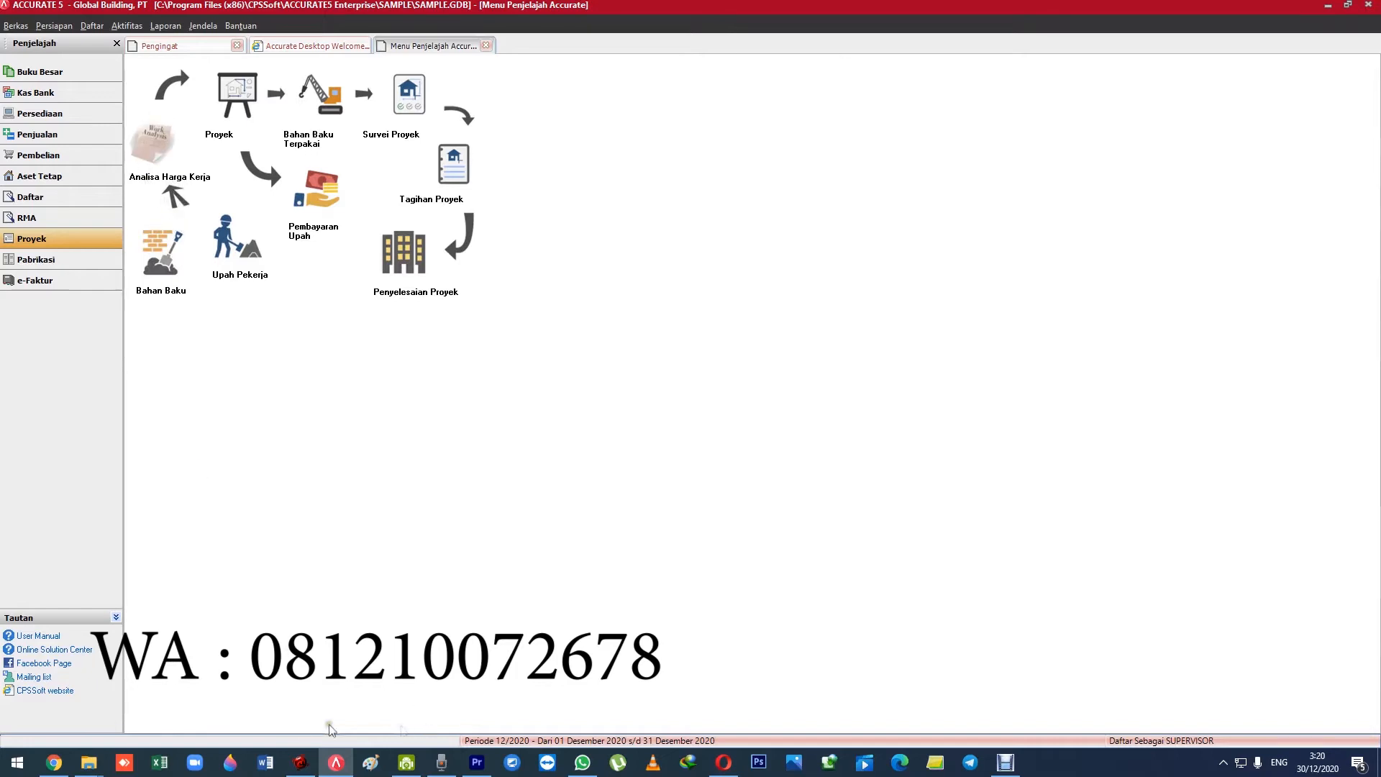
Switch to Word and create a blank document.
click(266, 763)
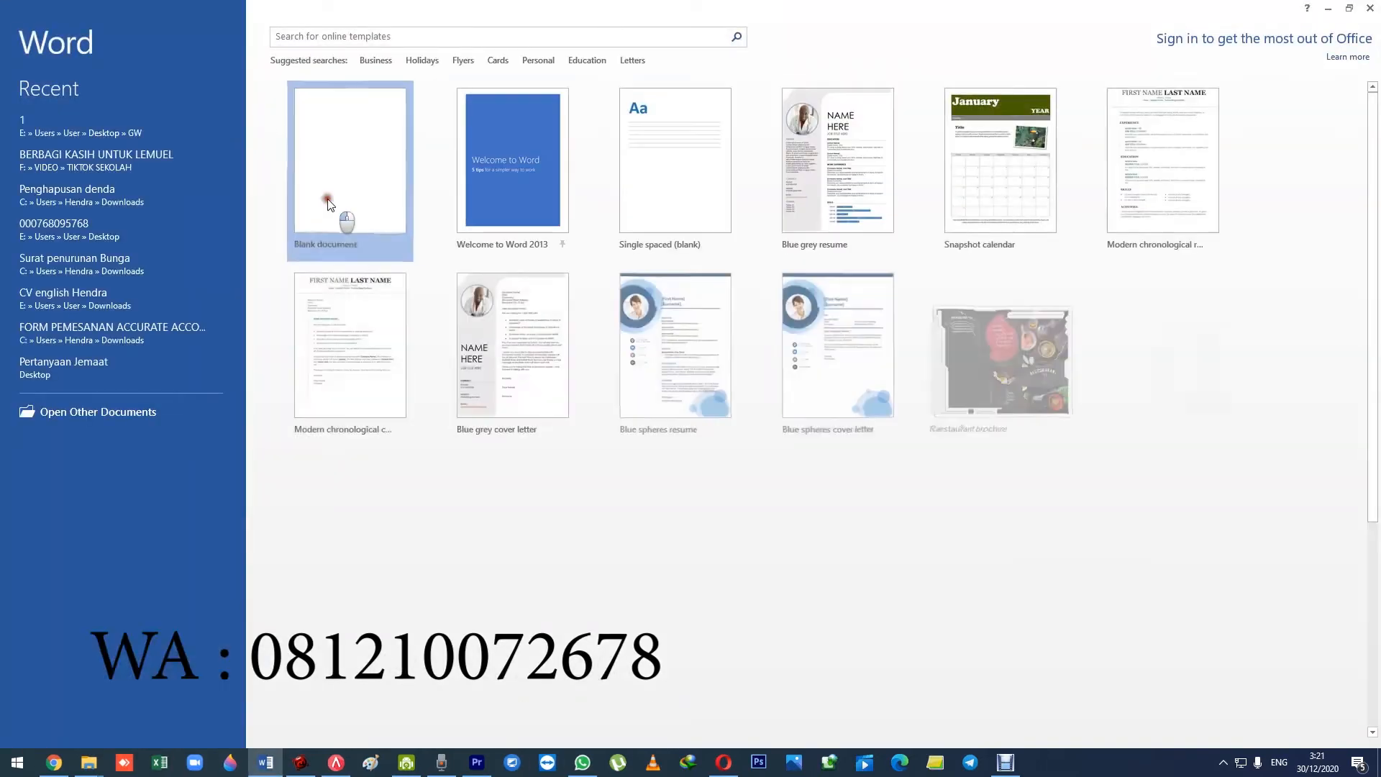
click(328, 197)
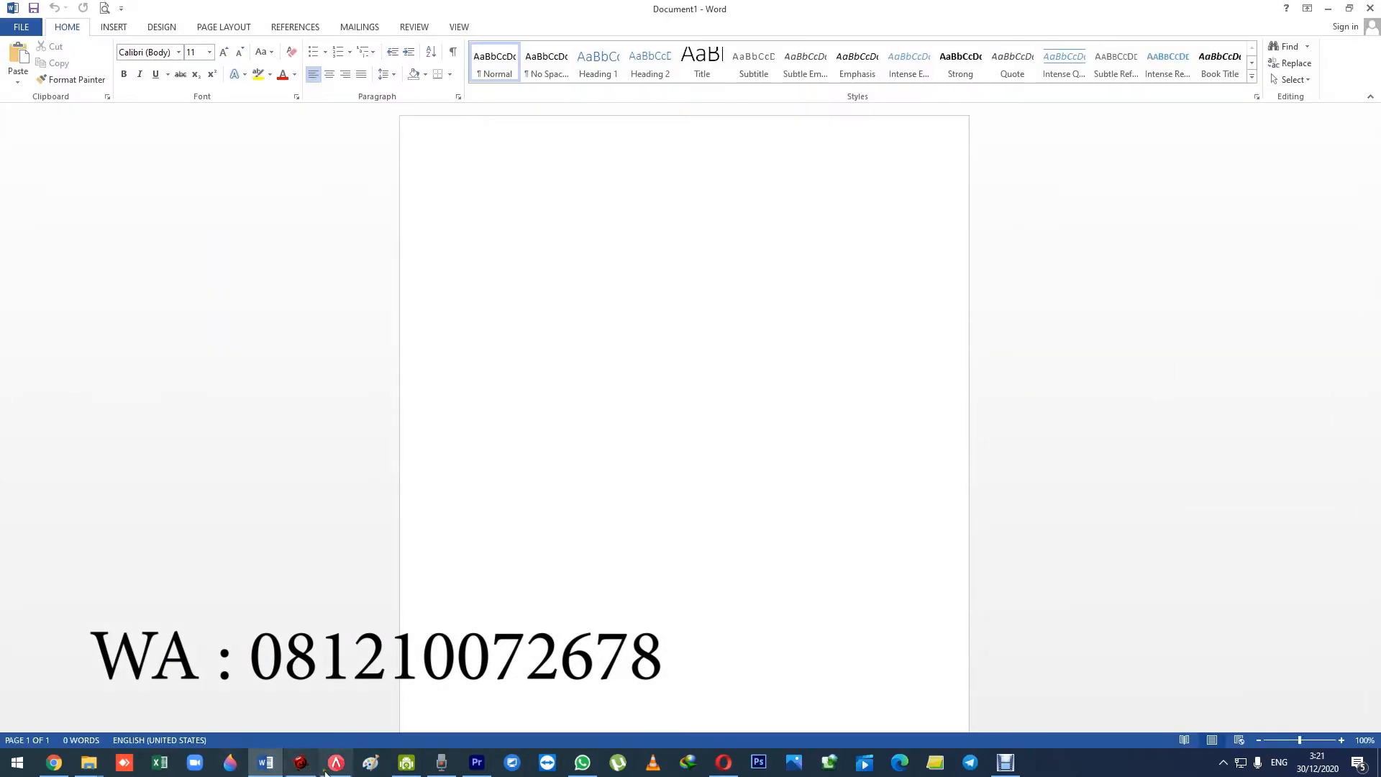
Switch to ACCURATE and set the program language to Inggris in the Lain-lain preferences.
click(336, 762)
click(56, 26)
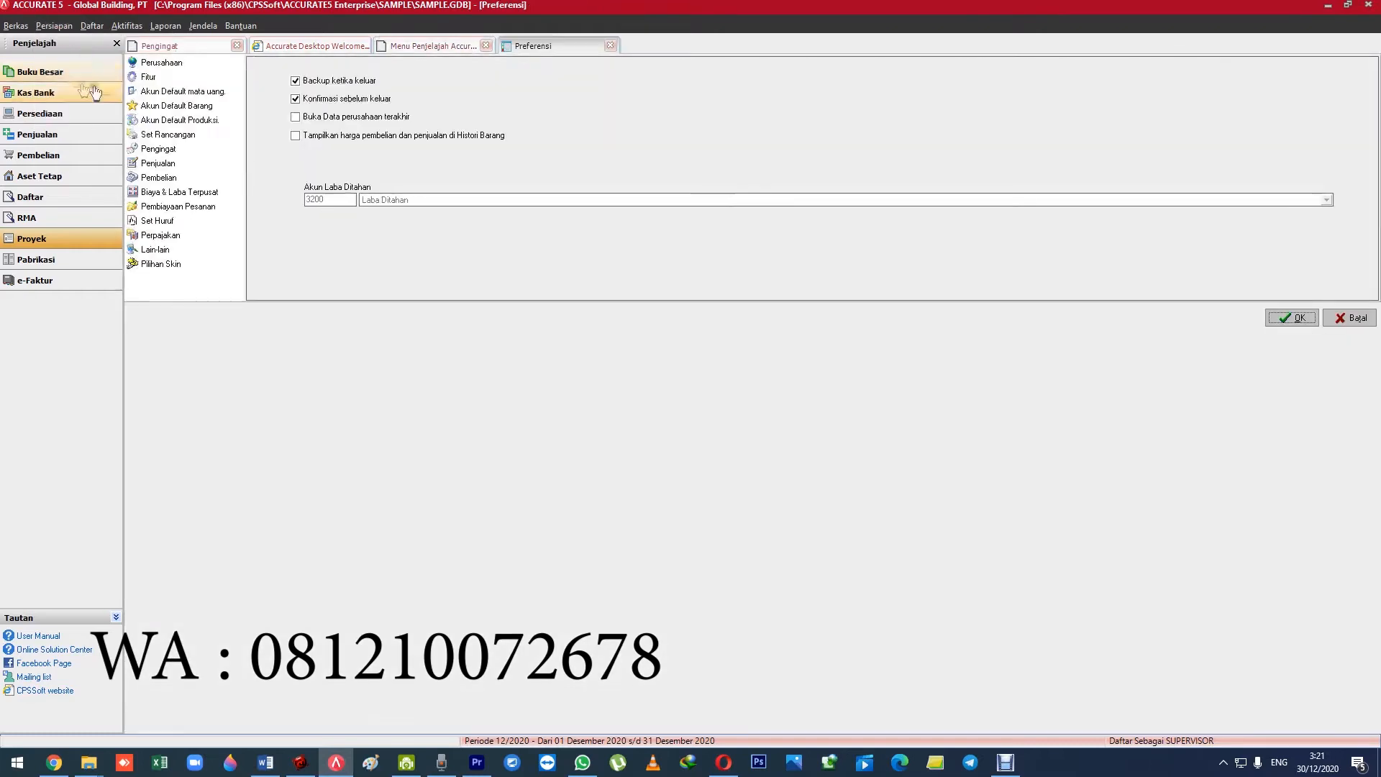
click(181, 249)
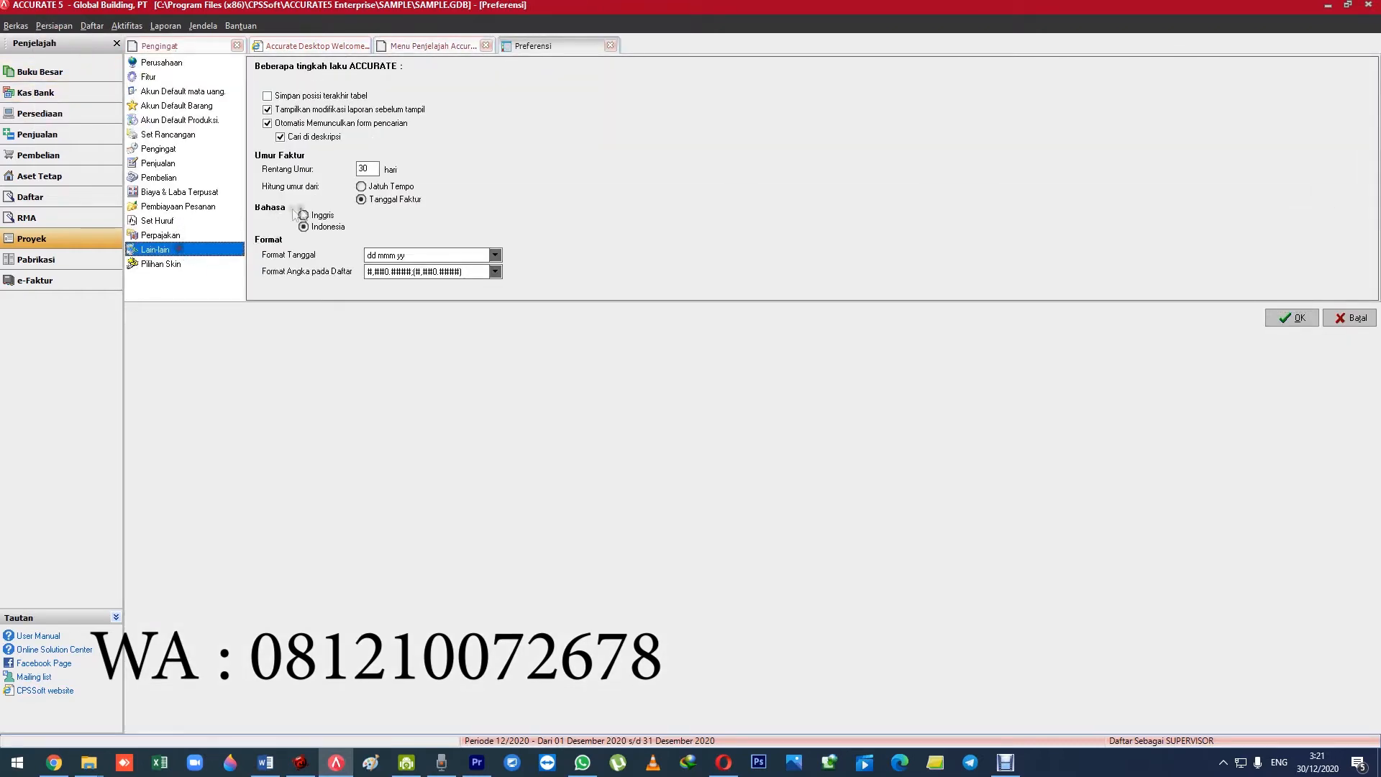
click(1292, 318)
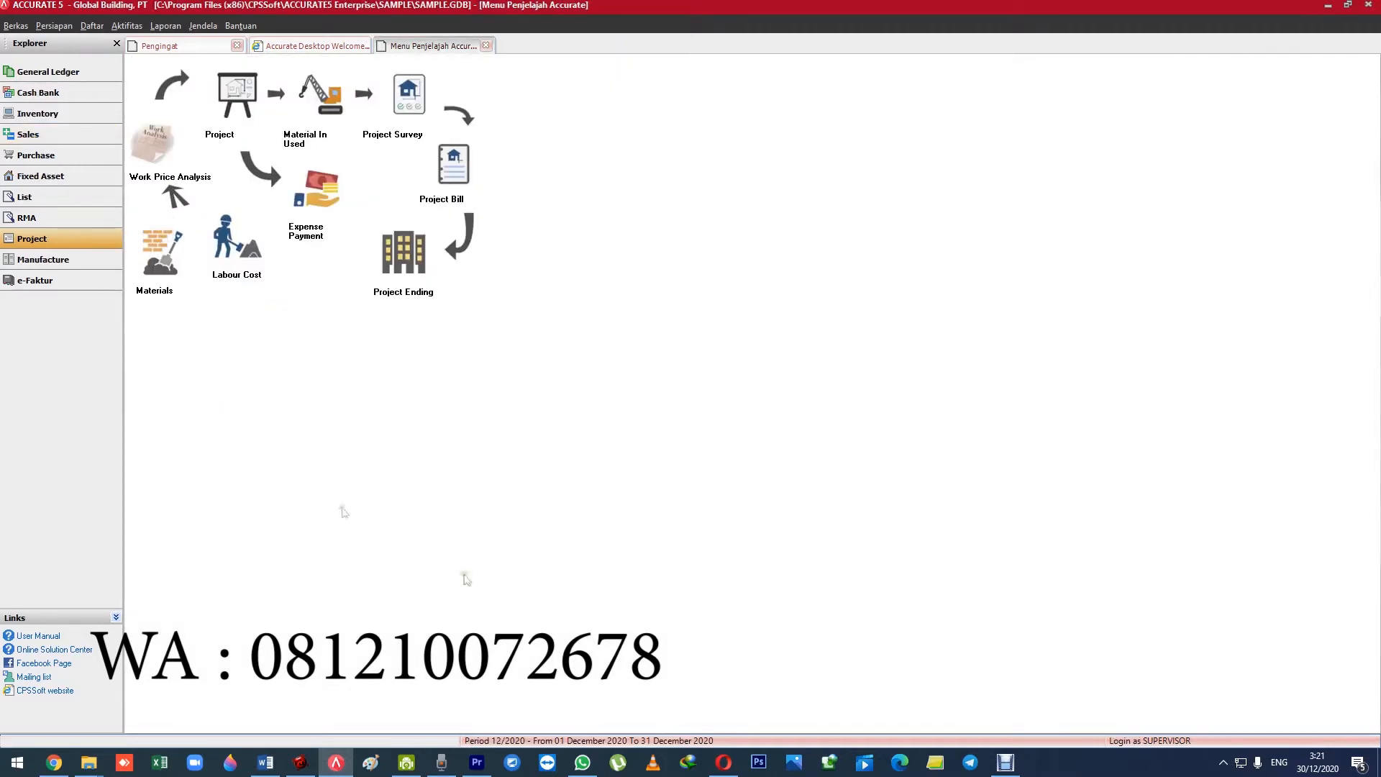
Switch to Word, shrink its window over the accounting program and write PENUTUPAN in the blank document.
click(267, 764)
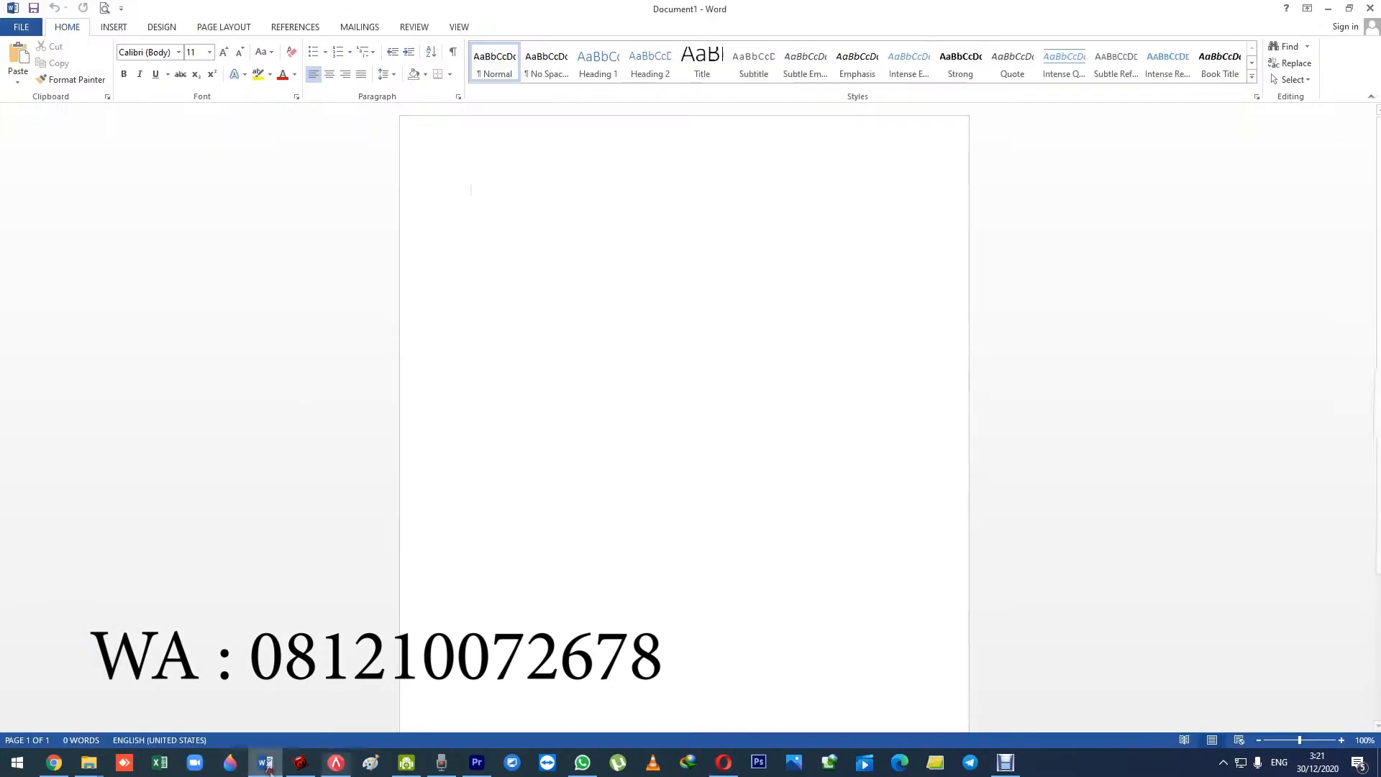
drag(467, 12, 830, 99)
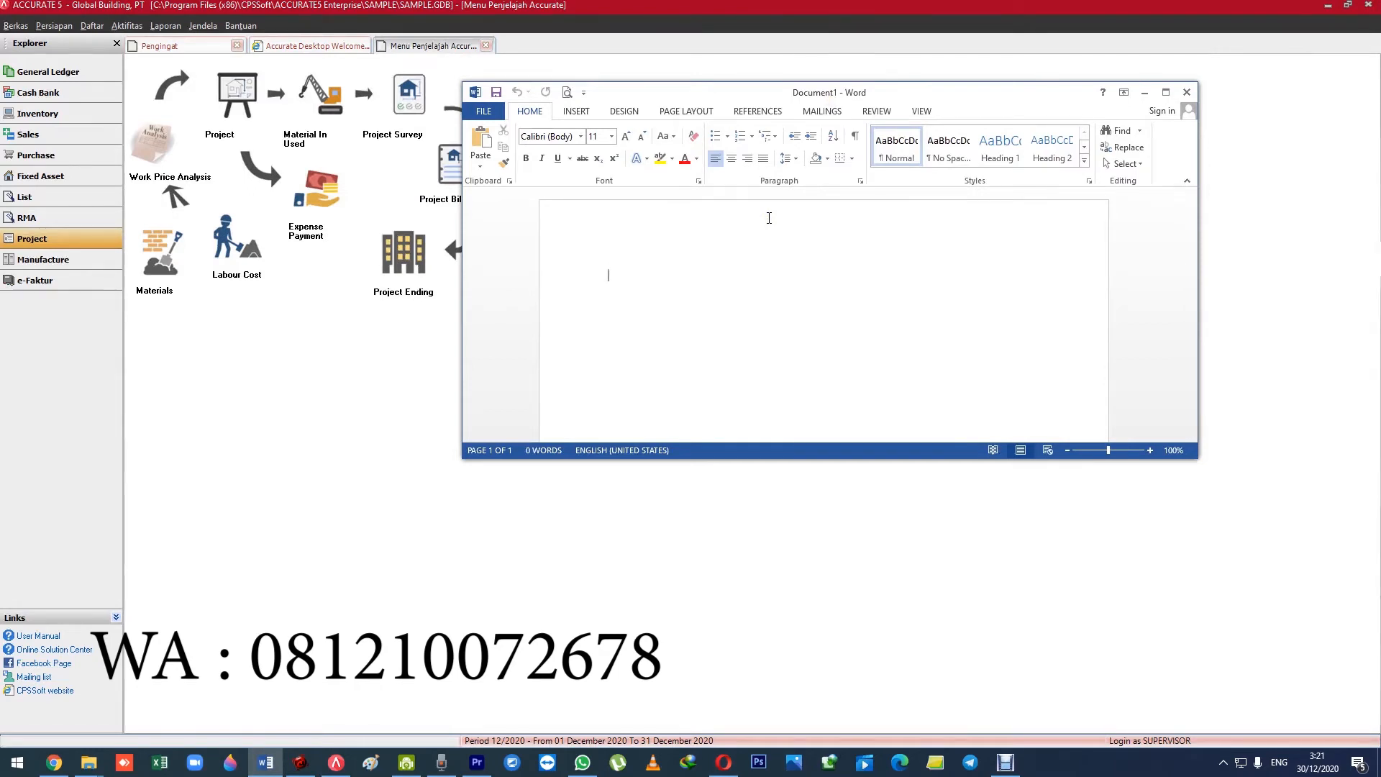
text(PENUTUPAN)
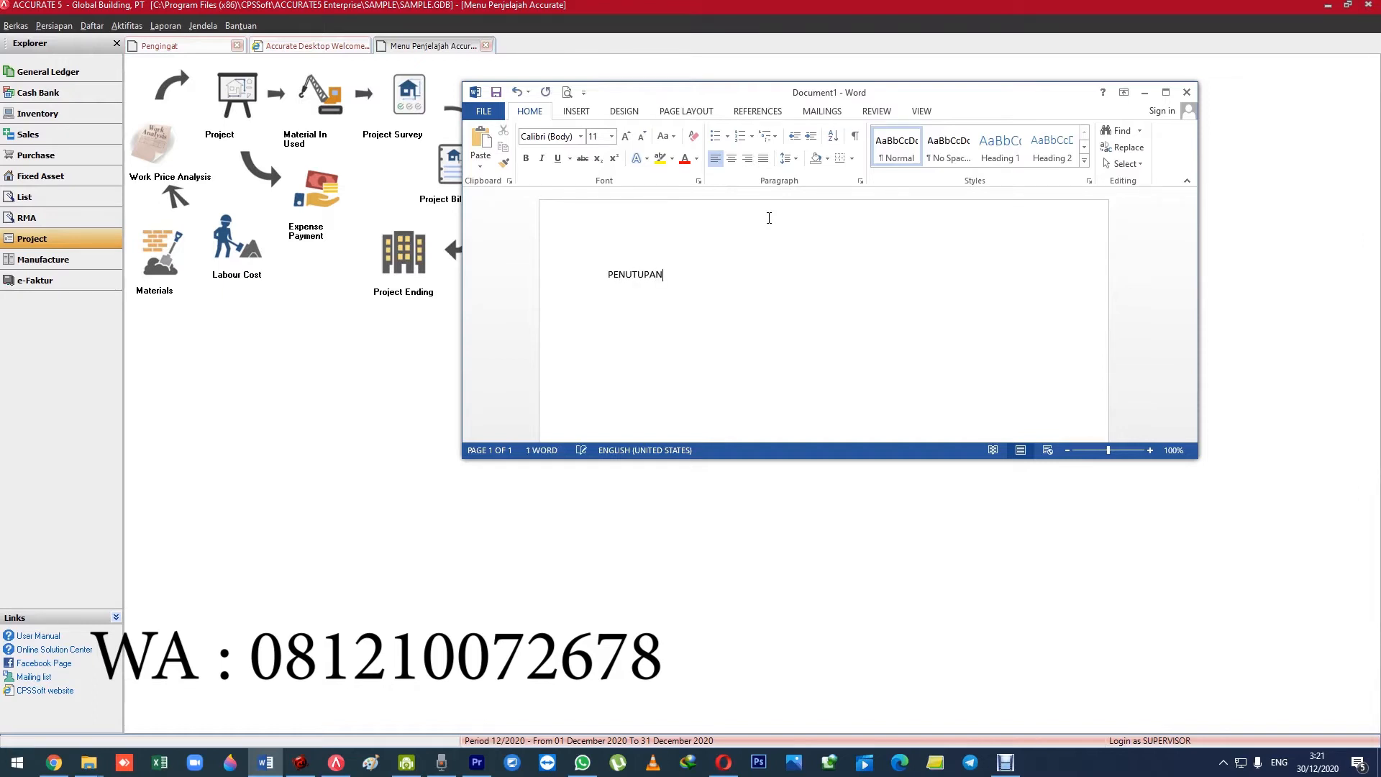
Switch to ACCURATE, view the WPA Categories list and close it.
click(91, 25)
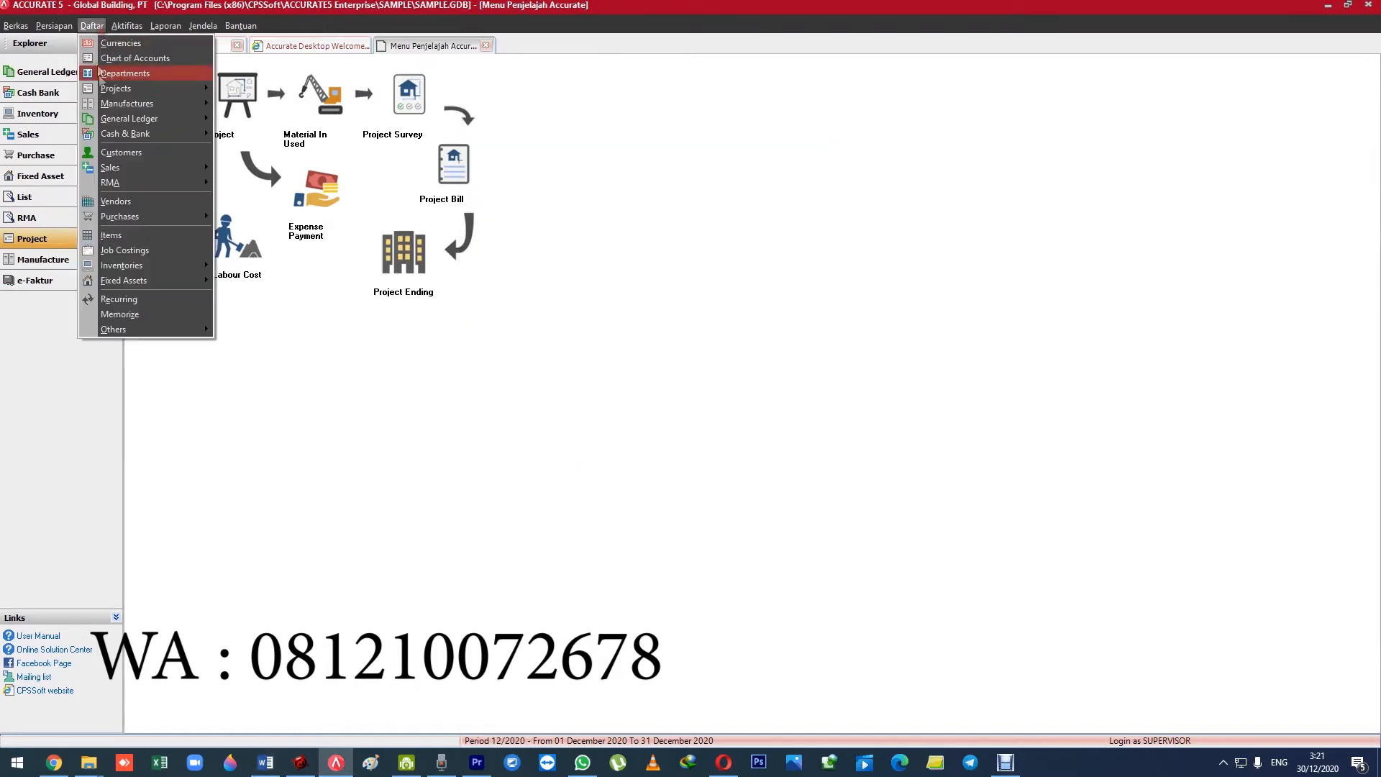
mouse_move(154, 83)
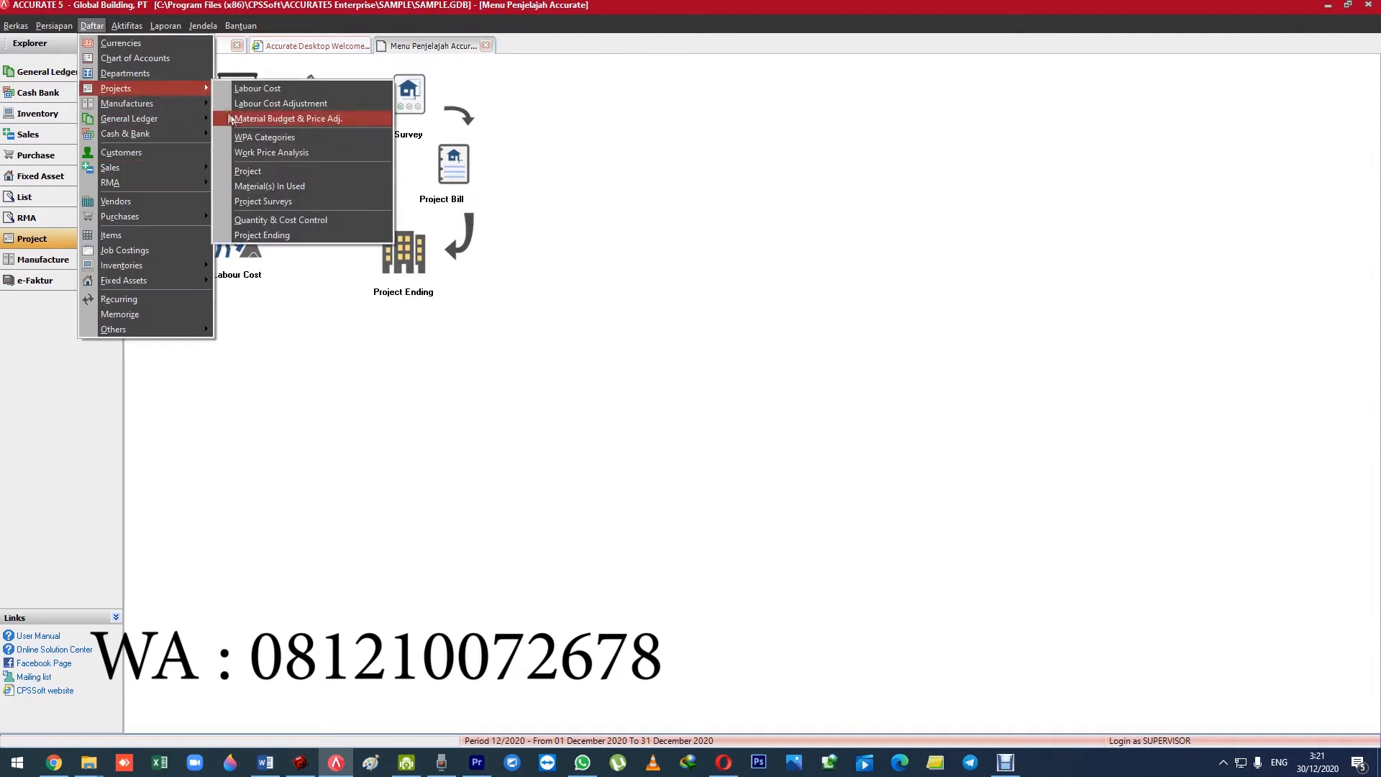
click(299, 131)
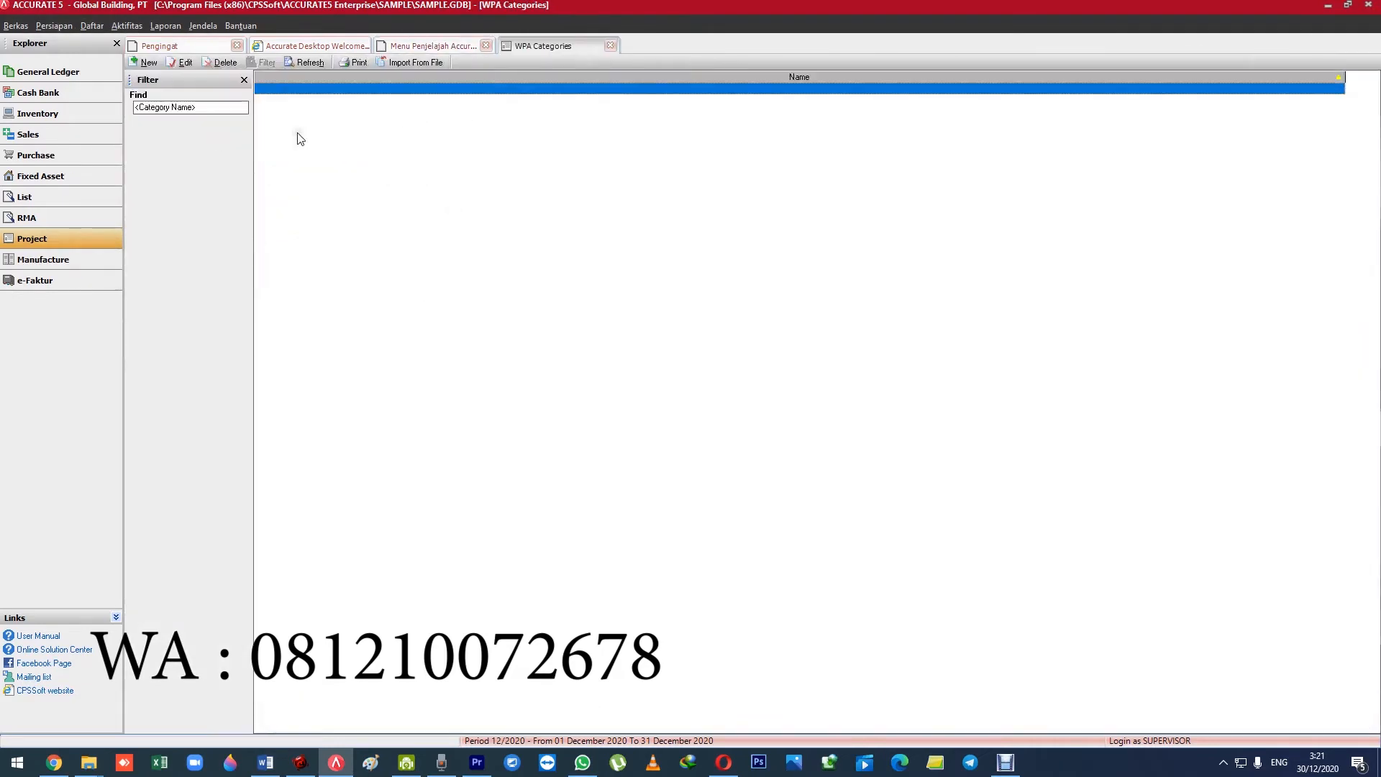
key(Escape)
Open the Work Price Analysis list and review the material and cost details of WPA-002, Galian Tanah Lunak.
click(91, 25)
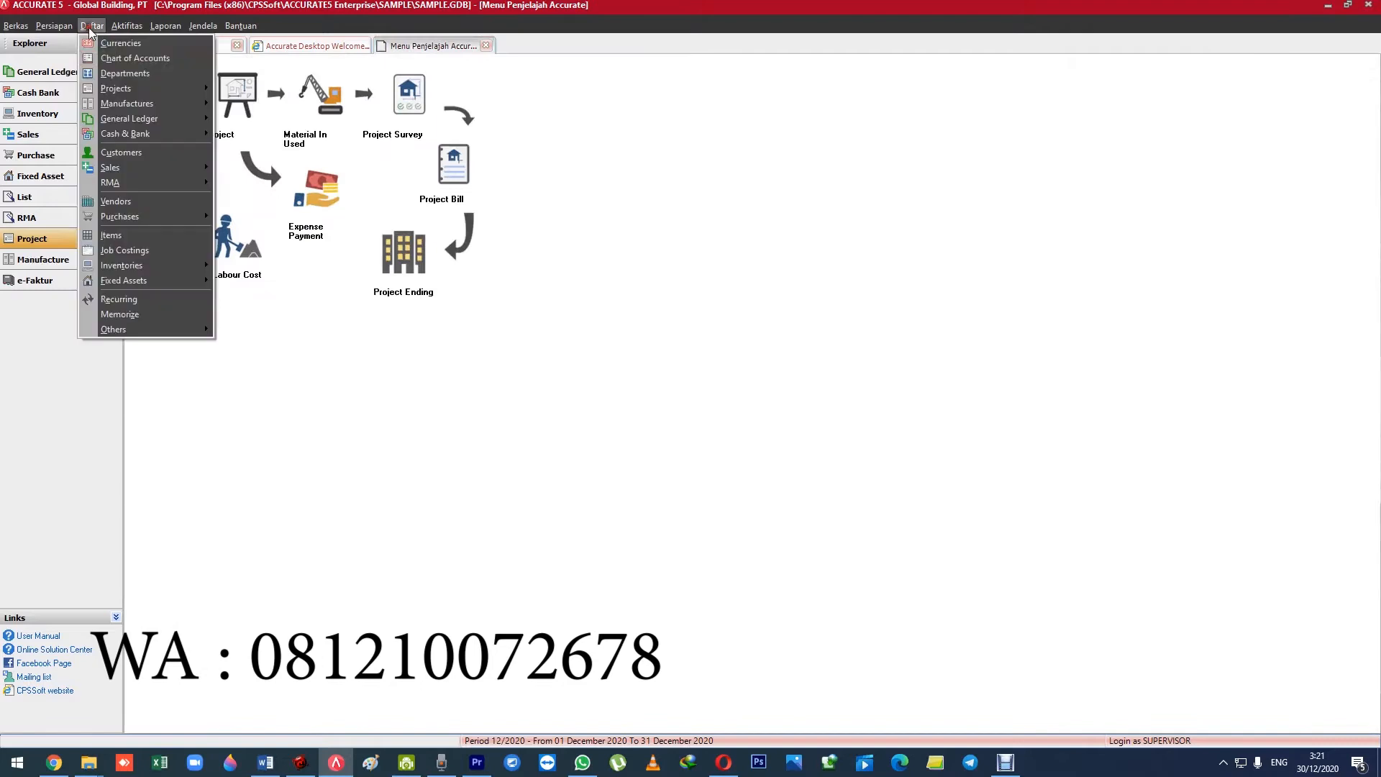
mouse_move(184, 91)
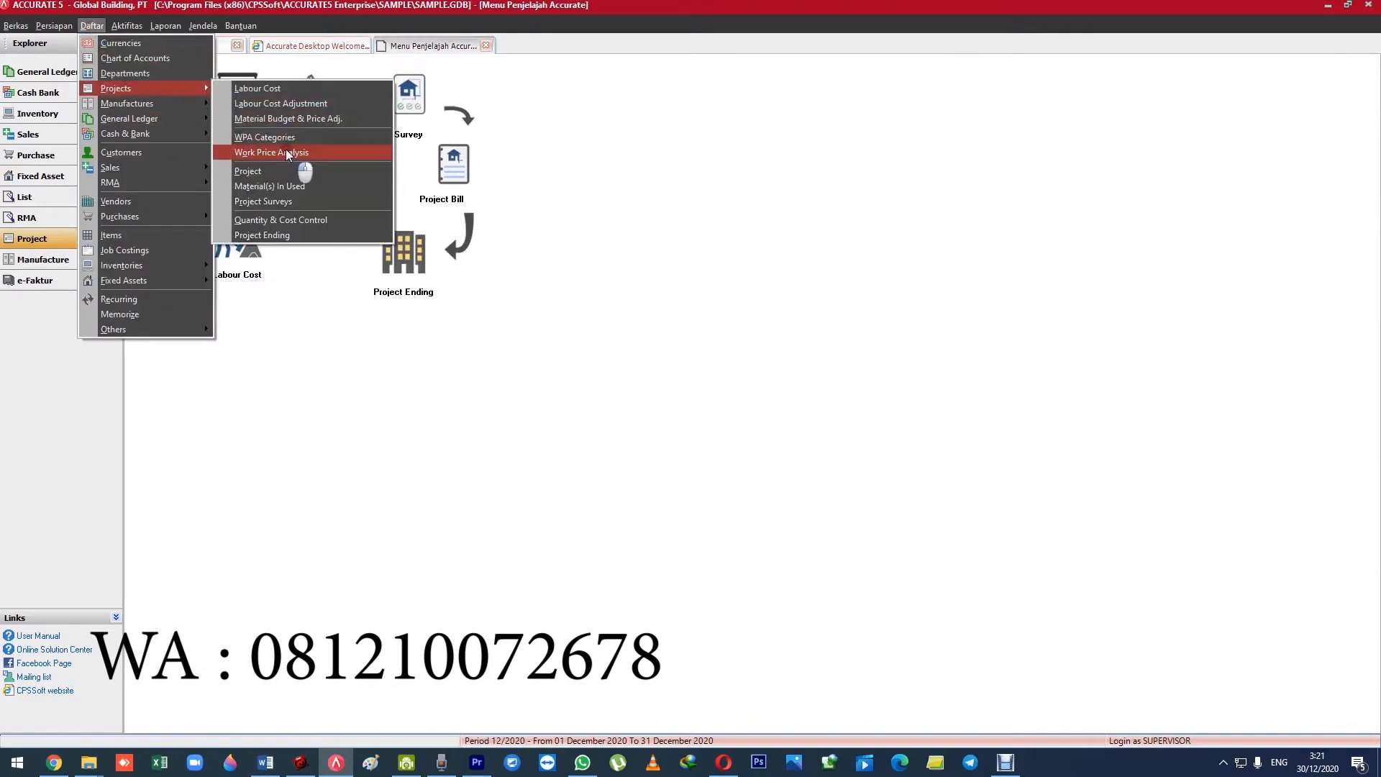
click(303, 146)
click(531, 123)
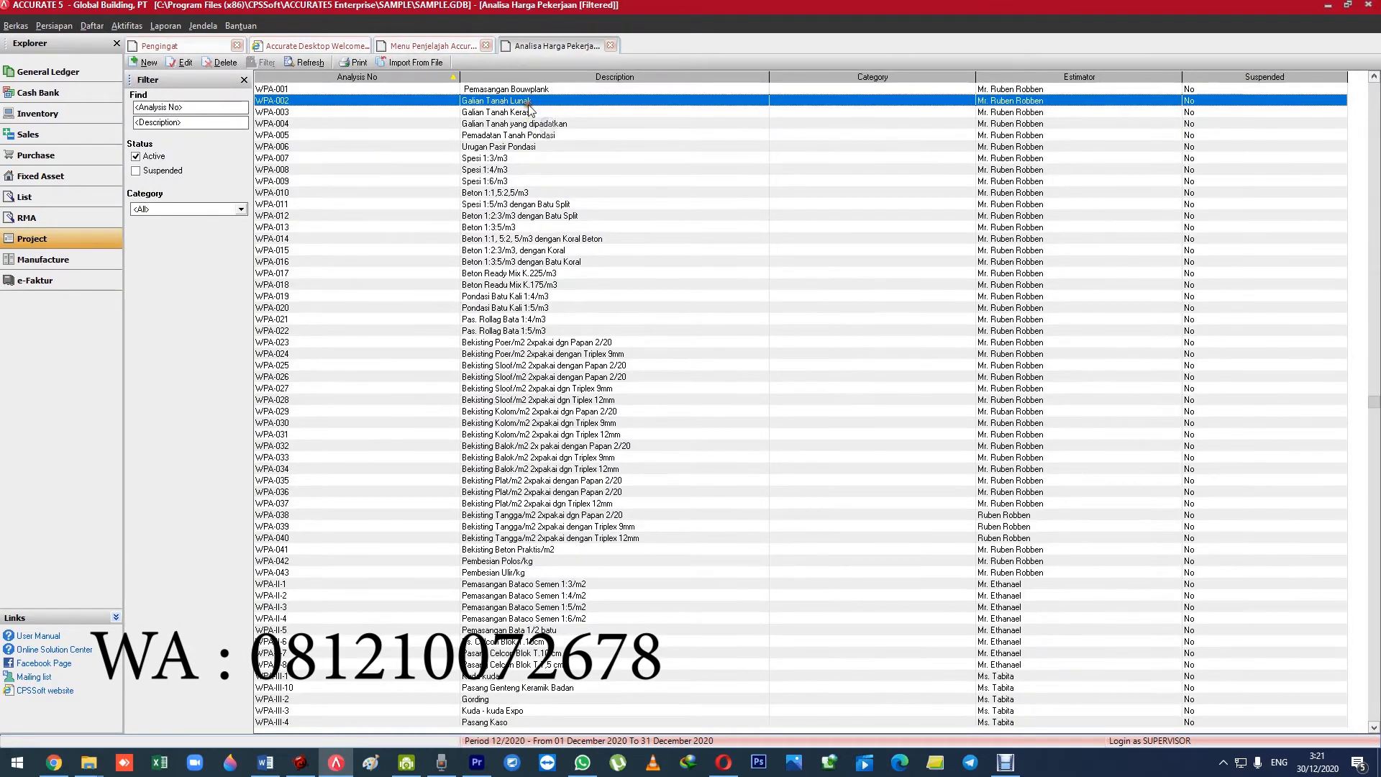
click(527, 113)
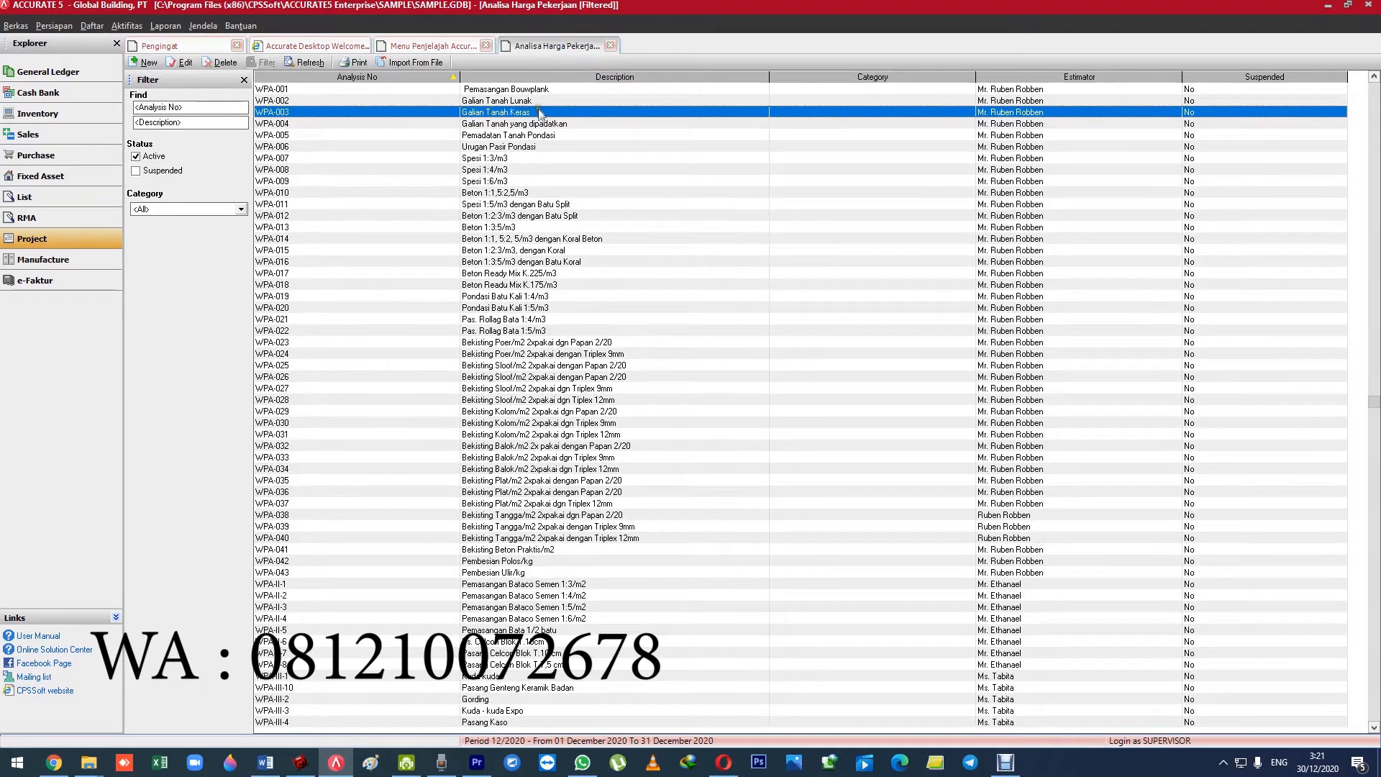
double_click(543, 102)
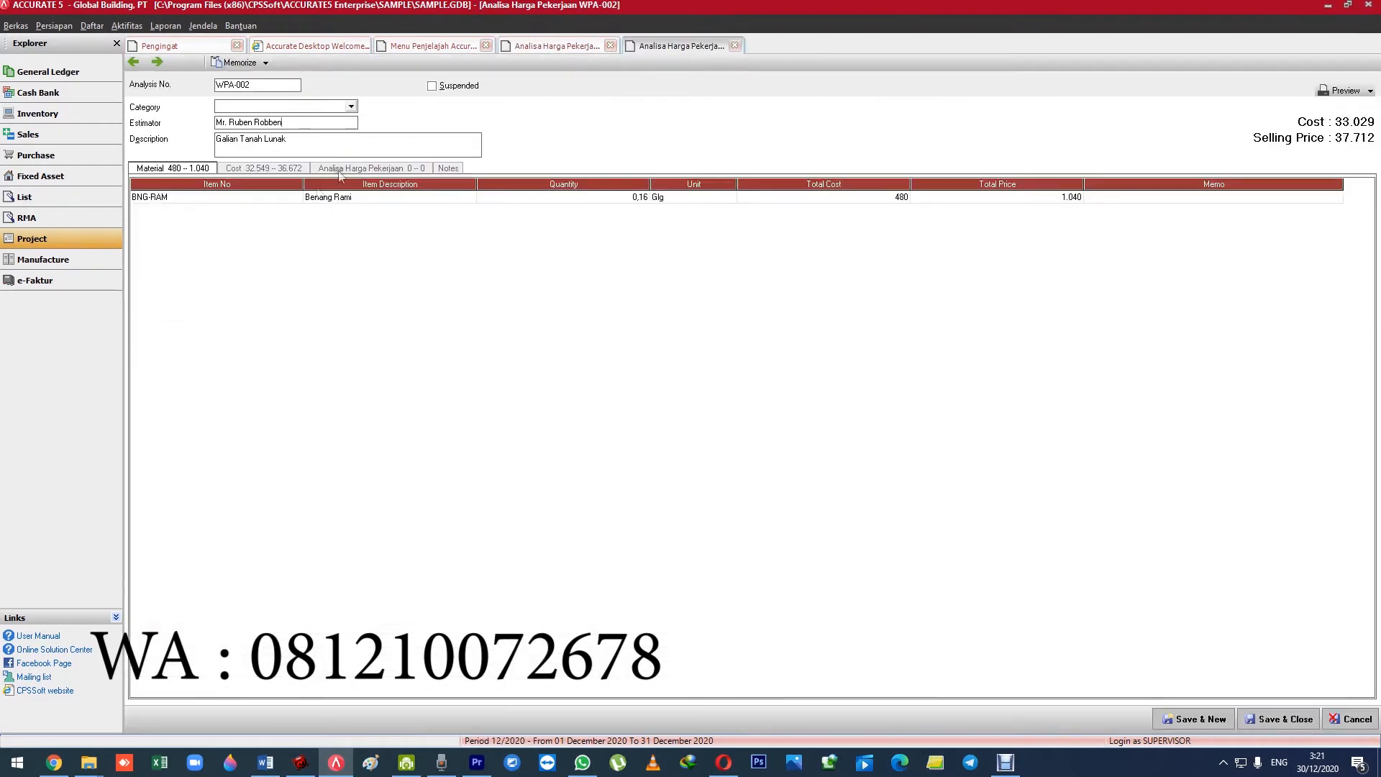
click(264, 169)
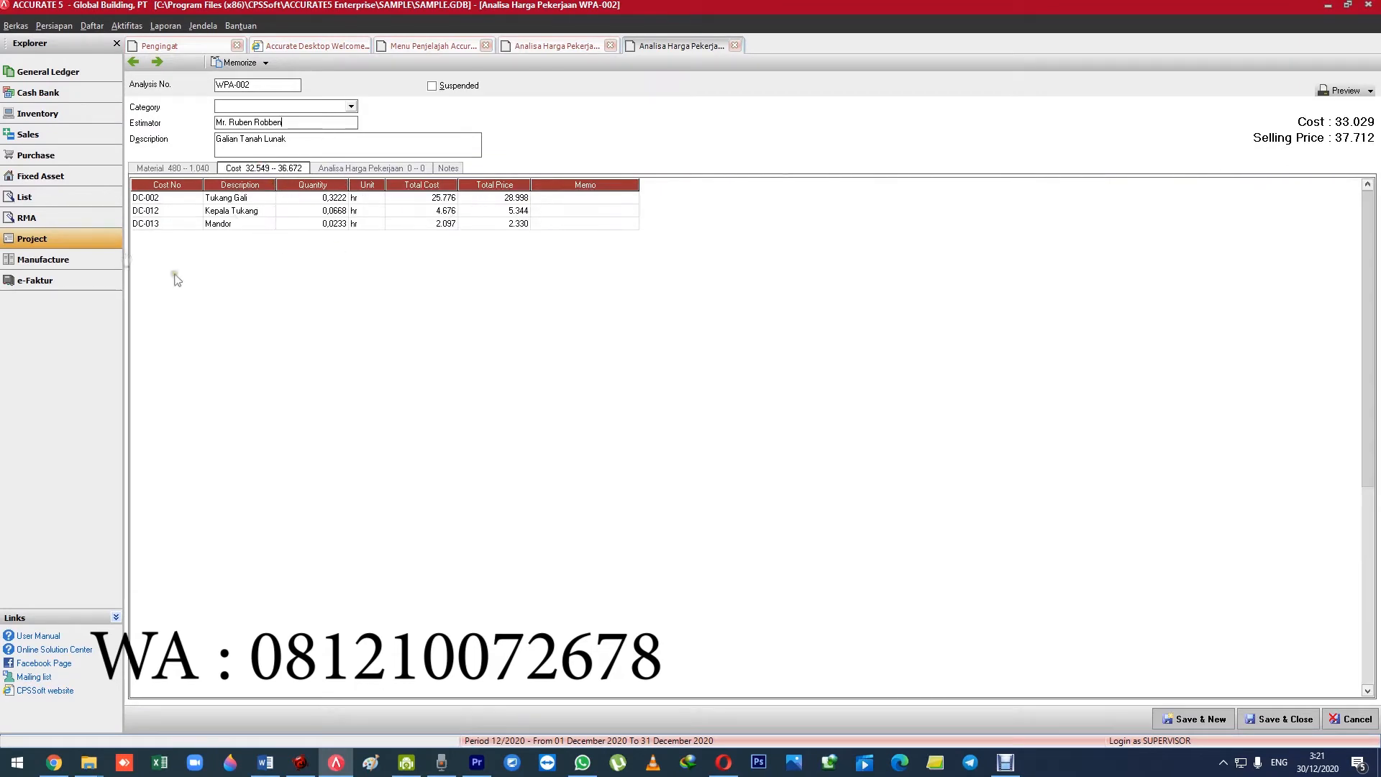
click(147, 170)
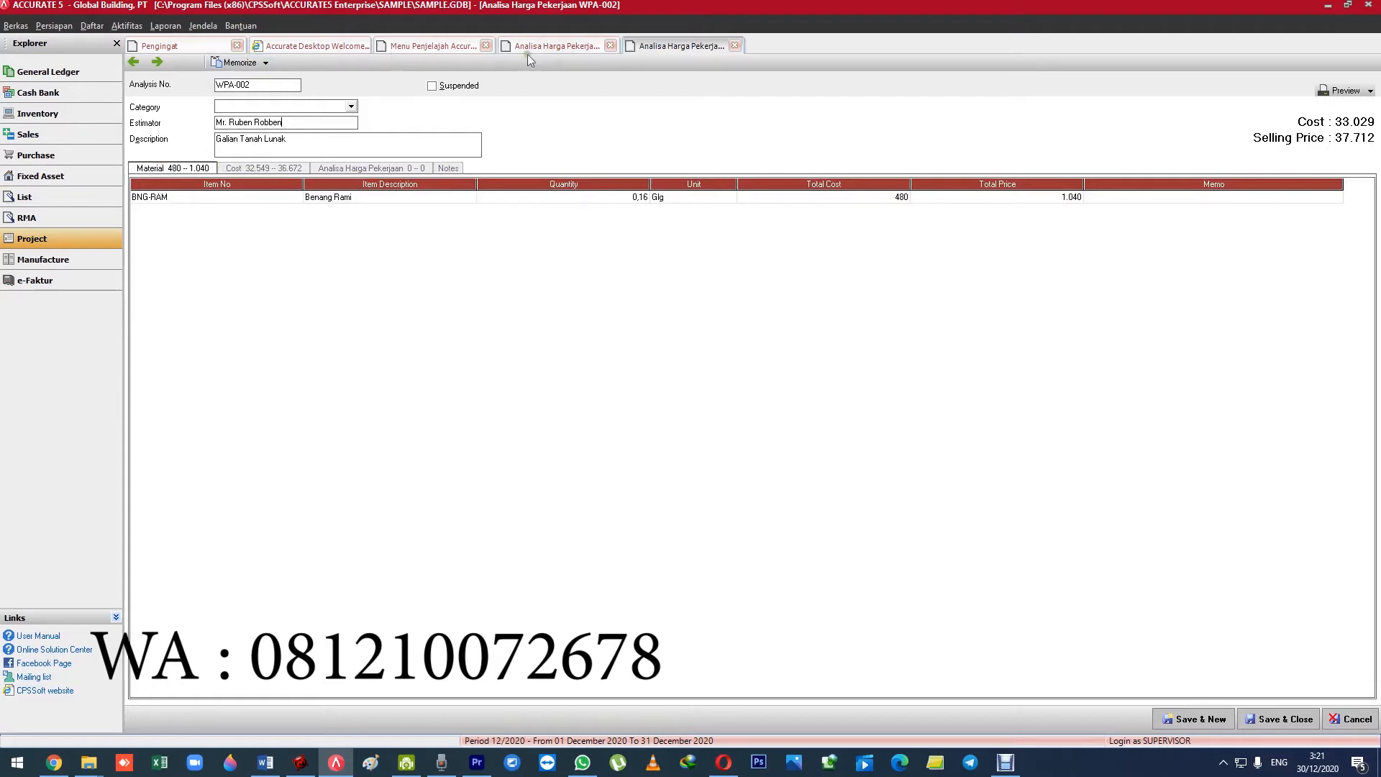
Return to the Work Price Analysis list and examine its entries from start to end and back to WPA-001.
click(553, 46)
click(375, 297)
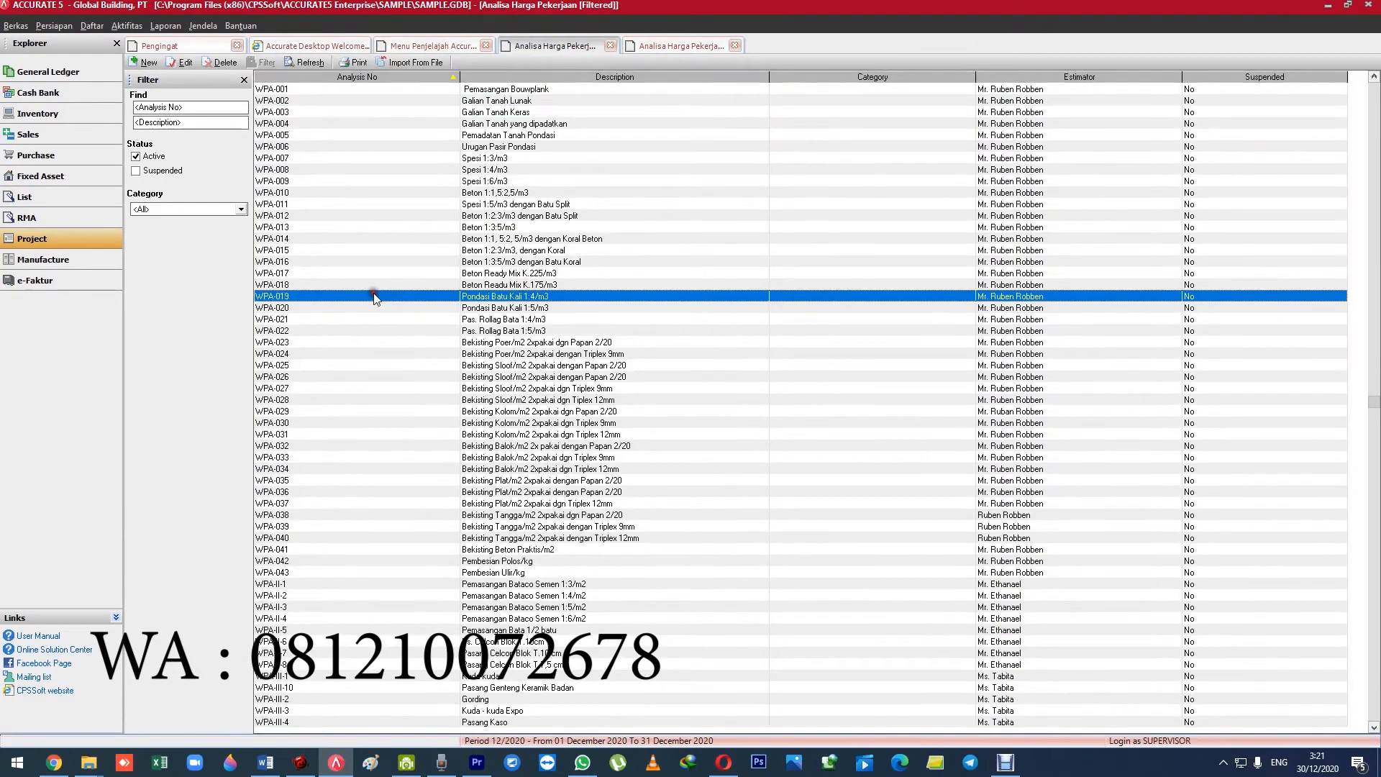
scroll(386, 282, down, 20)
scroll(386, 282, up, 7)
scroll(388, 288, up, 20)
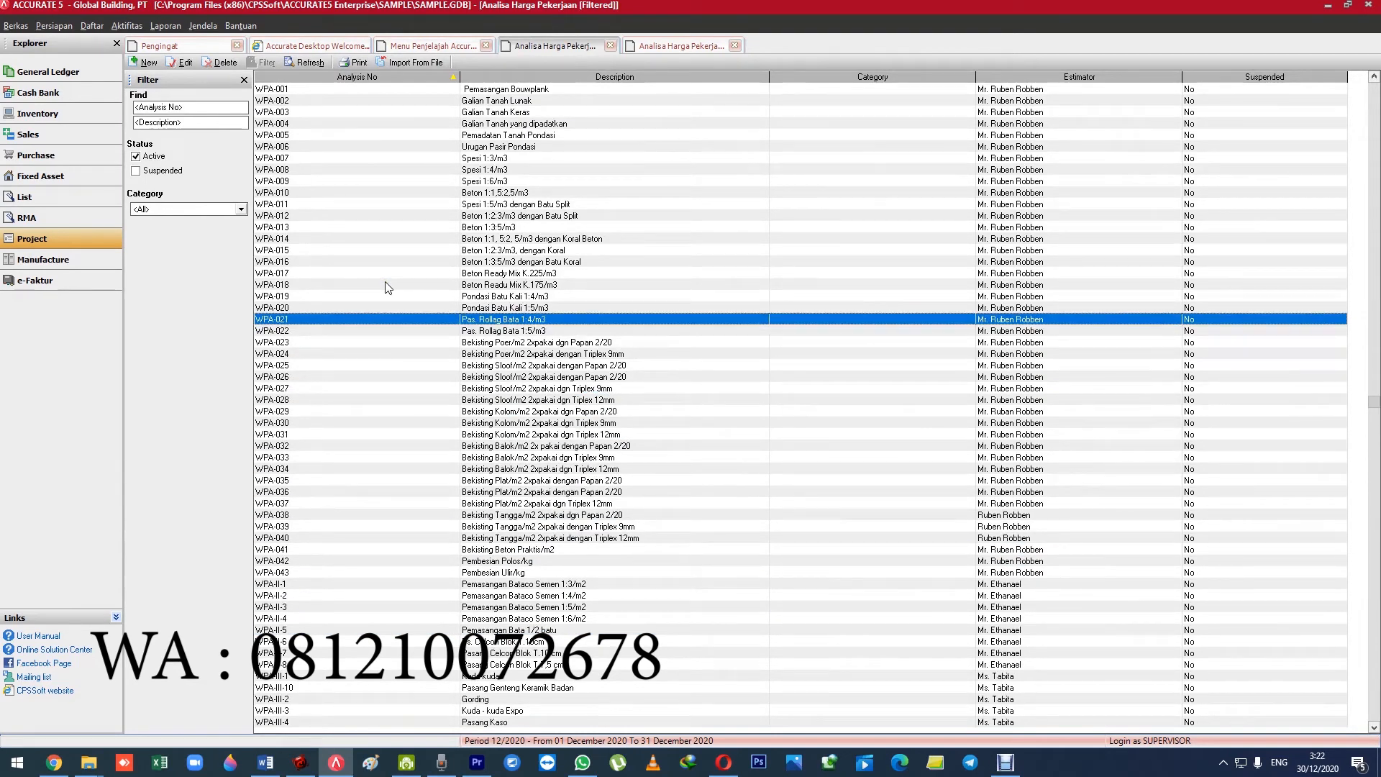
scroll(454, 343, down, 2)
scroll(523, 407, down, 6)
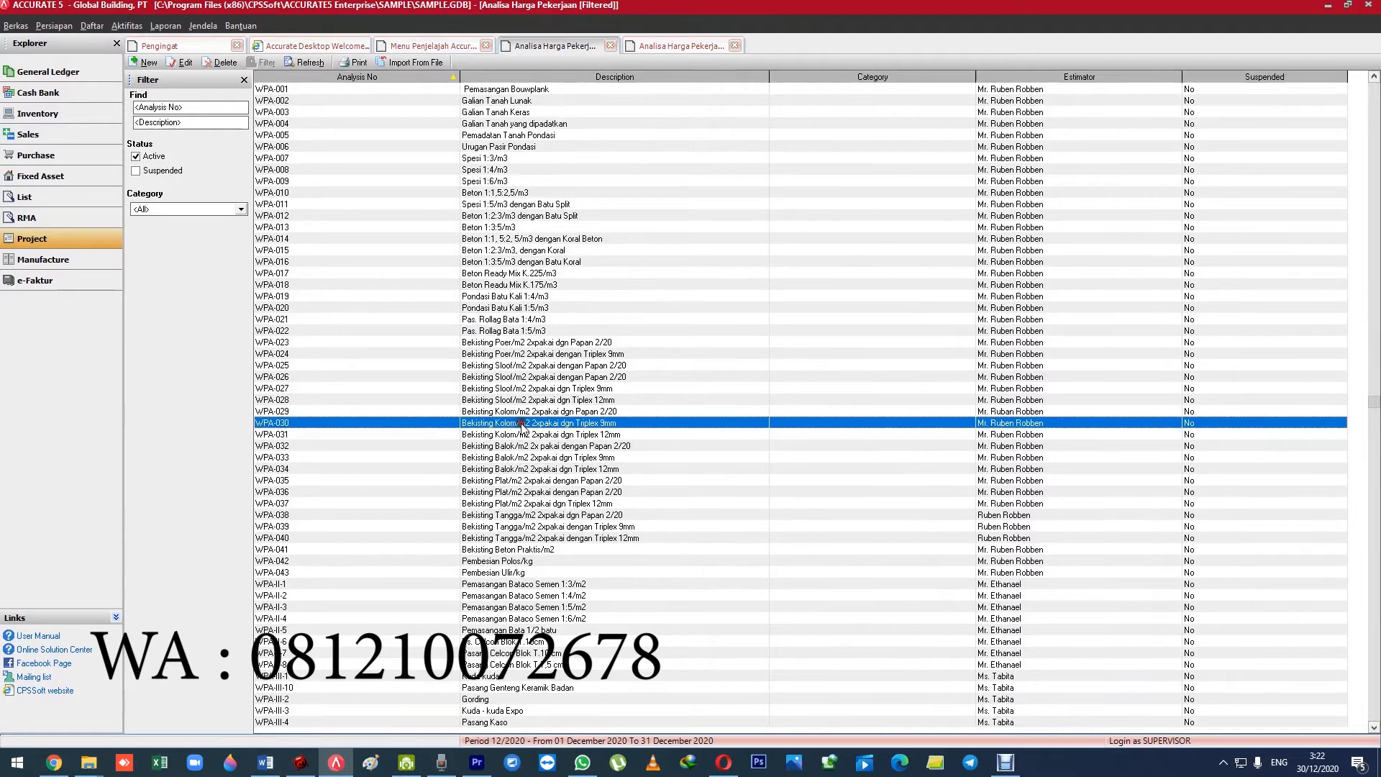
scroll(530, 497, down, 7)
scroll(527, 504, down, 20)
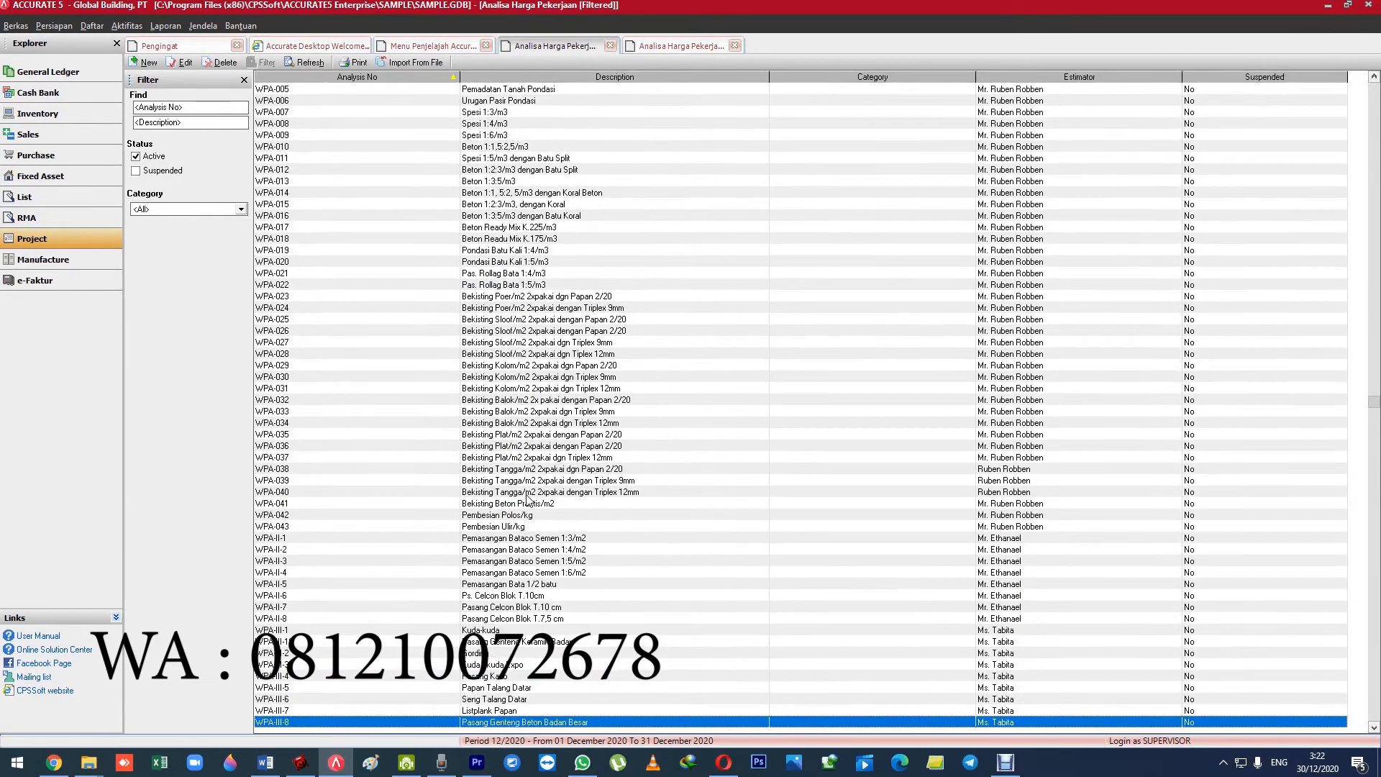
scroll(528, 500, down, 14)
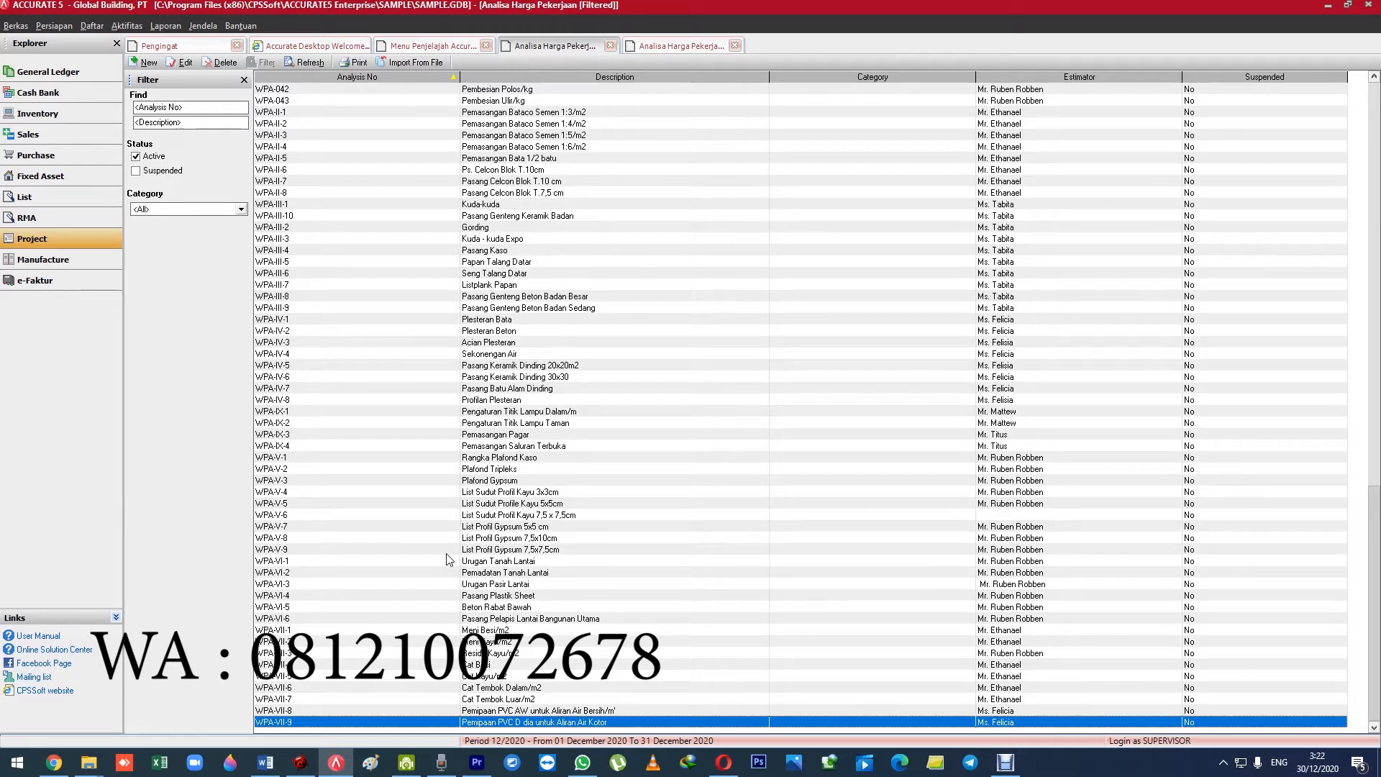
key(Up)
key(Up)
key(Up)
key(Up)
key(Up)
key(Up)
key(Up)
key(Up)
key(Up)
key(Up)
key(Up)
key(Up)
key(Up)
key(Up)
key(Up)
key(Up)
key(Up)
key(Up)
key(Up)
key(Up)
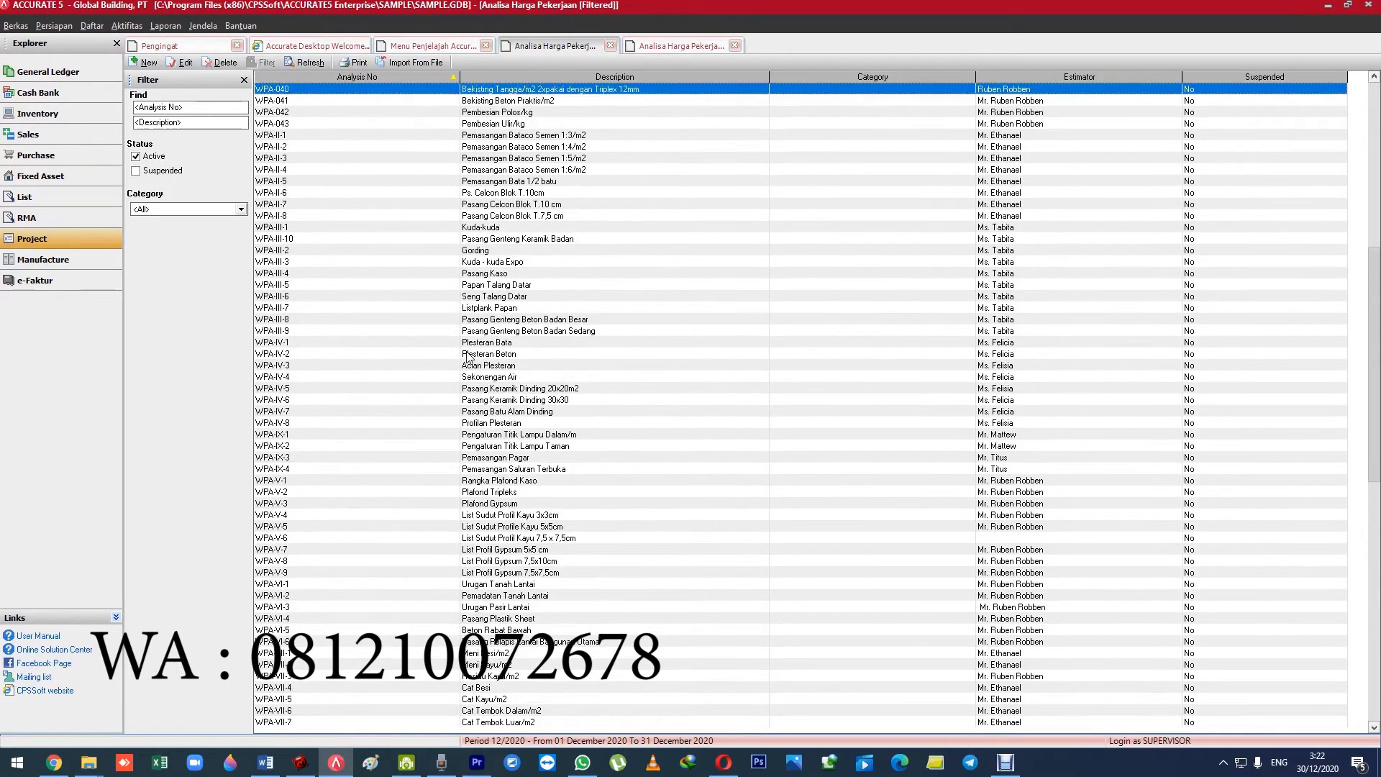
key(Up)
key(Up)
key(Up)
key(Up)
key(Up)
key(Up)
key(Up)
key(Up)
key(Up)
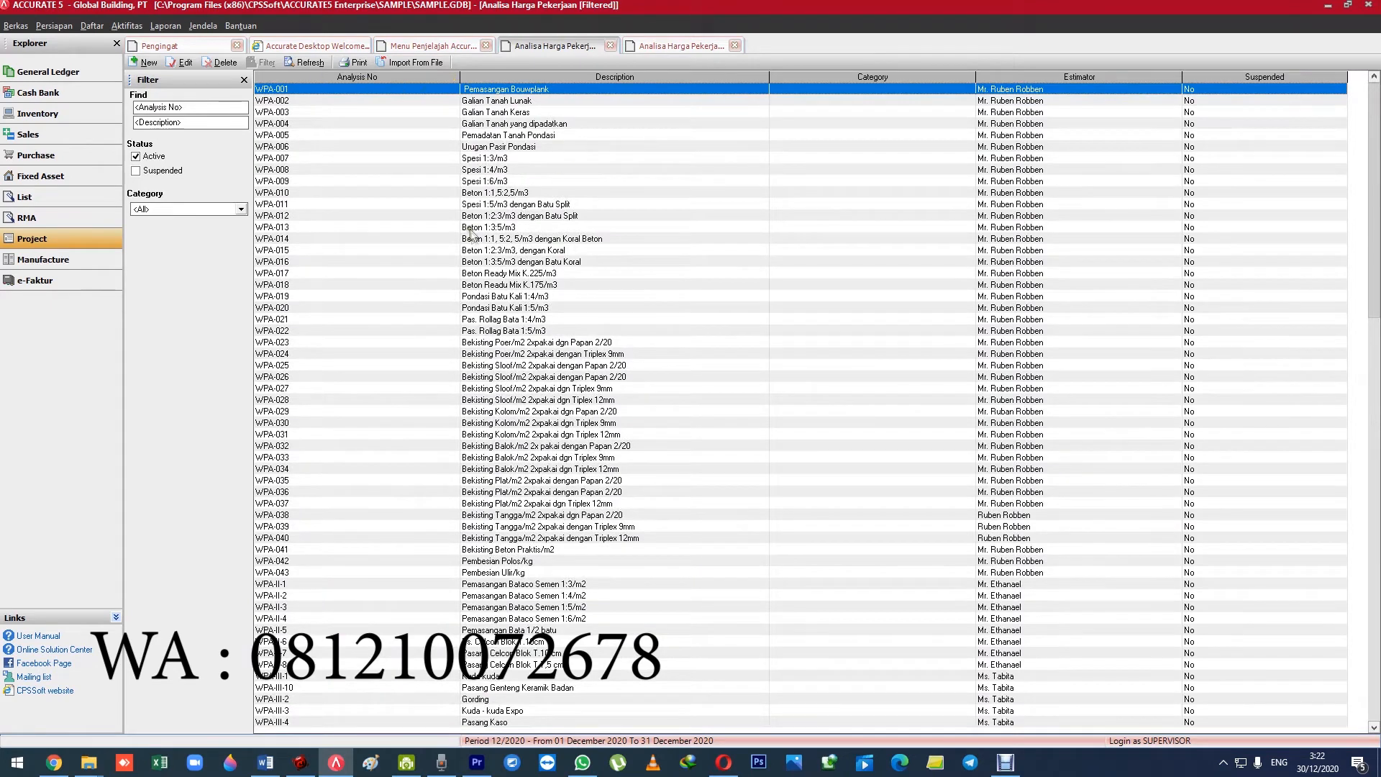
Show the Project module's workflow diagram.
click(91, 26)
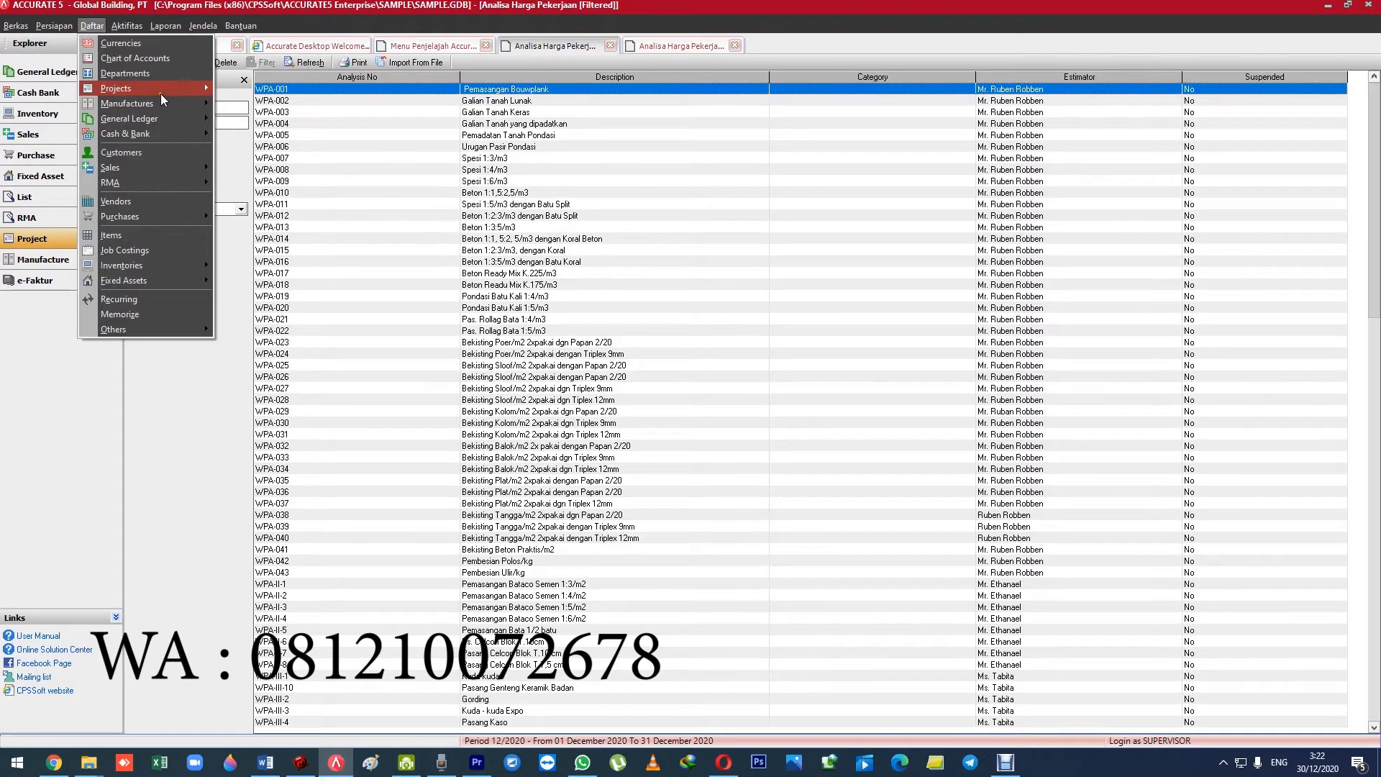
mouse_move(161, 89)
click(295, 154)
click(673, 46)
click(44, 238)
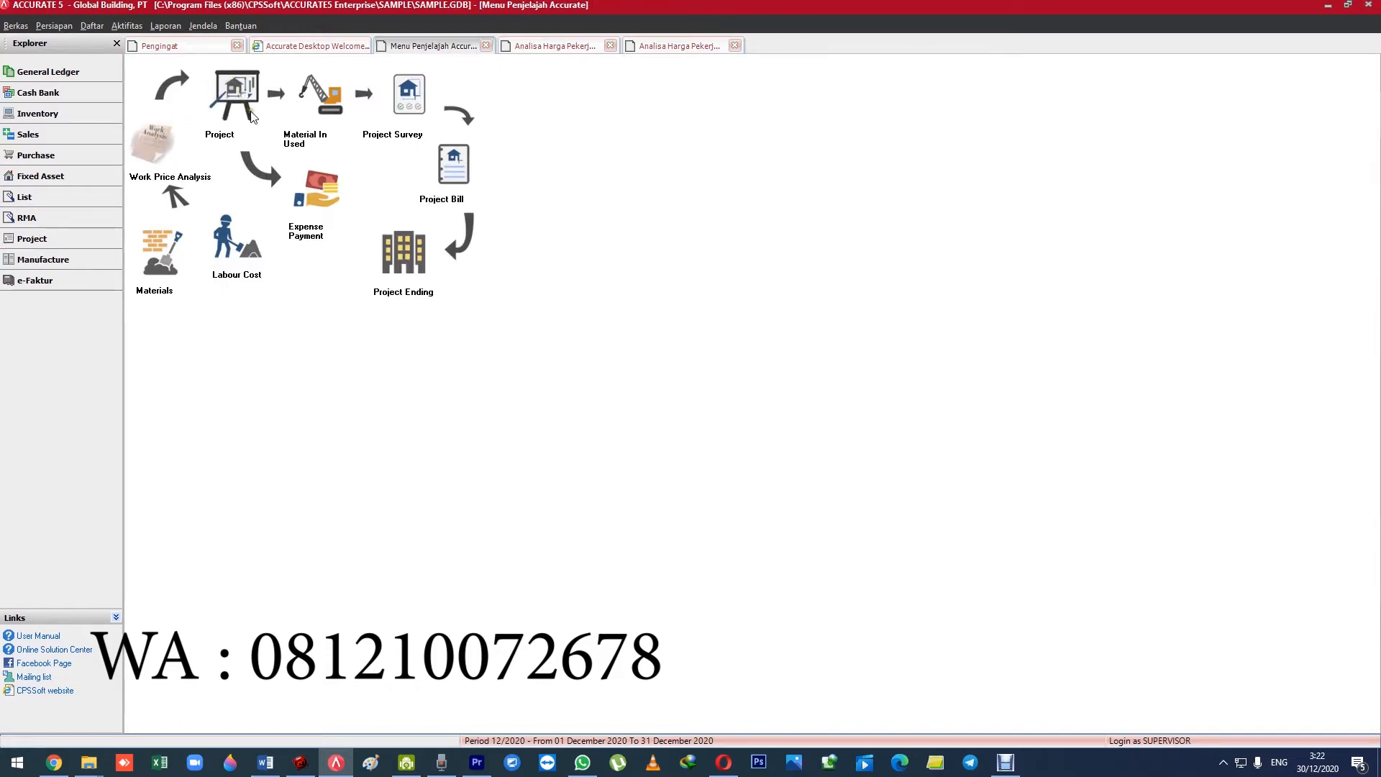
Return to the Work Price Analysis list and look through the earthwork entries from WPA-002 to WPA-006.
click(547, 46)
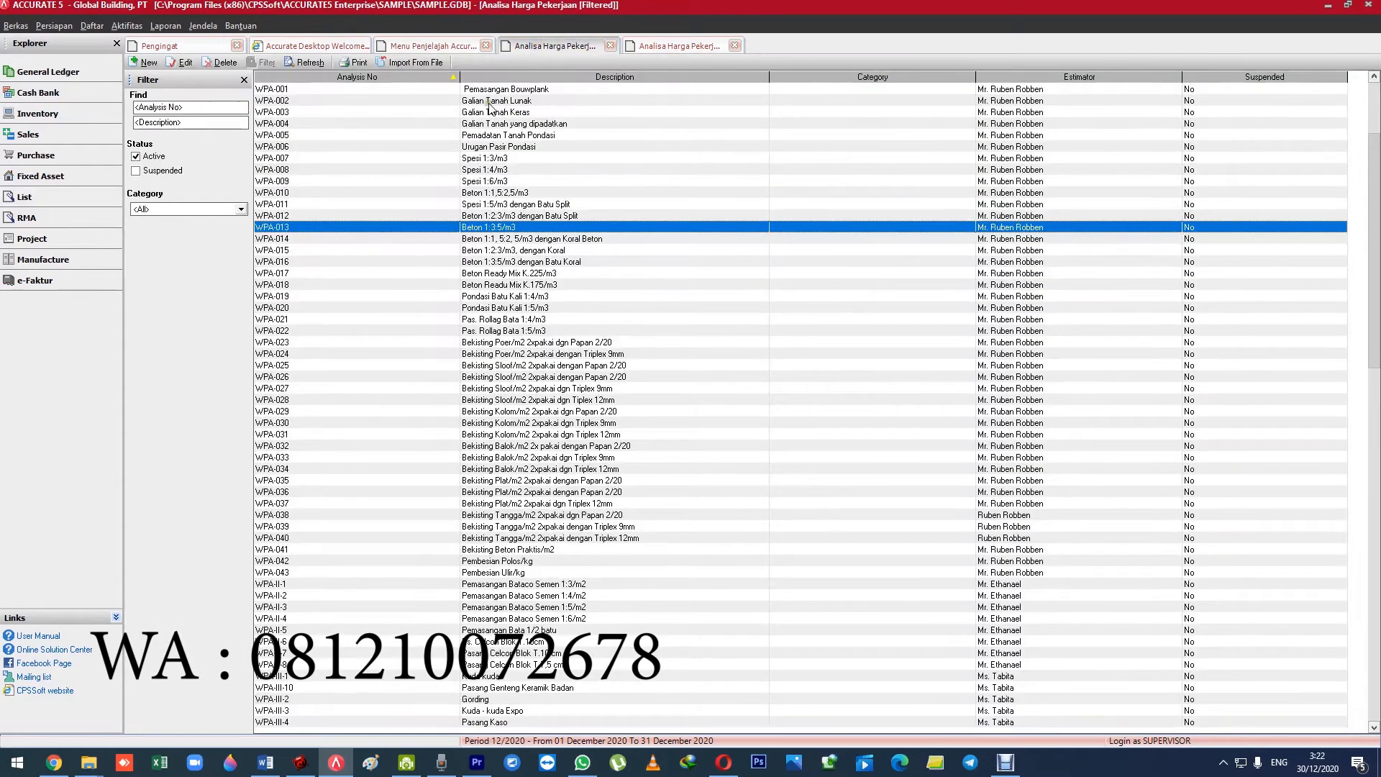
click(489, 101)
click(489, 113)
click(490, 136)
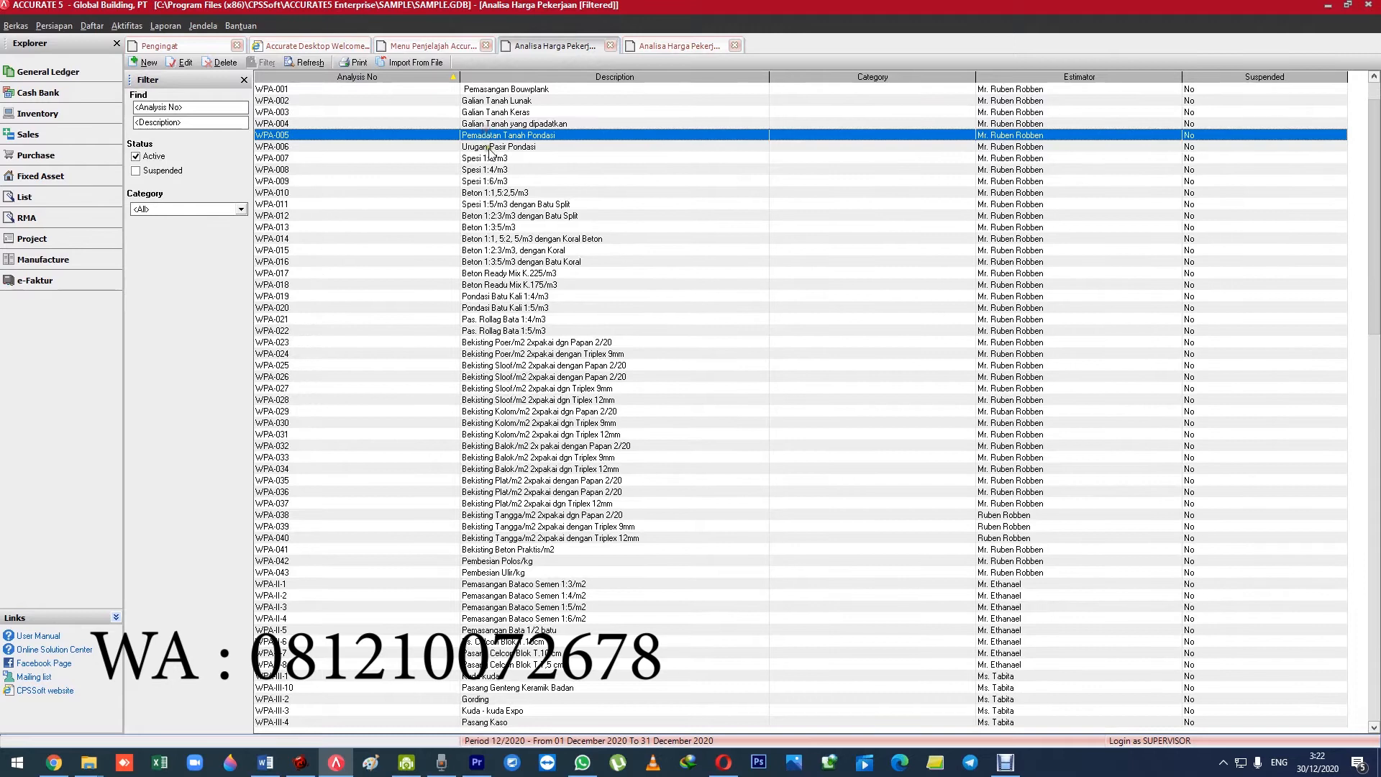
click(492, 148)
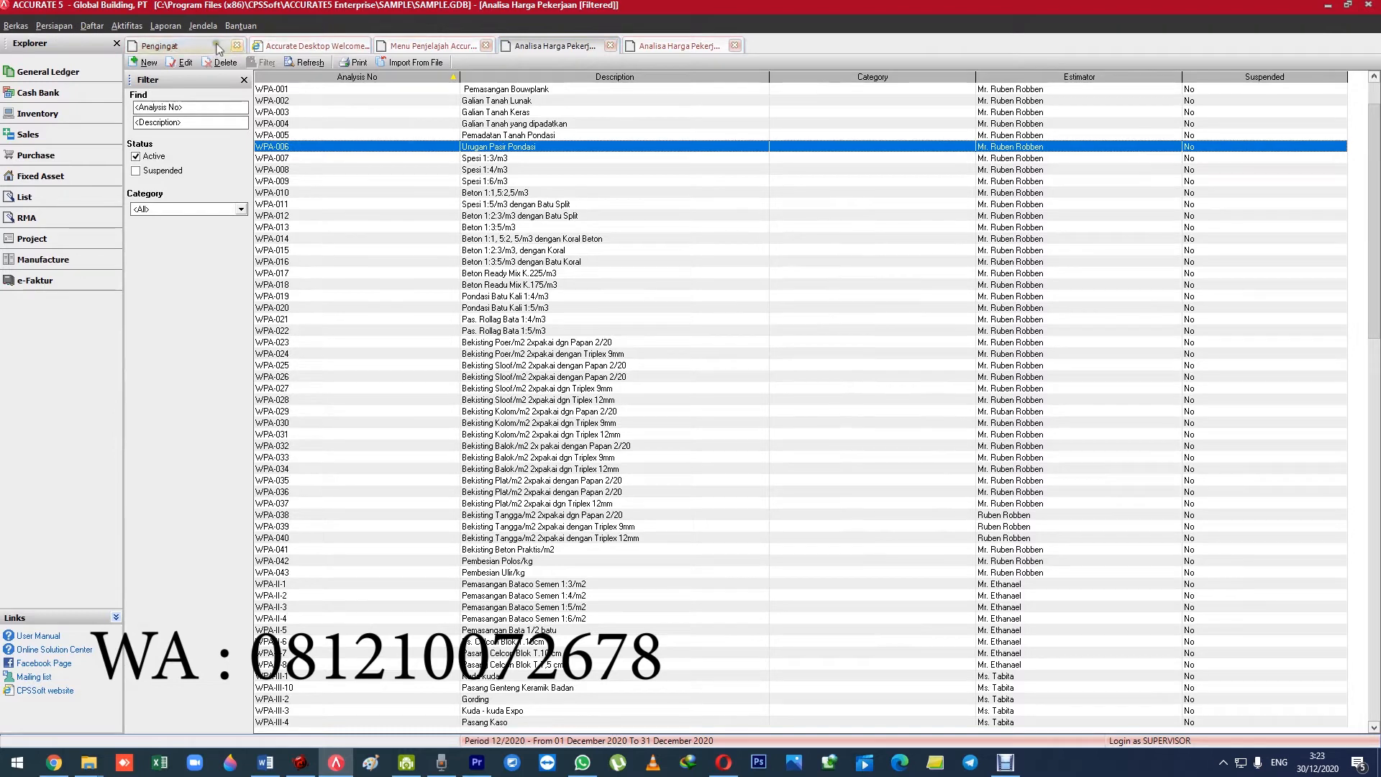
Open the Project list, view the general details of the Subcon project PBT.007 and close the record.
click(92, 25)
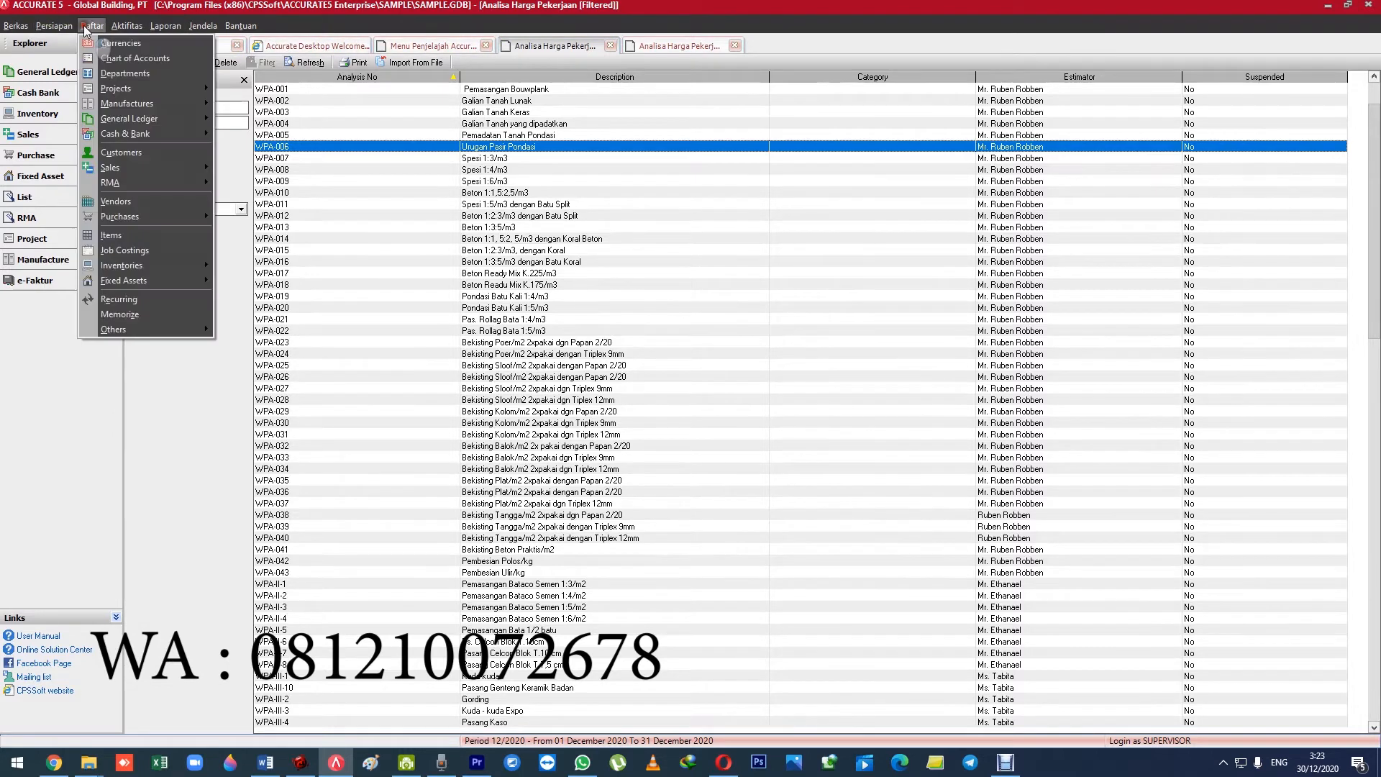
mouse_move(167, 92)
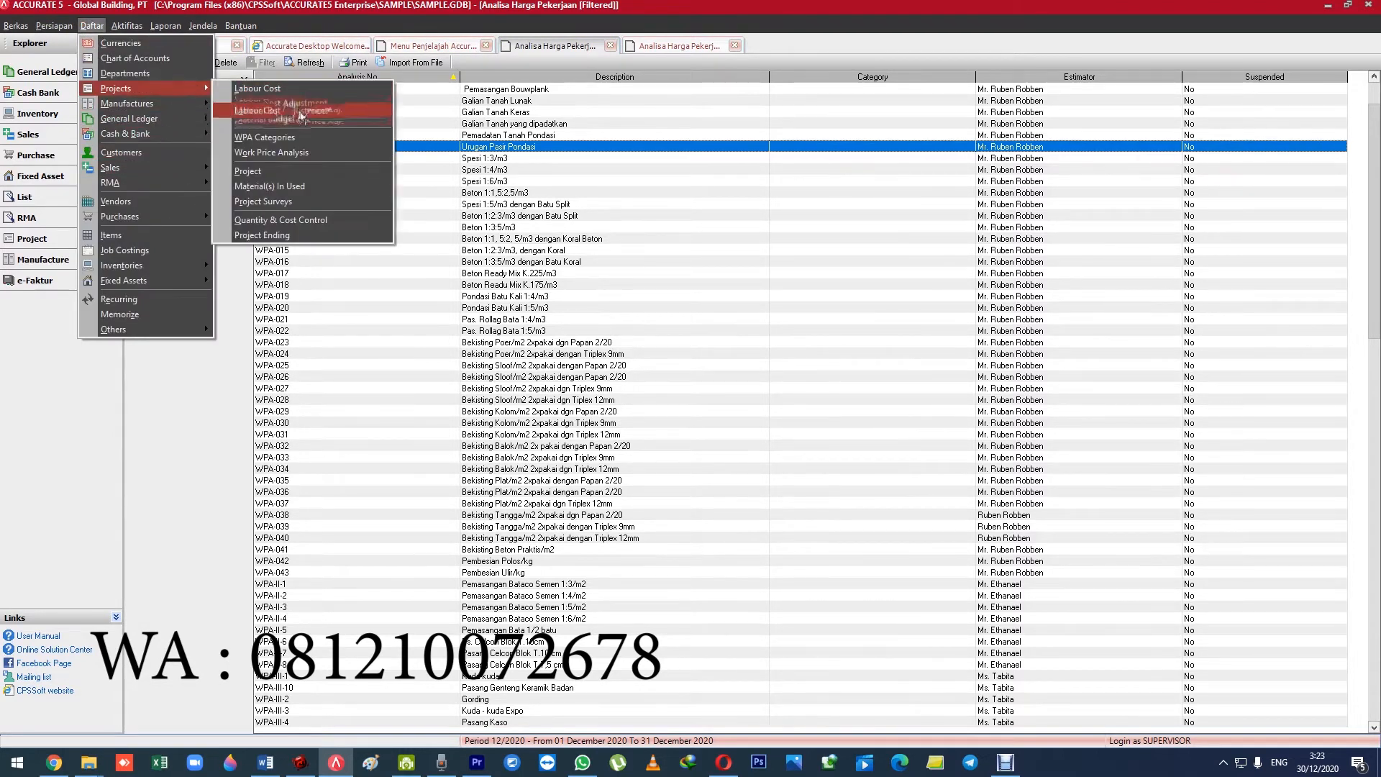
click(305, 167)
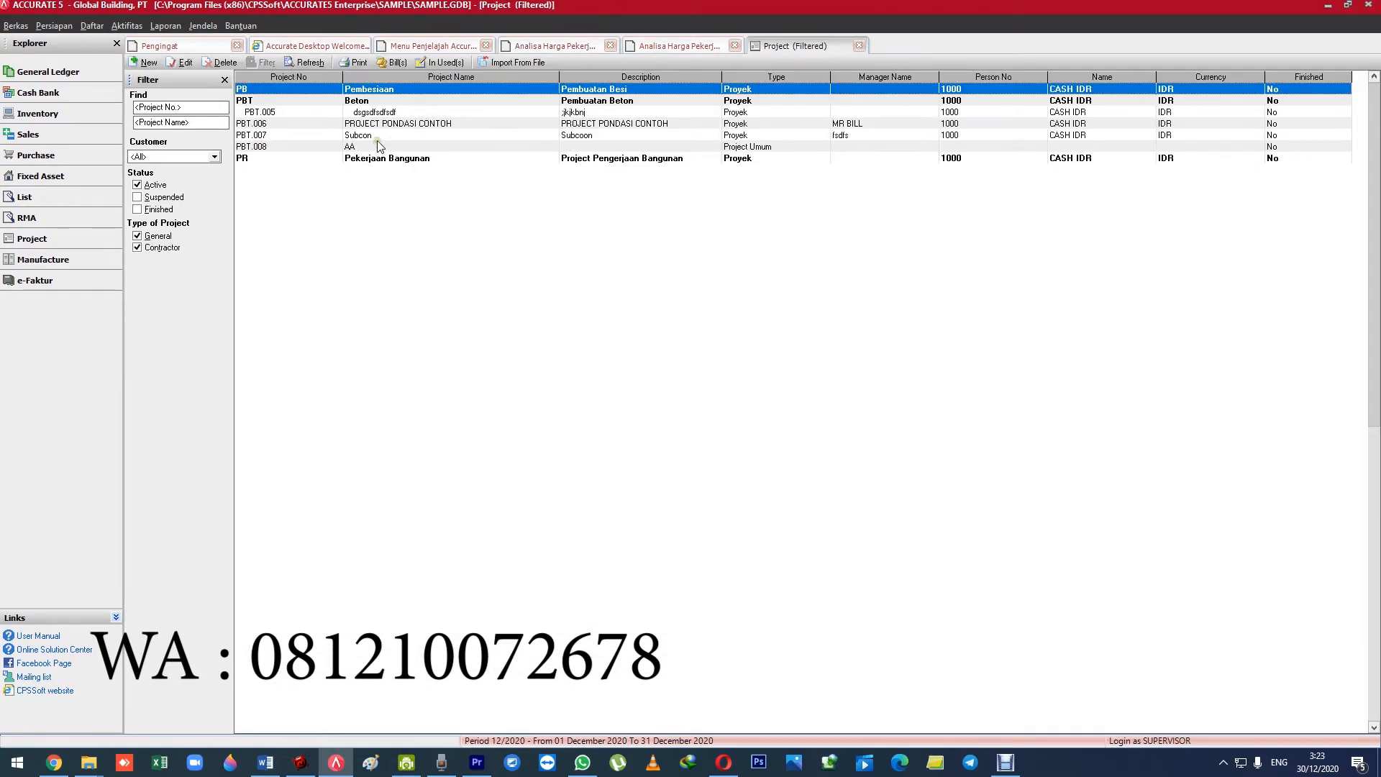
double_click(379, 136)
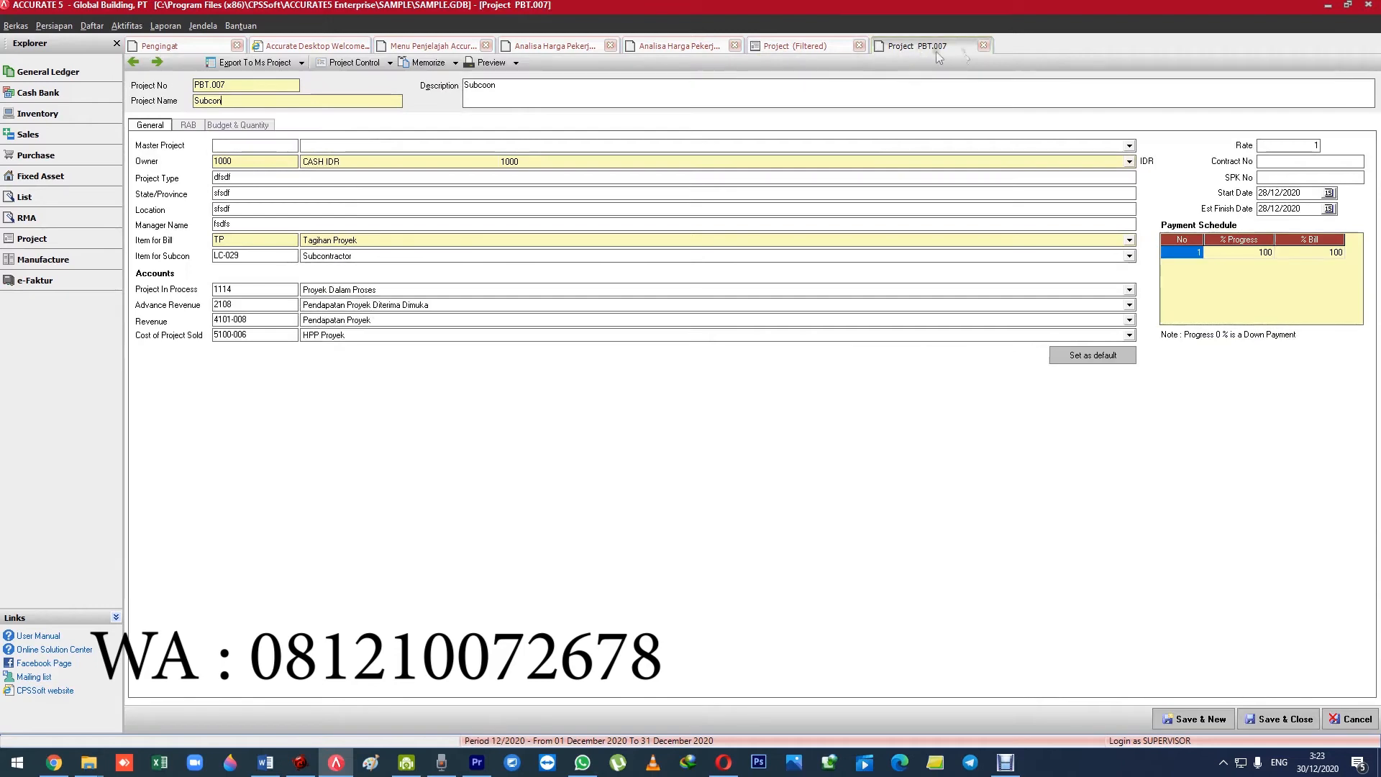
click(983, 45)
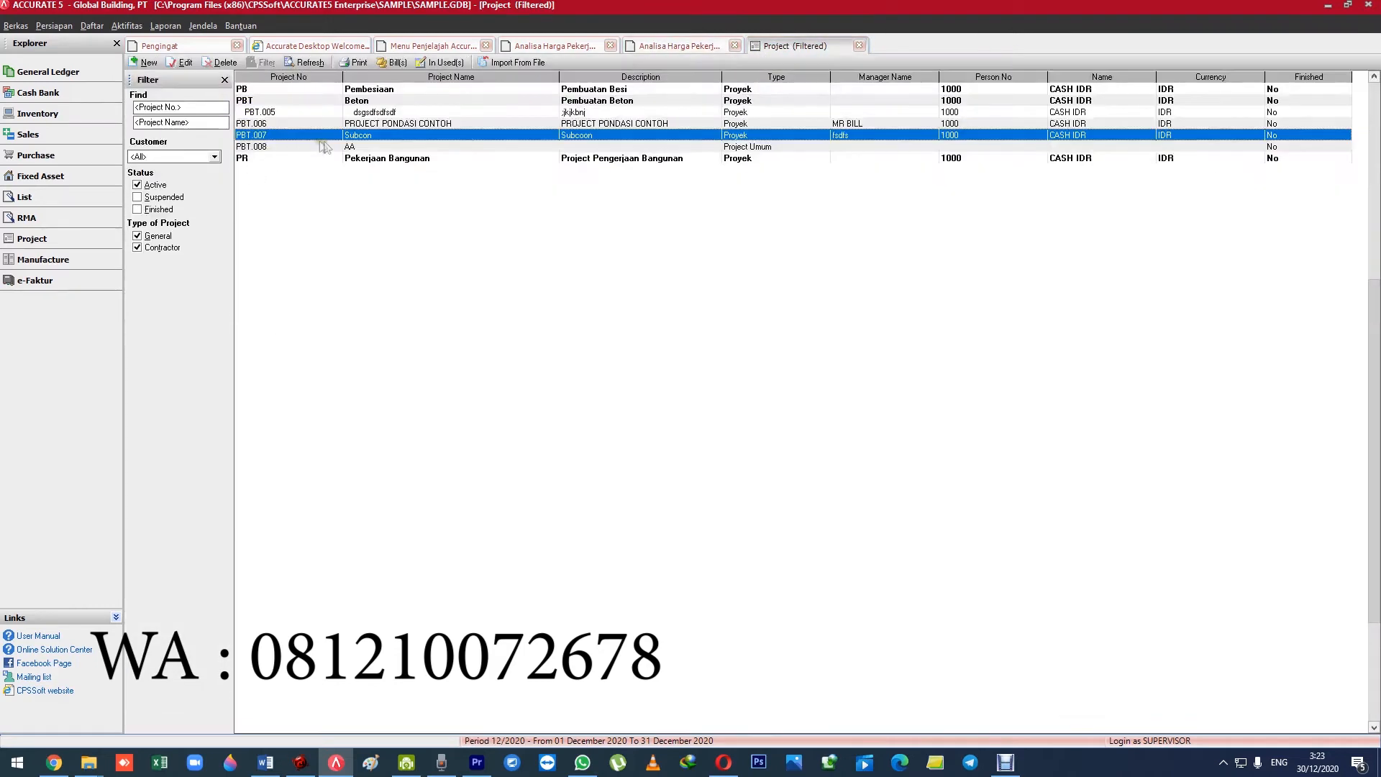
Open the general project PBT.008 to view its details and close the record.
double_click(357, 148)
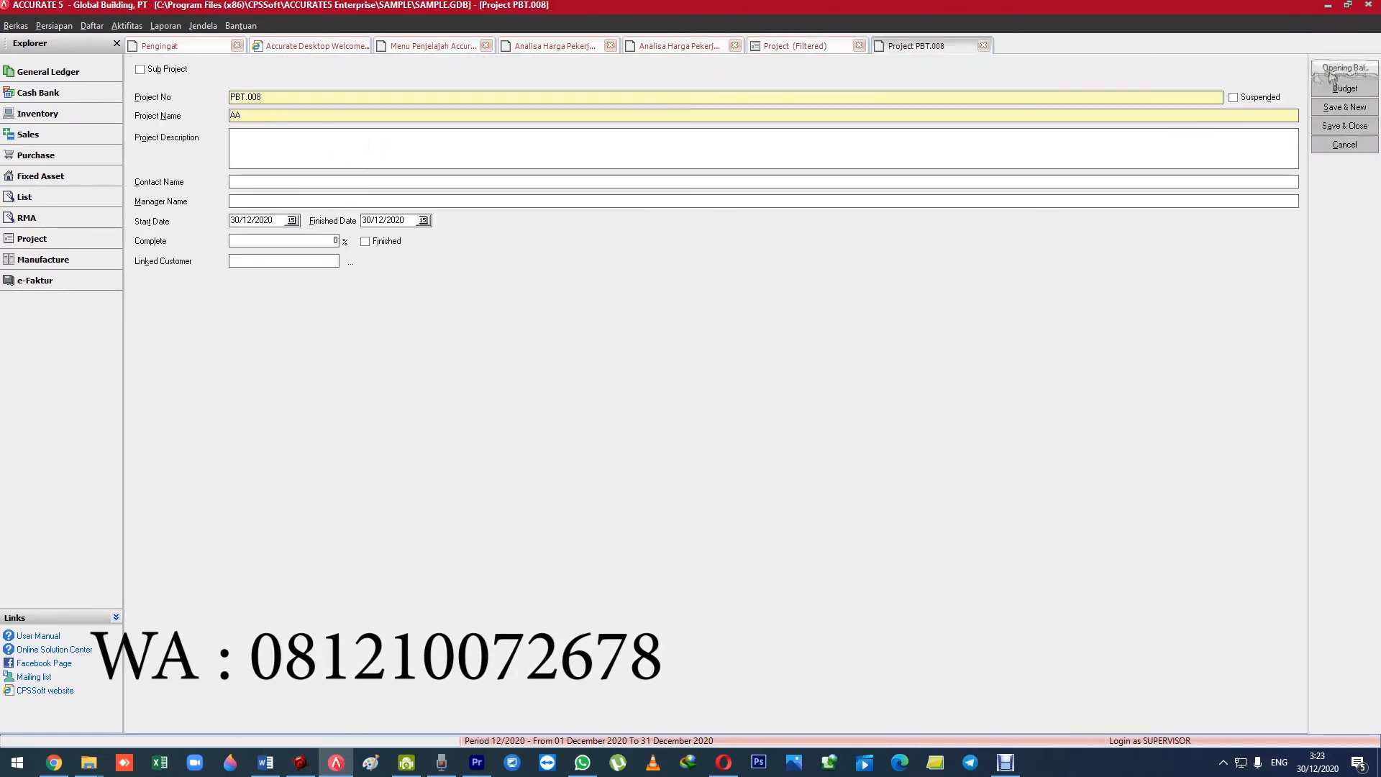
click(985, 45)
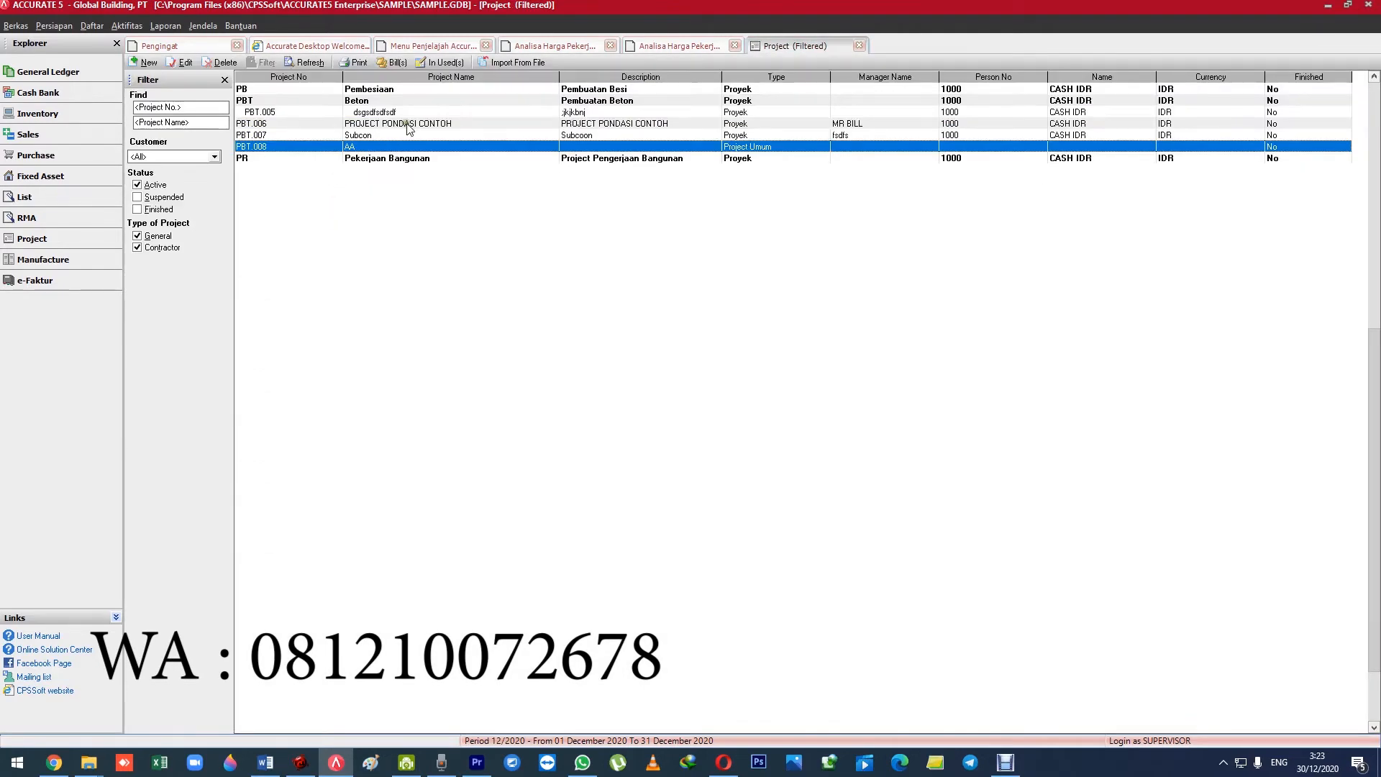
Open project PBT.006 and review its name, description, project type, location and manager in the general details.
click(403, 124)
double_click(272, 129)
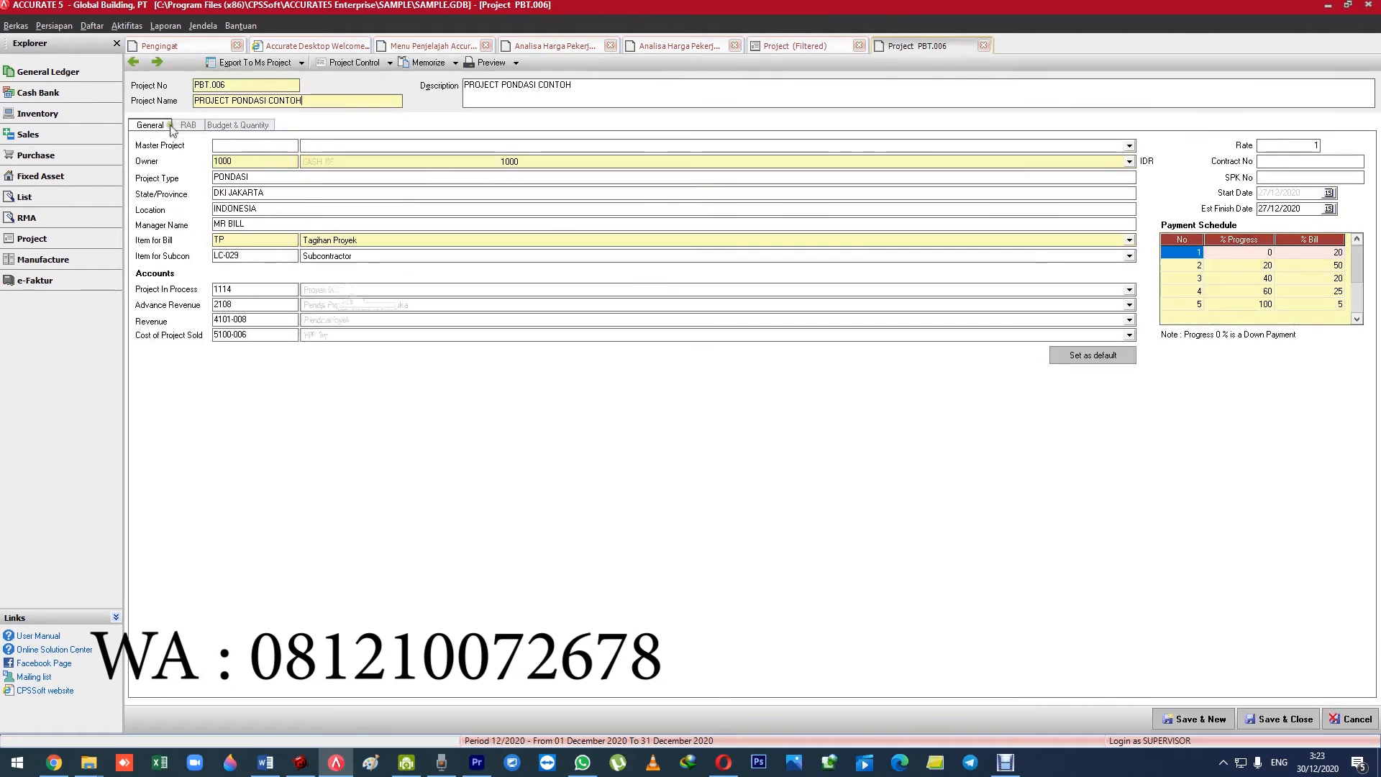
drag(637, 90, 461, 92)
drag(352, 98, 180, 102)
click(633, 87)
key(ctrl+a)
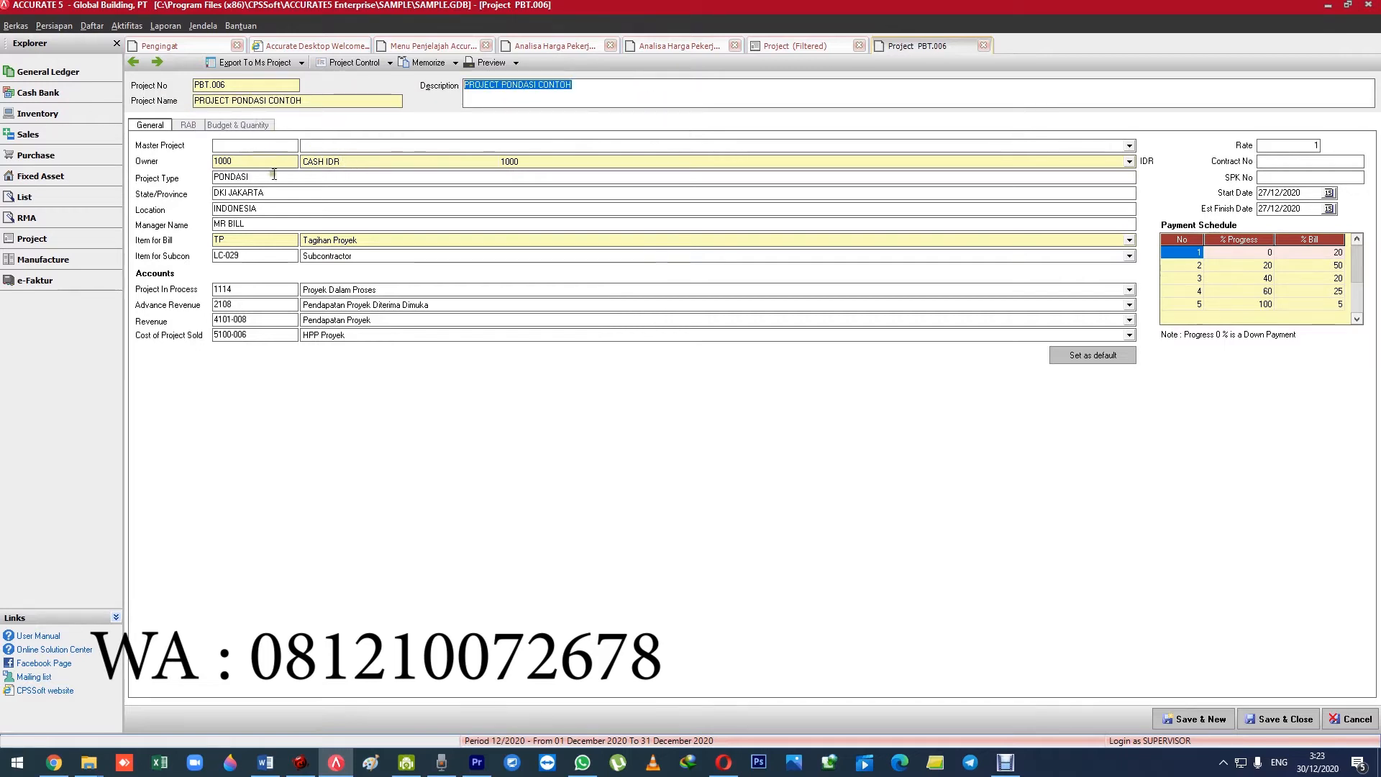
drag(274, 175, 178, 225)
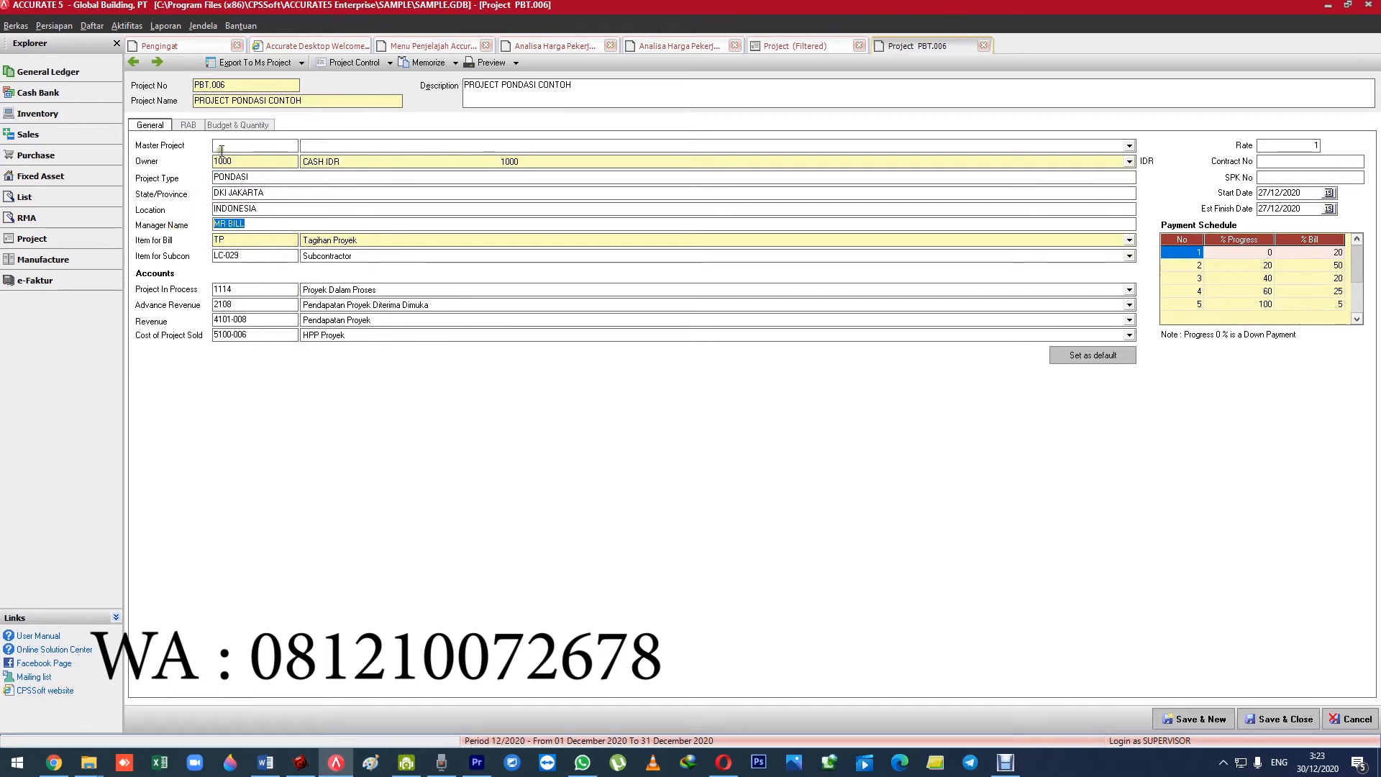
Show the RAB of project PBT.006 and look through its jobs from structure to wall finishing and back to the beginning.
click(193, 128)
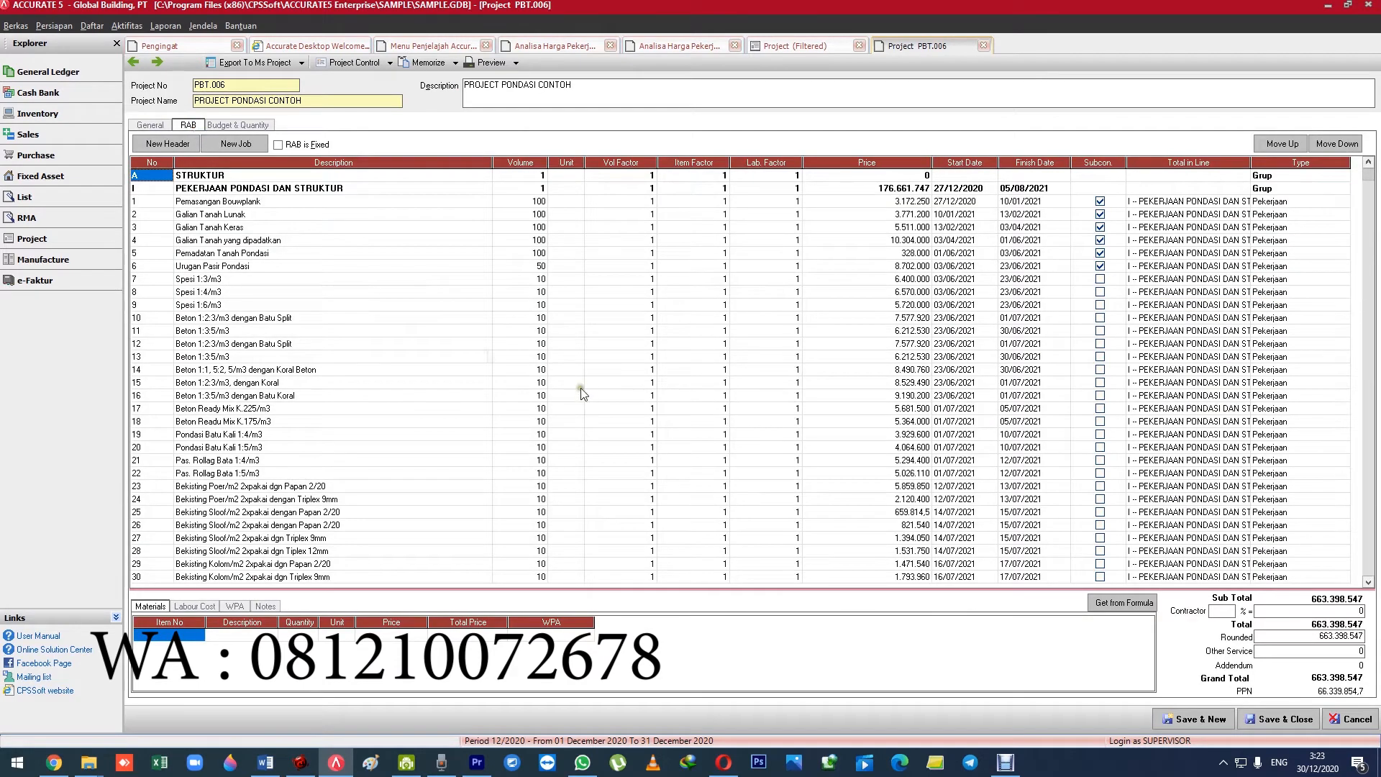
click(433, 305)
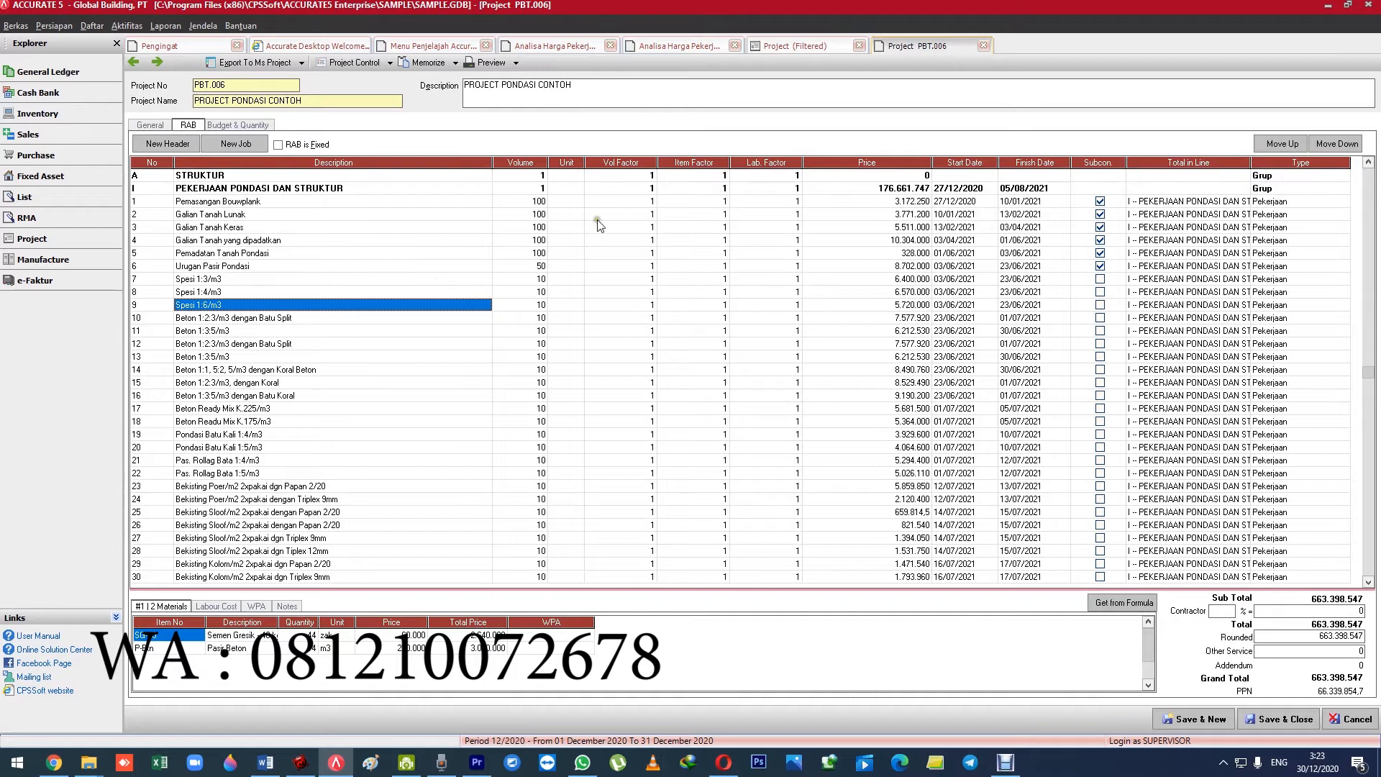
click(340, 317)
click(344, 371)
key(Down)
key(Down)
key(Down)
key(Down)
key(Down)
key(Down)
key(Down)
key(Down)
key(Down)
key(Down)
key(Down)
key(Down)
key(Down)
key(Down)
key(Down)
key(Down)
key(Down)
key(Down)
key(Down)
key(Down)
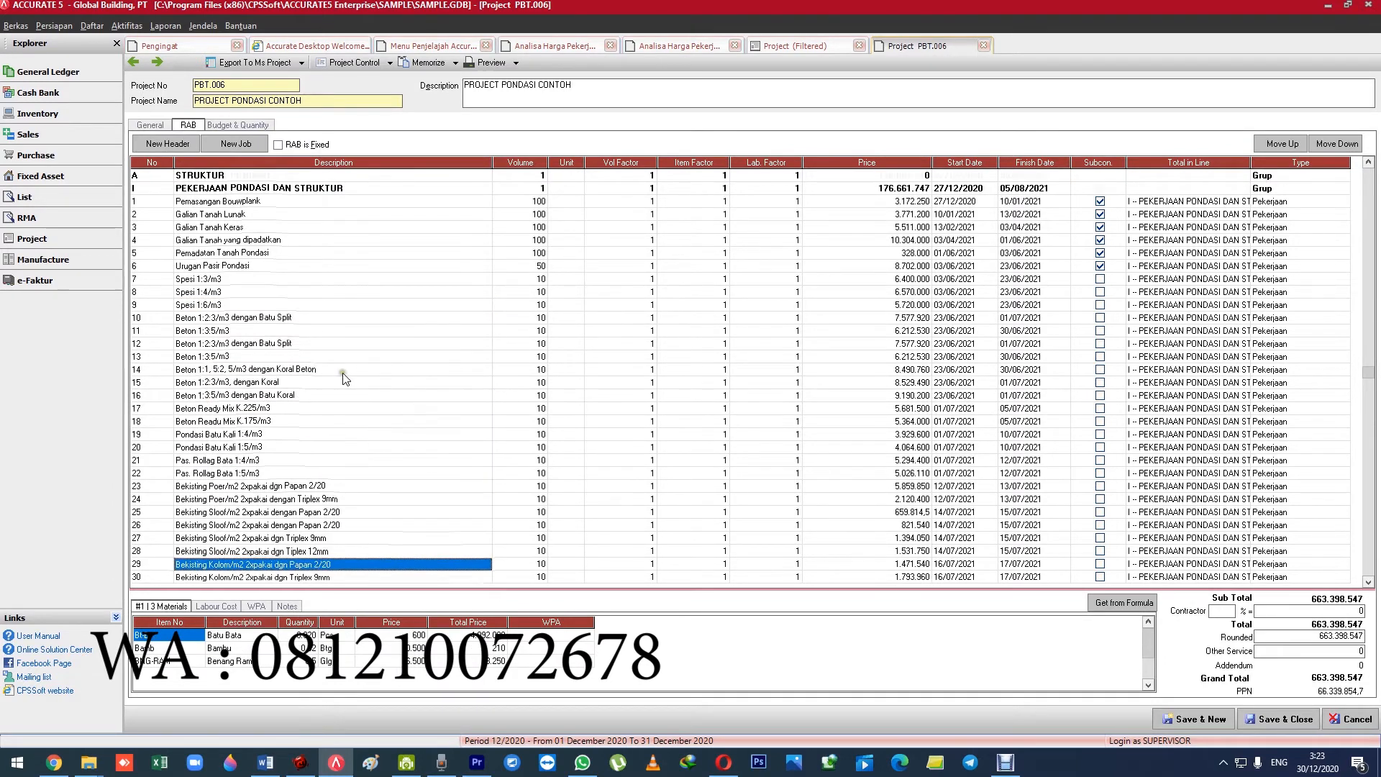
key(Down)
key(Down)
key(Down)
key(Down)
key(Down)
key(Down)
key(Down)
key(Down)
key(Down)
key(Down)
key(Down)
key(Down)
key(Down)
key(Down)
key(Down)
key(Down)
key(Down)
key(Down)
key(Down)
key(Down)
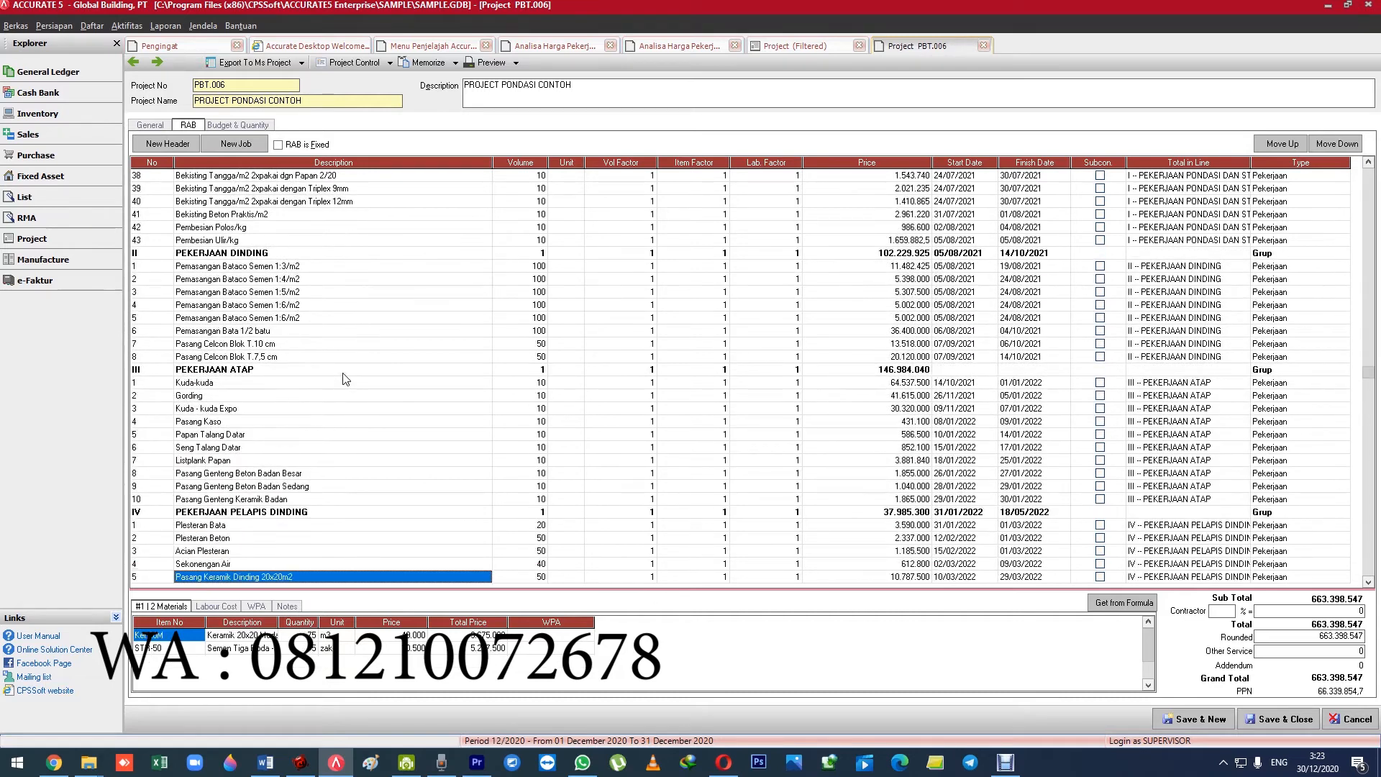
key(Up)
key(Up)
key(Up)
key(Up)
key(Up)
key(Up)
key(Up)
key(Up)
key(Up)
key(Up)
key(Up)
key(Up)
key(Up)
key(Up)
key(Up)
key(Up)
key(Up)
key(Up)
key(Up)
key(Up)
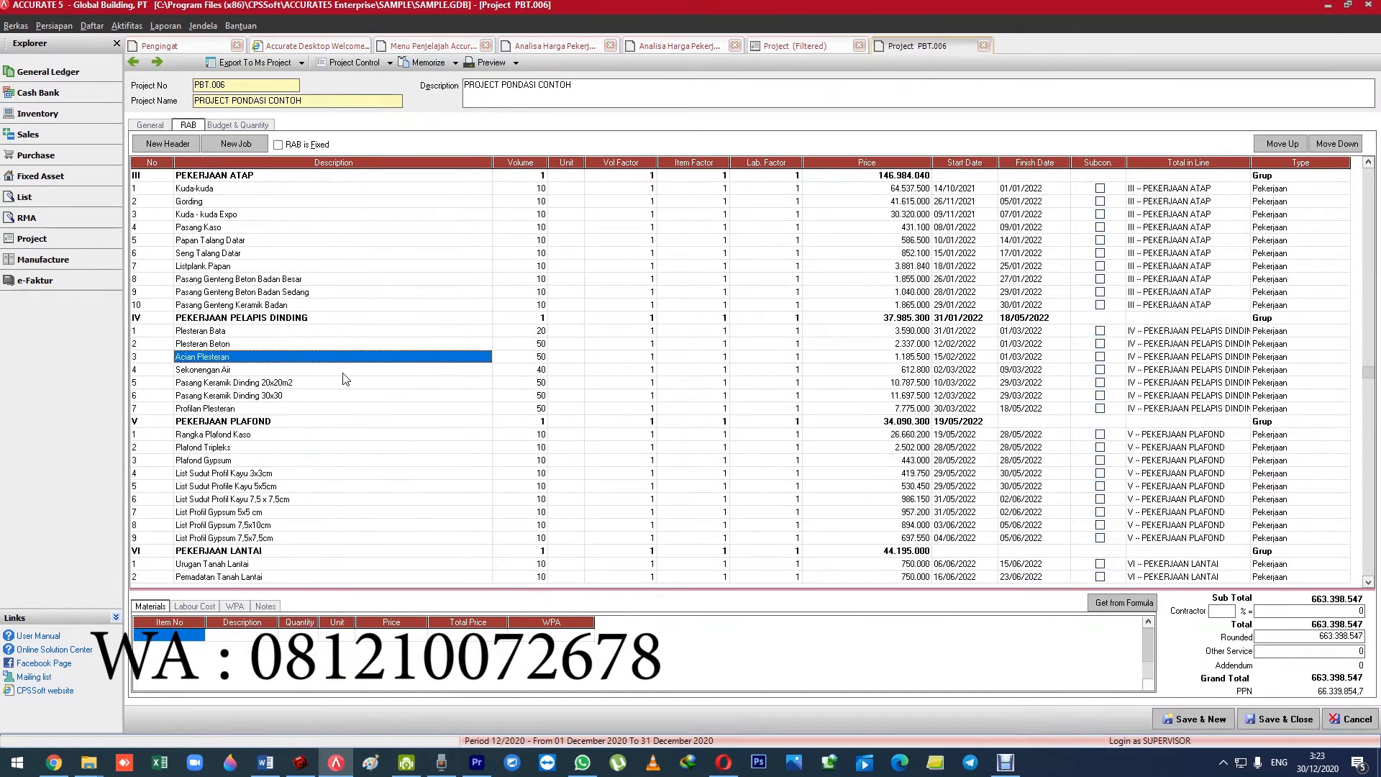
key(Up)
key(Up)
key(Up)
key(Up)
key(Up)
key(Up)
key(Up)
key(Up)
key(Up)
key(Up)
key(Up)
key(Up)
key(Up)
key(Up)
key(Up)
key(Up)
key(Up)
key(Up)
key(Up)
key(Up)
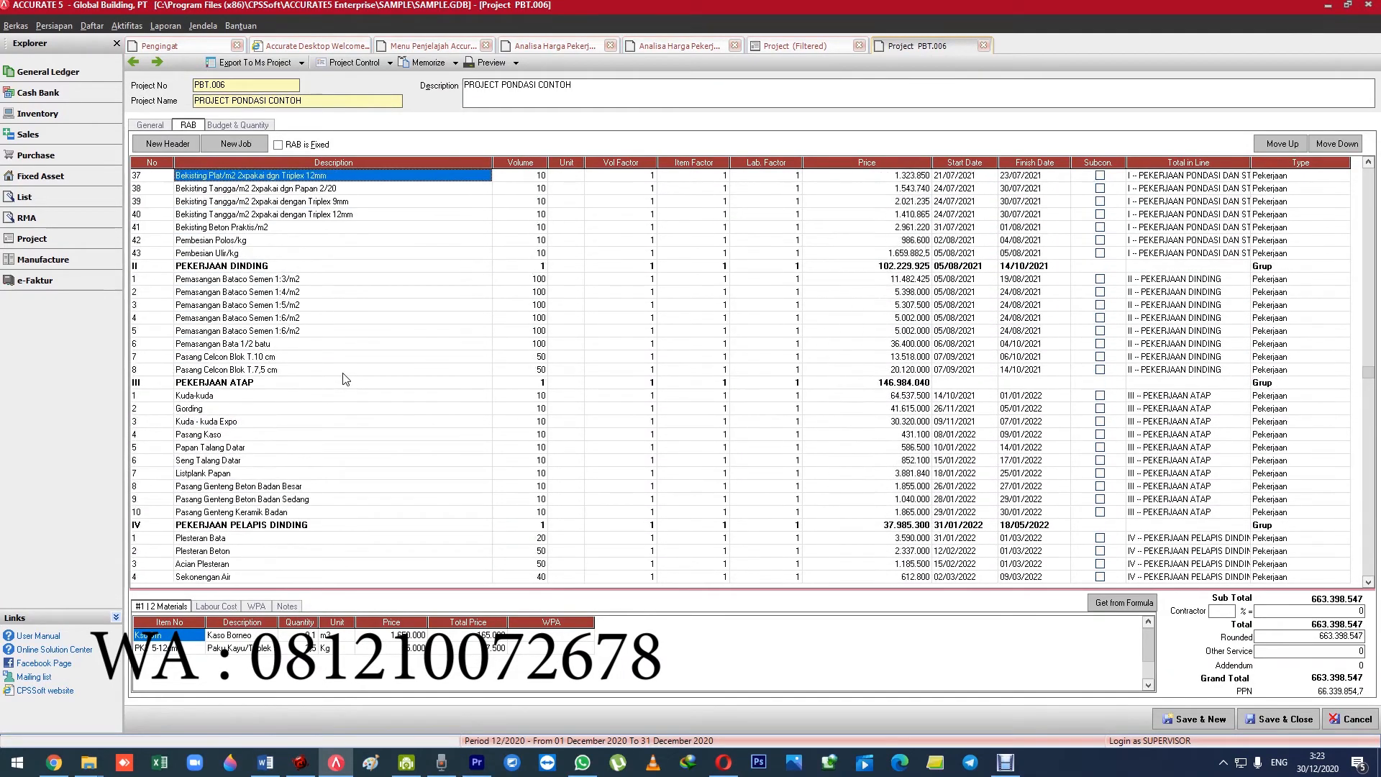
key(Up)
key(Up)
key(Up)
key(Up)
key(Up)
key(Up)
key(Up)
key(Up)
key(Up)
key(Up)
key(Up)
key(Up)
key(Up)
key(Up)
key(Up)
key(Up)
key(Up)
key(Up)
key(Up)
key(Up)
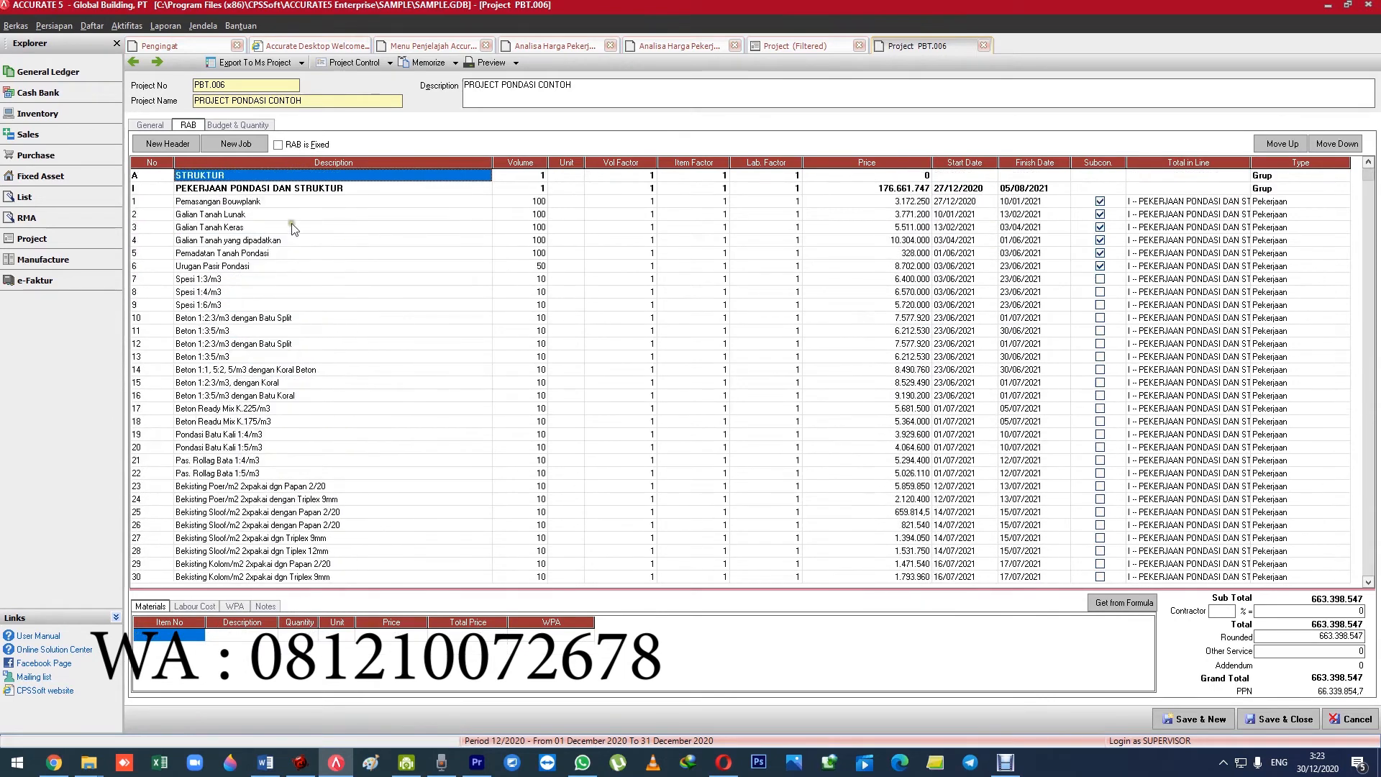
Examine the volume and material quantities of the Pemasangan Bouwplank job in the RAB.
click(266, 204)
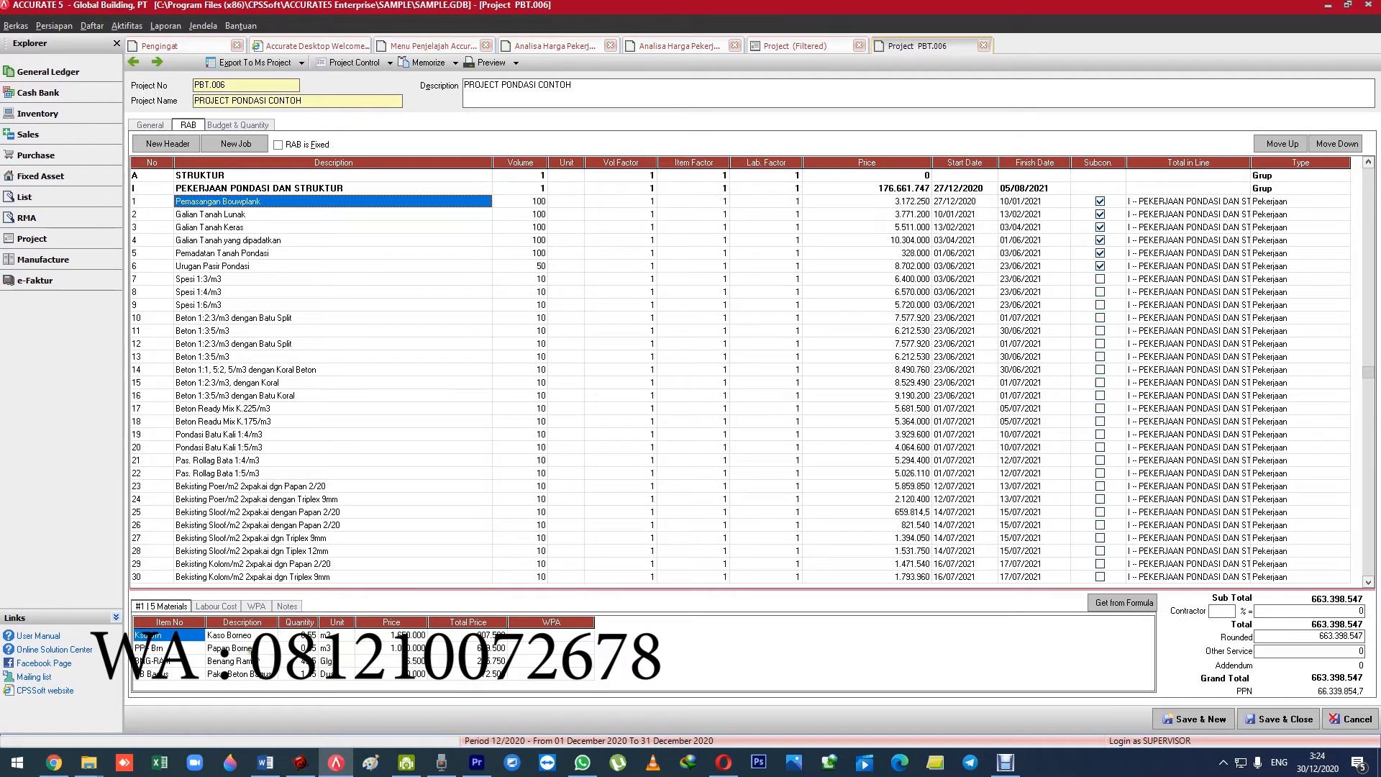
click(538, 204)
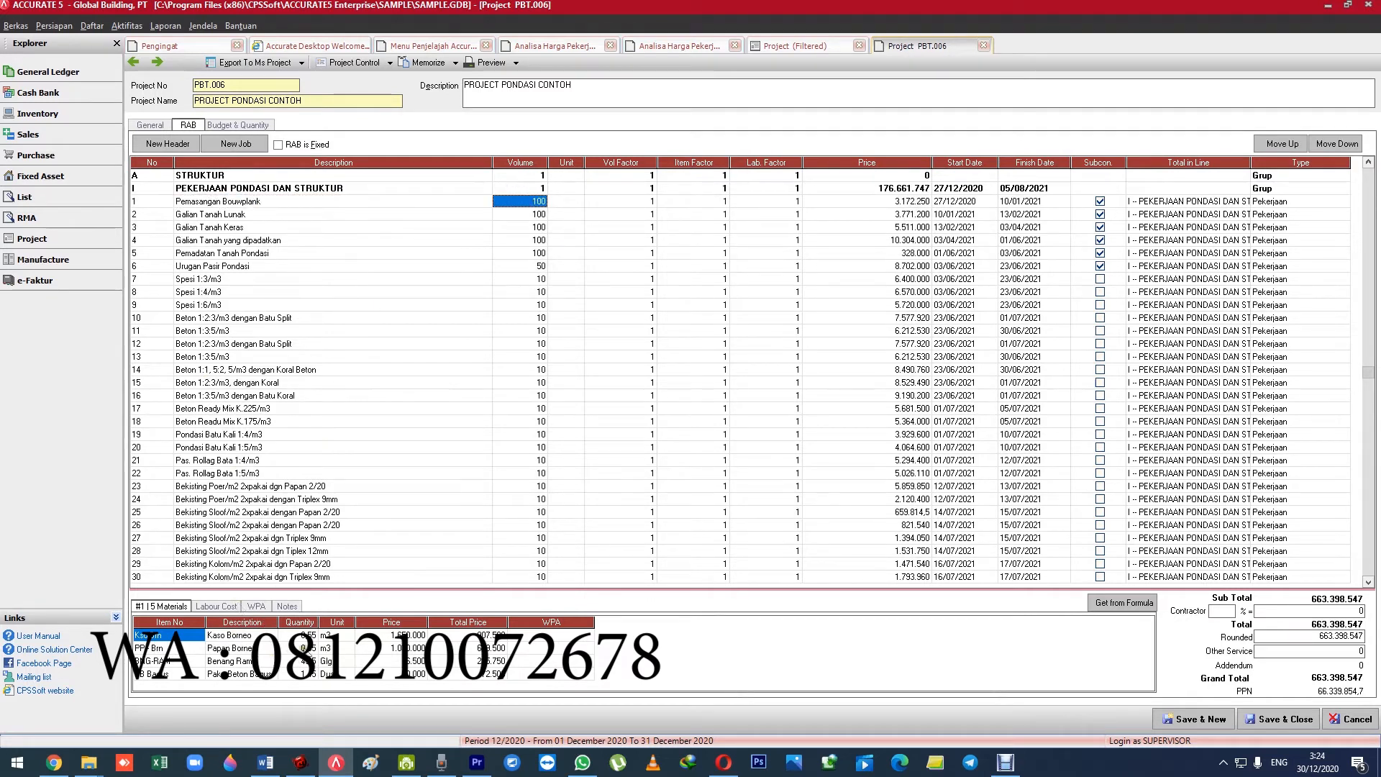
click(305, 638)
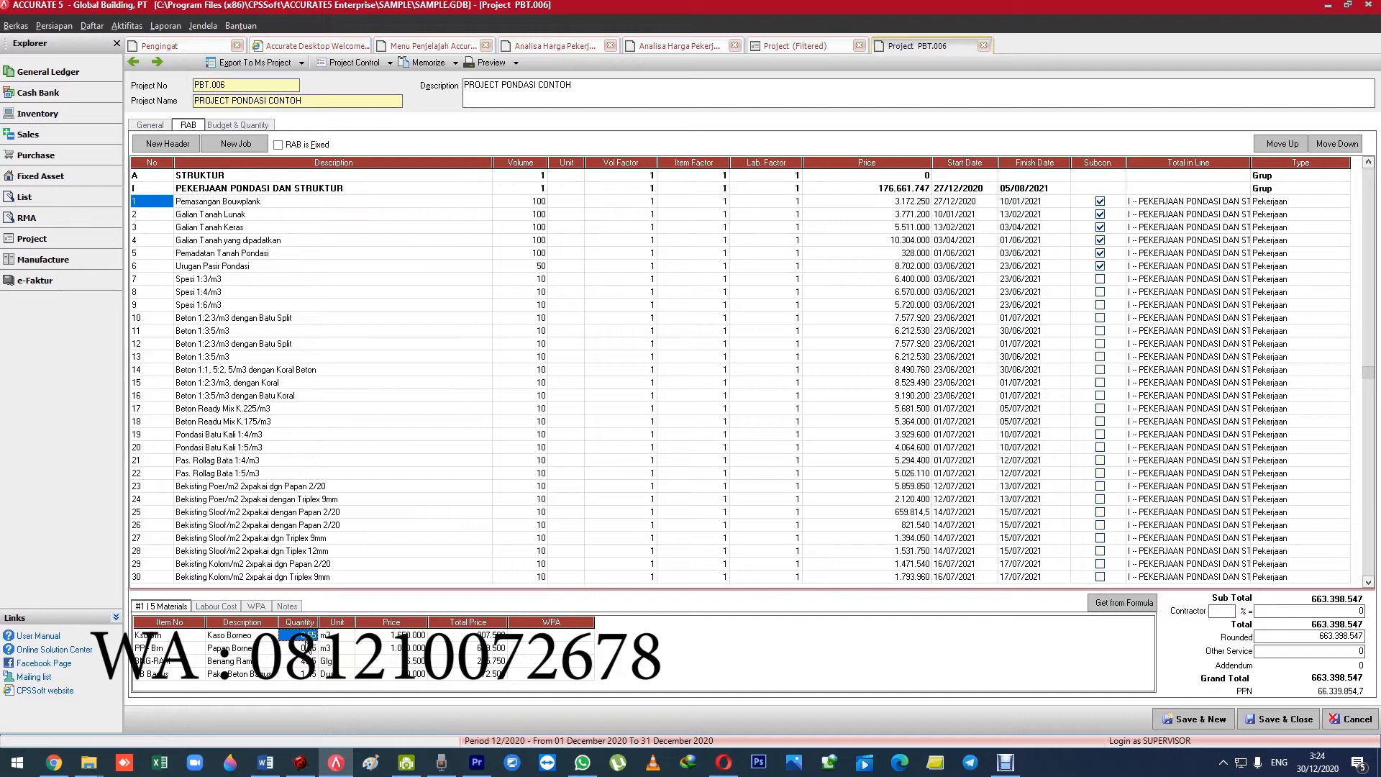
click(261, 203)
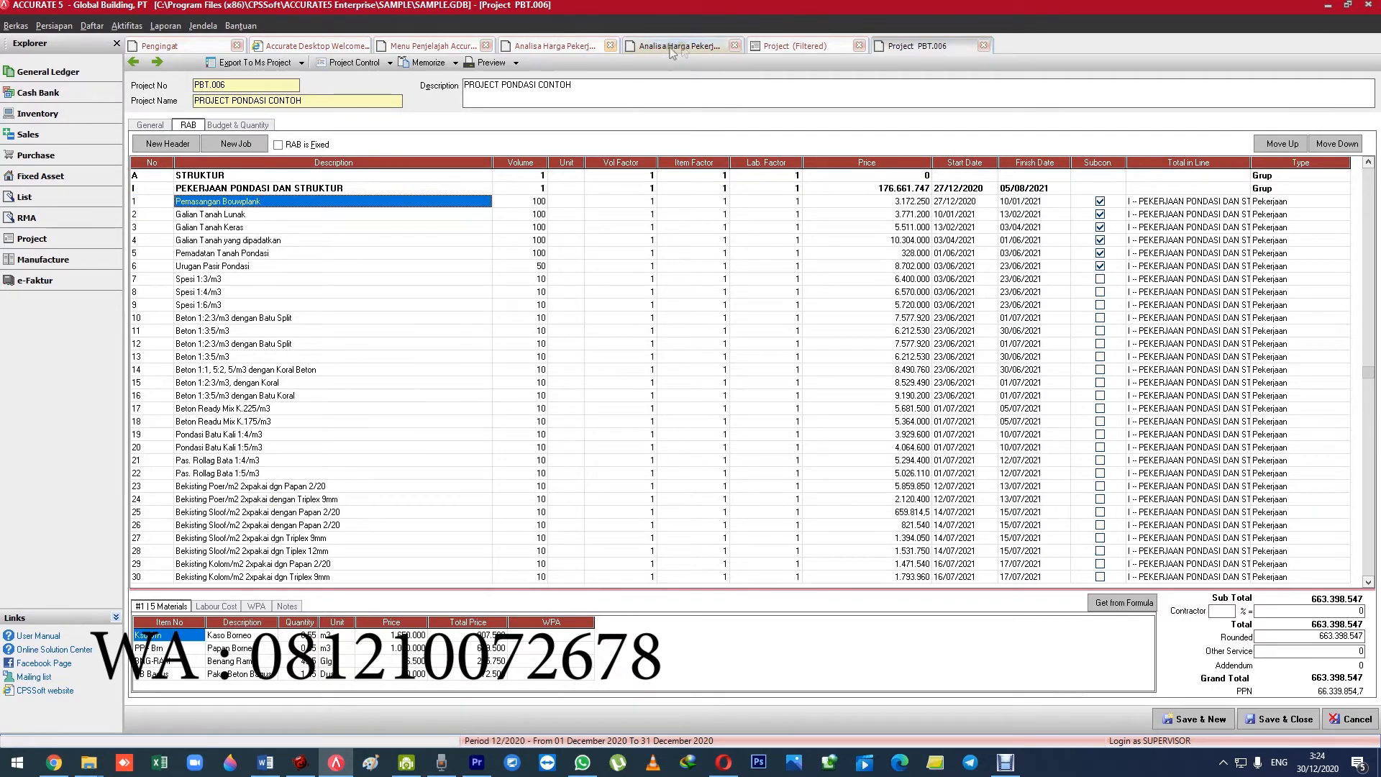
Open WPA-001 from the Work Price Analysis list for comparison and return to project PBT.006.
click(554, 45)
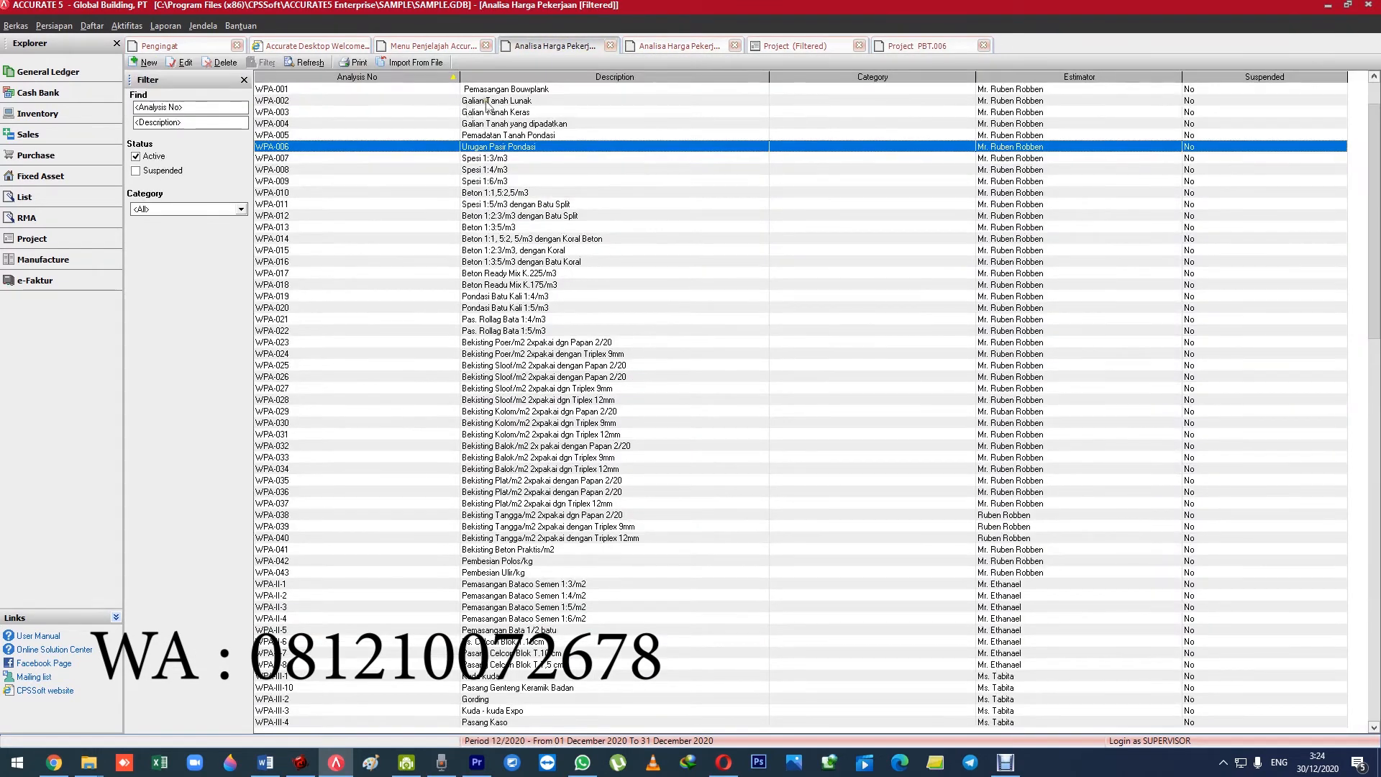
click(507, 90)
double_click(507, 89)
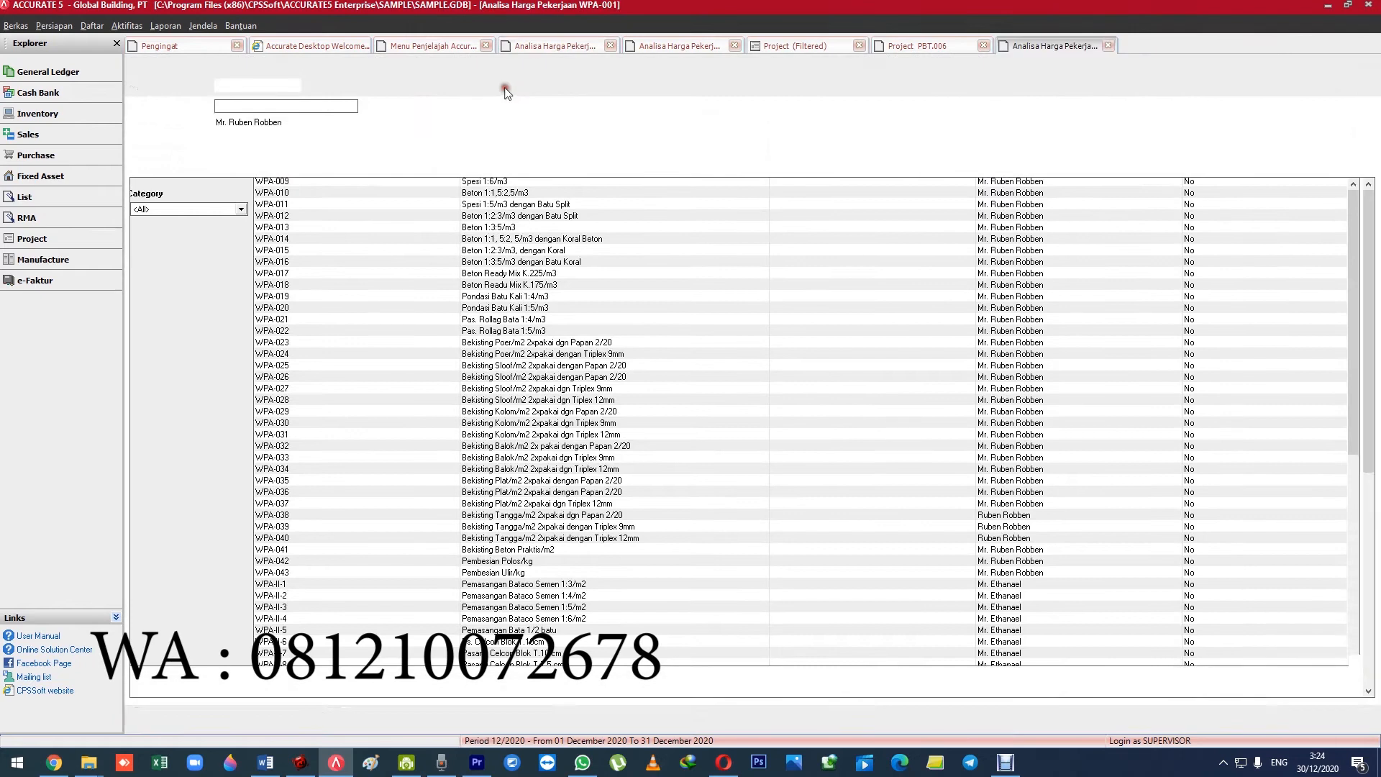
click(944, 43)
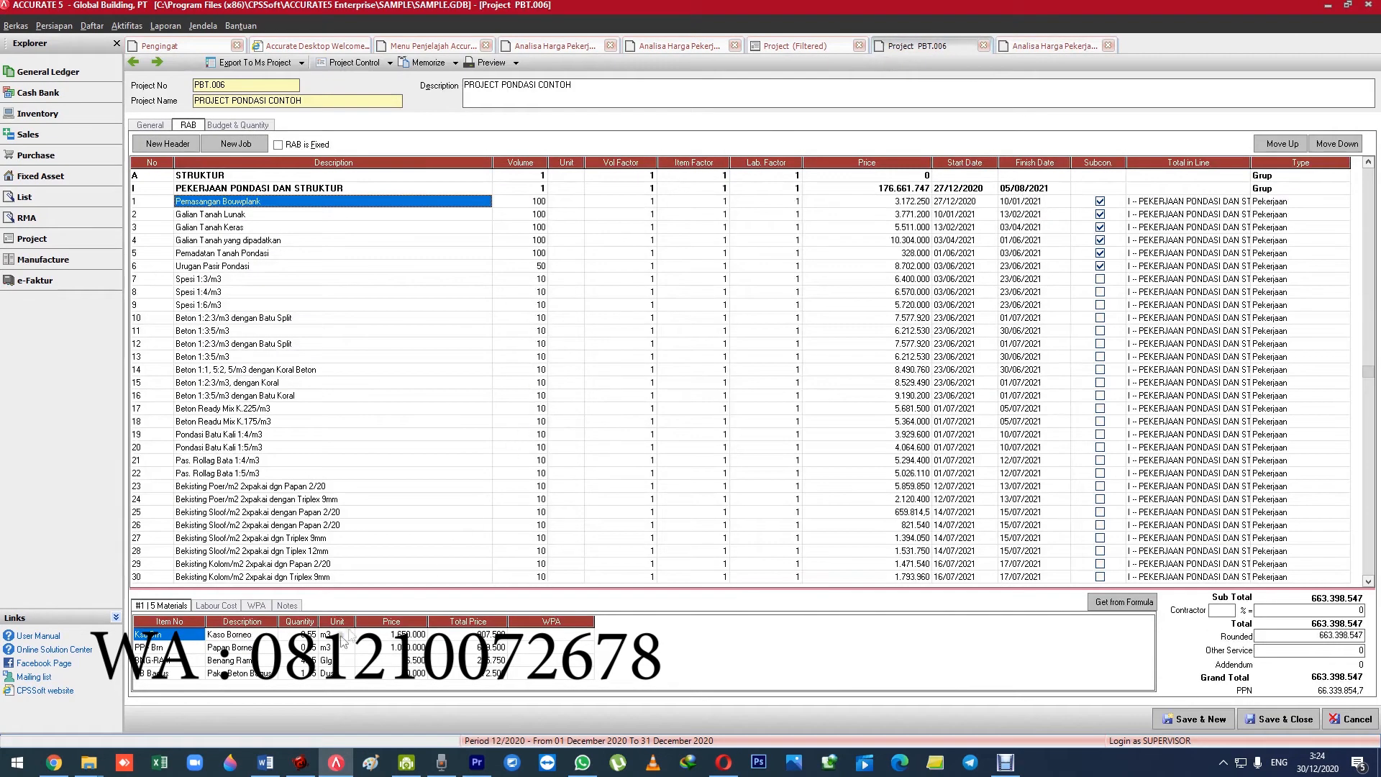
Check the volumes of the Pemasangan Bouwplank, Galian Tanah Lunak and Galian Tanah Keras jobs.
click(521, 202)
click(525, 215)
click(528, 230)
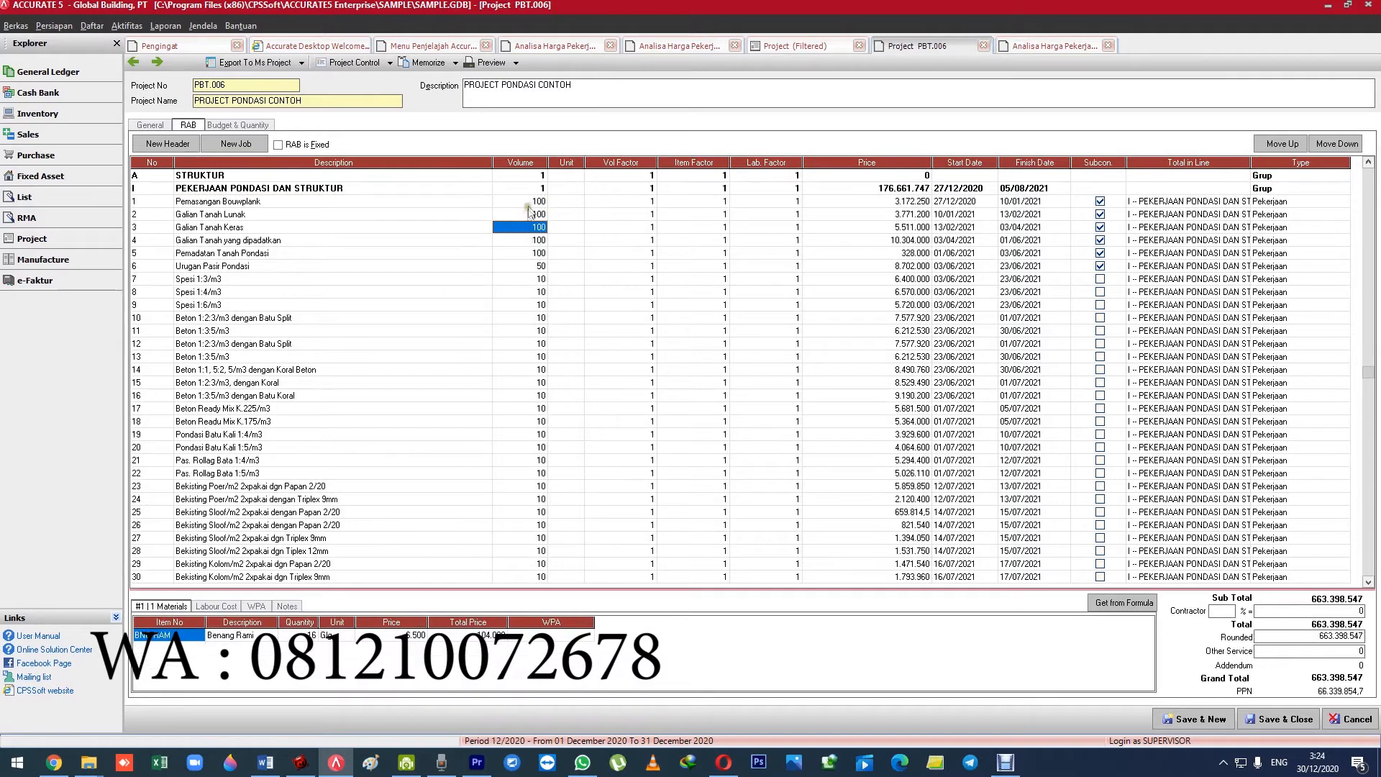
Set the Kaso Borneo material quantity of the Pemasangan Bouwplank job to 0,6 and refresh its price.
click(529, 202)
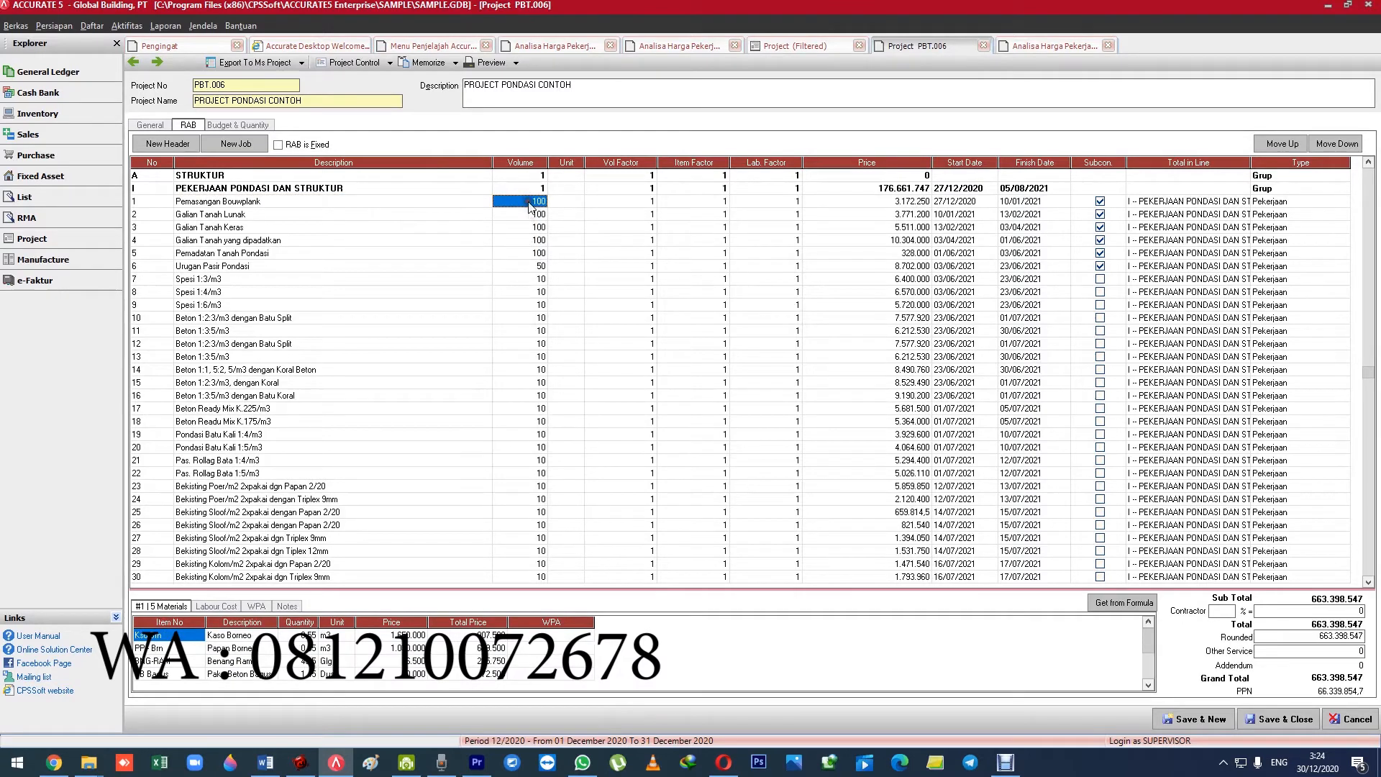
click(310, 636)
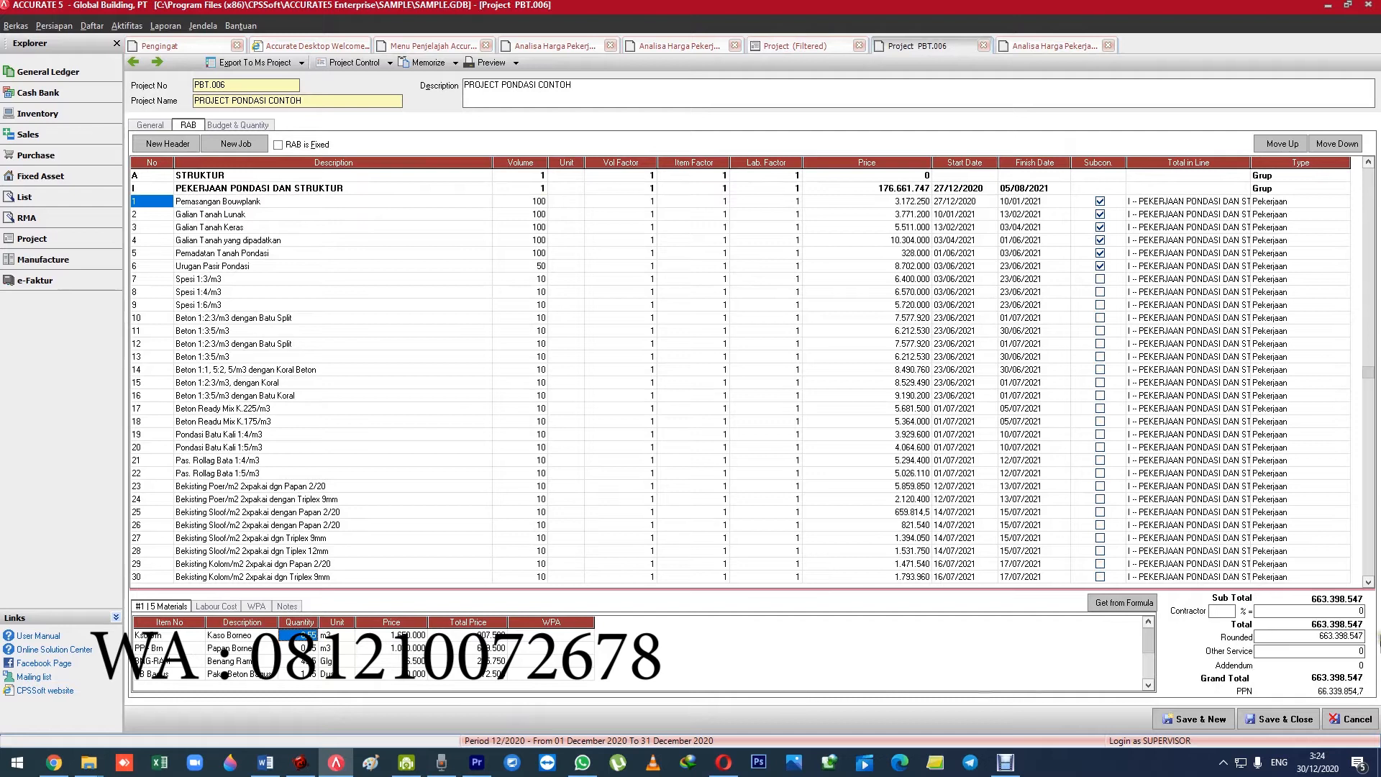
key(F2)
key(Return)
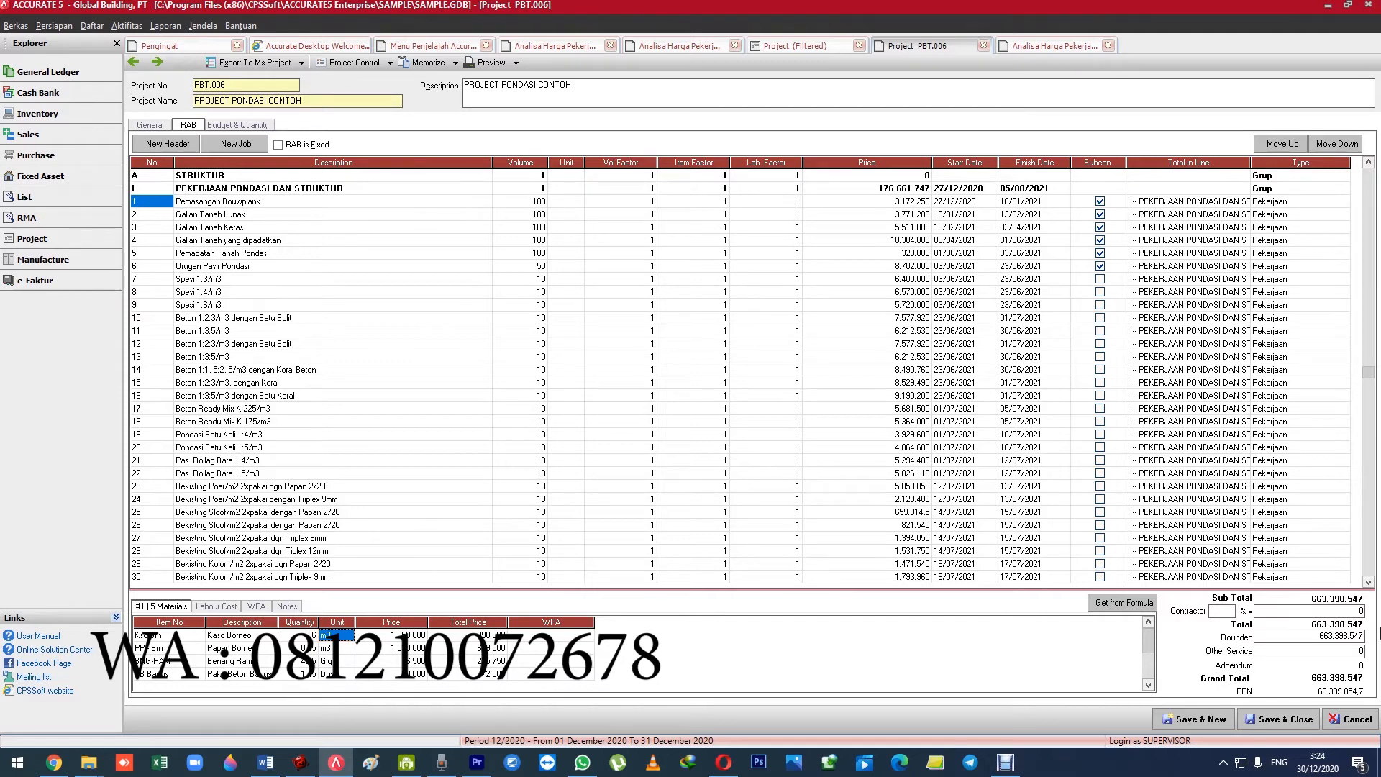
click(214, 607)
click(172, 607)
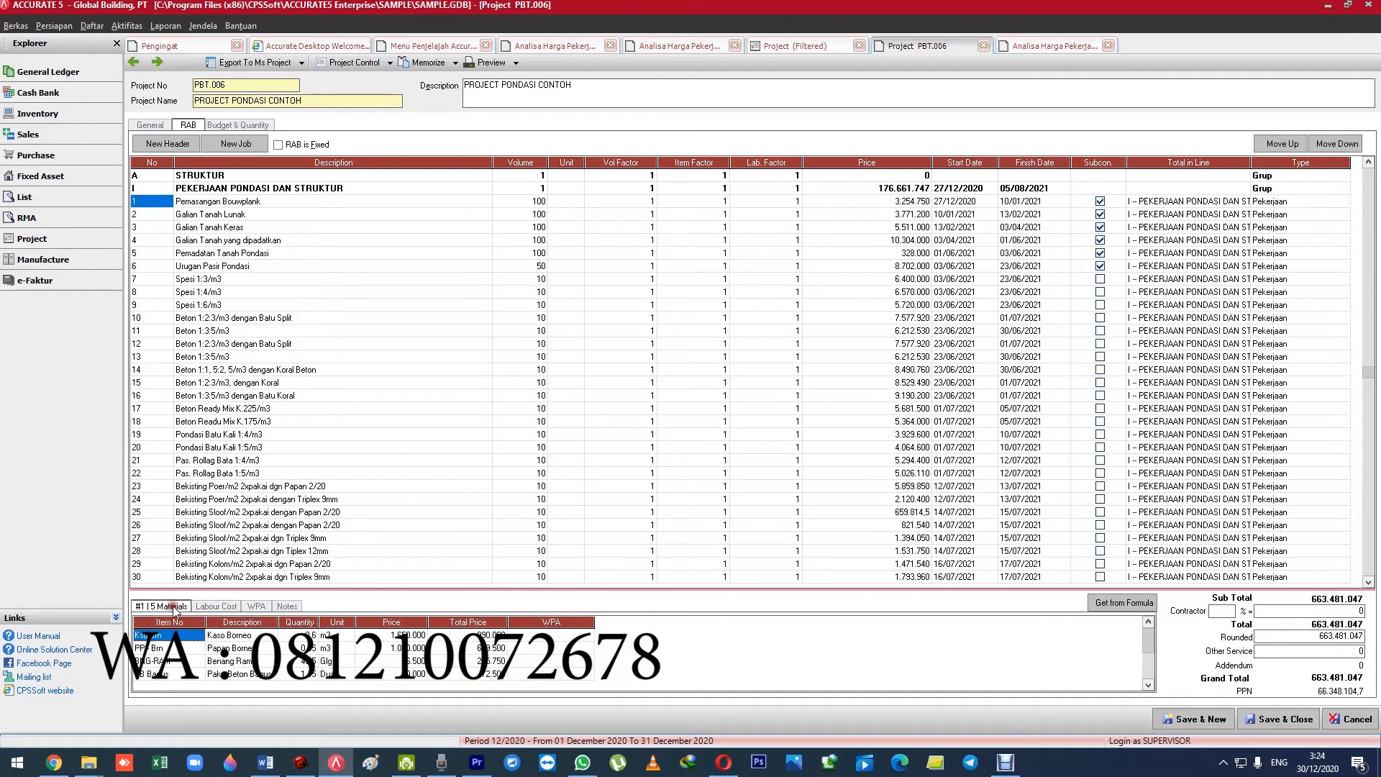
Look at the materials of the Galian Tanah Keras job and the concrete jobs further down the RAB.
click(239, 227)
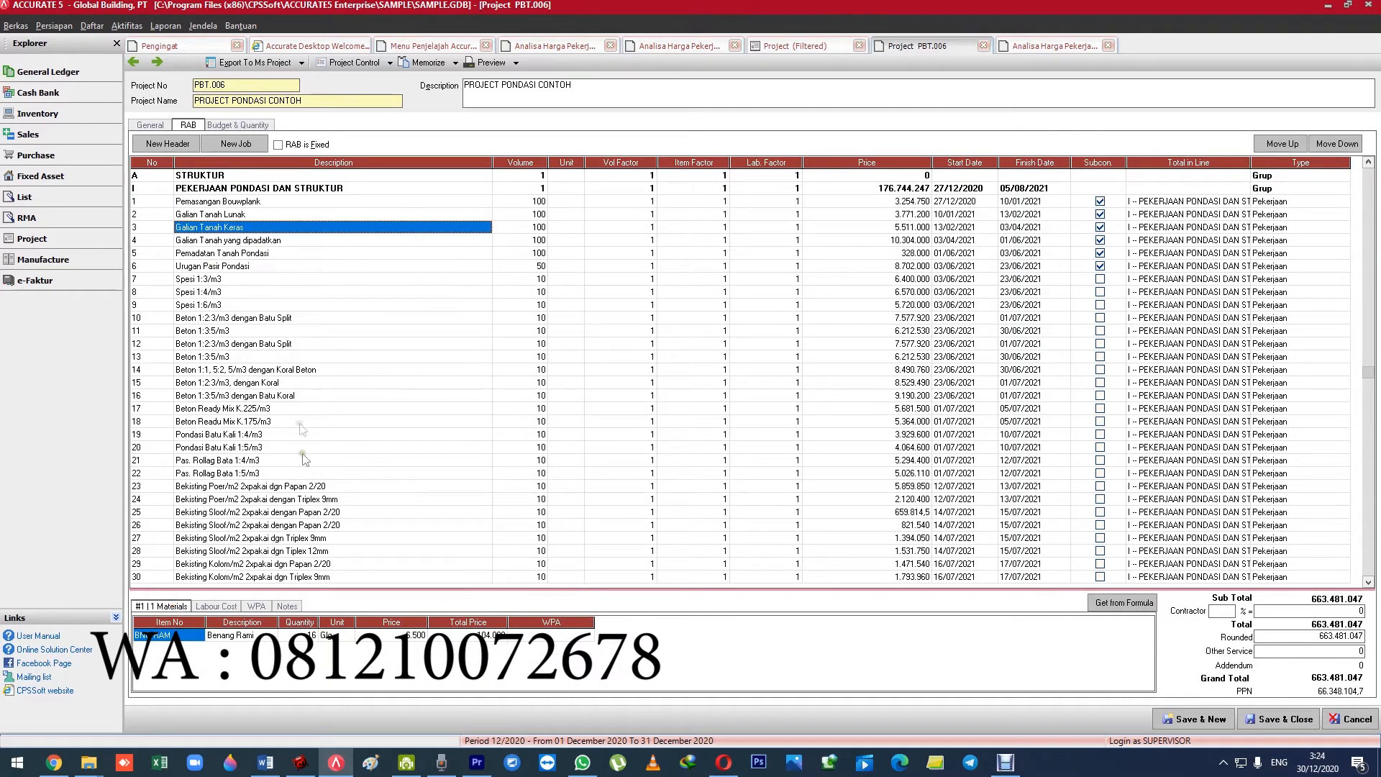
scroll(235, 480, down, 20)
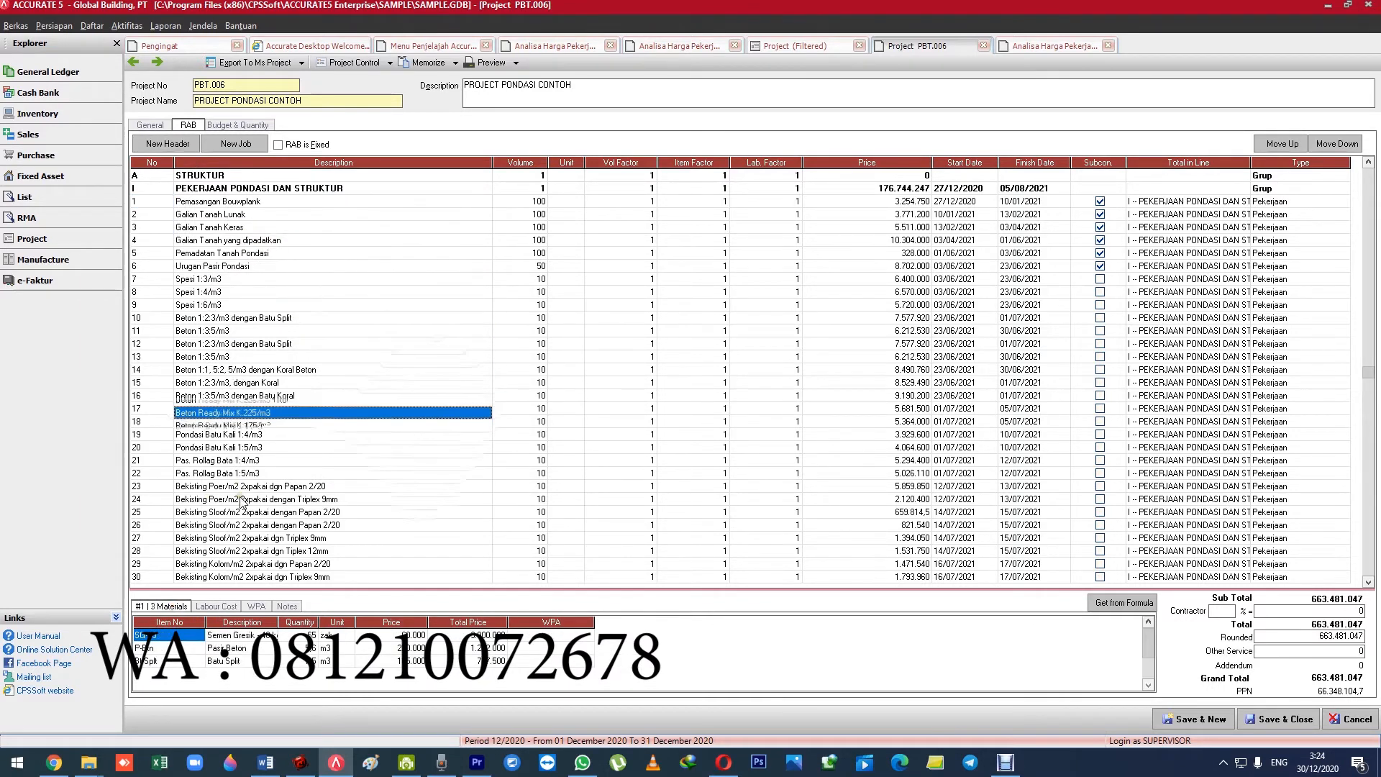
Show the project's Budget & Quantity materials, look through them and widen the Description column to fit the full item names.
click(250, 127)
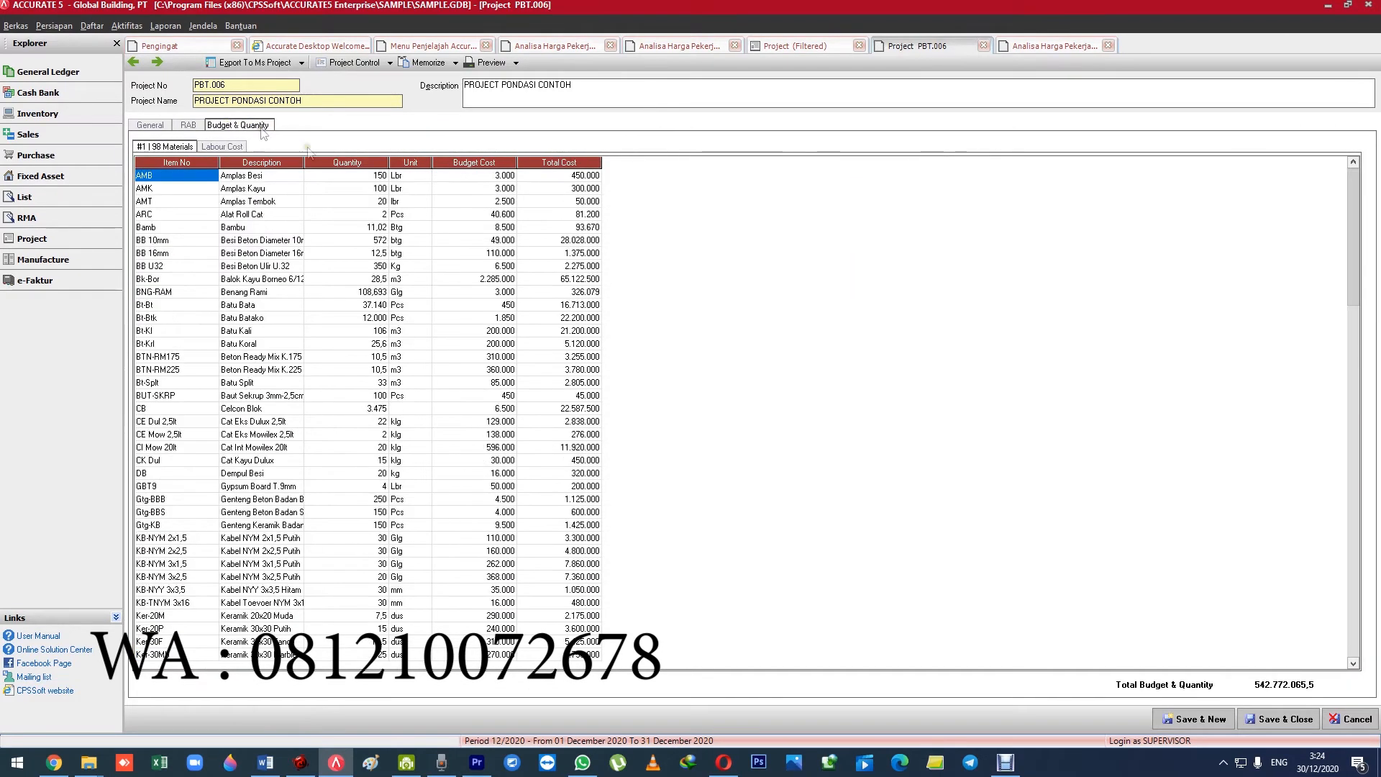
click(356, 176)
click(263, 189)
scroll(259, 205, down, 20)
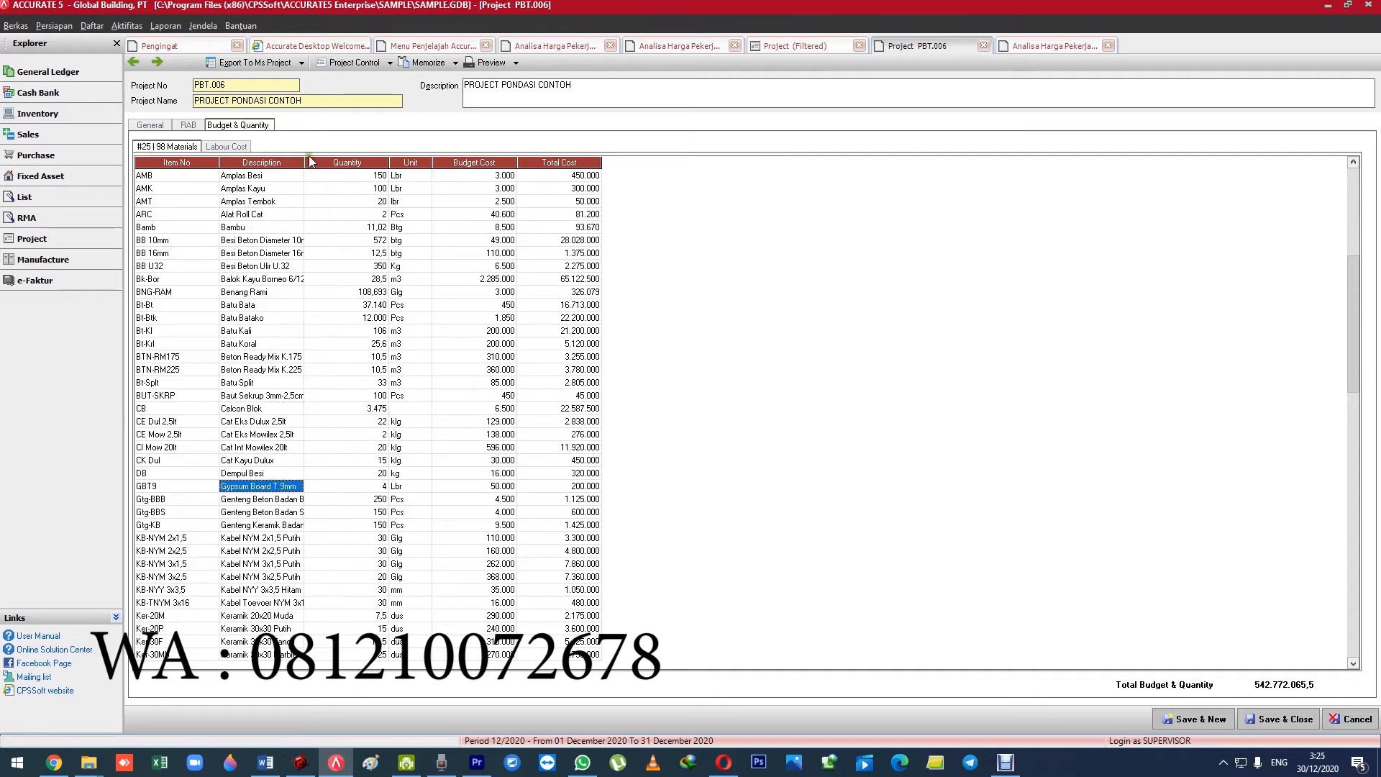
drag(306, 157, 401, 162)
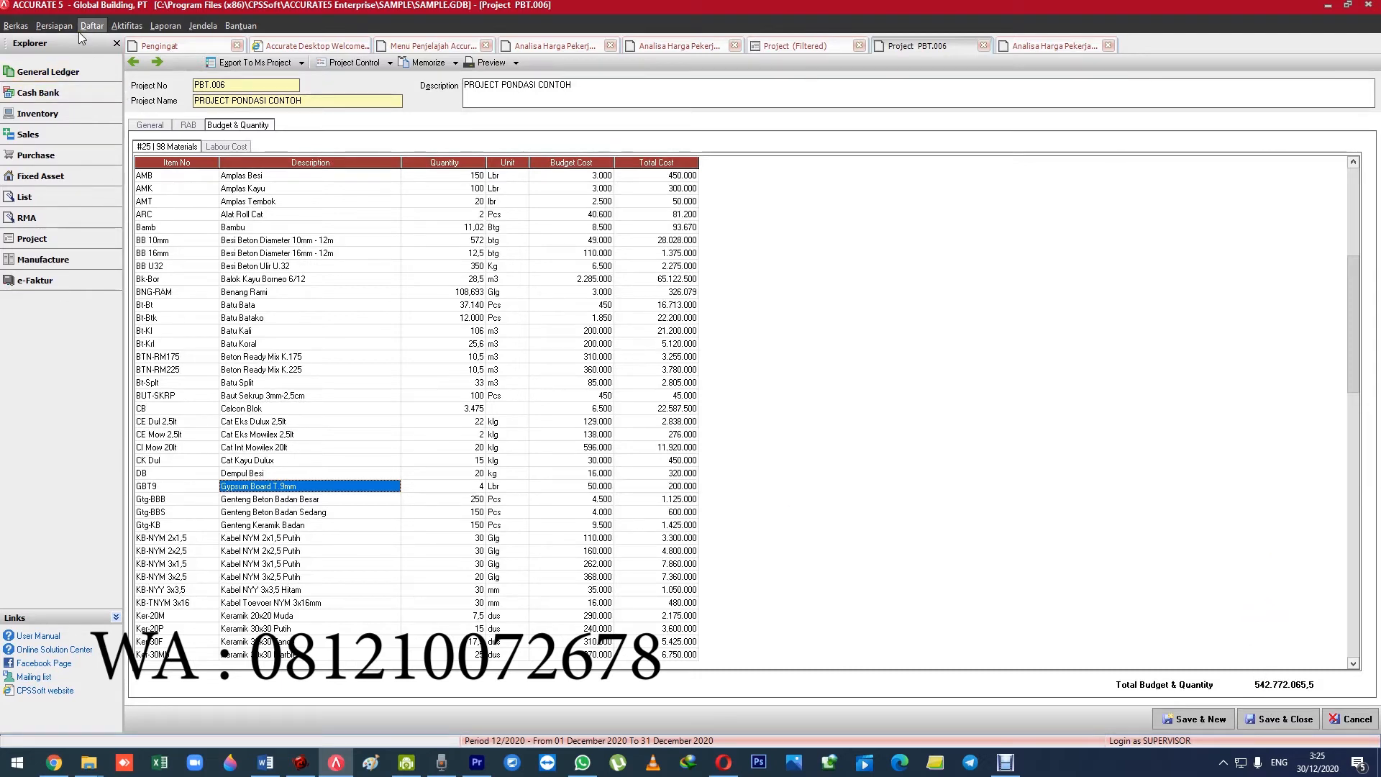
Open Project Control for PBT.006 and examine the budgeted, requested, remaining and used quantities of its items.
click(368, 64)
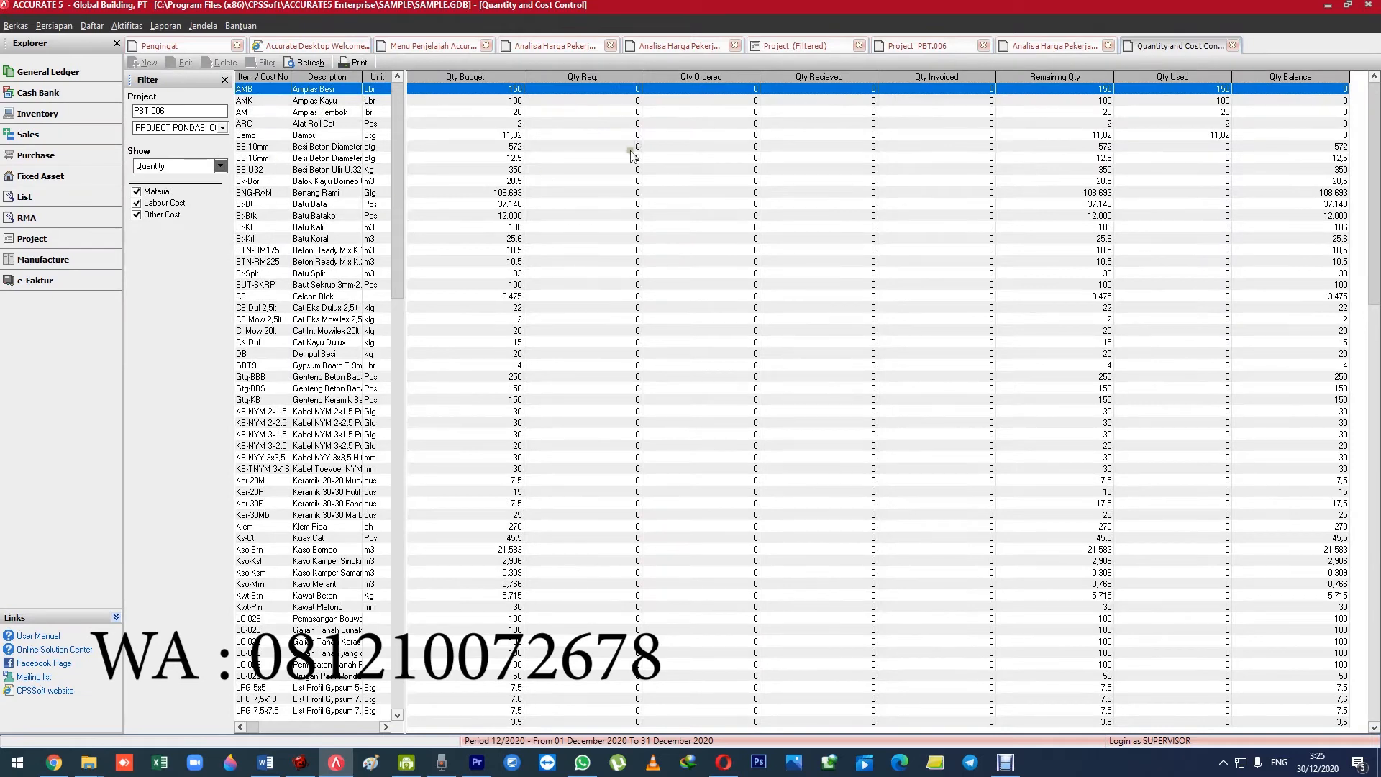
click(471, 203)
scroll(473, 203, down, 4)
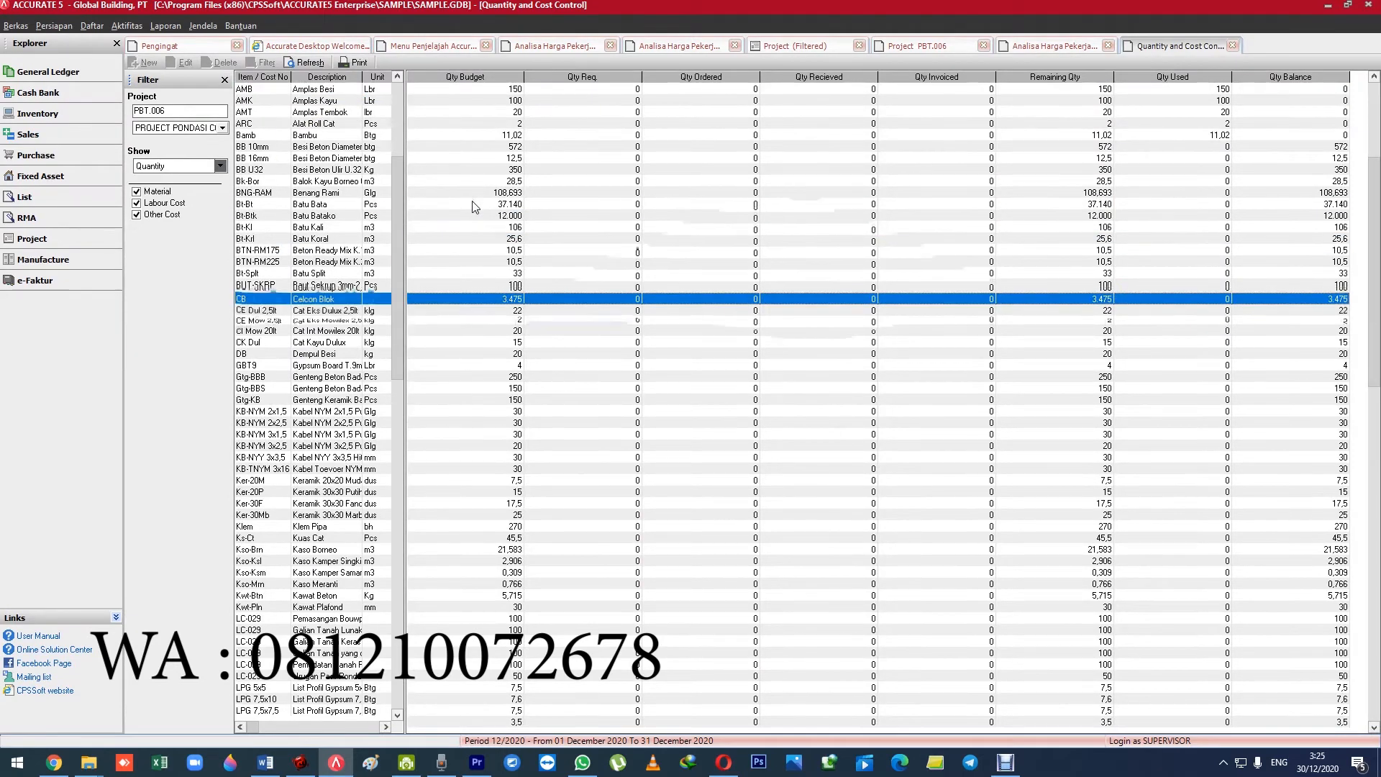
scroll(473, 206, down, 4)
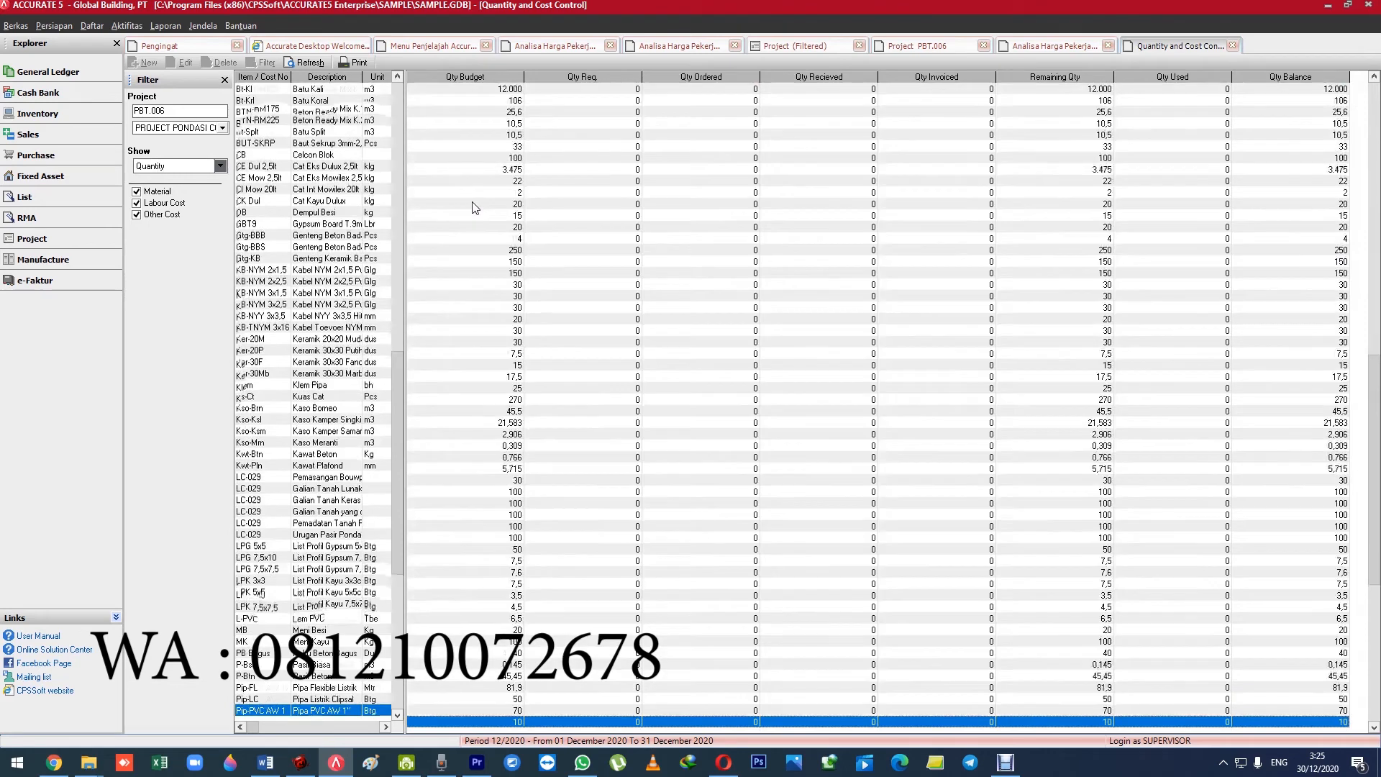
scroll(472, 208, up, 8)
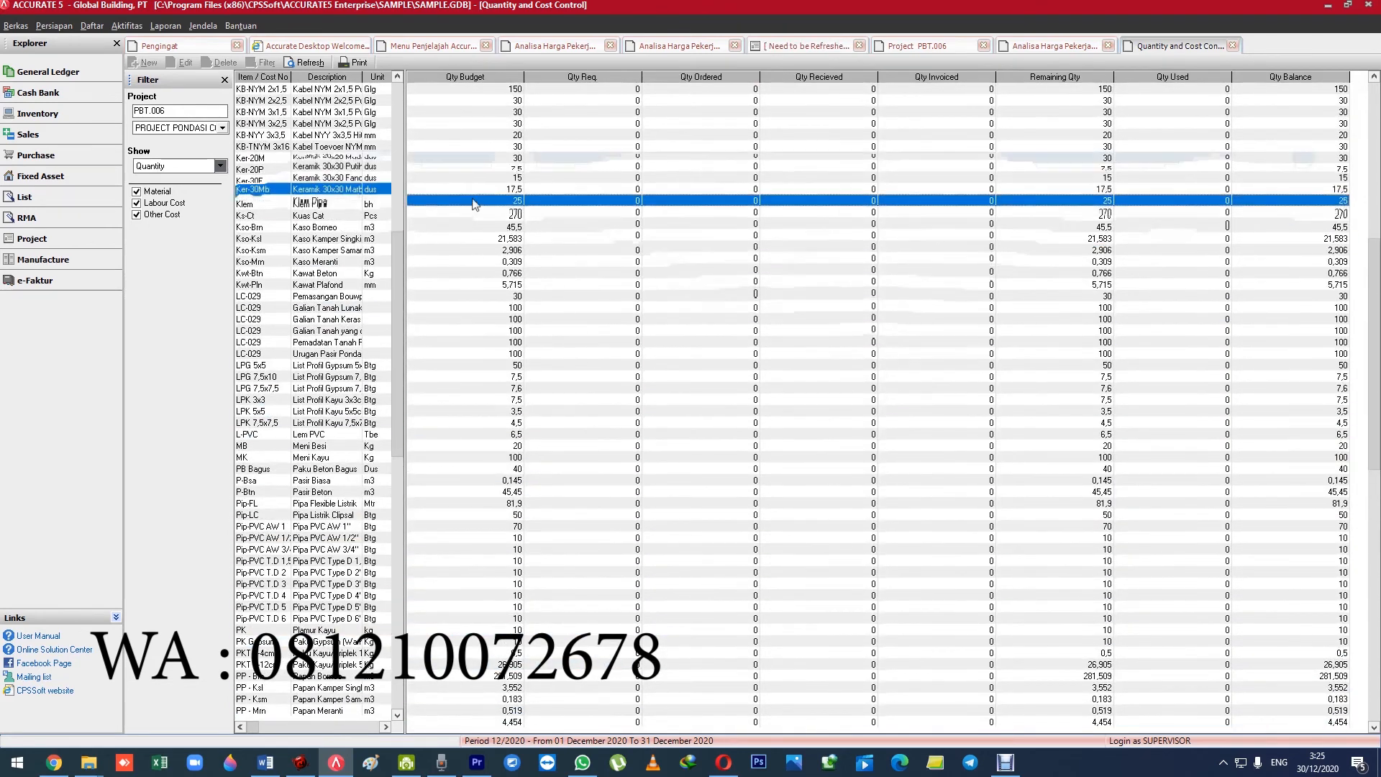
scroll(473, 208, up, 3)
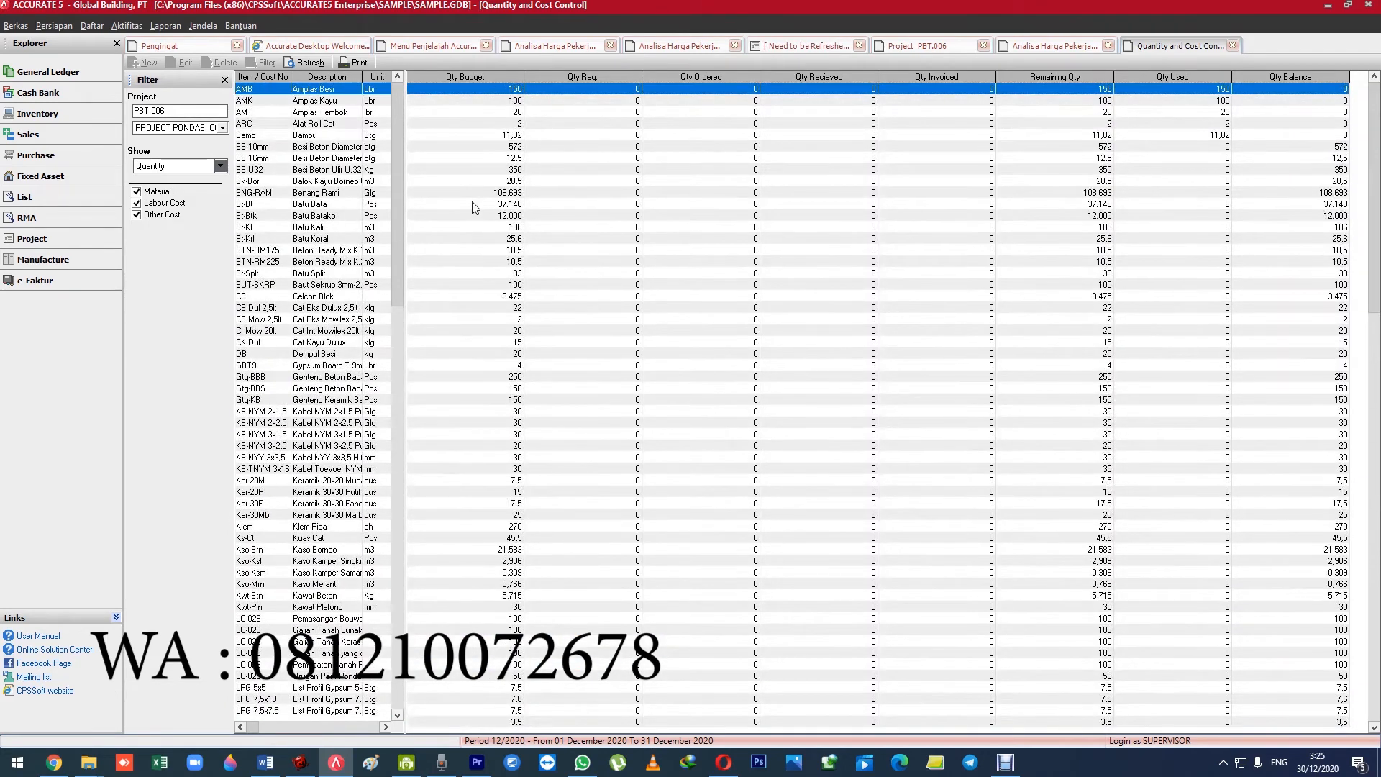
click(479, 136)
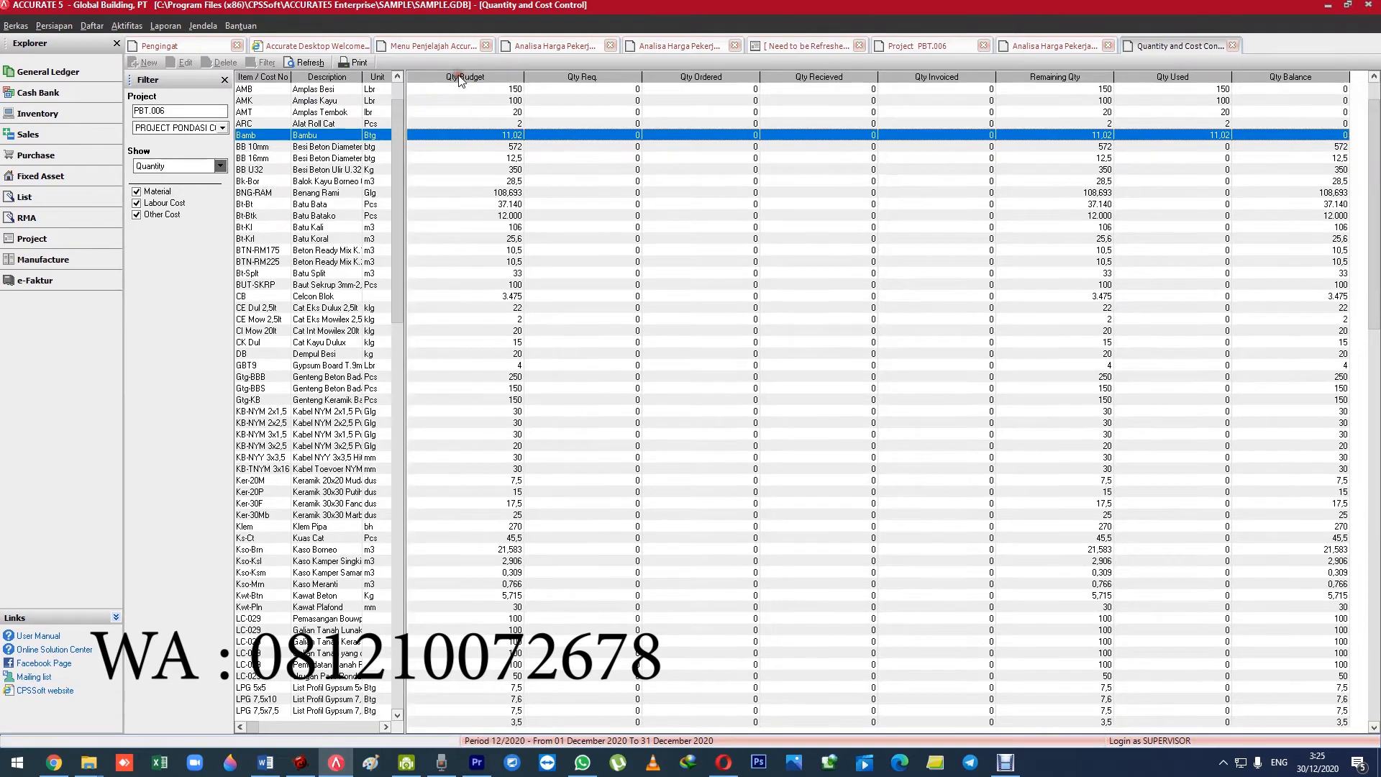
Examine the Qty Req. and Qty Invoiced values of the first items in the Quantity and Cost Control table.
click(598, 88)
click(598, 134)
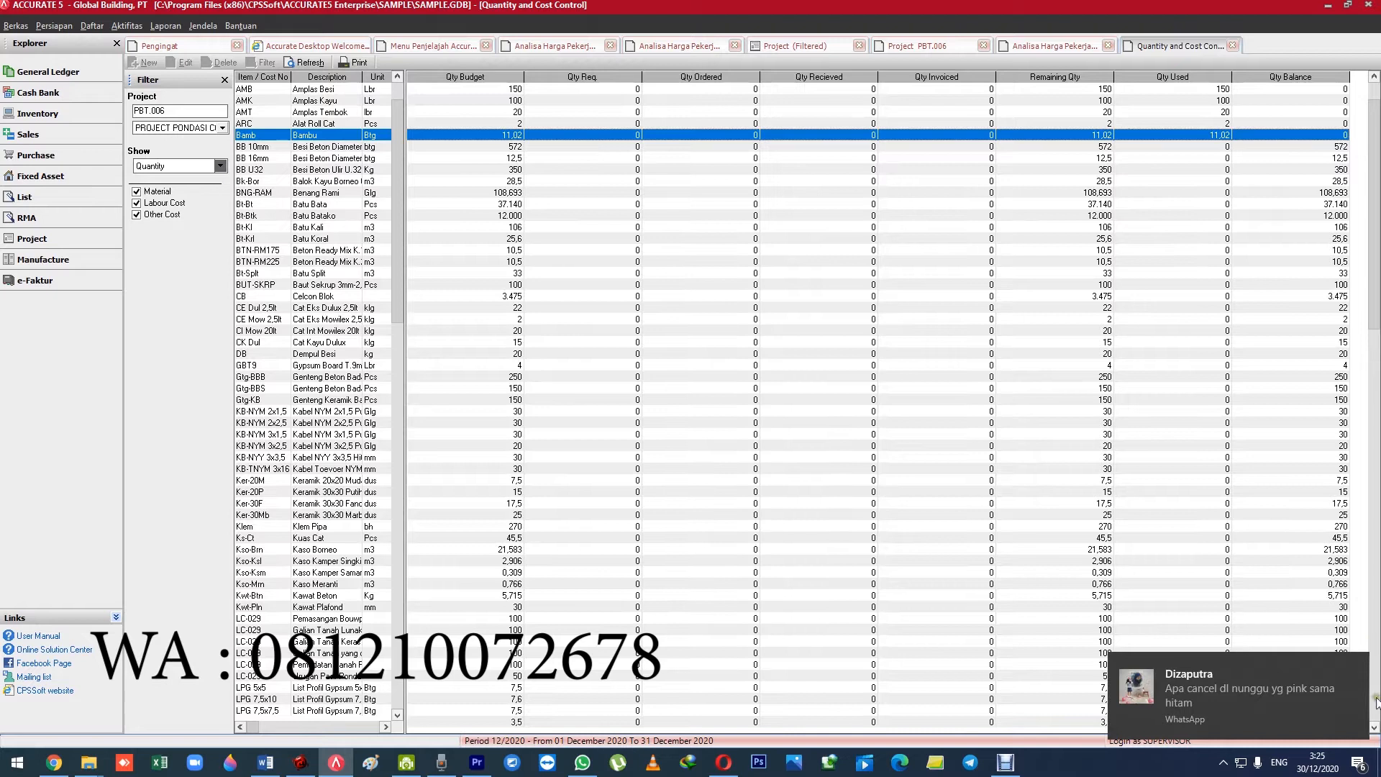
click(1356, 669)
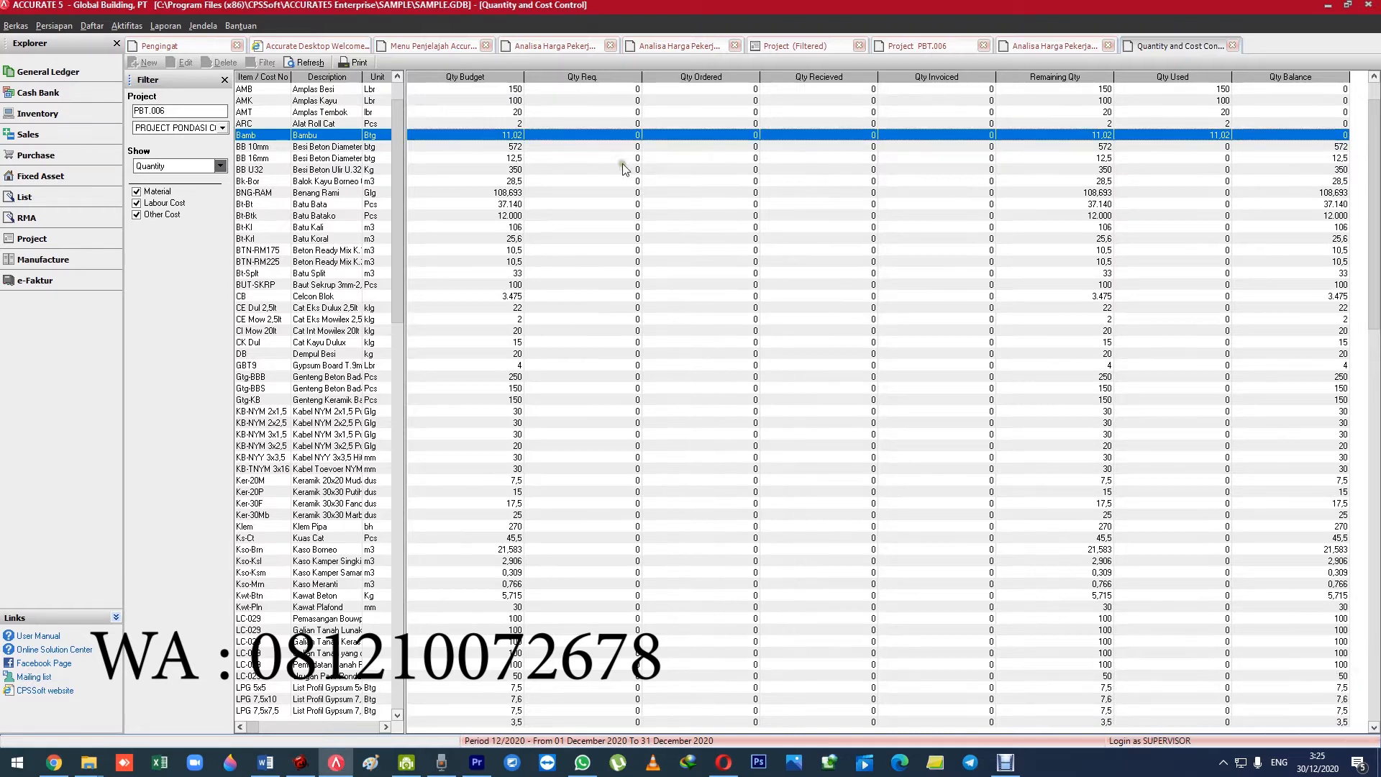
click(600, 101)
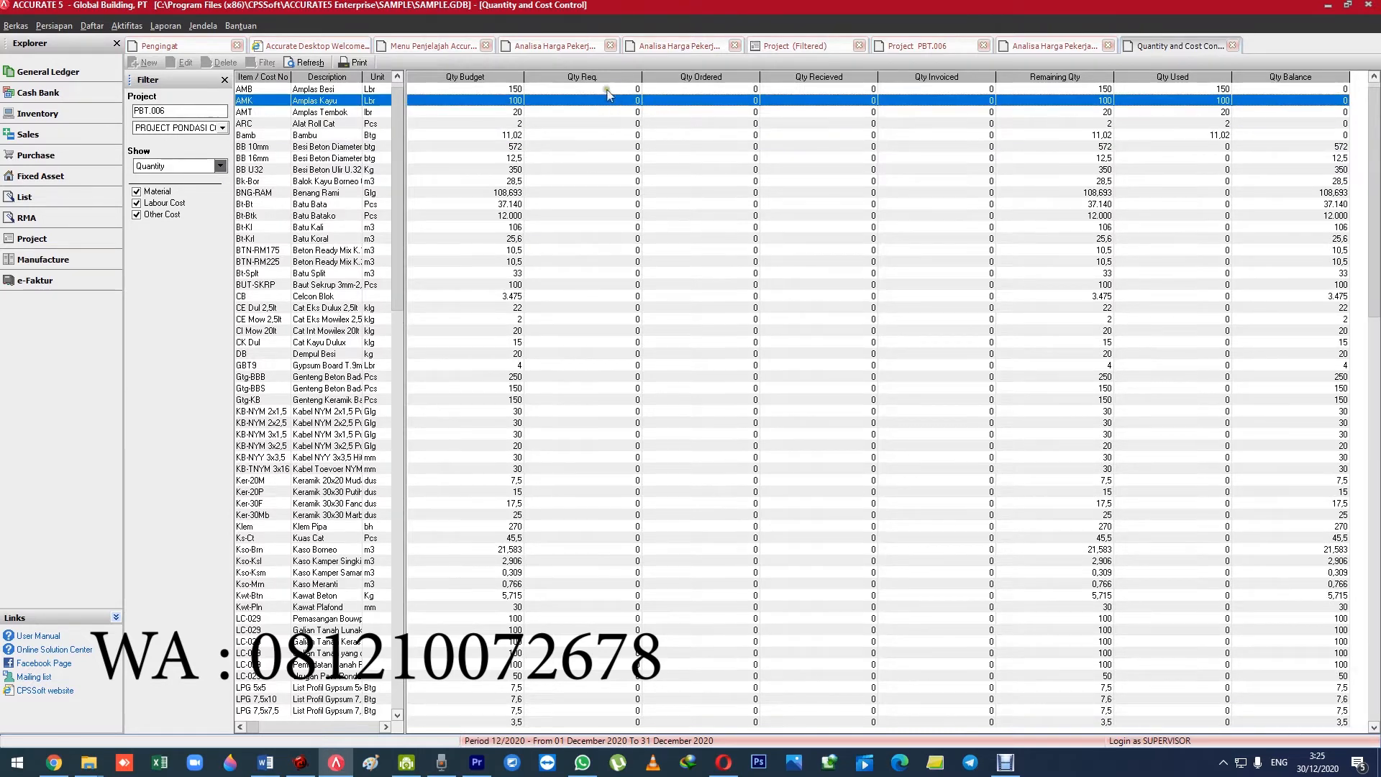
click(596, 134)
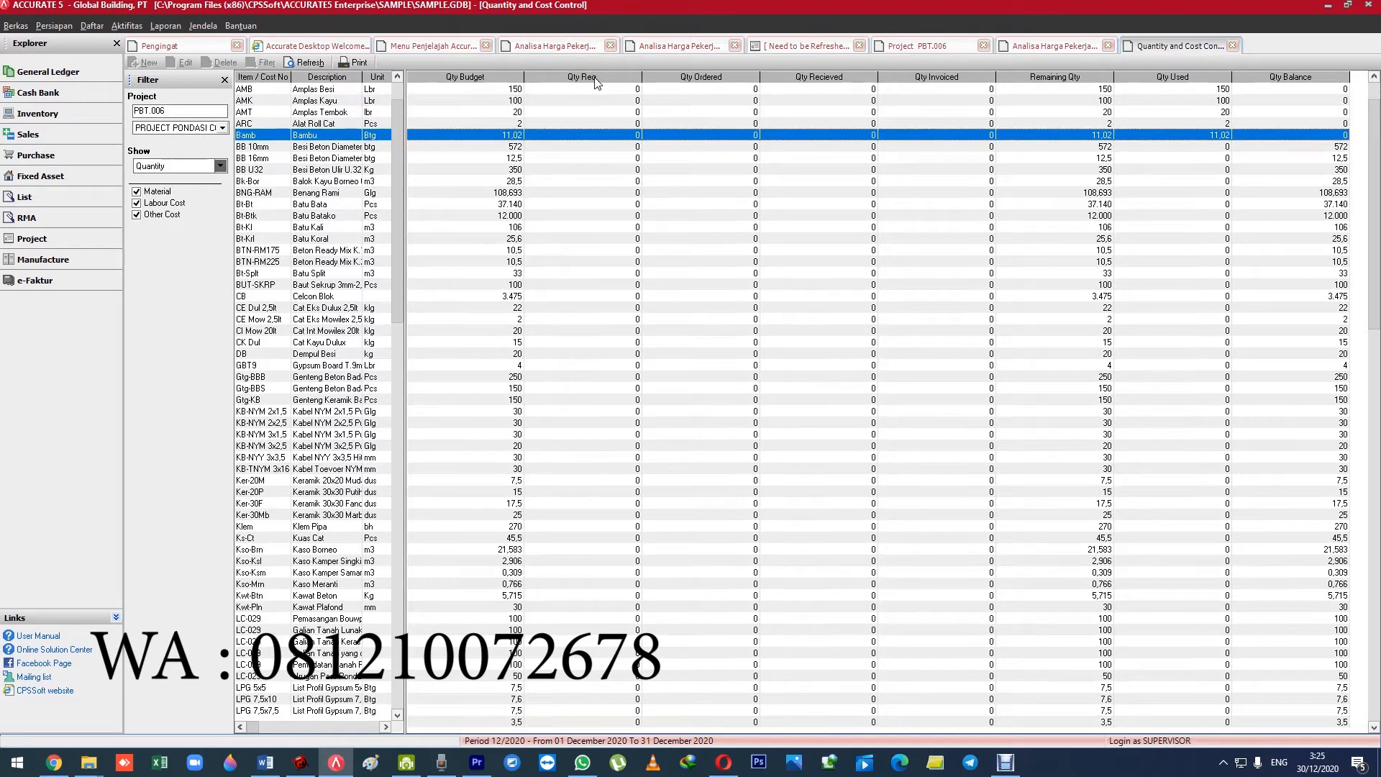
click(595, 89)
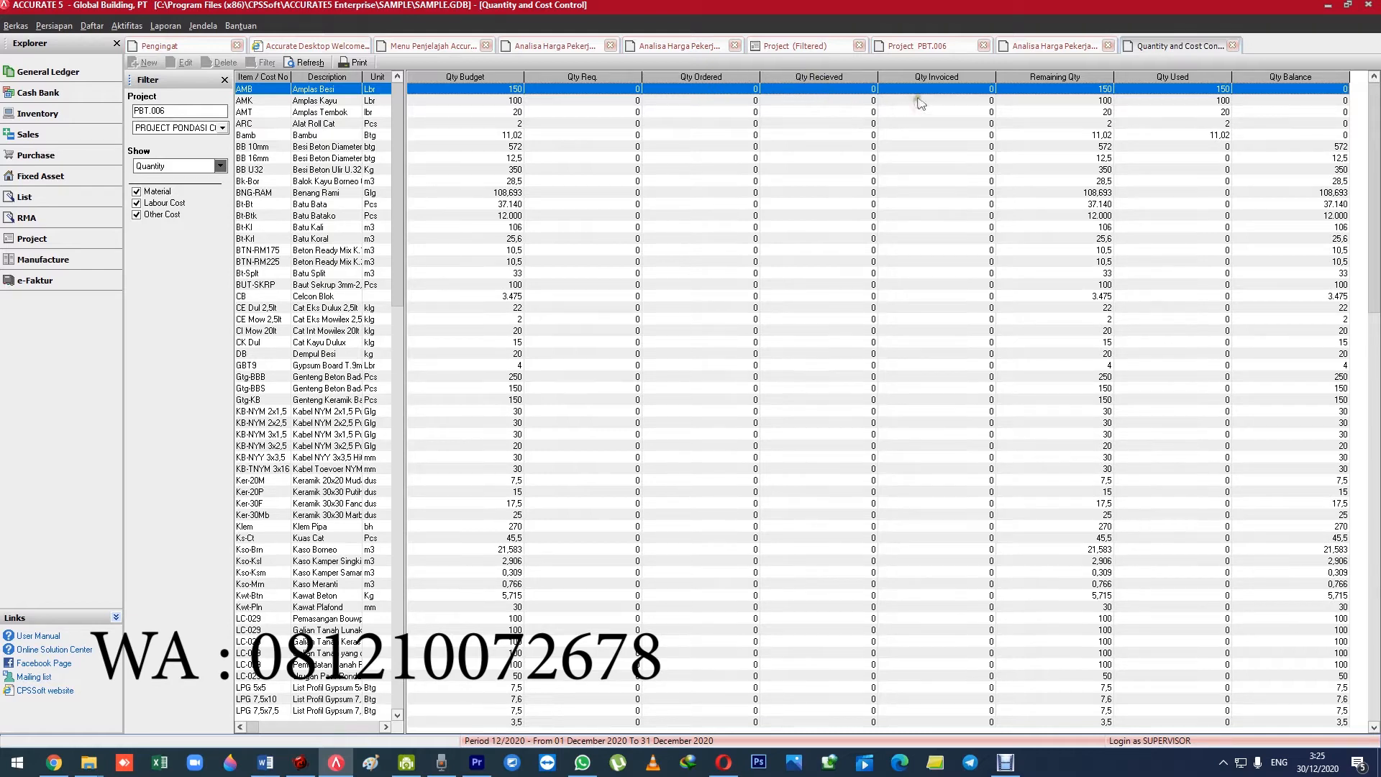
click(957, 113)
click(951, 146)
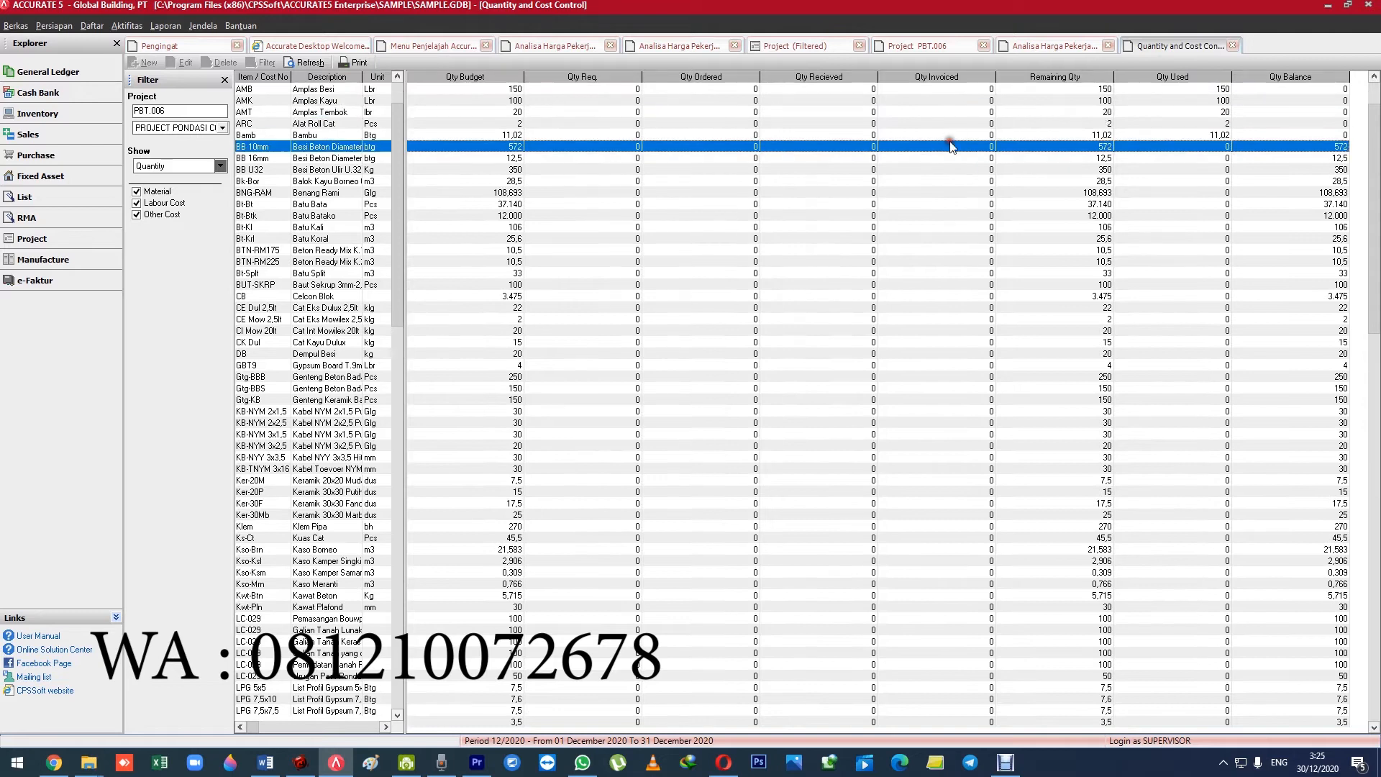
click(941, 192)
click(934, 90)
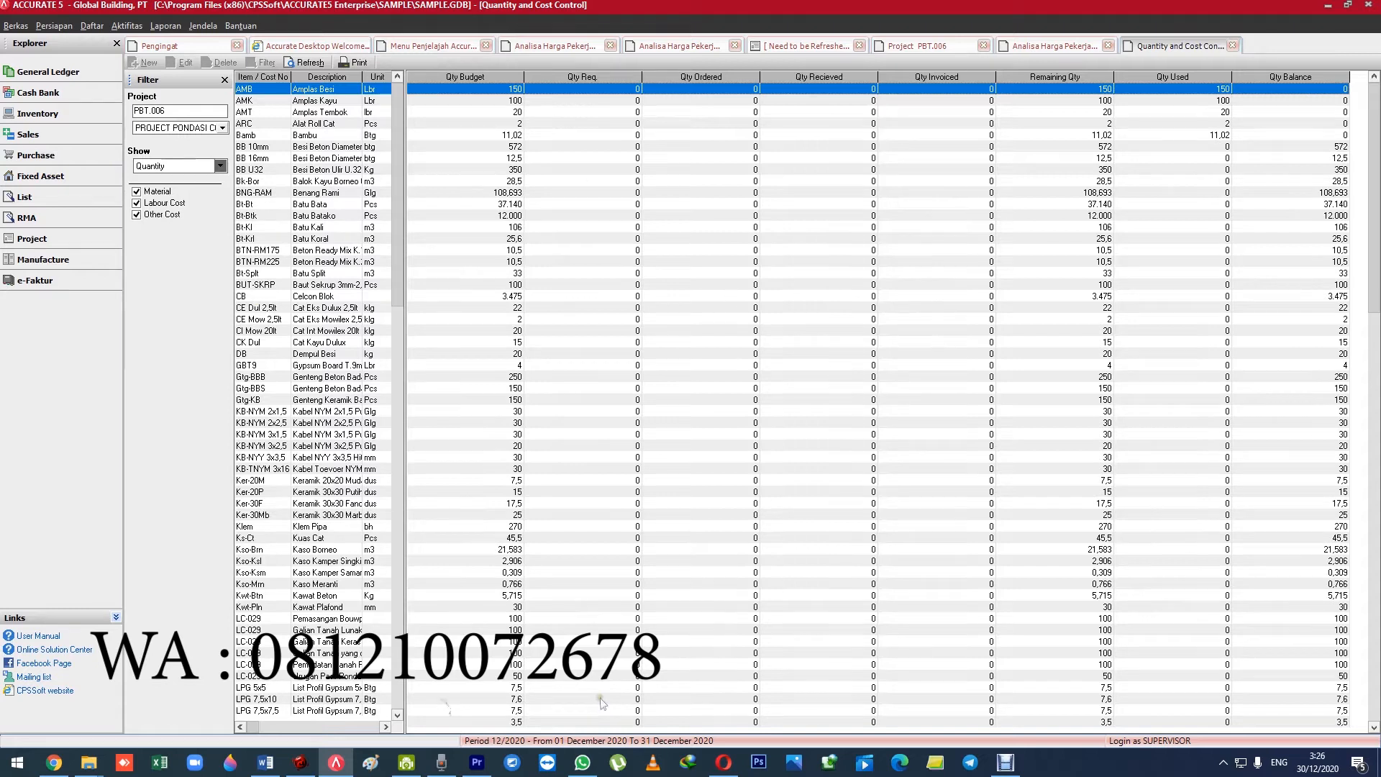
Look through the projects offered in the Quantity and Cost Control project filter, keeping PROJECT PONDASI CONTOH.
click(187, 130)
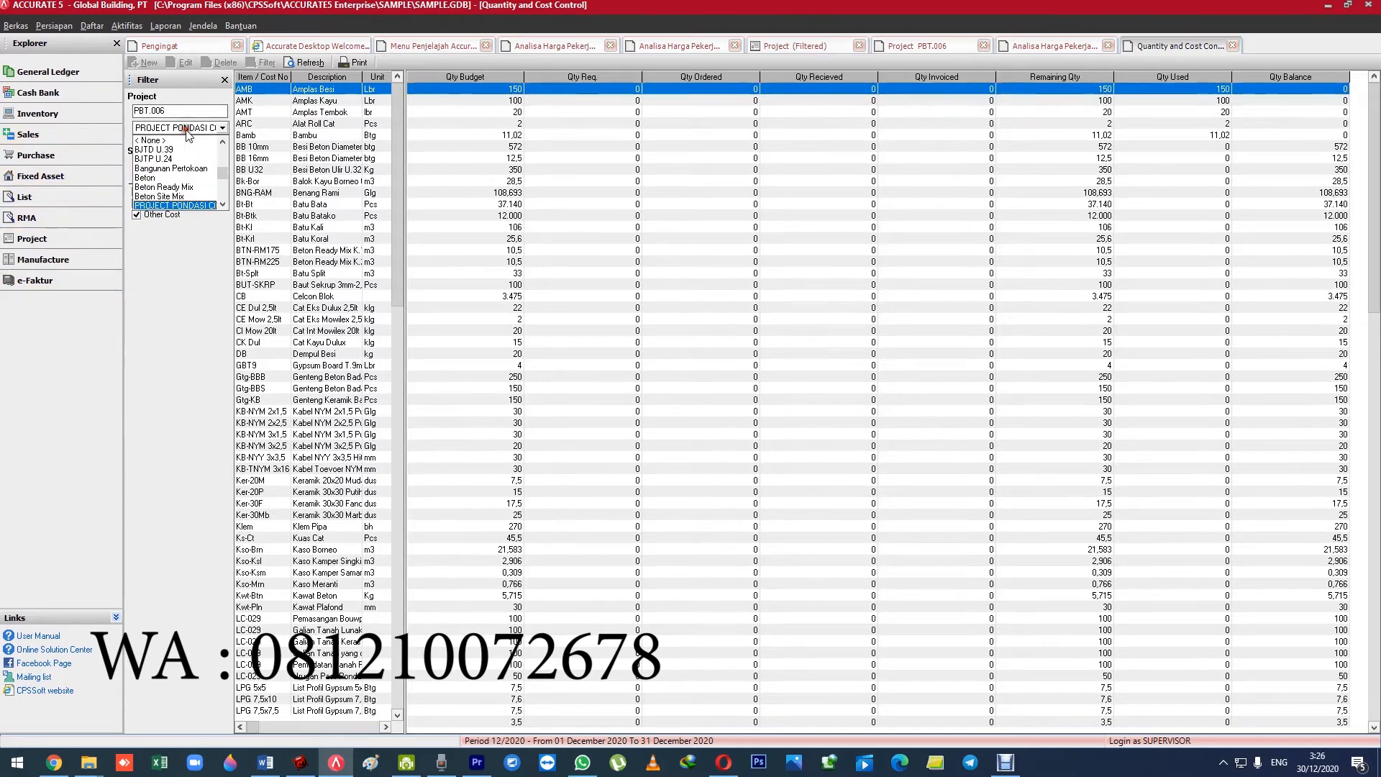
click(222, 207)
click(222, 143)
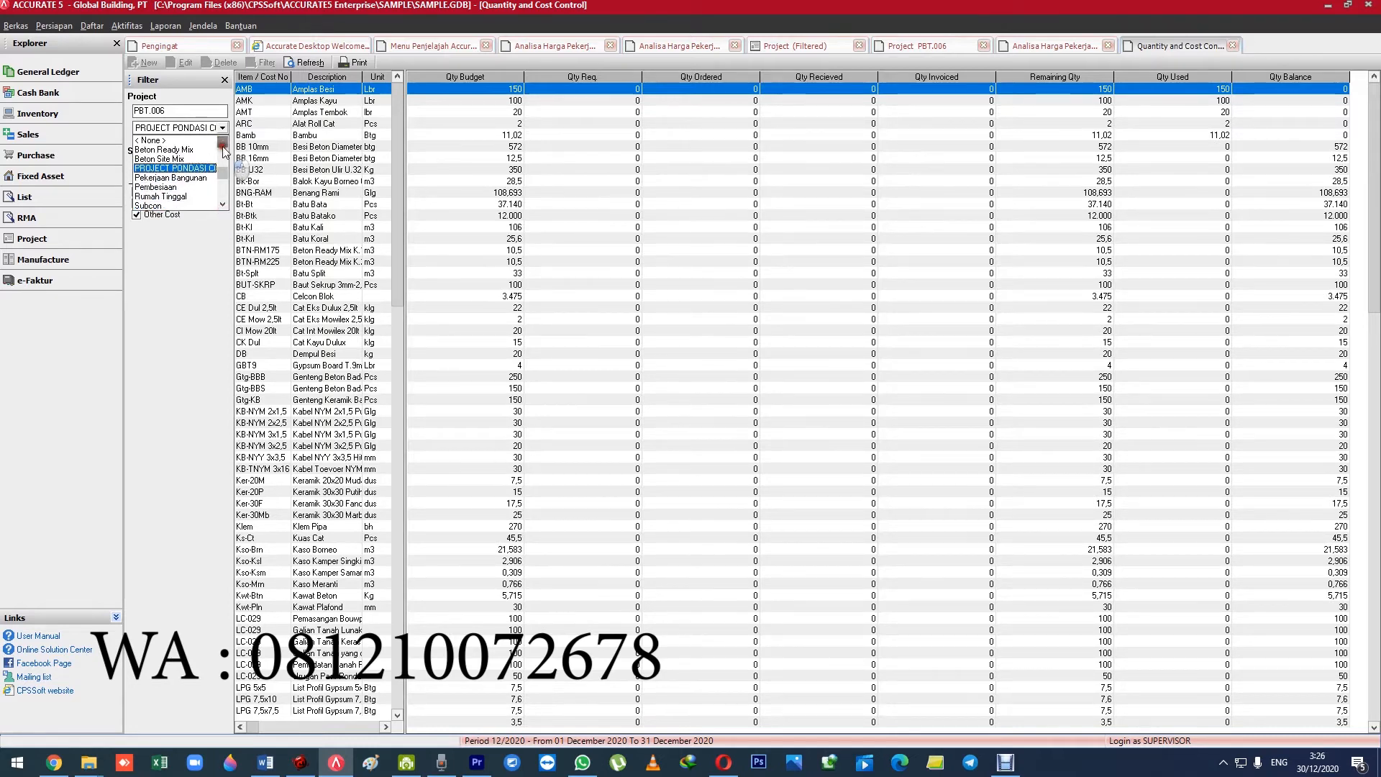
click(222, 128)
click(222, 128)
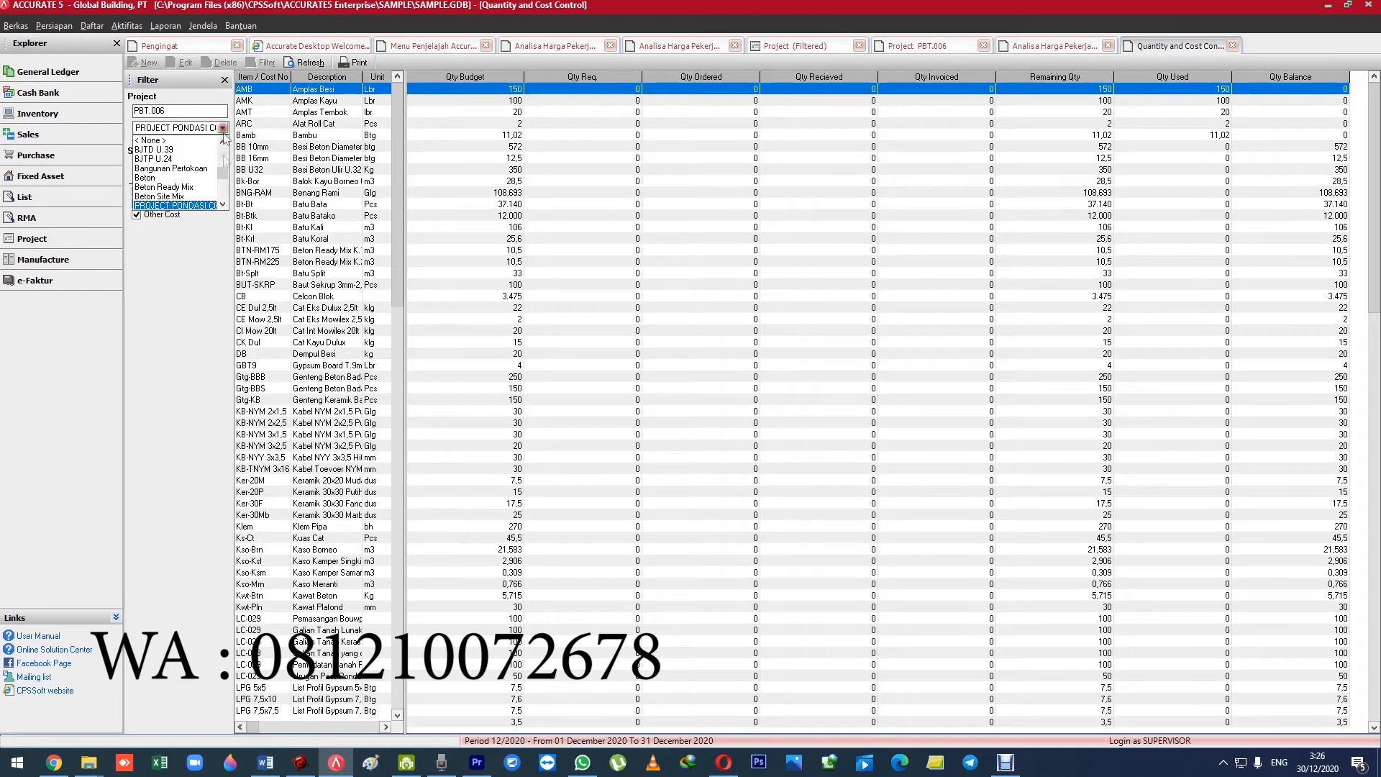
click(224, 207)
click(224, 207)
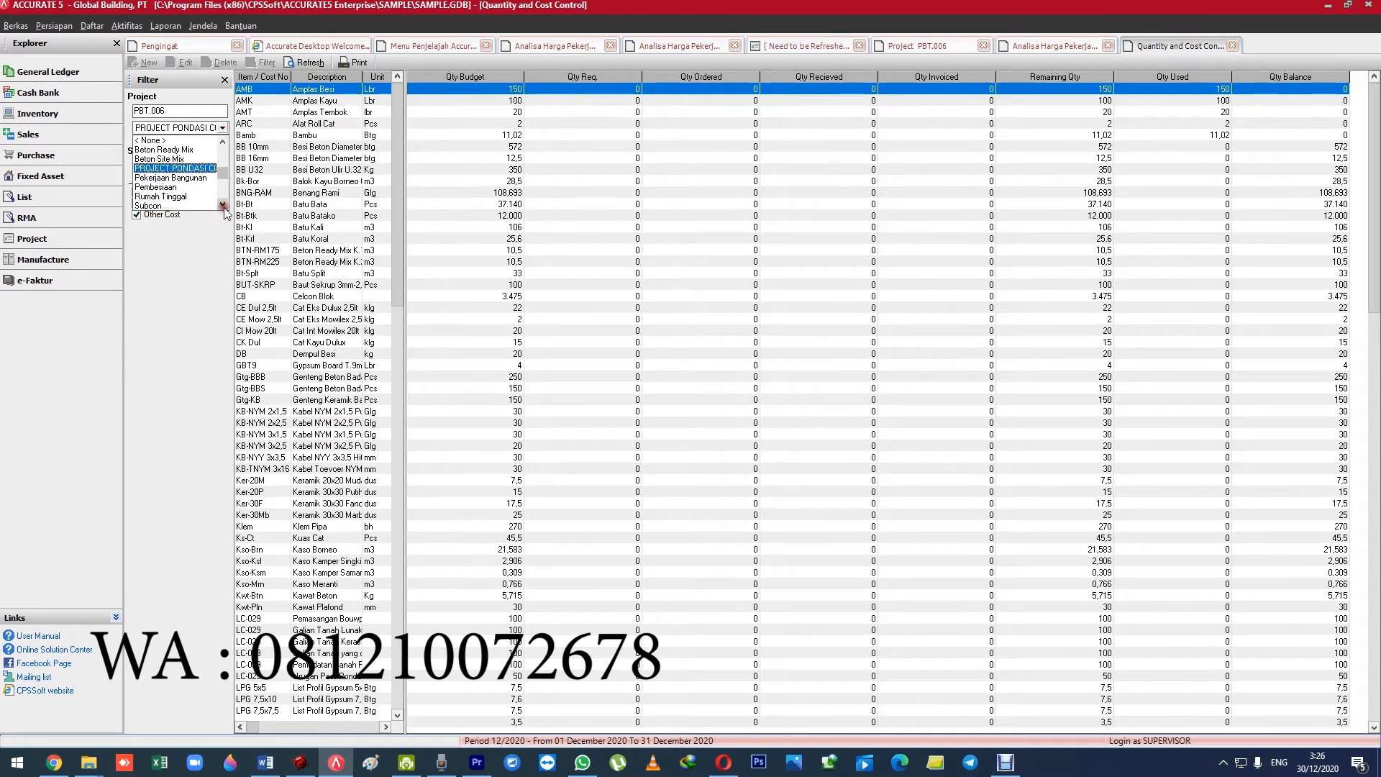
click(224, 142)
click(199, 294)
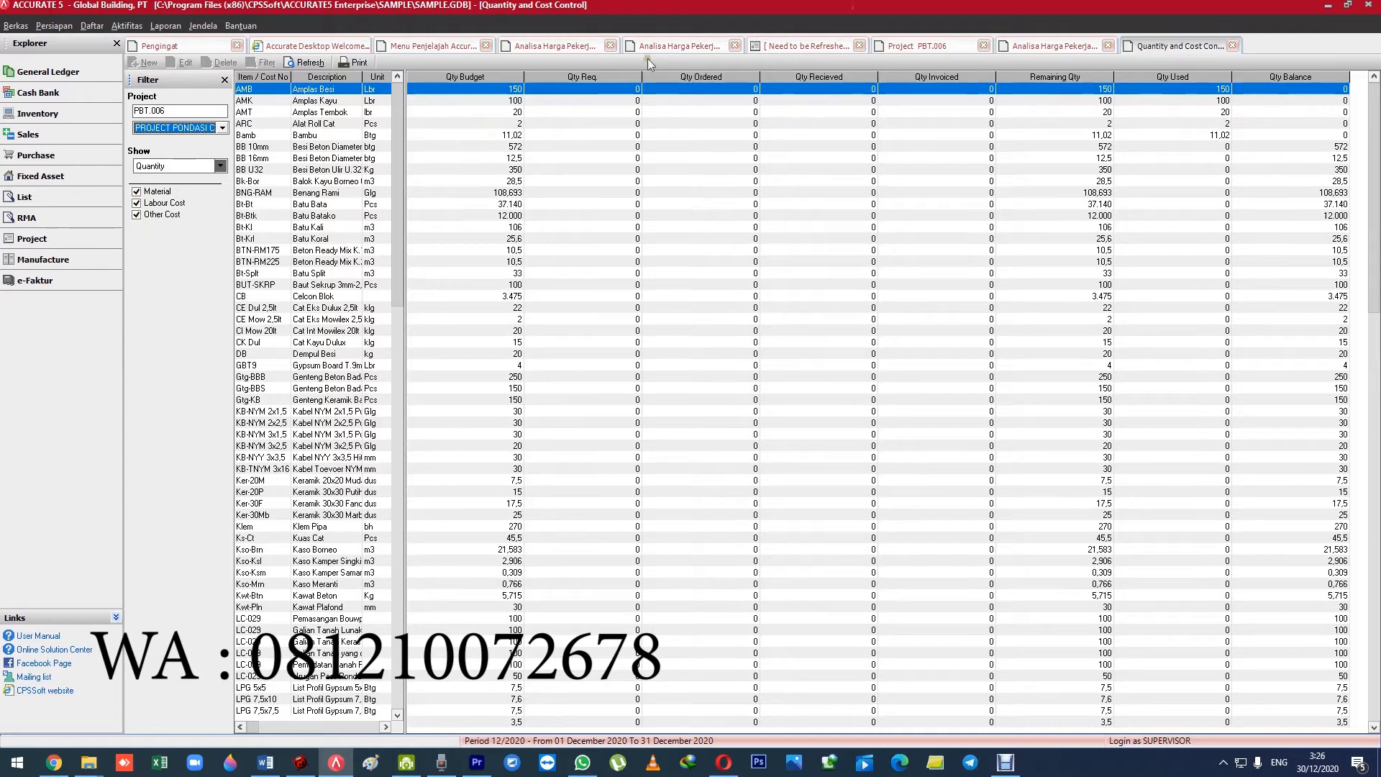
Return to project PBT.006 and show its RAB.
click(779, 47)
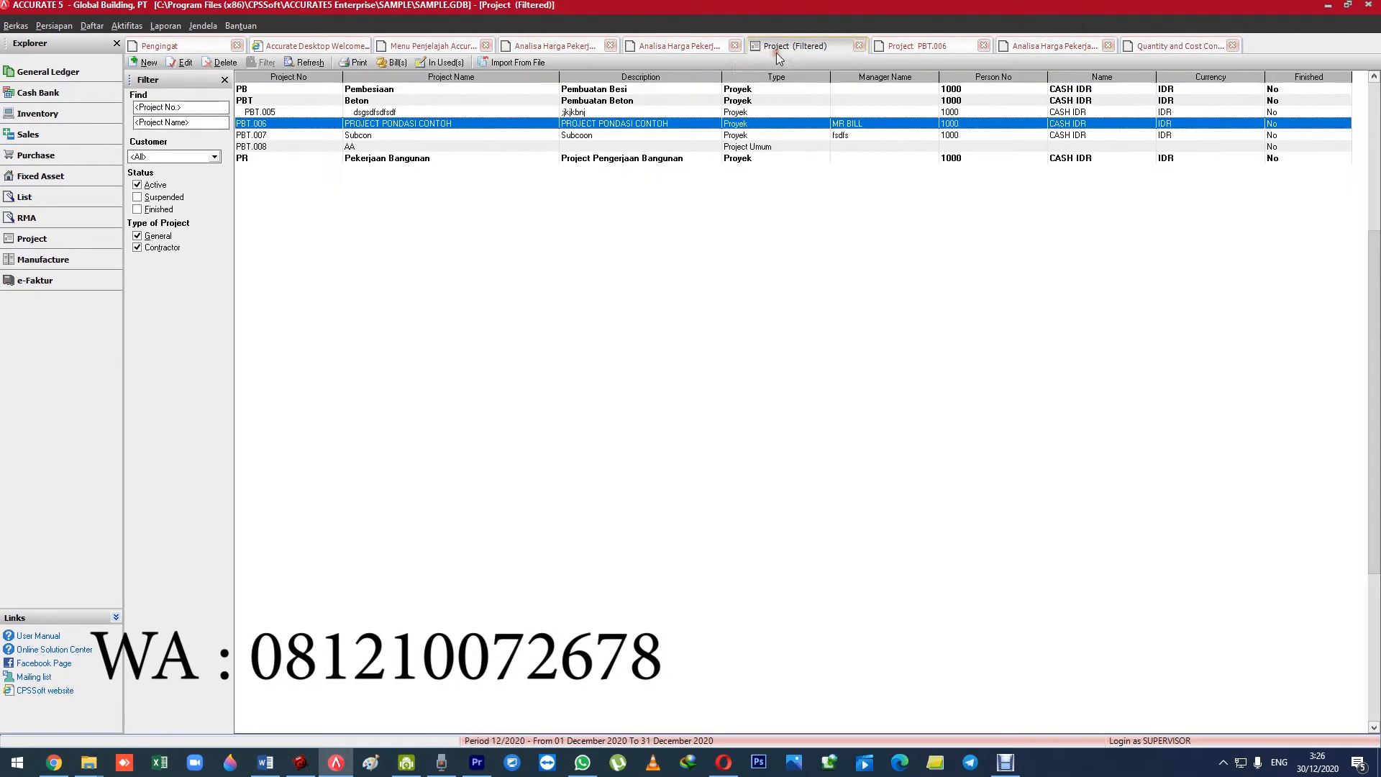
click(915, 47)
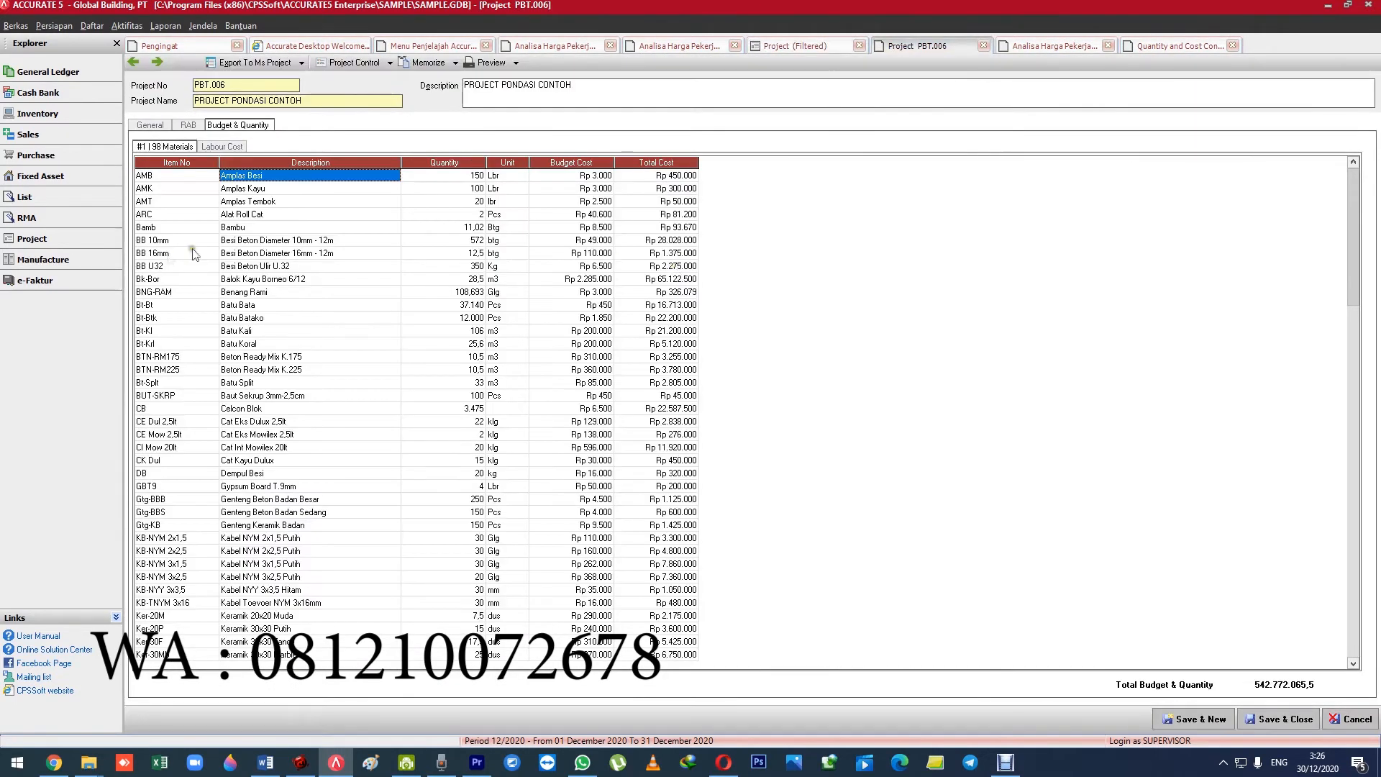
click(155, 128)
click(188, 125)
click(219, 128)
click(188, 126)
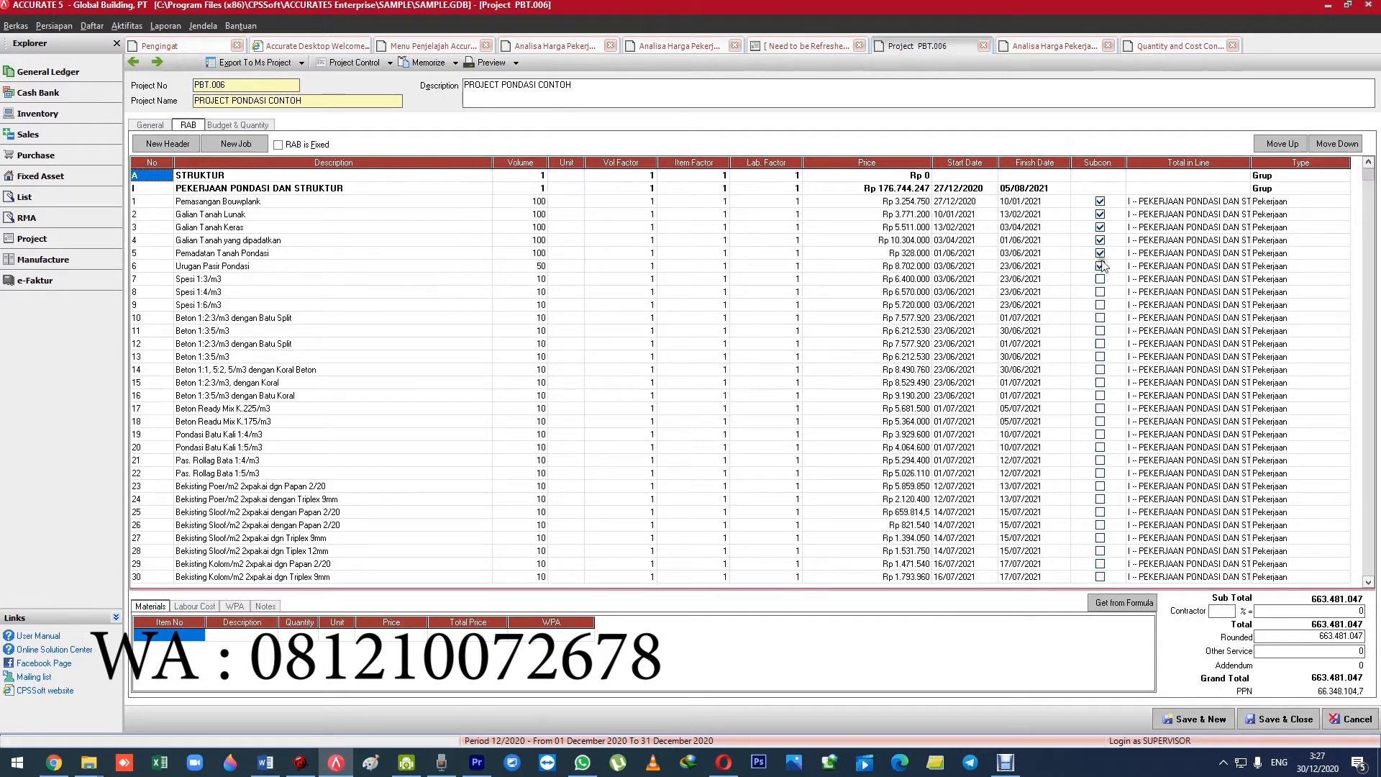
Examine the Pemasangan Bouwplank job's price and start date in the RAB, along with the project's General details and Budget & Quantity.
click(928, 202)
click(474, 203)
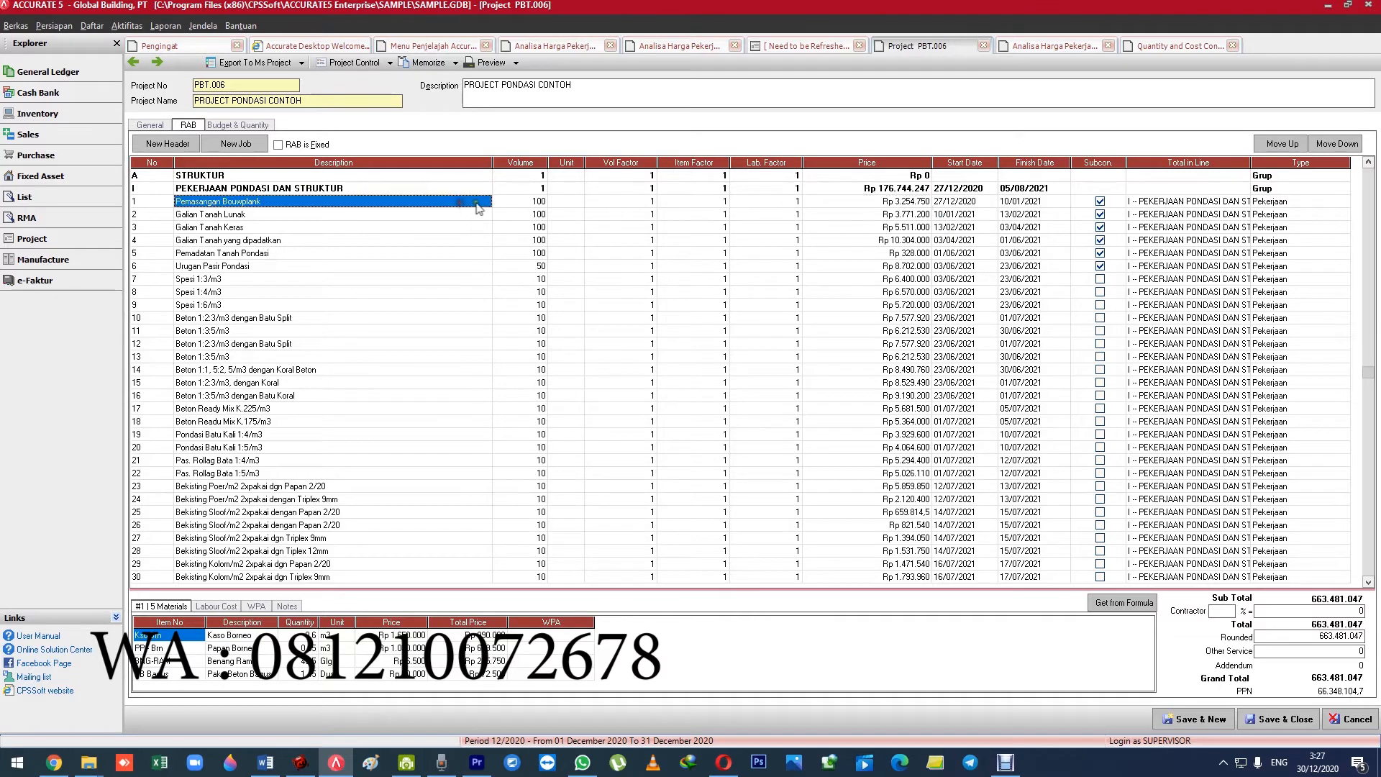
click(910, 204)
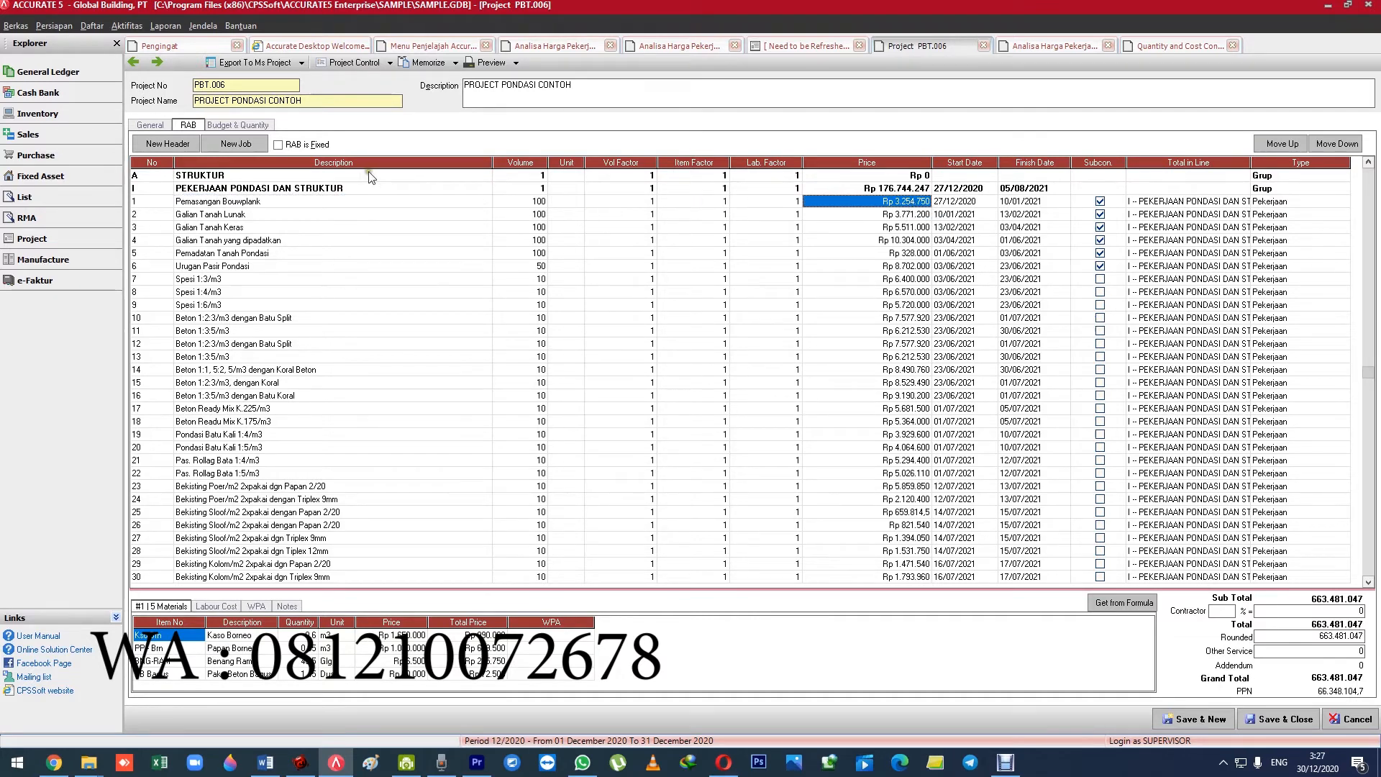
click(231, 128)
click(188, 126)
click(959, 204)
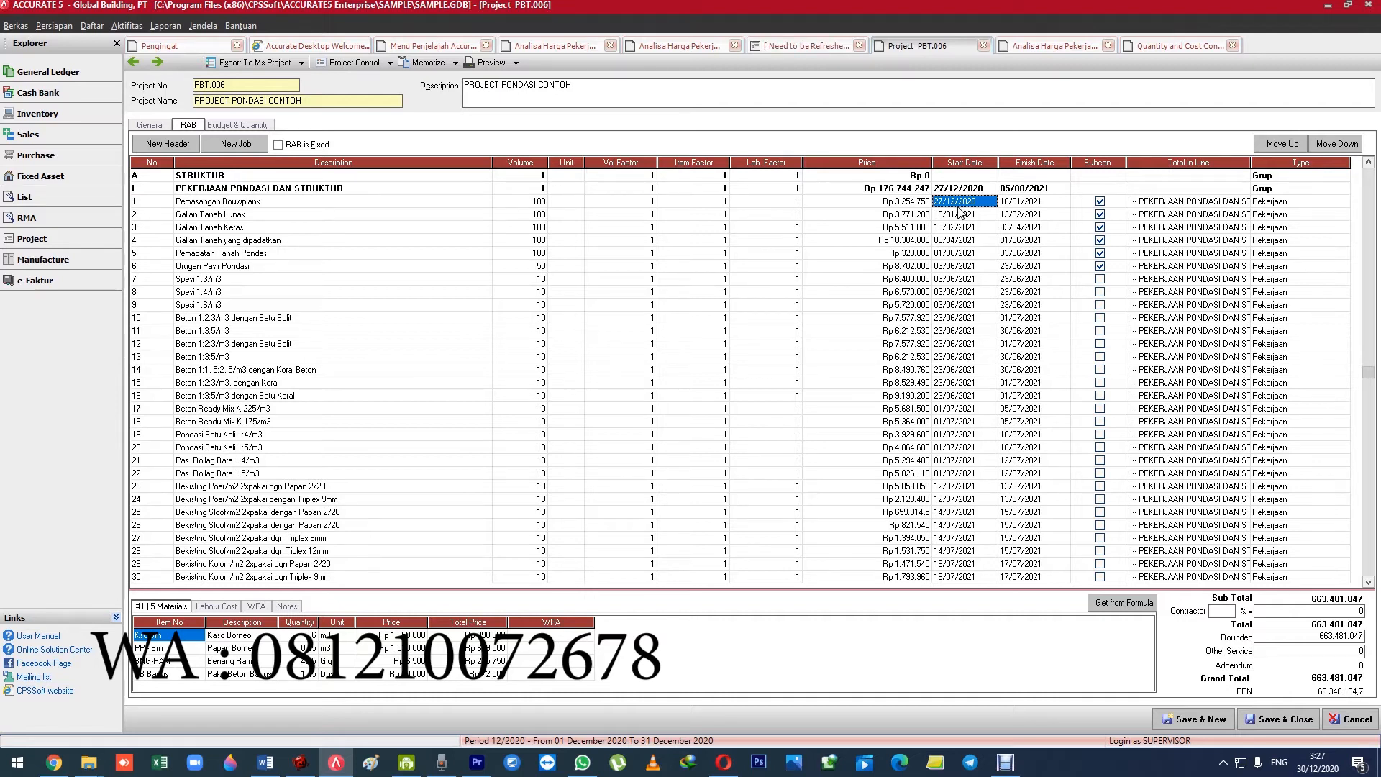
click(912, 205)
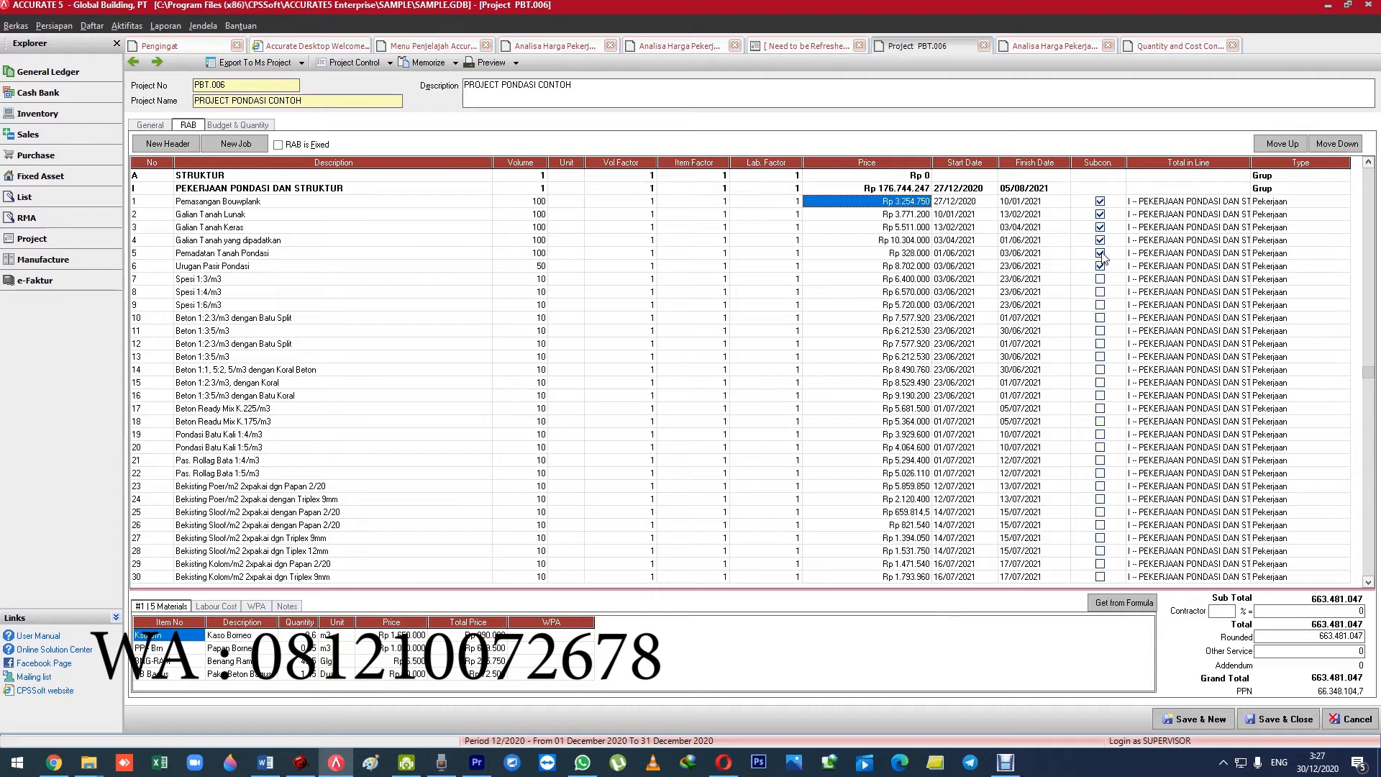
click(234, 126)
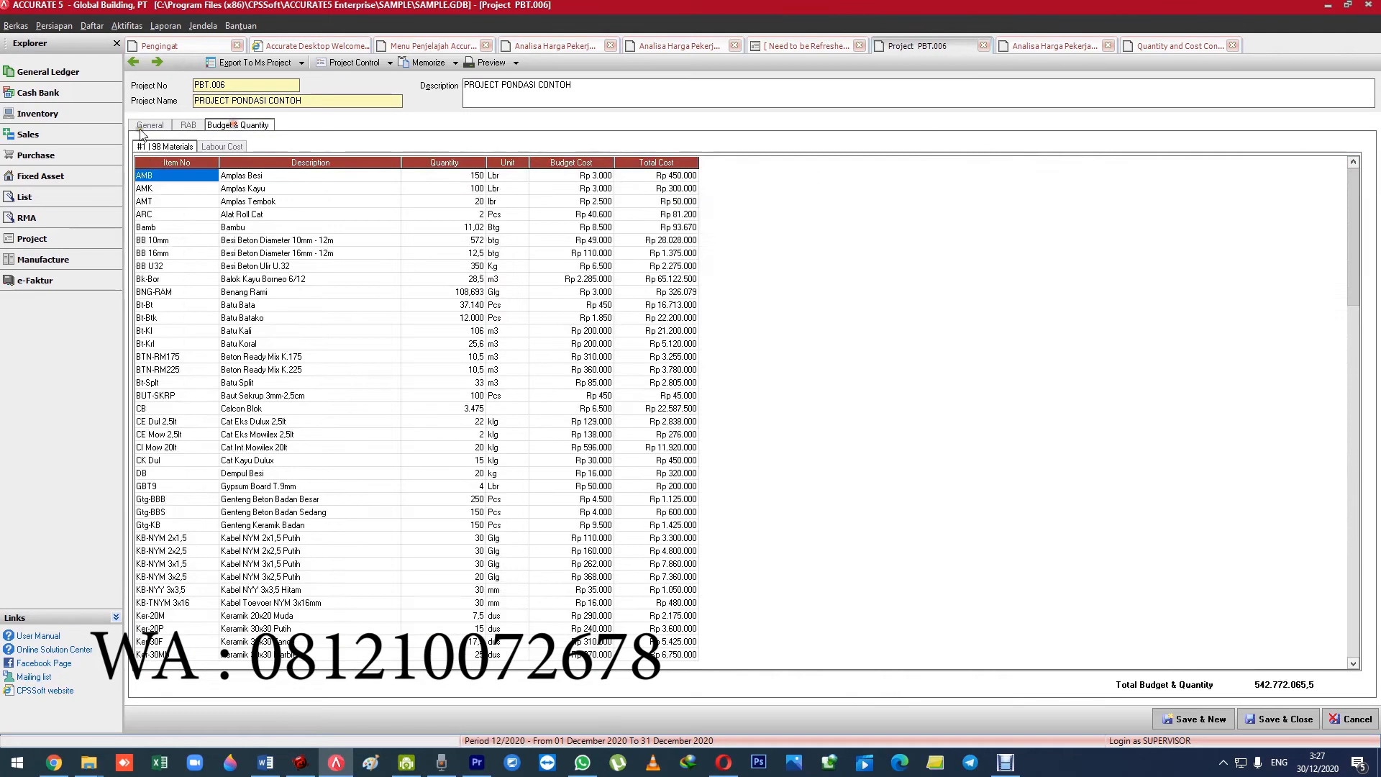
click(146, 126)
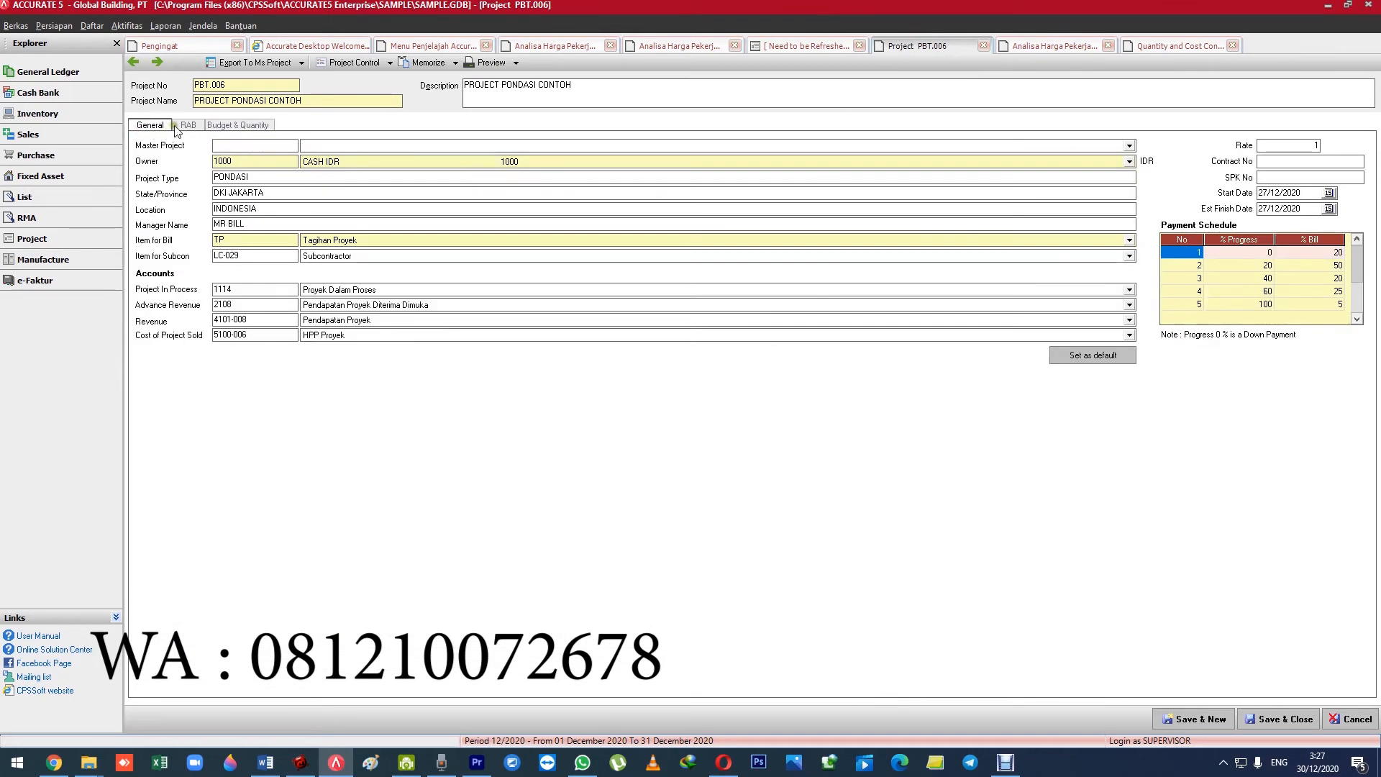
click(236, 126)
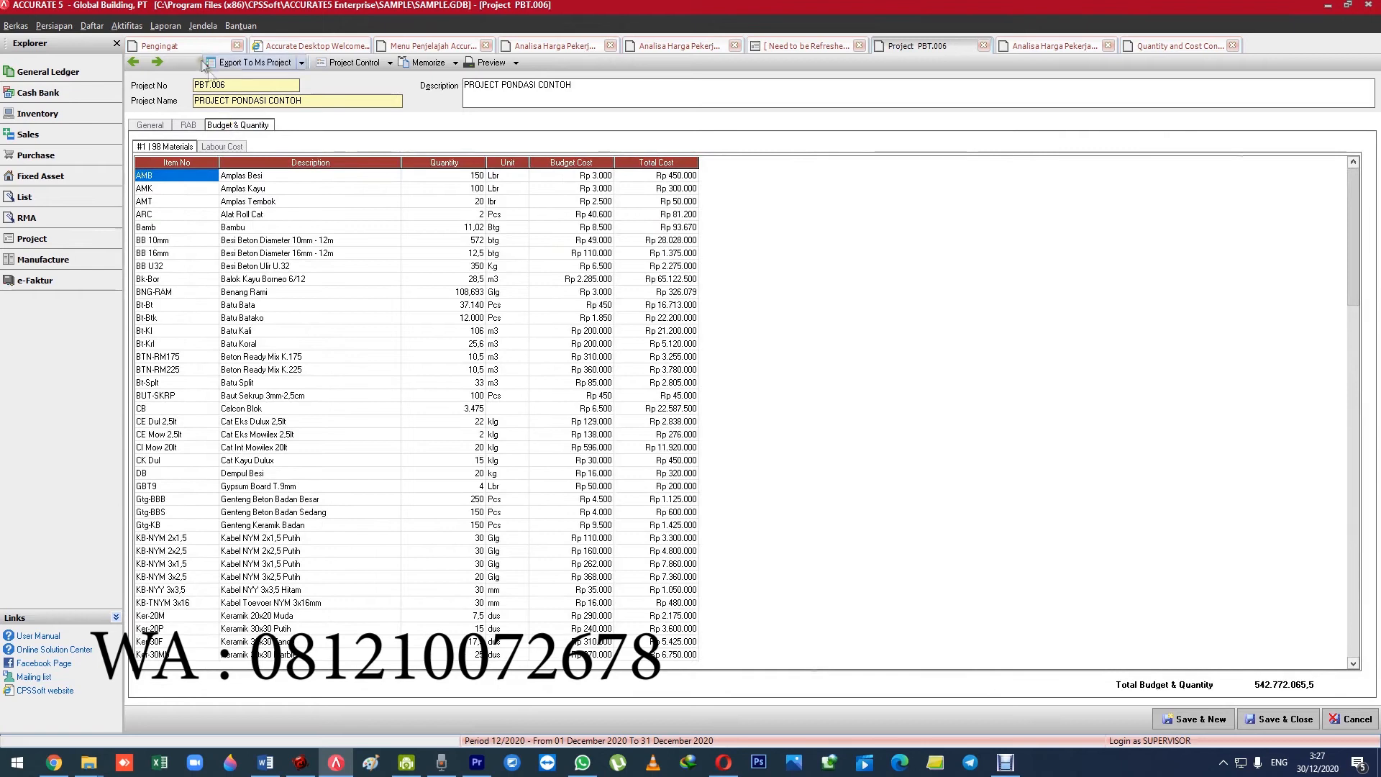
Start a new purchase requisition and view the item list for its first line without choosing an item.
click(120, 30)
mouse_move(170, 103)
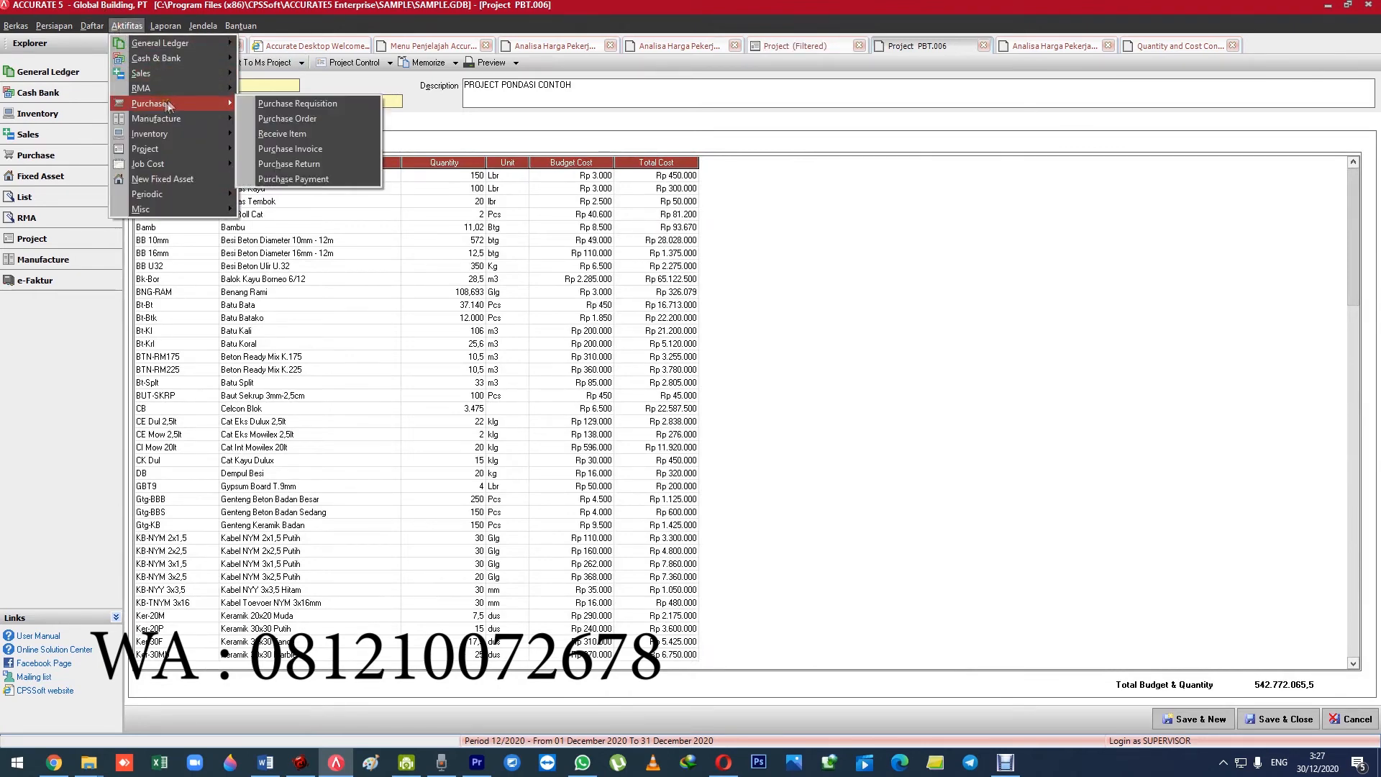
click(289, 104)
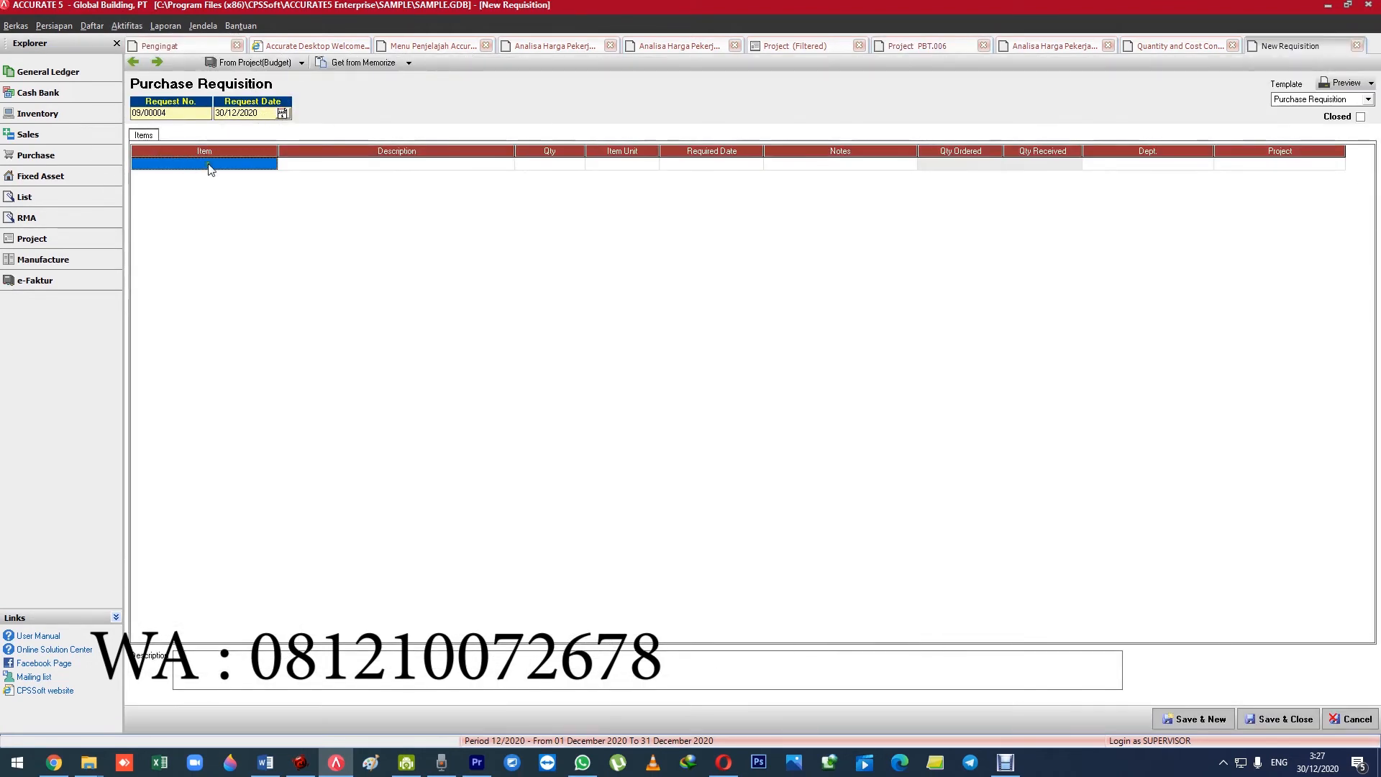
double_click(212, 171)
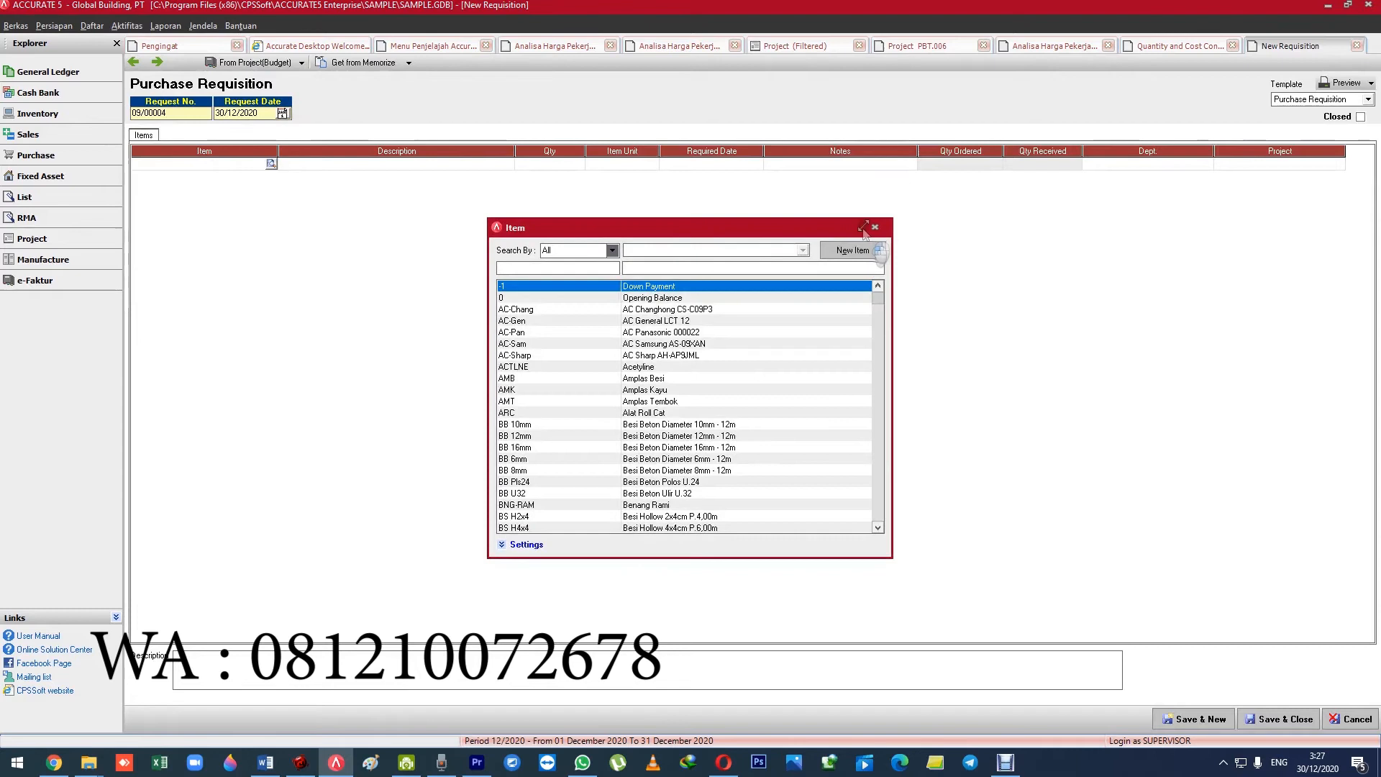
click(875, 228)
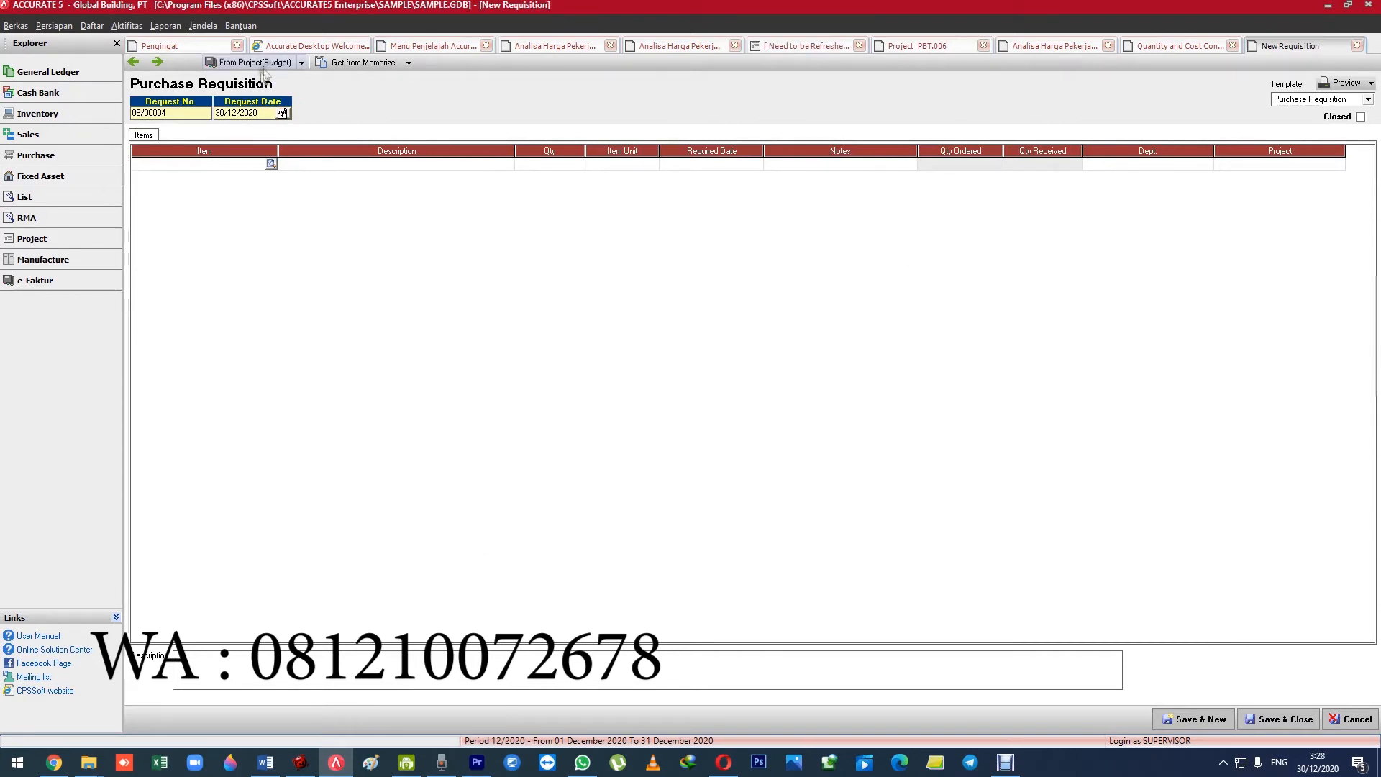
Set the requisition's source to From Project(Job) and list the jobs of PROJECT PONDASI CONTOH.
click(302, 63)
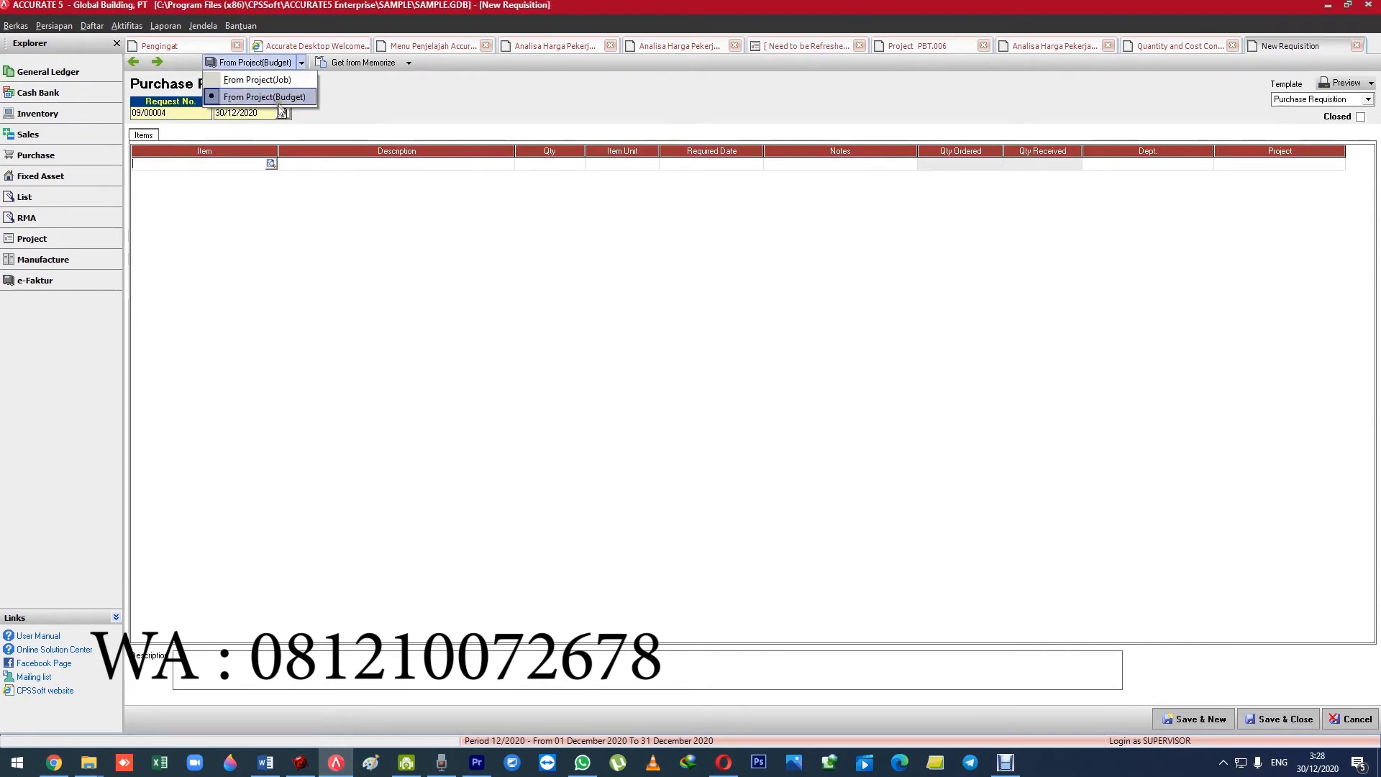
click(245, 80)
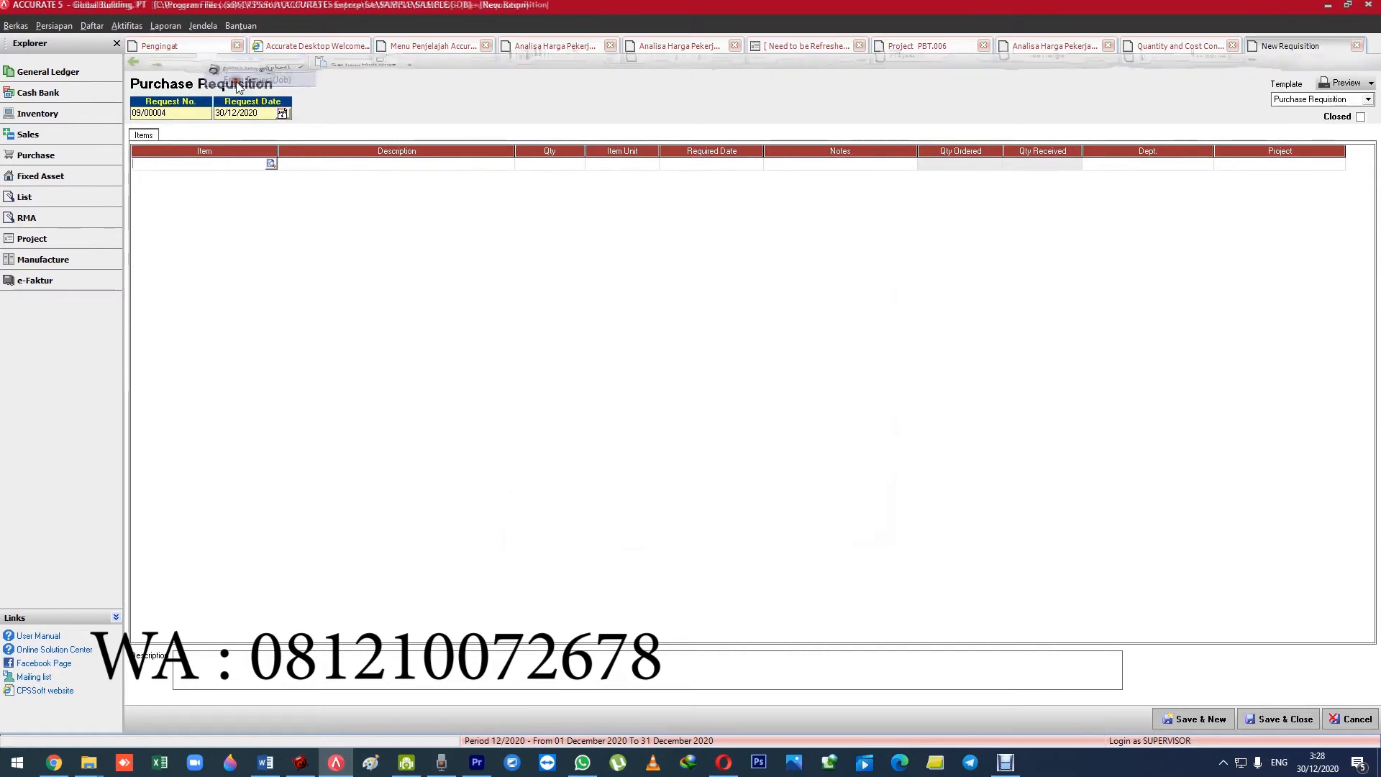
click(676, 260)
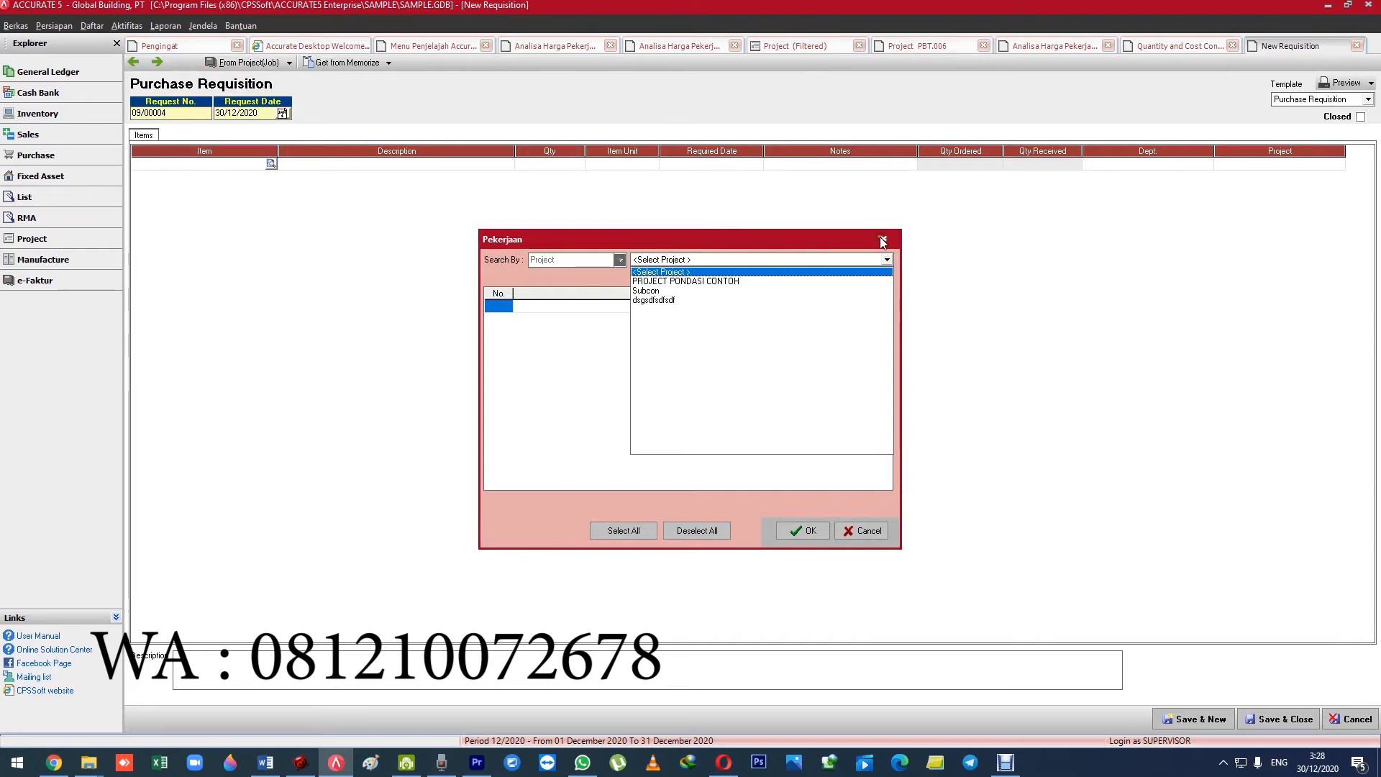
click(672, 281)
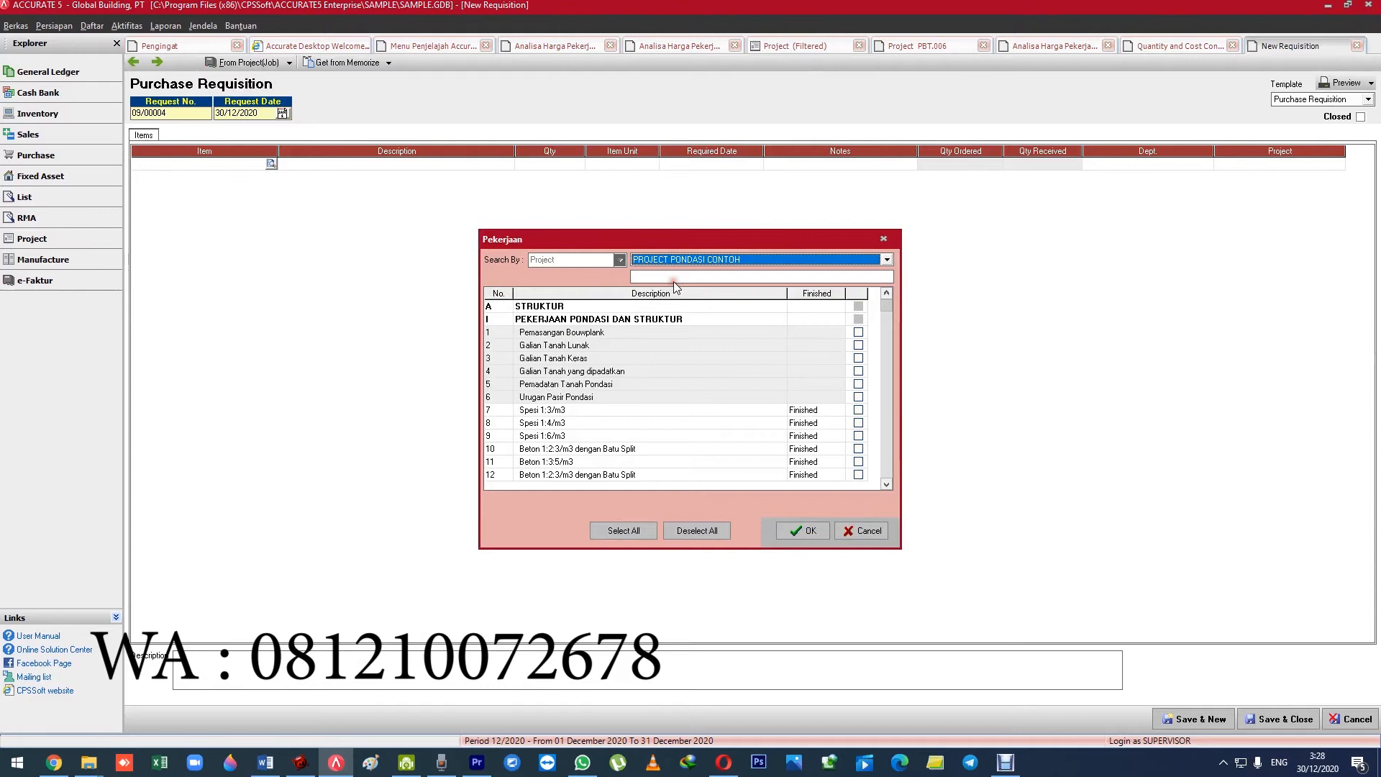
Add jobs 1 to 6, from Pemasangan Bouwplank to Urugan Pasir Pondasi, to the purchase requisition.
click(858, 332)
click(860, 346)
click(859, 358)
click(859, 371)
click(860, 384)
click(858, 398)
click(802, 530)
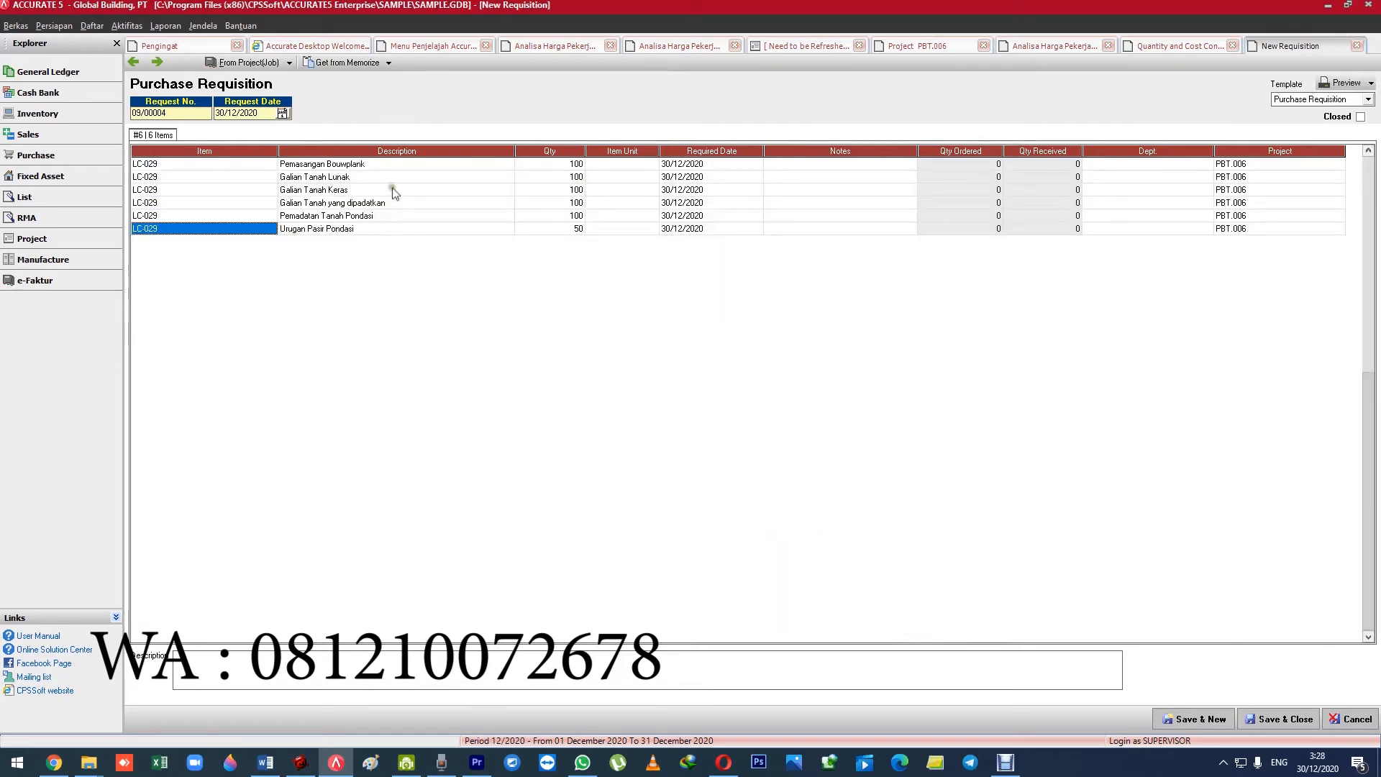
Look over the requisition's job lines and delete all of them.
click(395, 165)
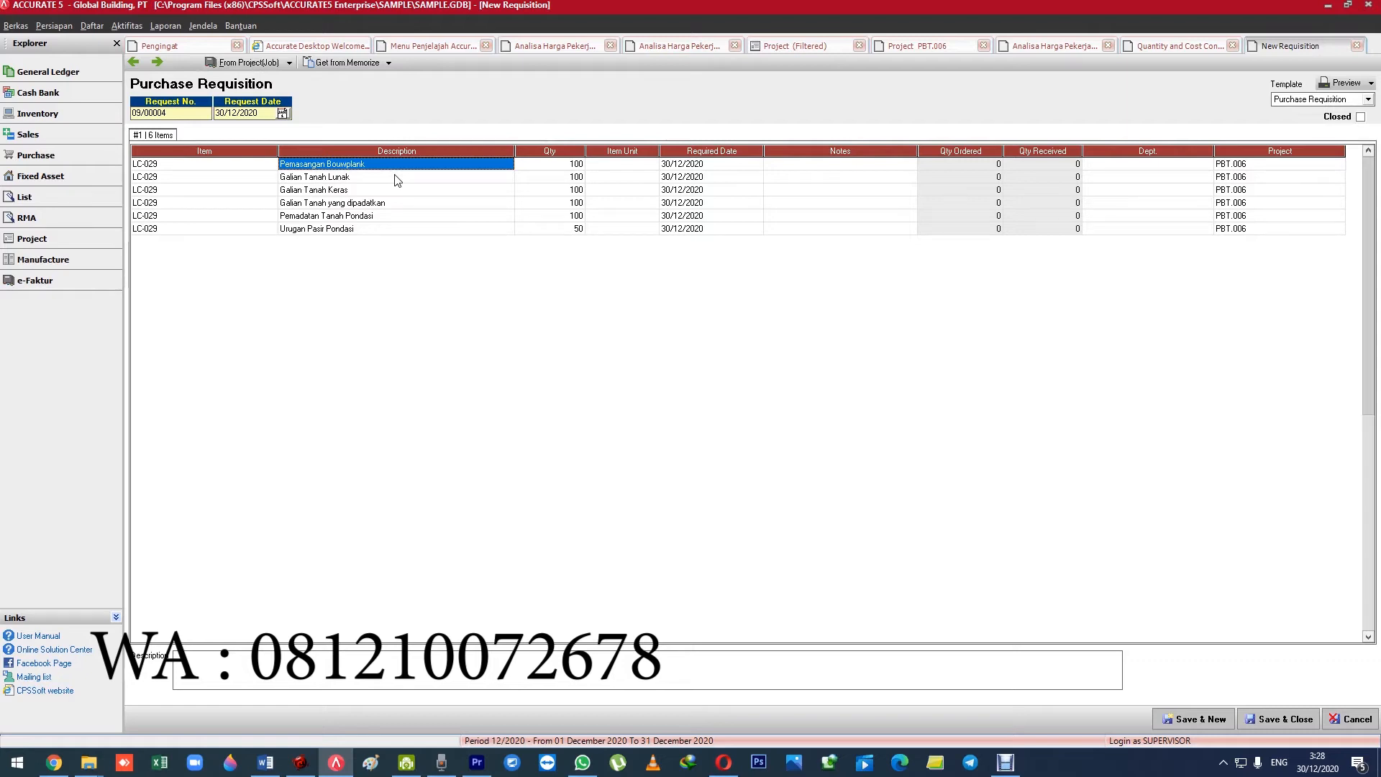
click(353, 190)
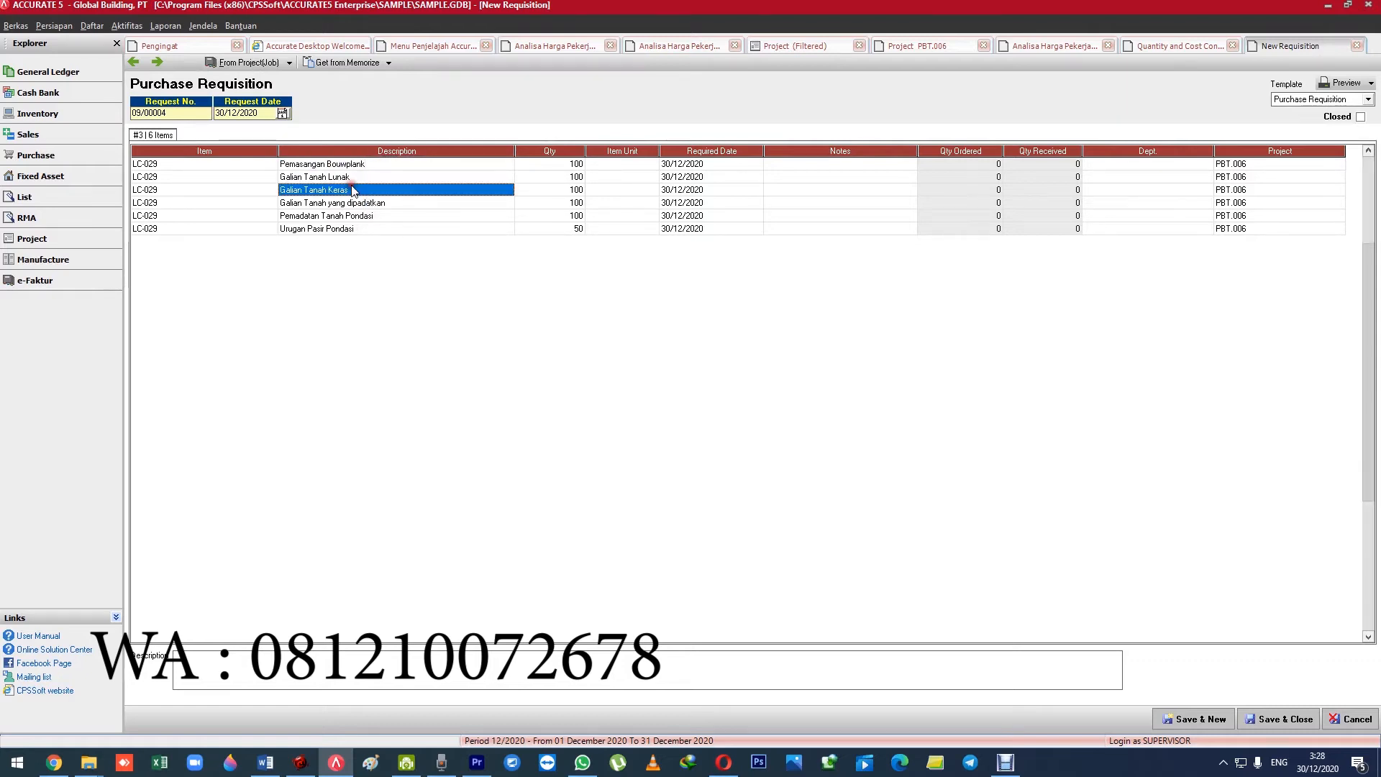
key(ctrl+Delete)
key(ctrl+Delete)
key(ctrl+Delete)
key(ctrl+Delete)
key(ctrl+Delete)
key(ctrl+Delete)
key(ctrl+Delete)
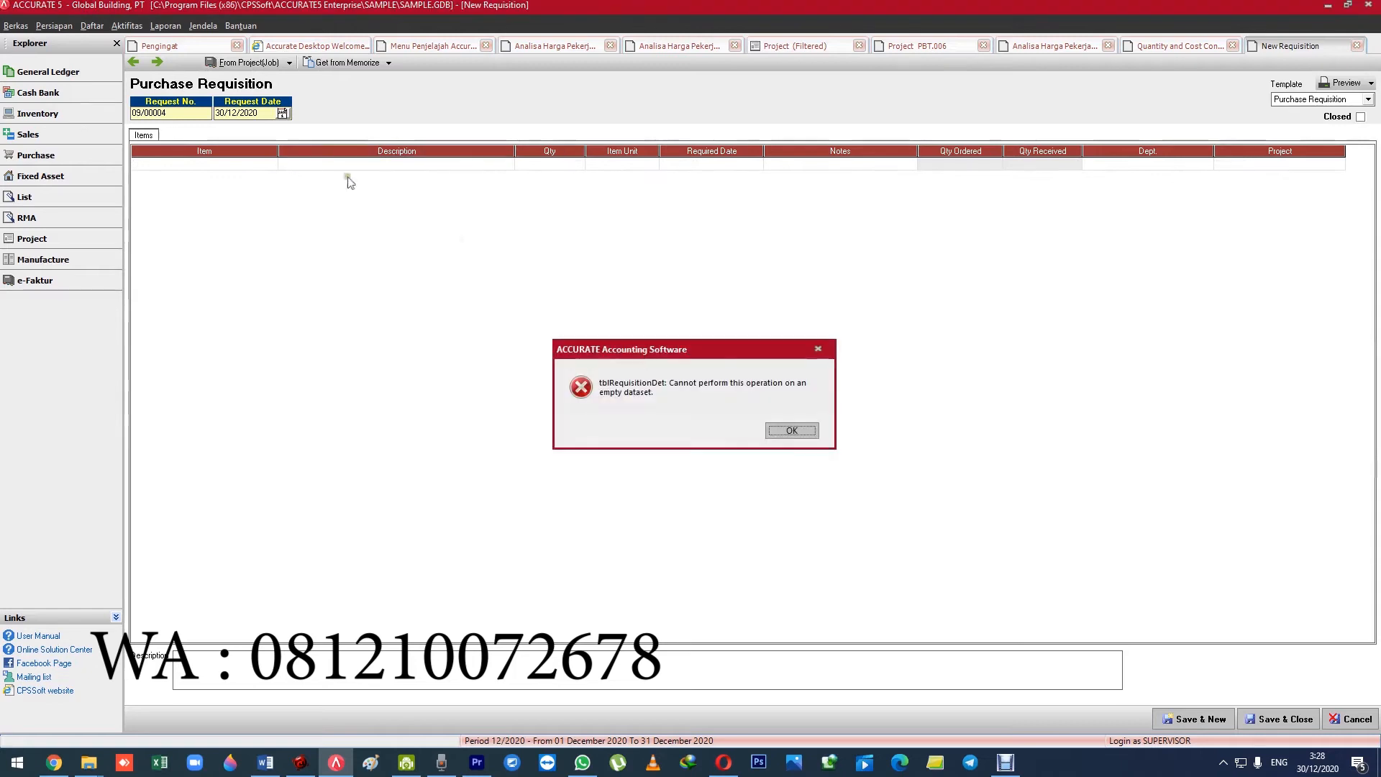
key(Return)
Add formwork jobs 27 to 32, from Bekisting Sloof Triplex 9mm to Bekisting Balok Papan 2/20, of PROJECT PONDASI CONTOH to the requisition.
click(245, 63)
click(663, 261)
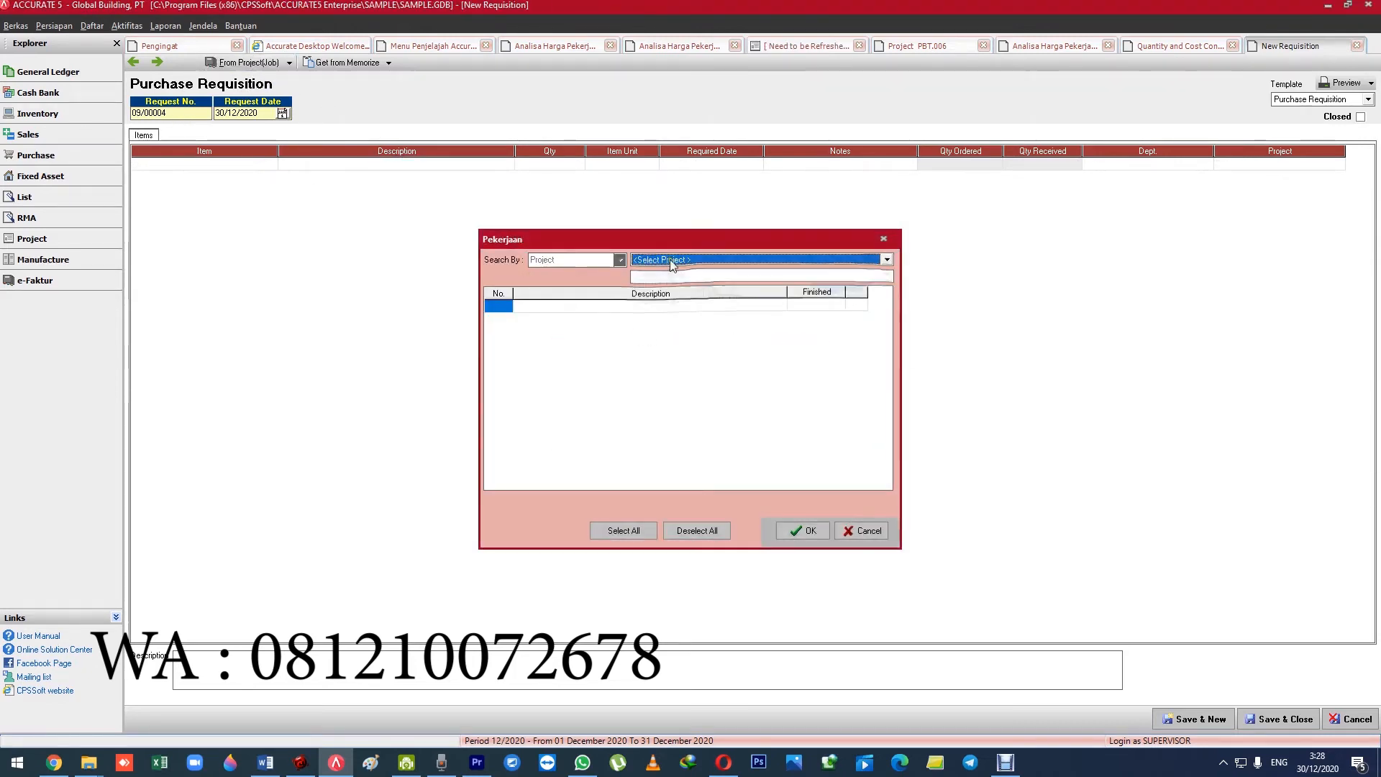
click(672, 281)
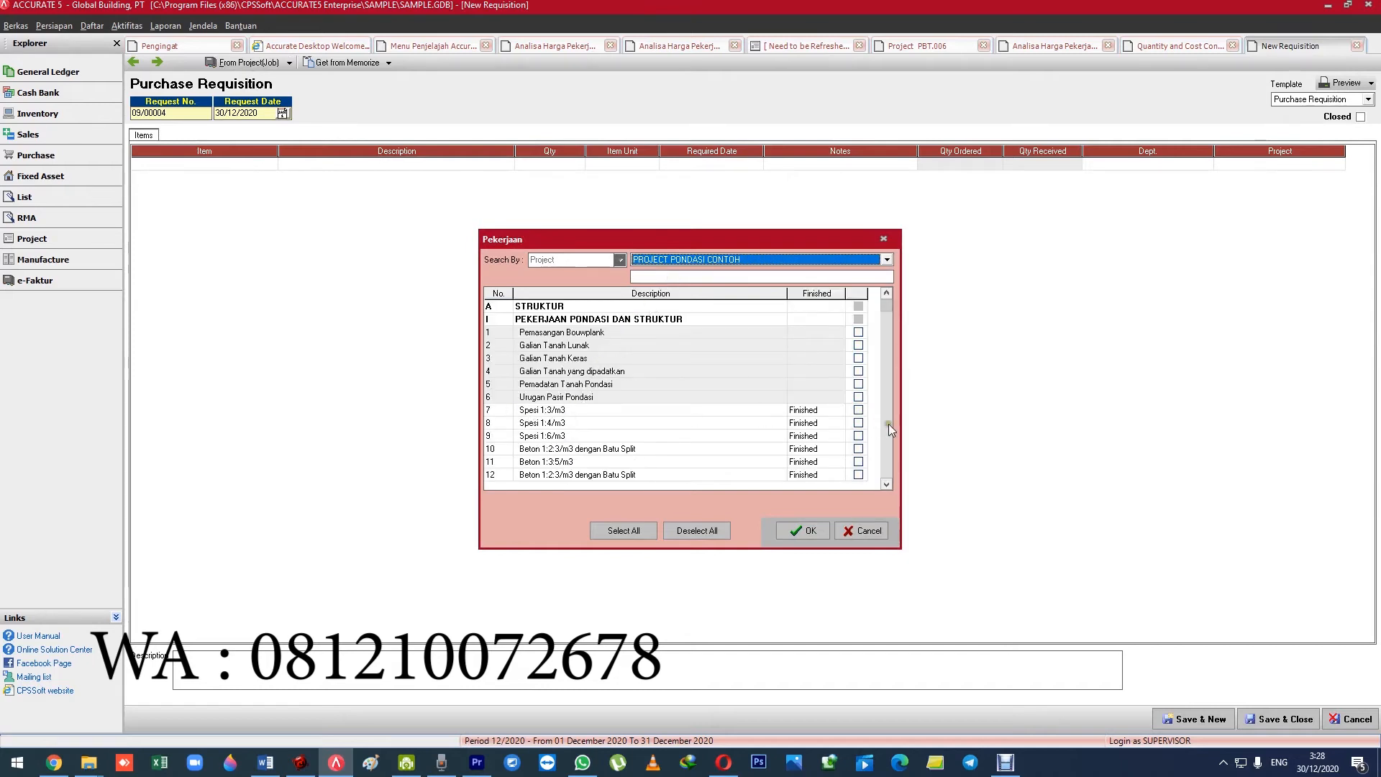
scroll(891, 430, down, 10)
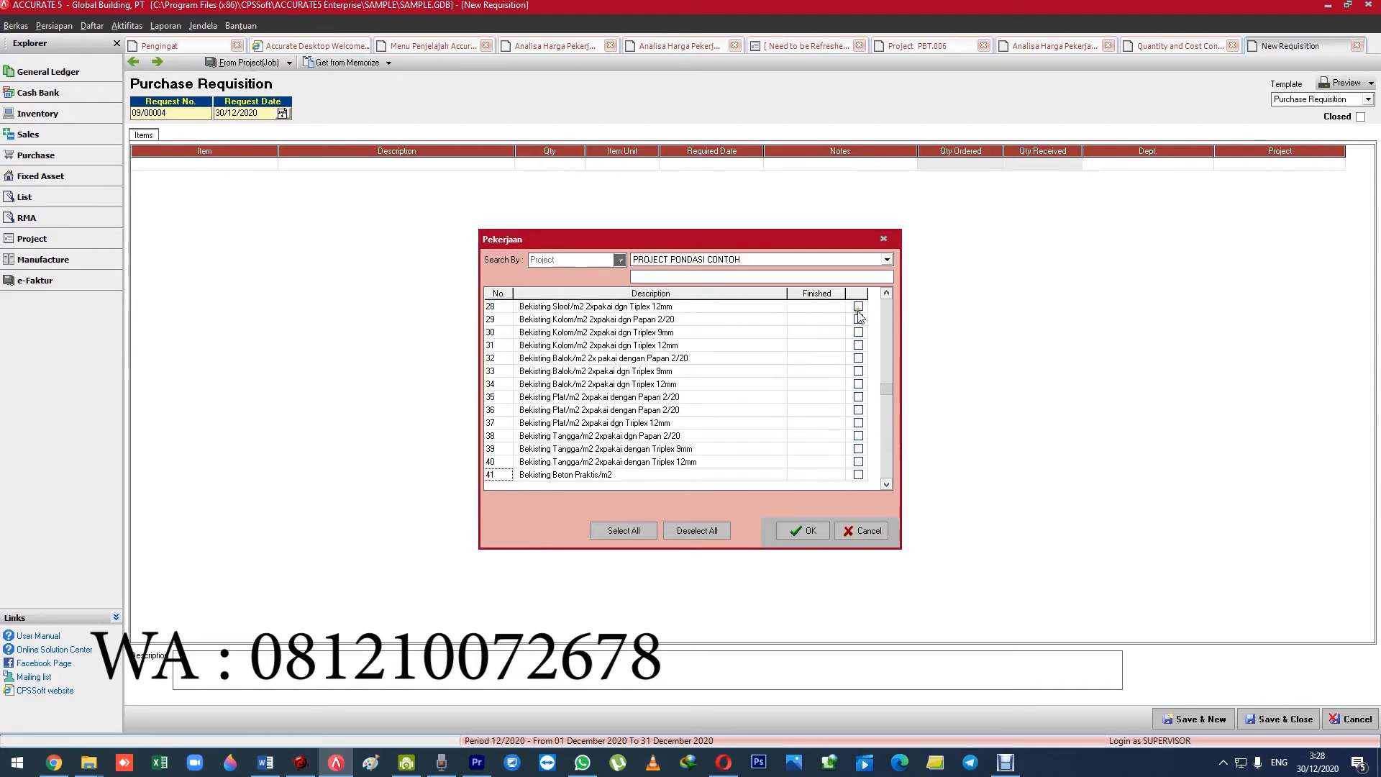
click(887, 293)
click(886, 294)
click(887, 293)
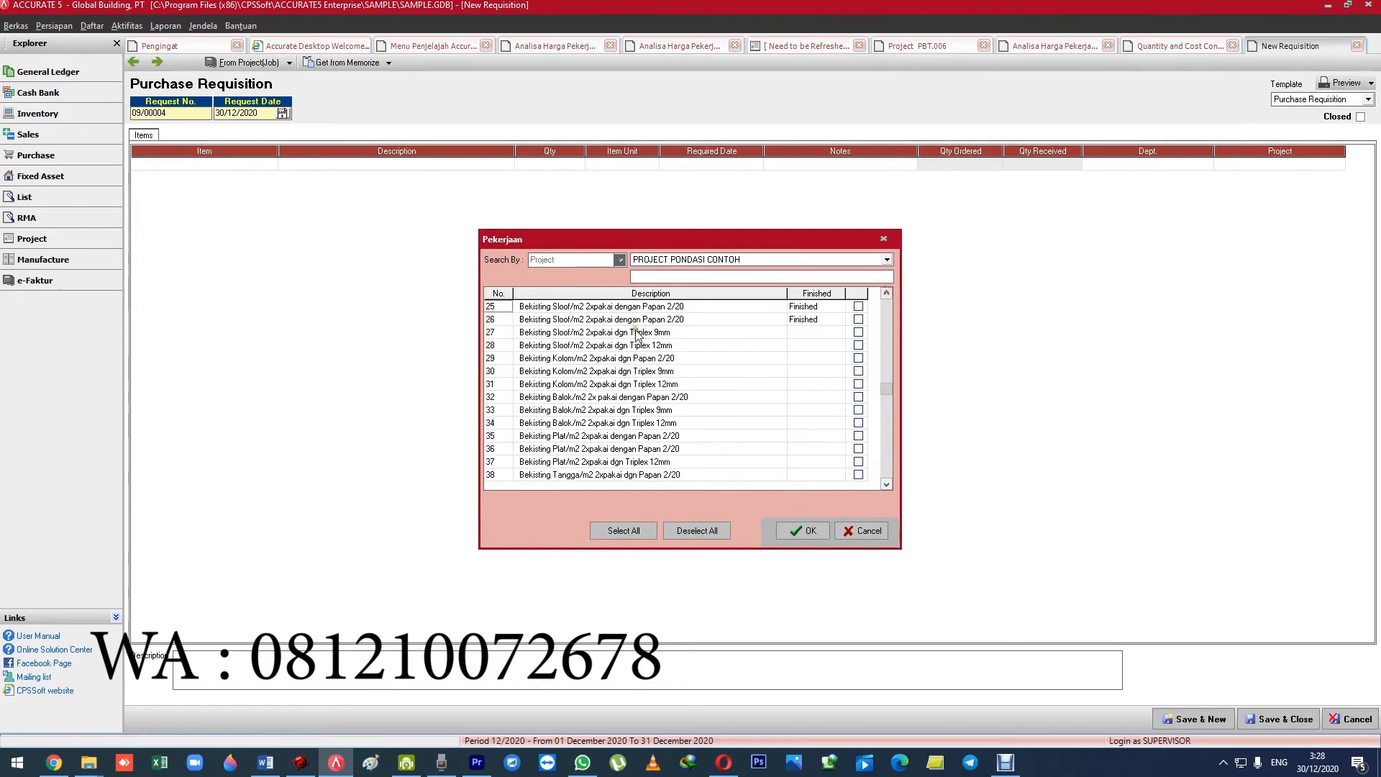
click(858, 333)
click(858, 345)
click(858, 358)
click(858, 371)
click(859, 385)
click(858, 397)
click(803, 531)
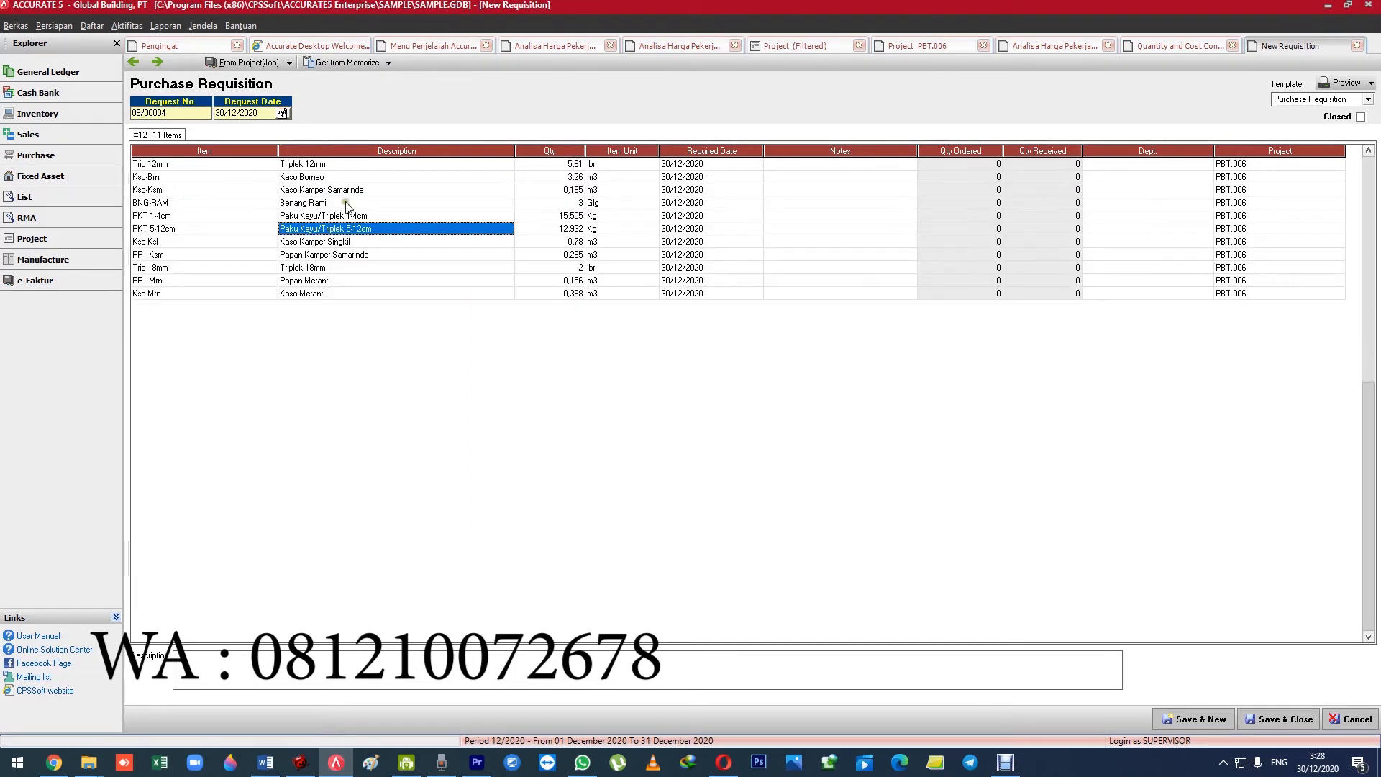
Look over the requisition's material quantities and set the Triplek 12mm quantity to 6.
click(350, 178)
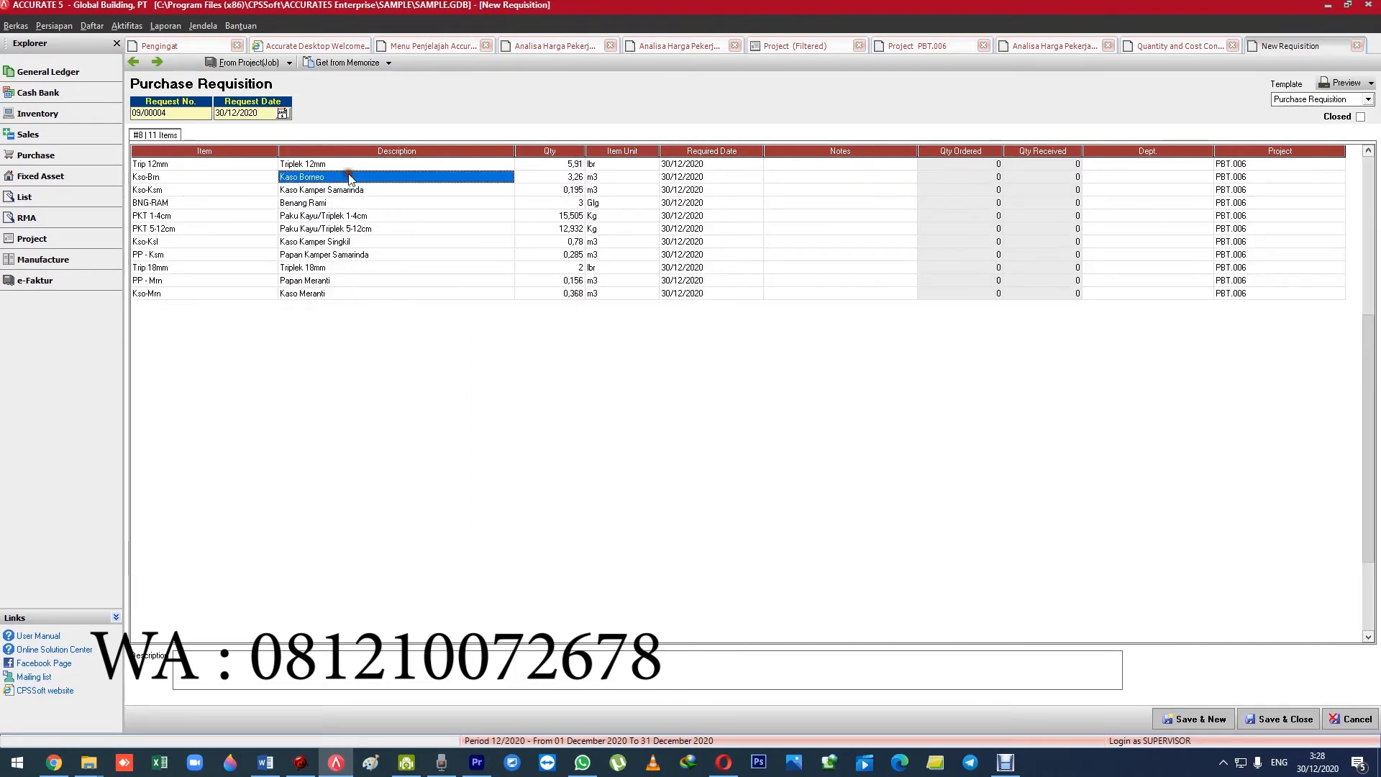
click(357, 164)
click(565, 164)
click(570, 203)
click(569, 165)
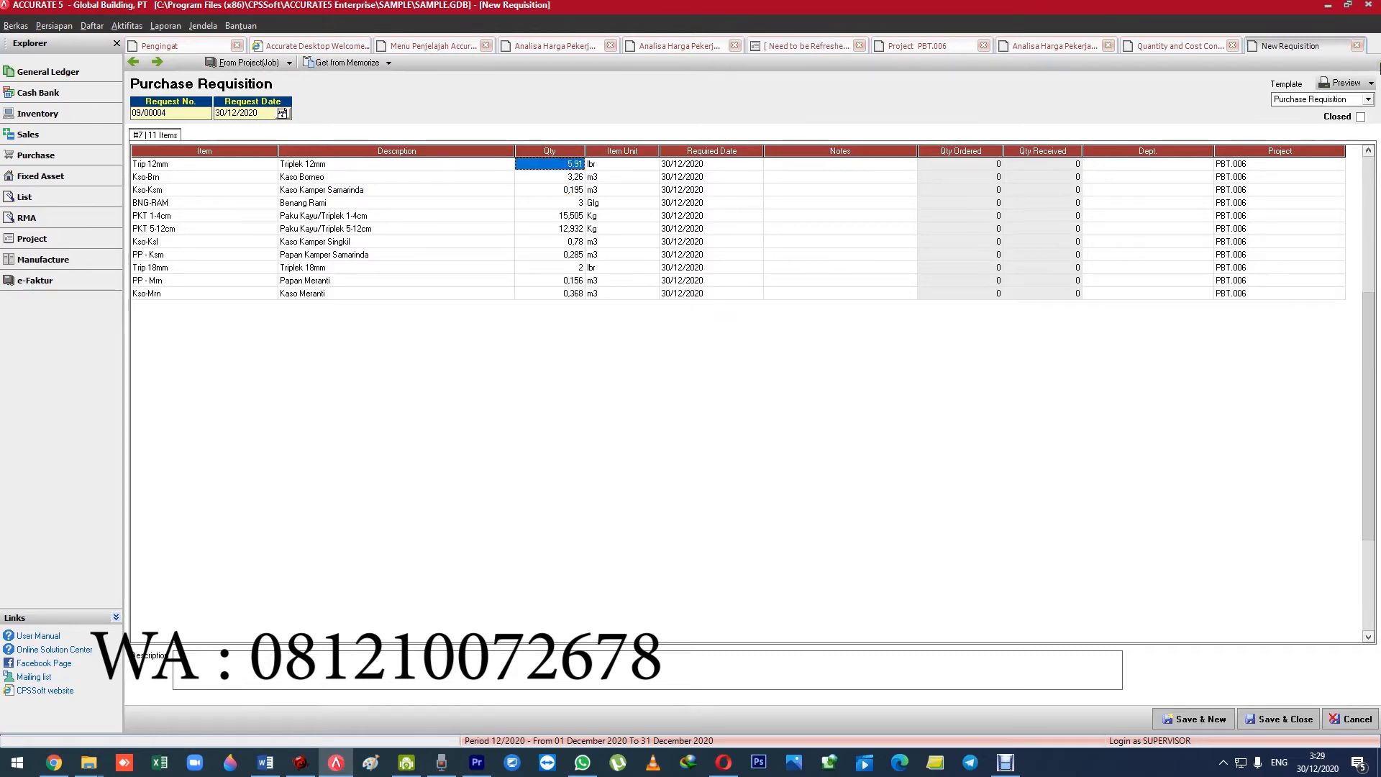
key(Left)
key(Right)
text(6)
key(Tab)
key(Down)
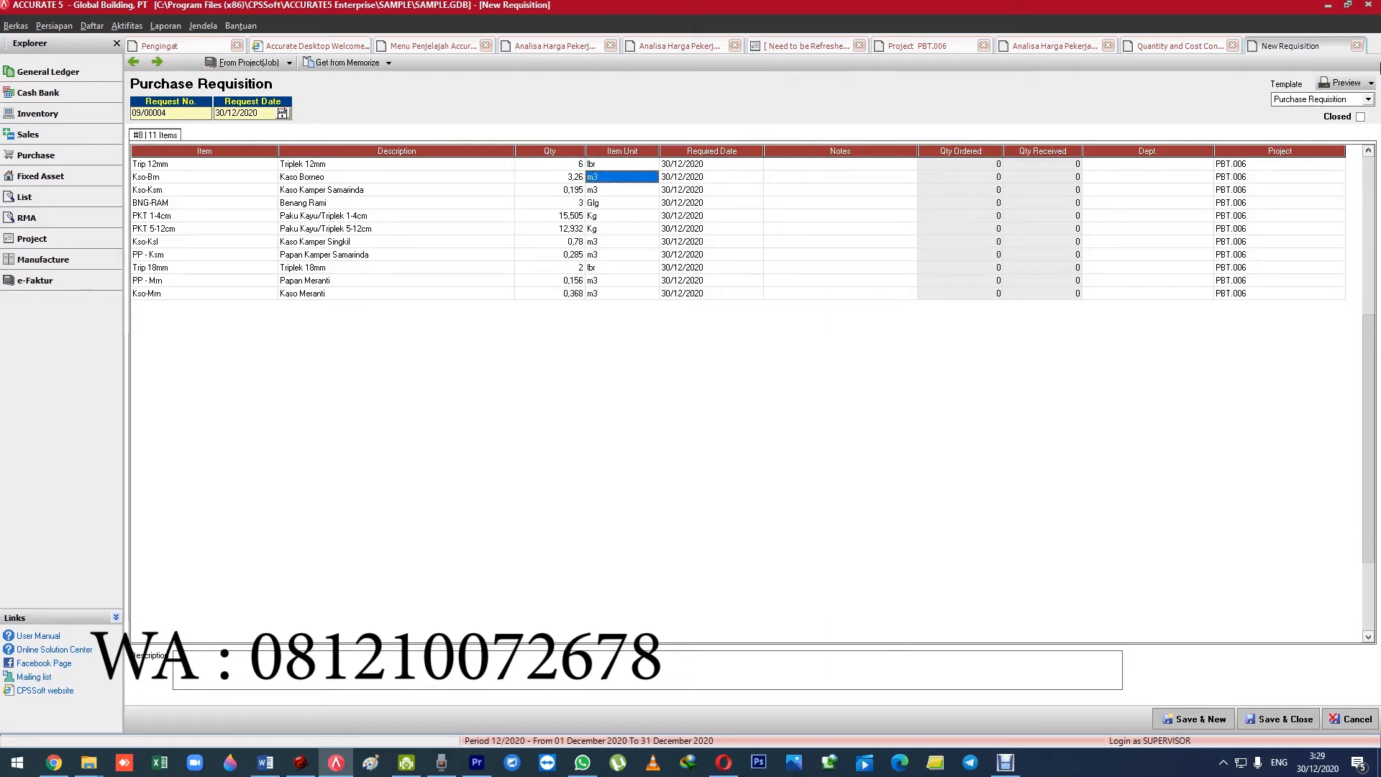
key(Left)
key(Up)
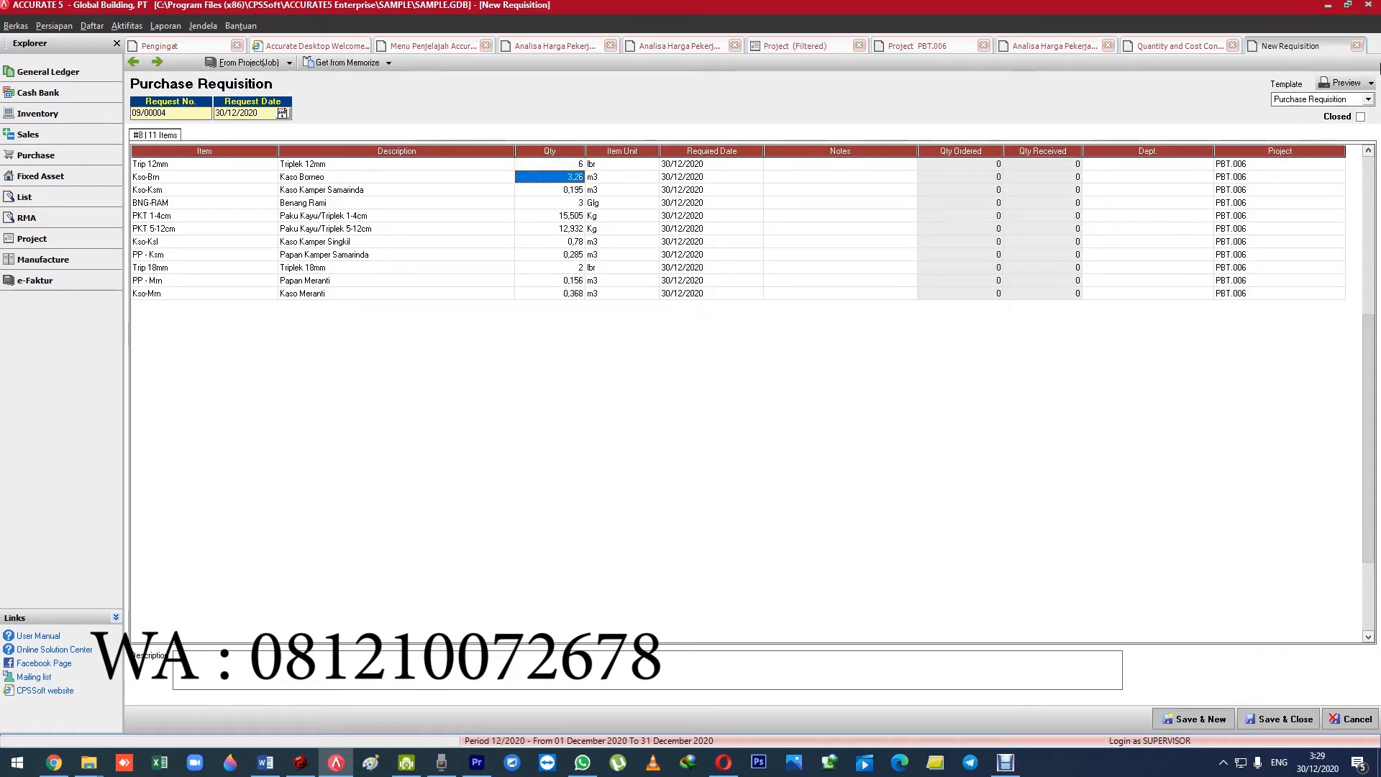
Delete all formwork material lines from the purchase requisition.
key(ctrl+Delete)
key(ctrl+Delete)
key(ctrl+Delete)
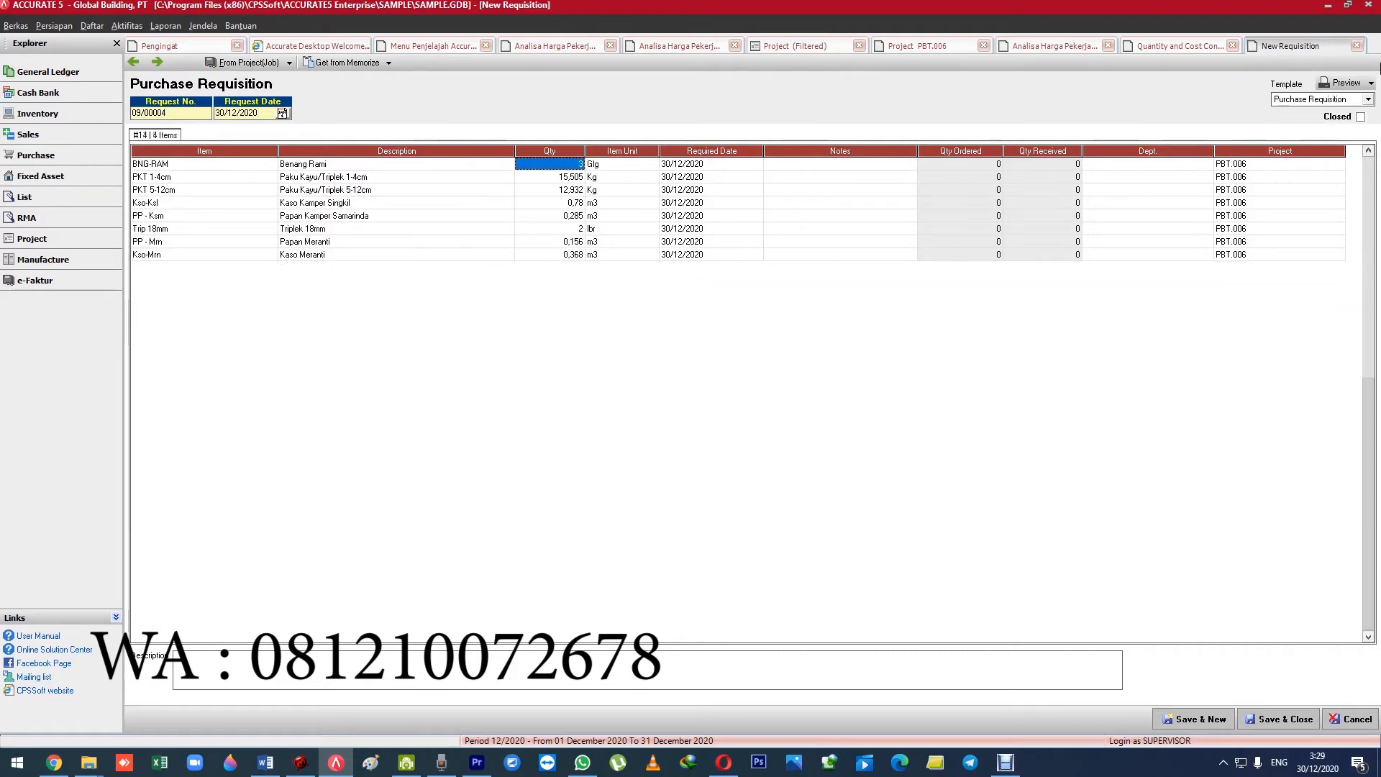
key(ctrl+Delete)
key(ctrl+Delete)
key(ctrl+Delete)
key(ctrl+Delete)
key(ctrl+Delete)
key(ctrl+Delete)
key(ctrl+Delete)
key(ctrl+Delete)
key(ctrl+Delete)
key(Return)
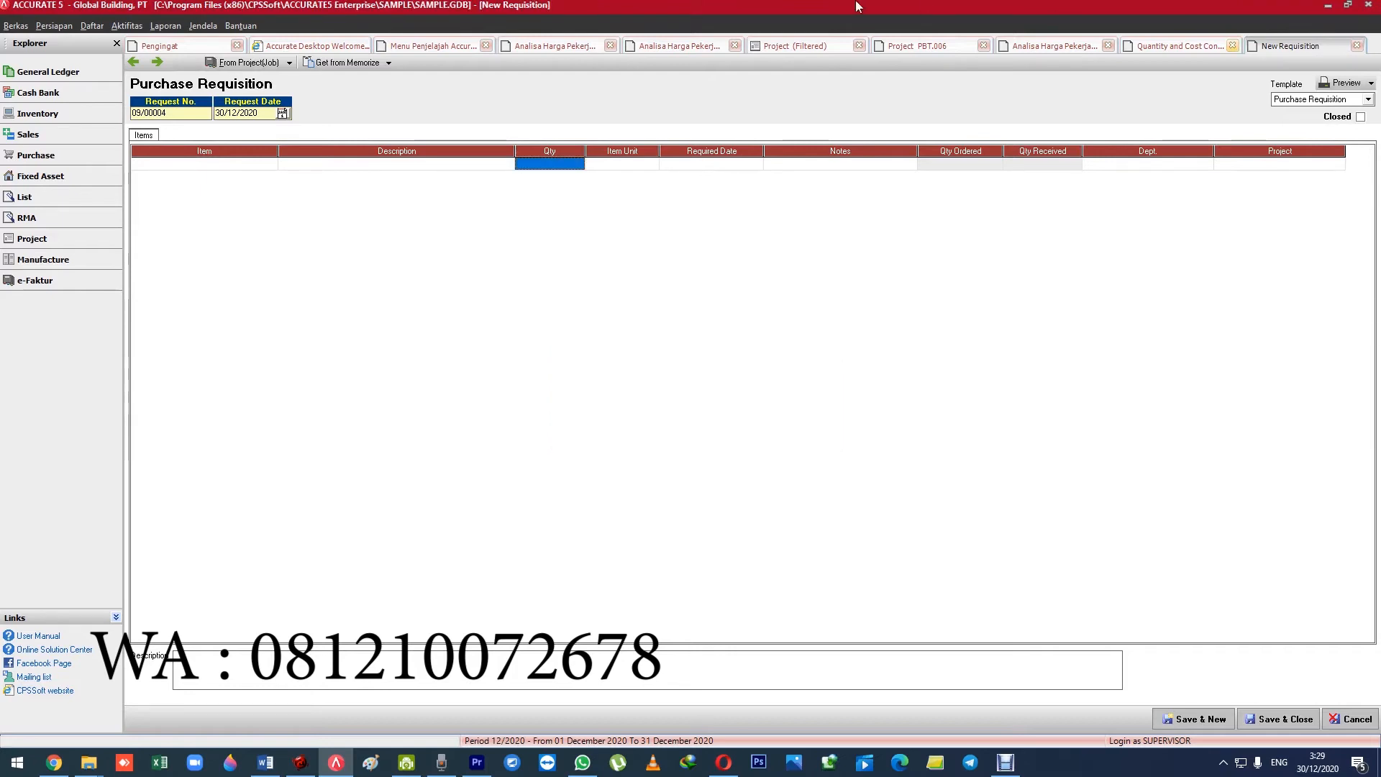
Add wall jobs 1 and 2, Pemasangan Bataco Semen 1:3/m2 and 1:4/m2, of PROJECT PONDASI CONTOH to the requisition.
click(245, 62)
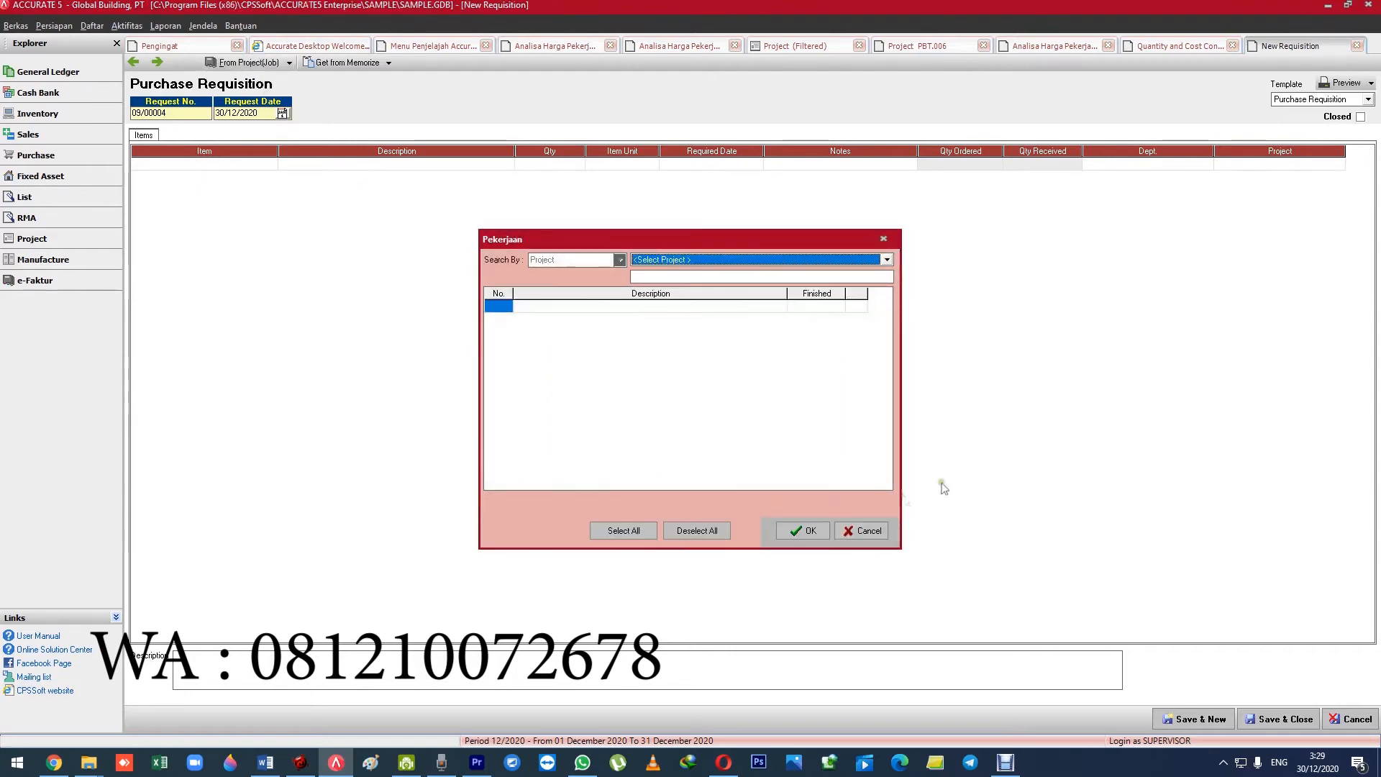
click(689, 262)
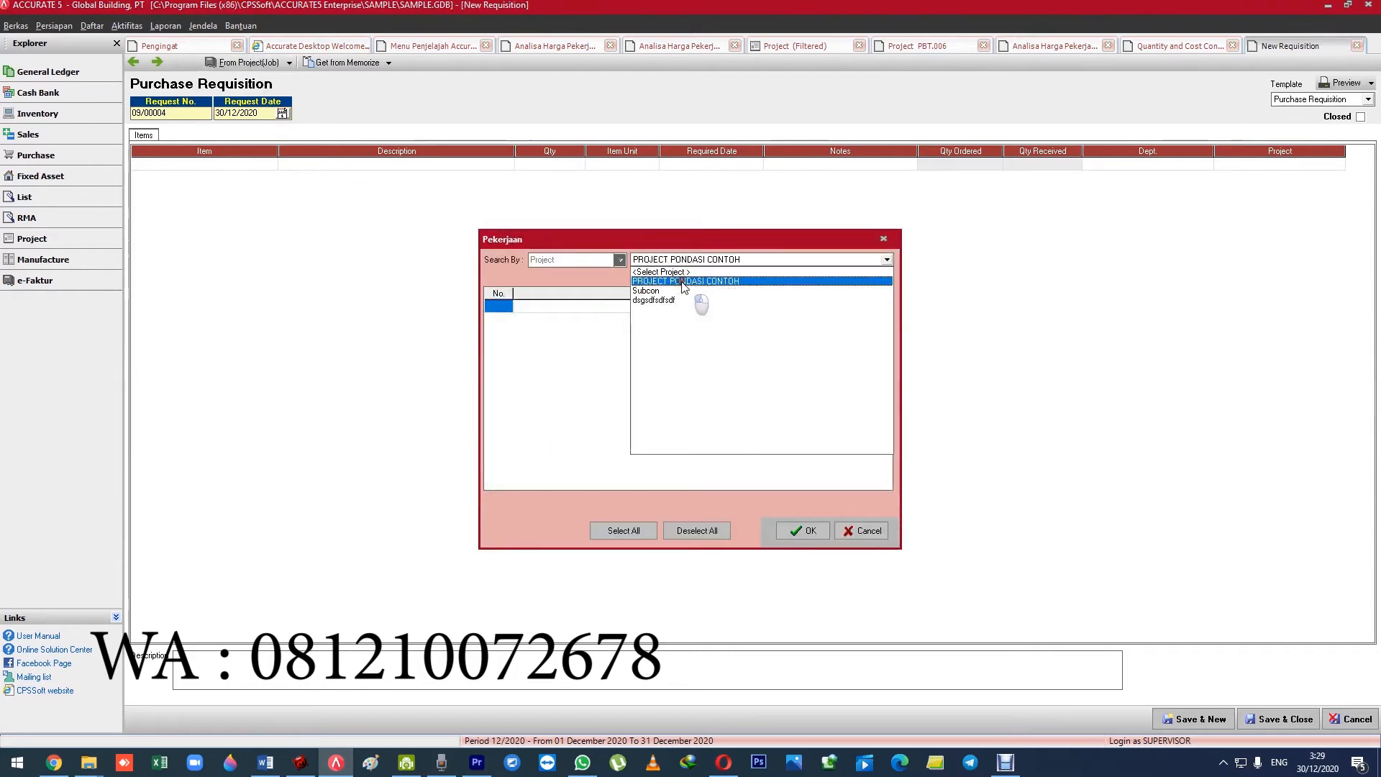
click(680, 292)
click(859, 410)
click(885, 430)
click(887, 436)
click(886, 436)
click(859, 423)
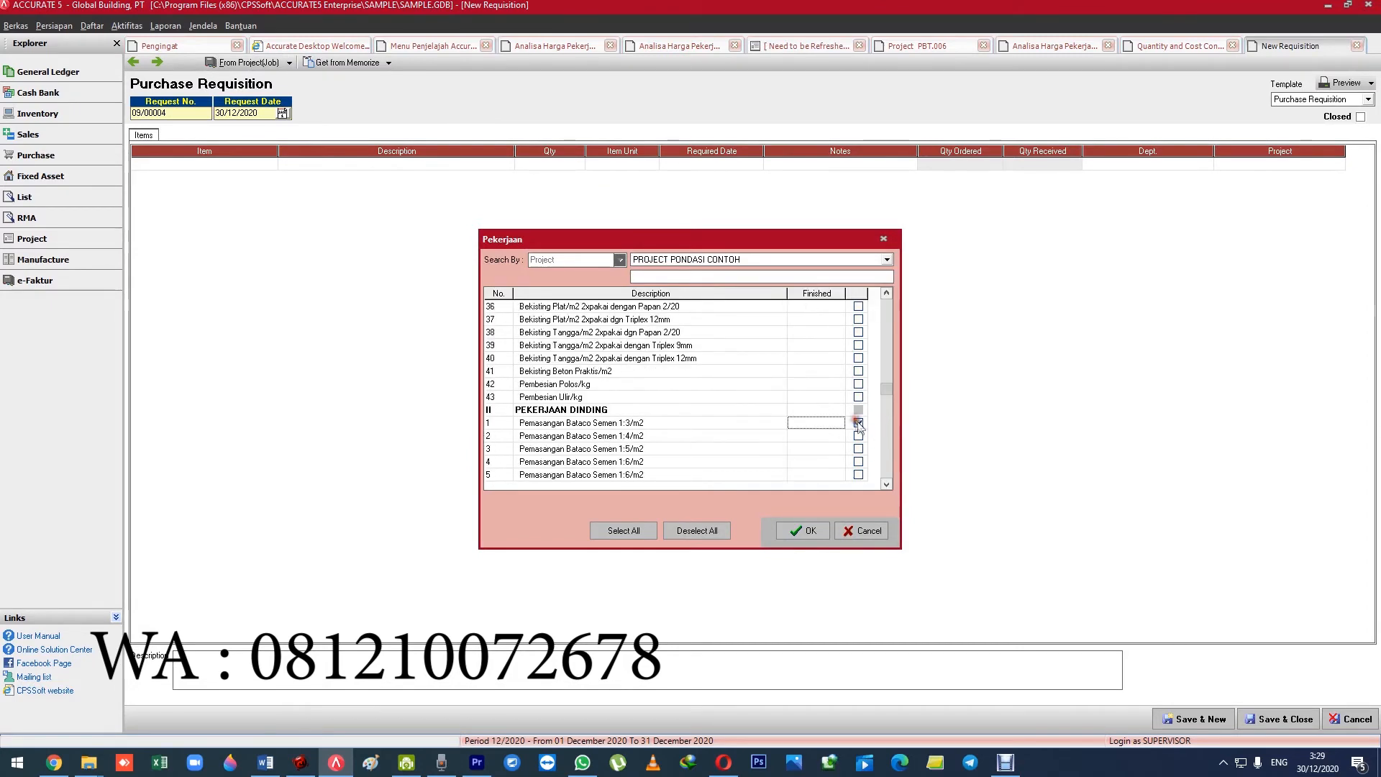
click(858, 436)
click(803, 531)
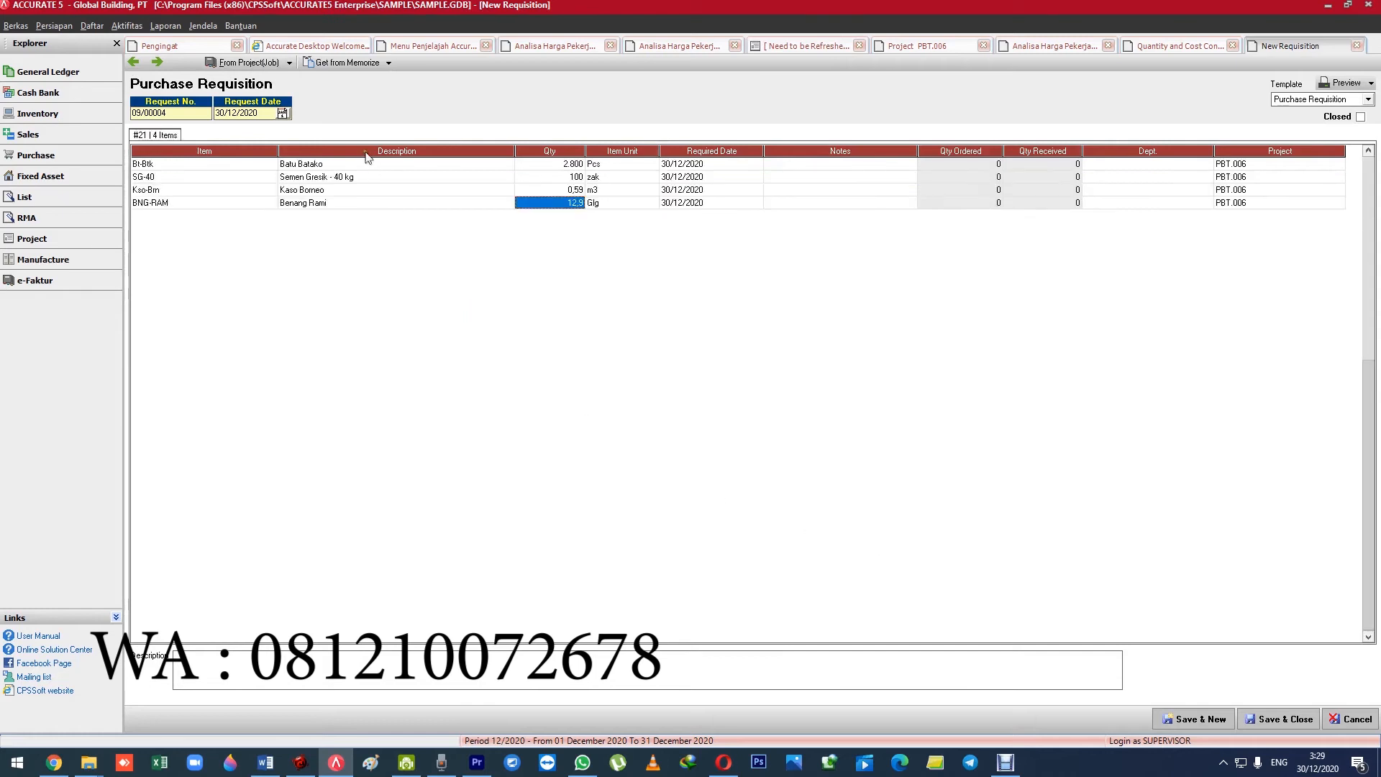
Set the Batu Batako quantity in the requisition to 5.000 Pcs.
click(532, 165)
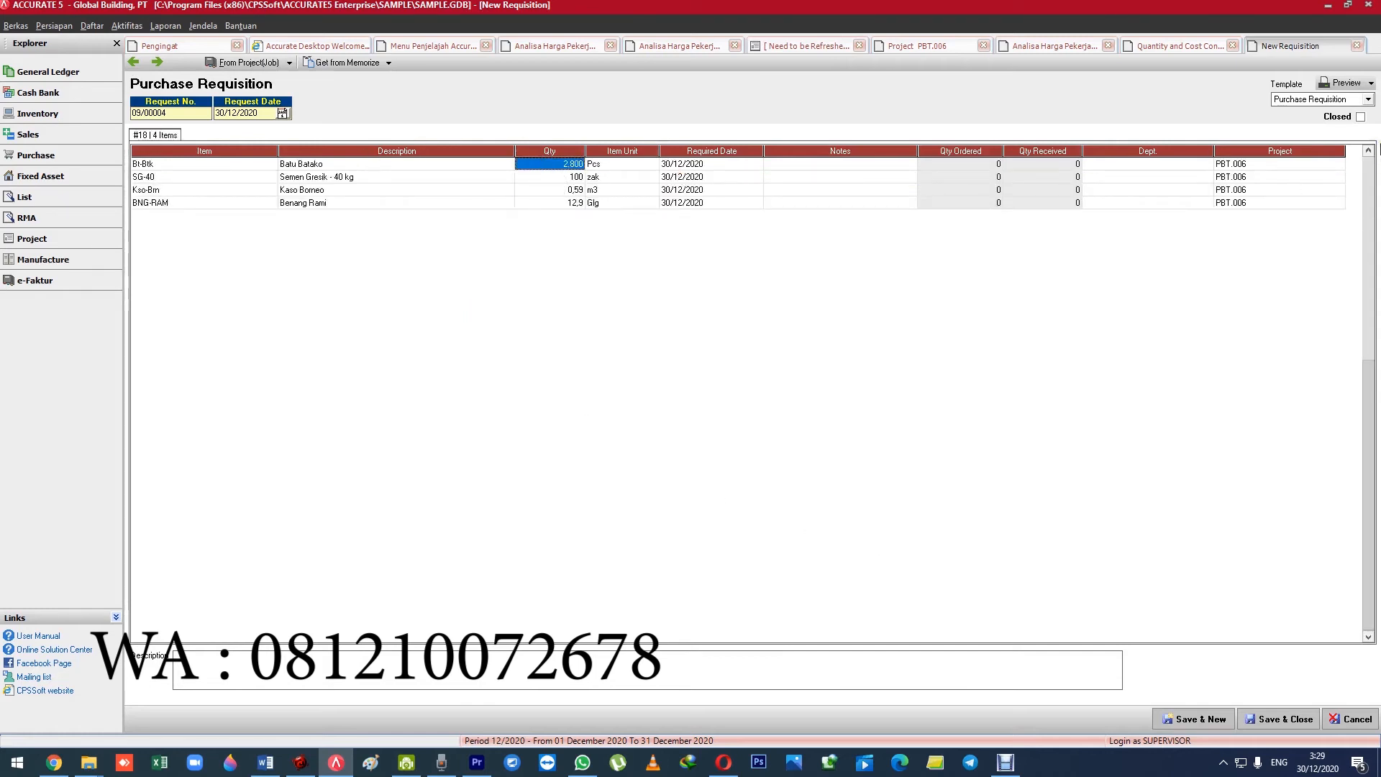
text(5.000)
key(Tab)
key(Down)
key(Left)
key(Up)
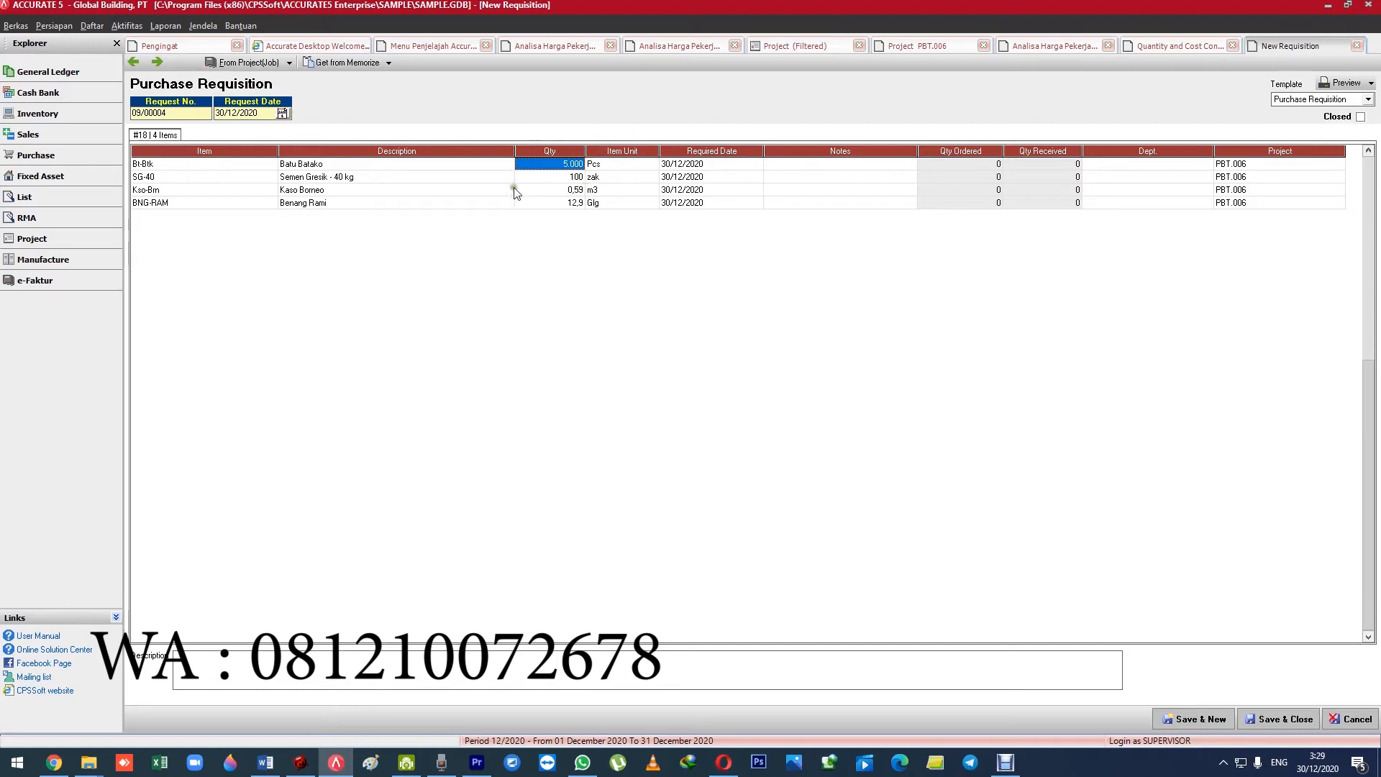
Delete all wall-job material lines, from Batu Batako to Benang Rami, from the requisition.
key(ctrl+Delete)
key(ctrl+Delete)
key(ctrl+Delete)
key(ctrl+Delete)
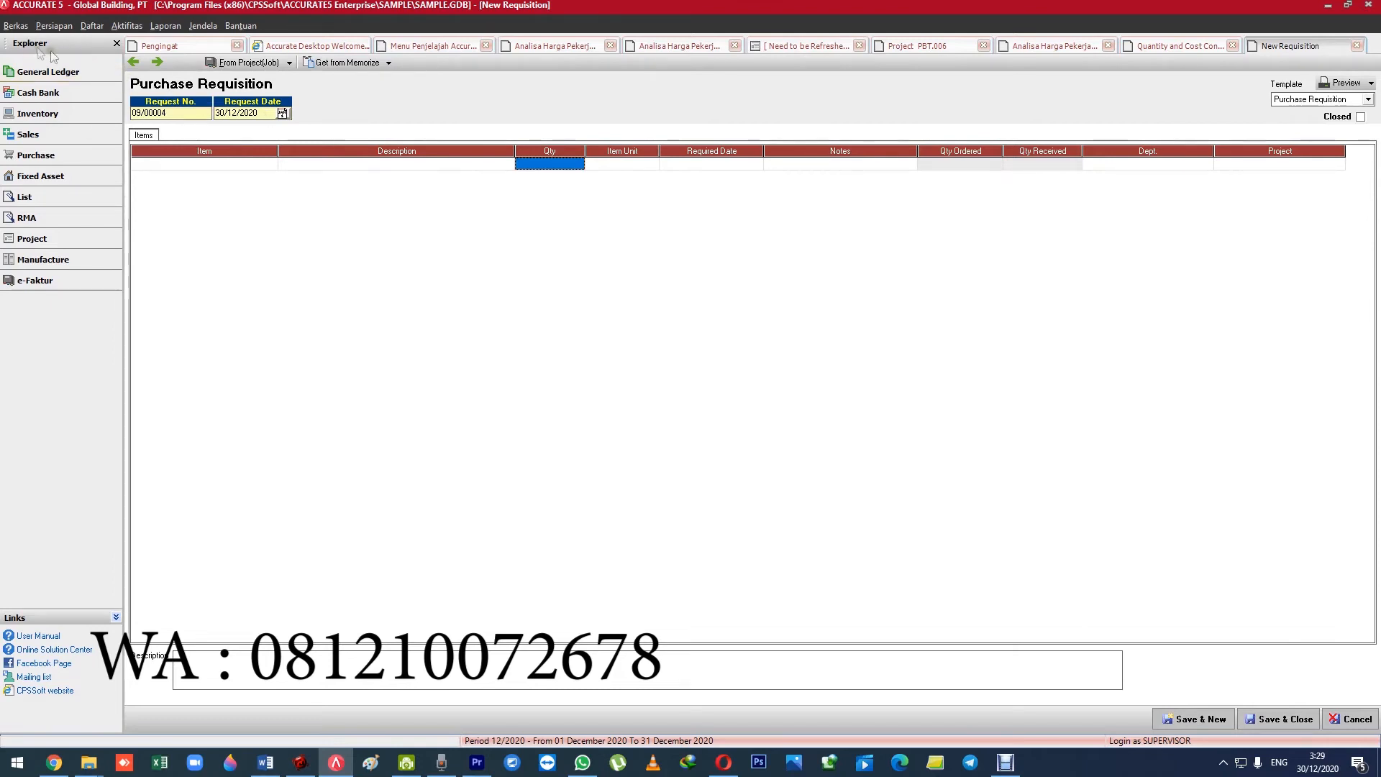
Review the Project access rights in the SUPERVISOR user profile, including the option to exceed the quantity budget, and close the profile.
click(47, 26)
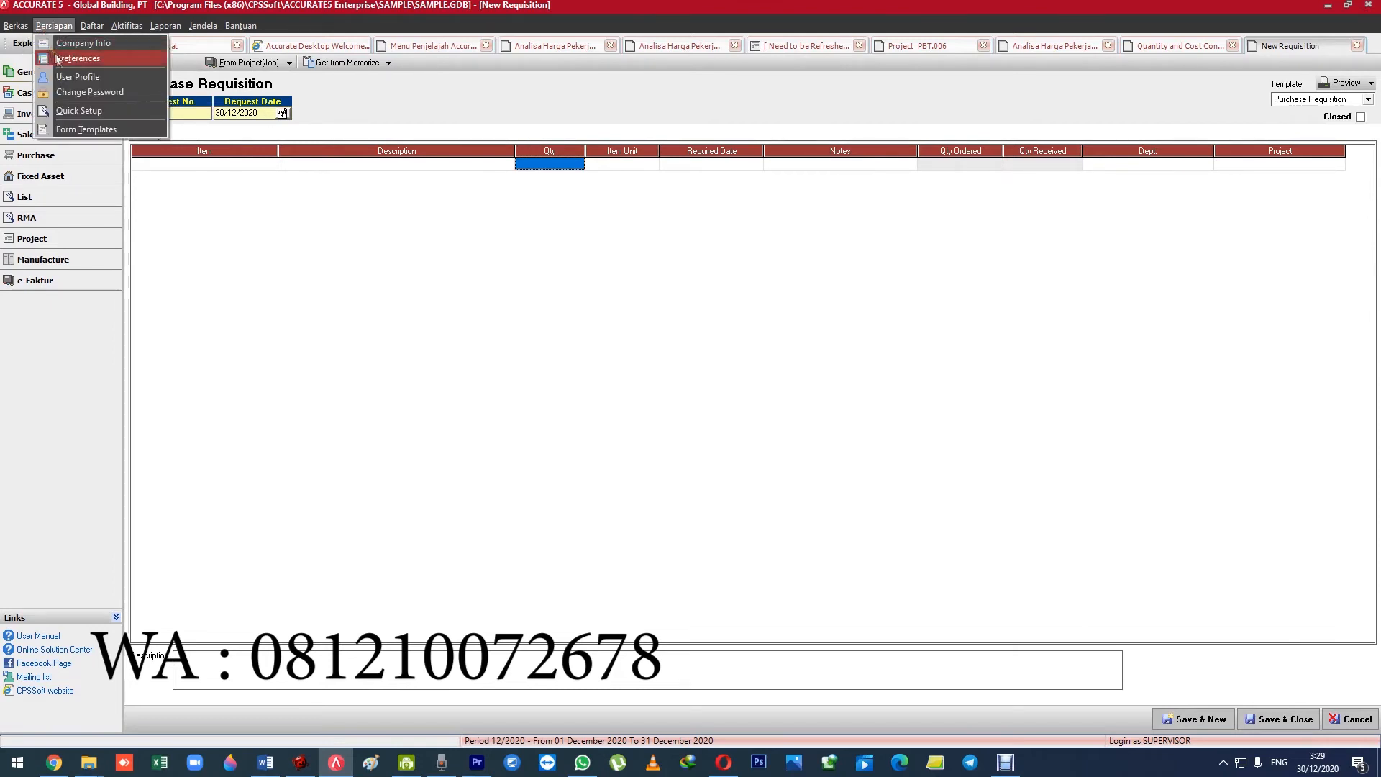
click(69, 74)
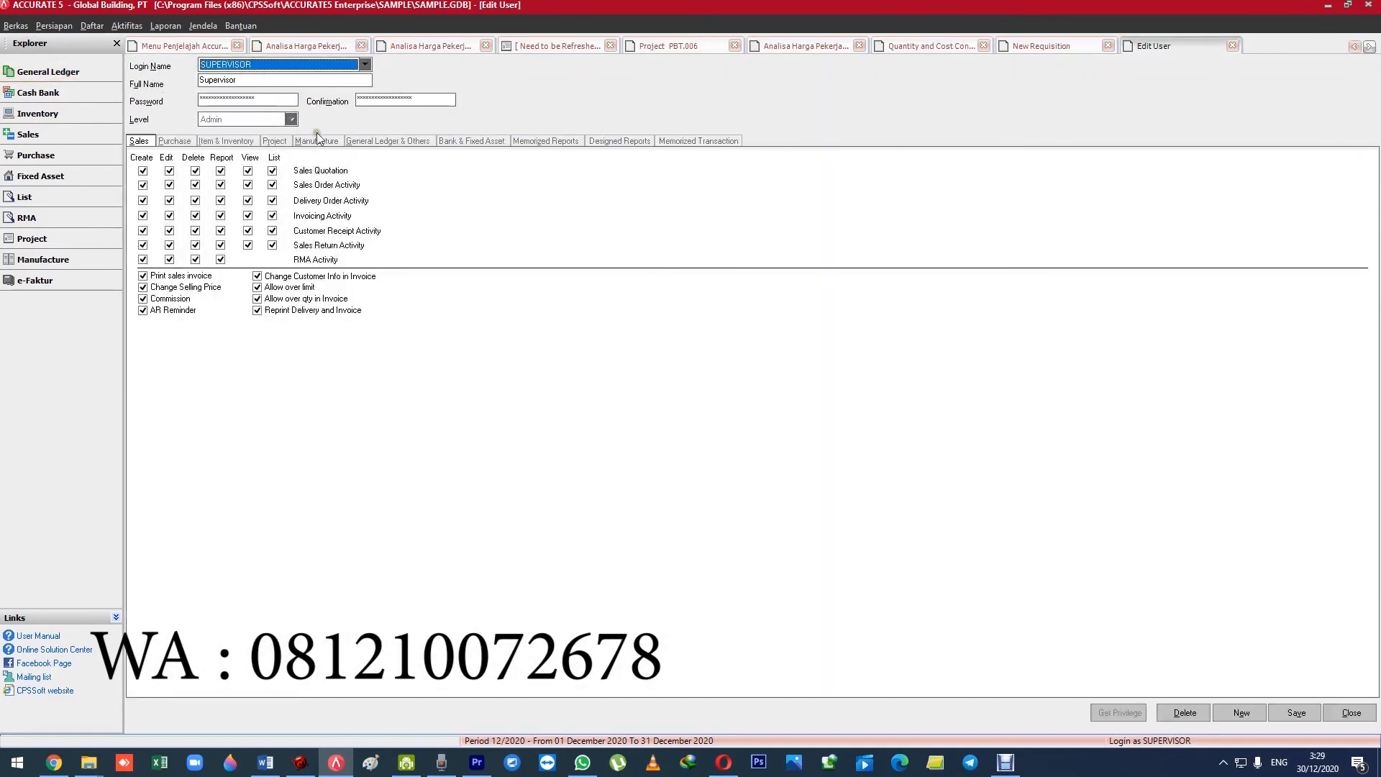
click(317, 140)
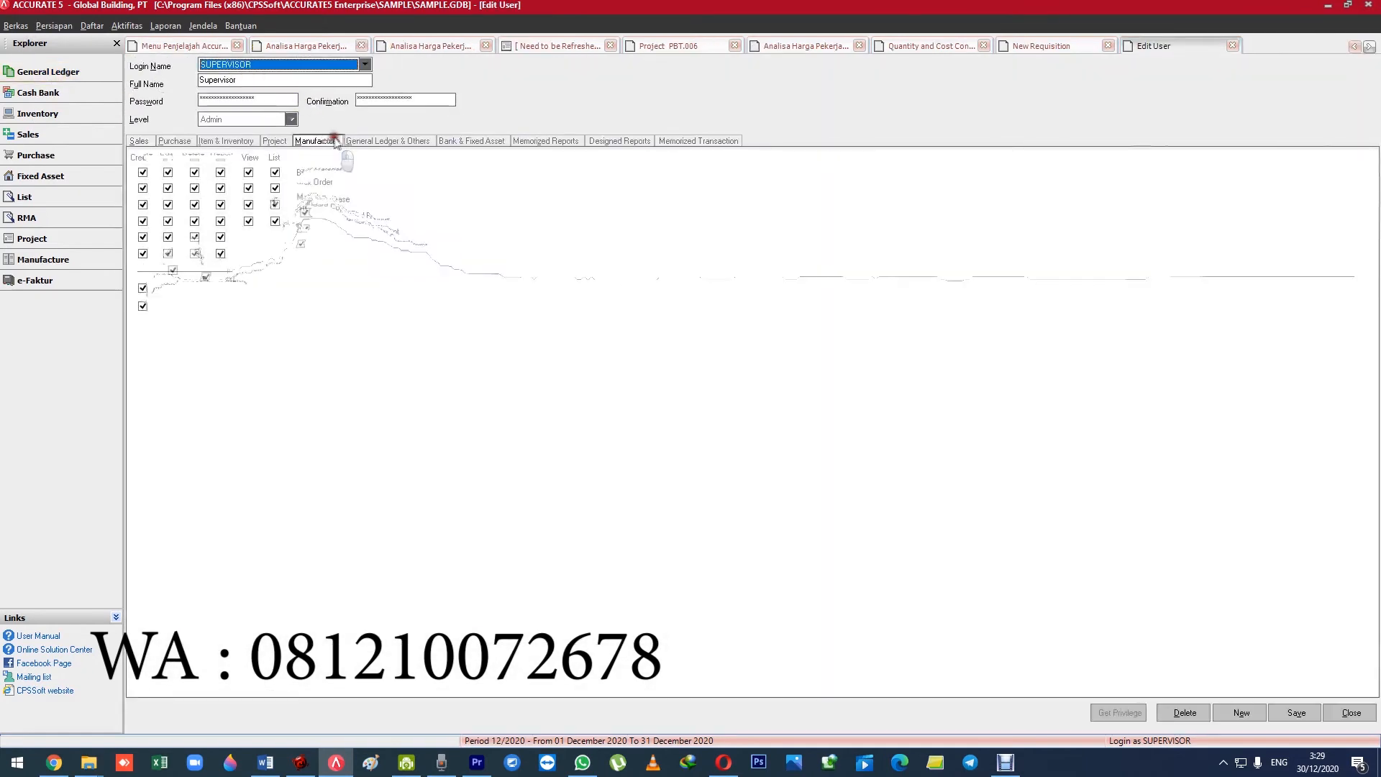
click(388, 141)
click(274, 142)
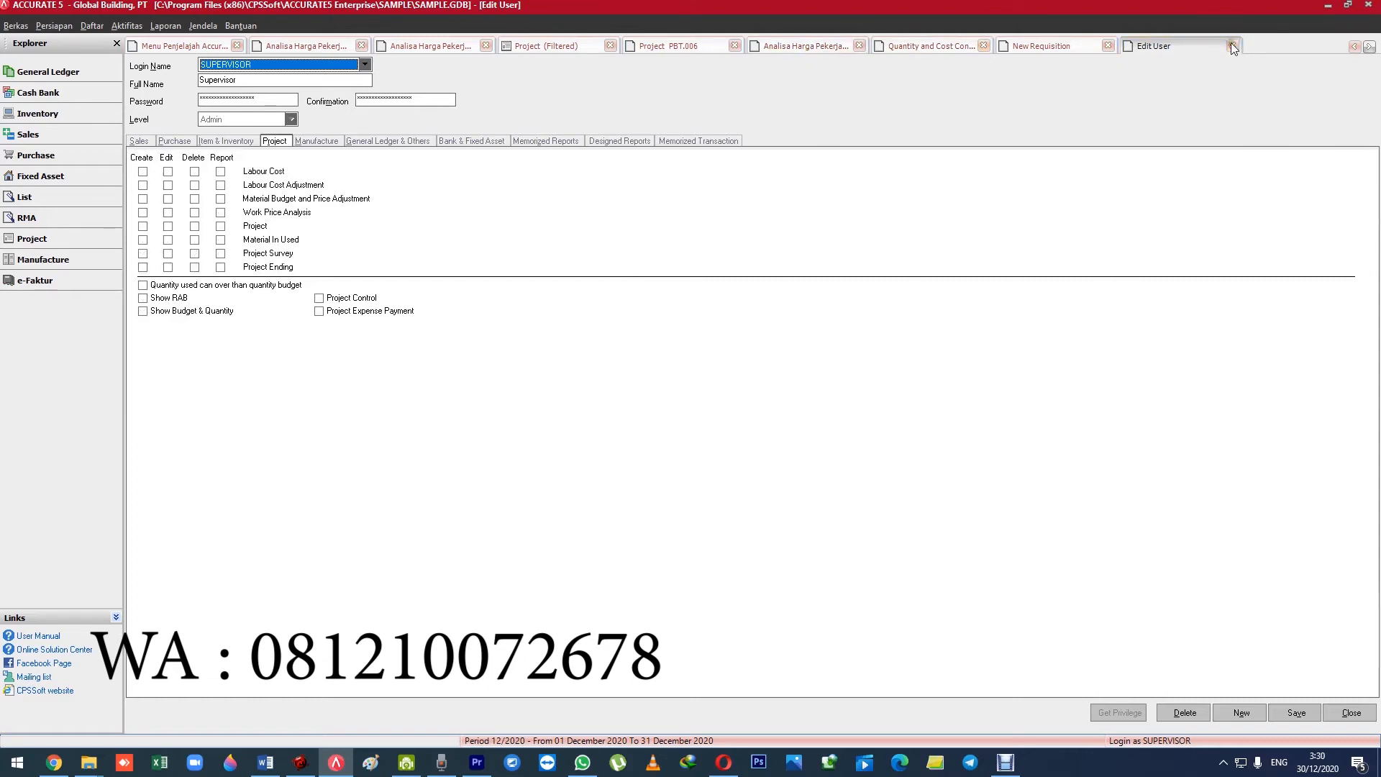
click(1232, 46)
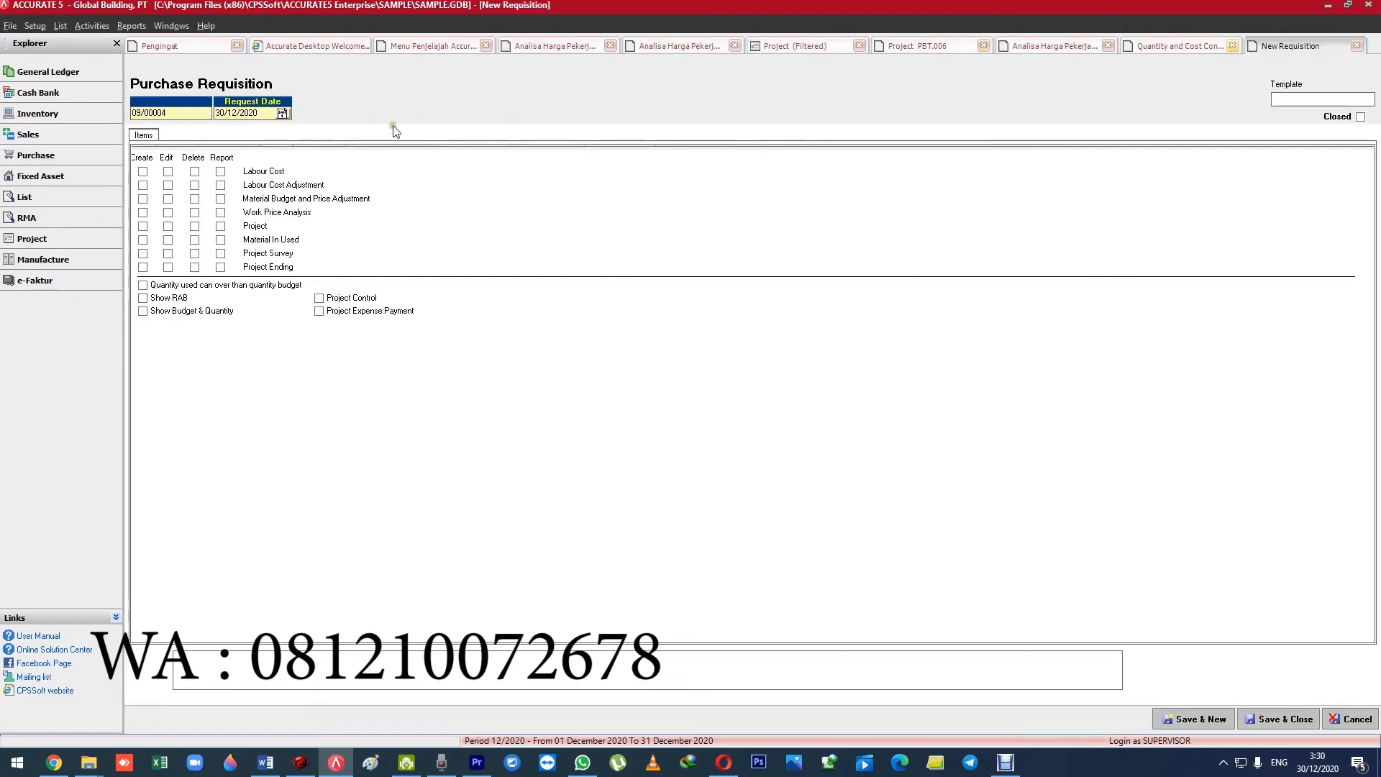
View the RAB of project PBT.006 and open its Project Control.
click(898, 48)
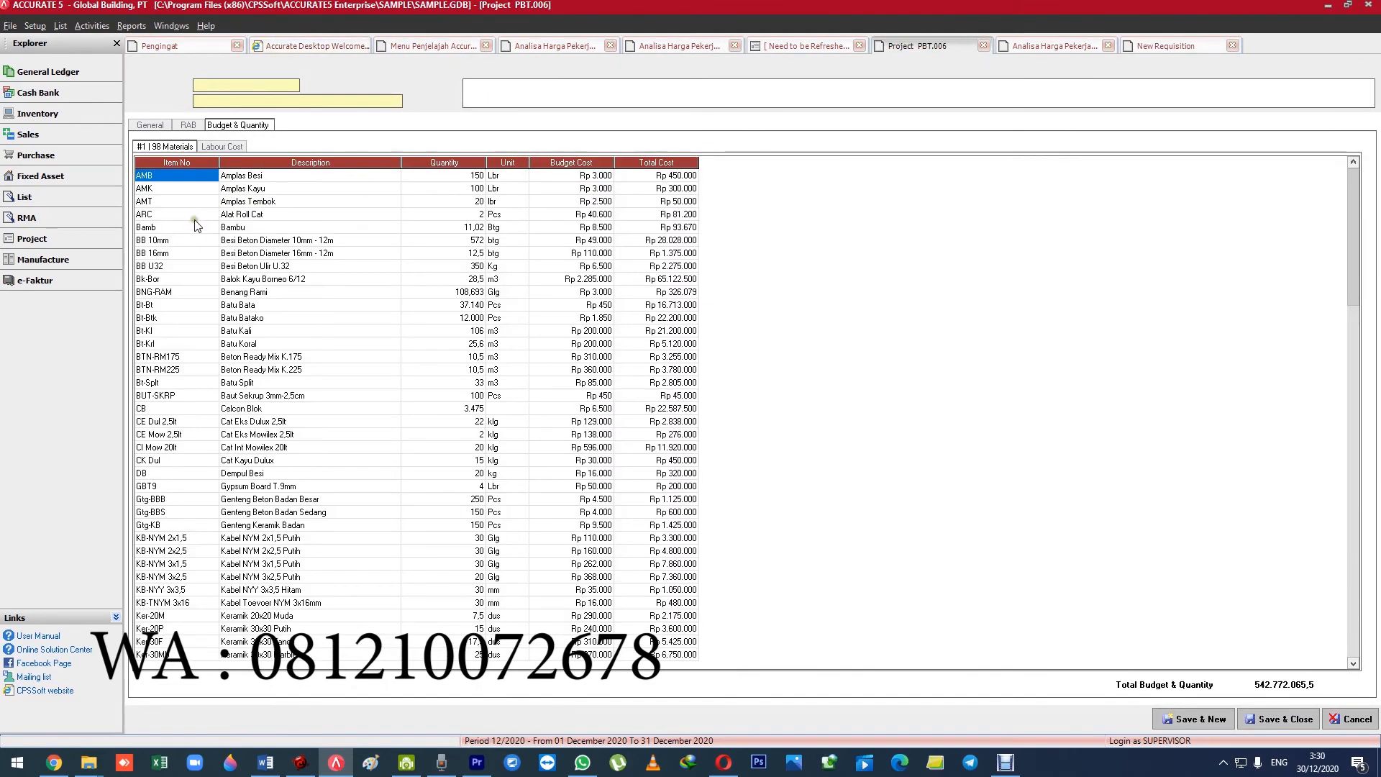
click(189, 125)
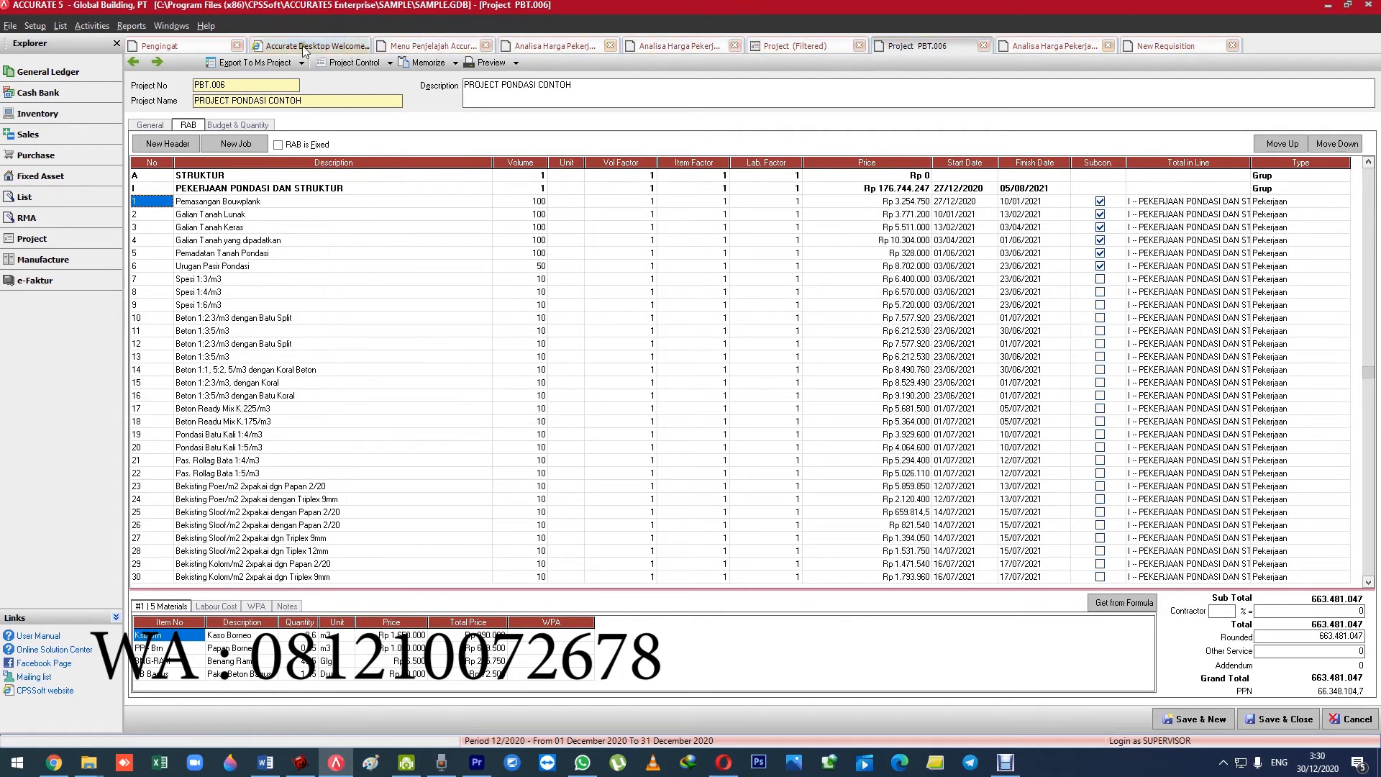
click(357, 63)
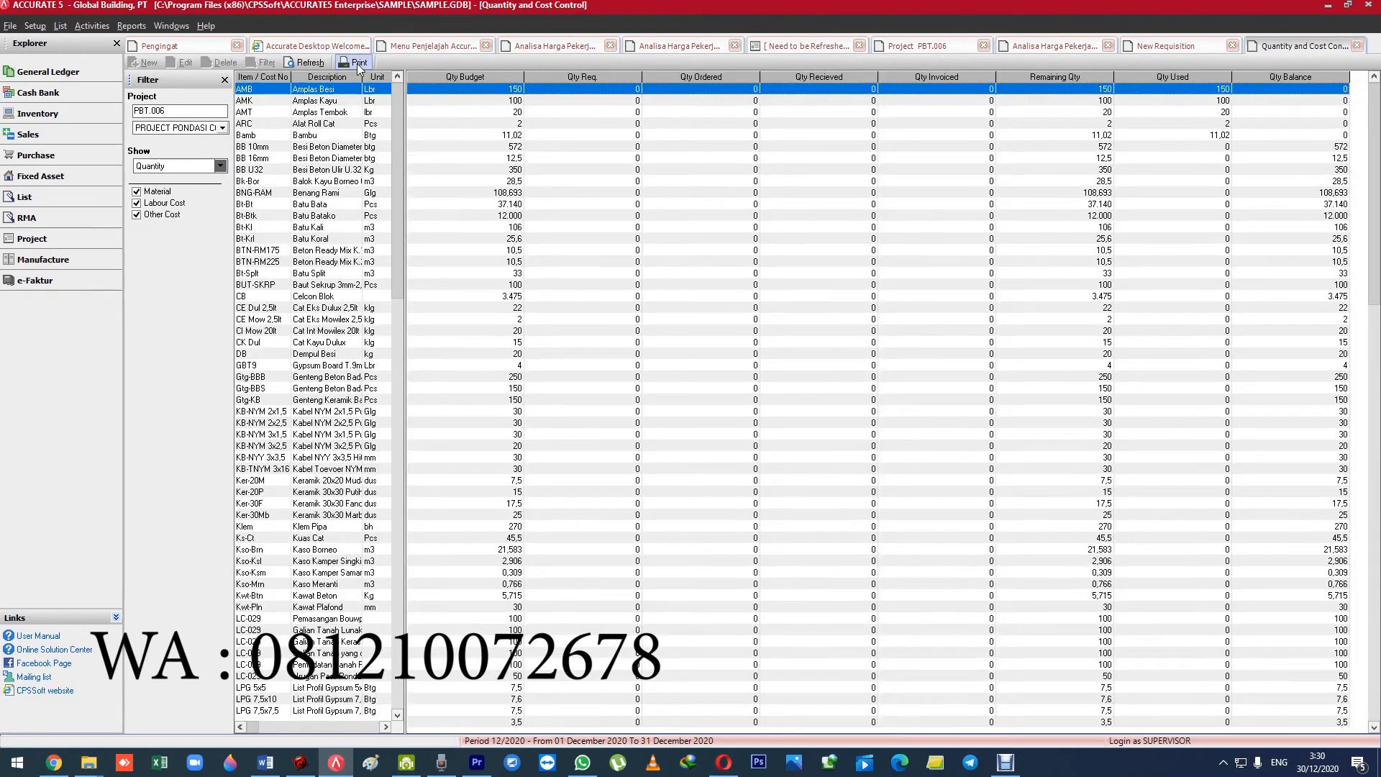
Examine the budgeted, requested and remaining quantities of several materials in the quantity and cost control.
click(608, 112)
click(507, 182)
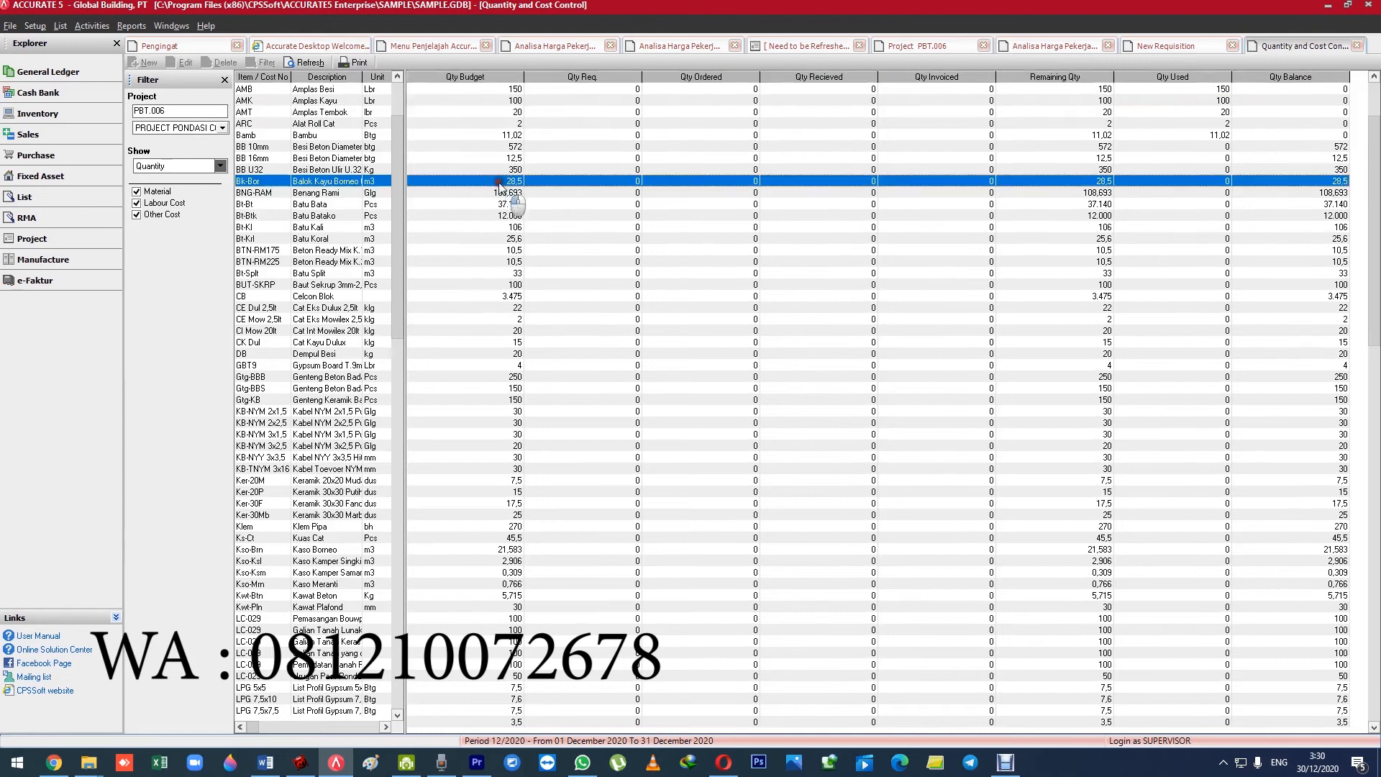
click(585, 217)
click(447, 239)
click(308, 182)
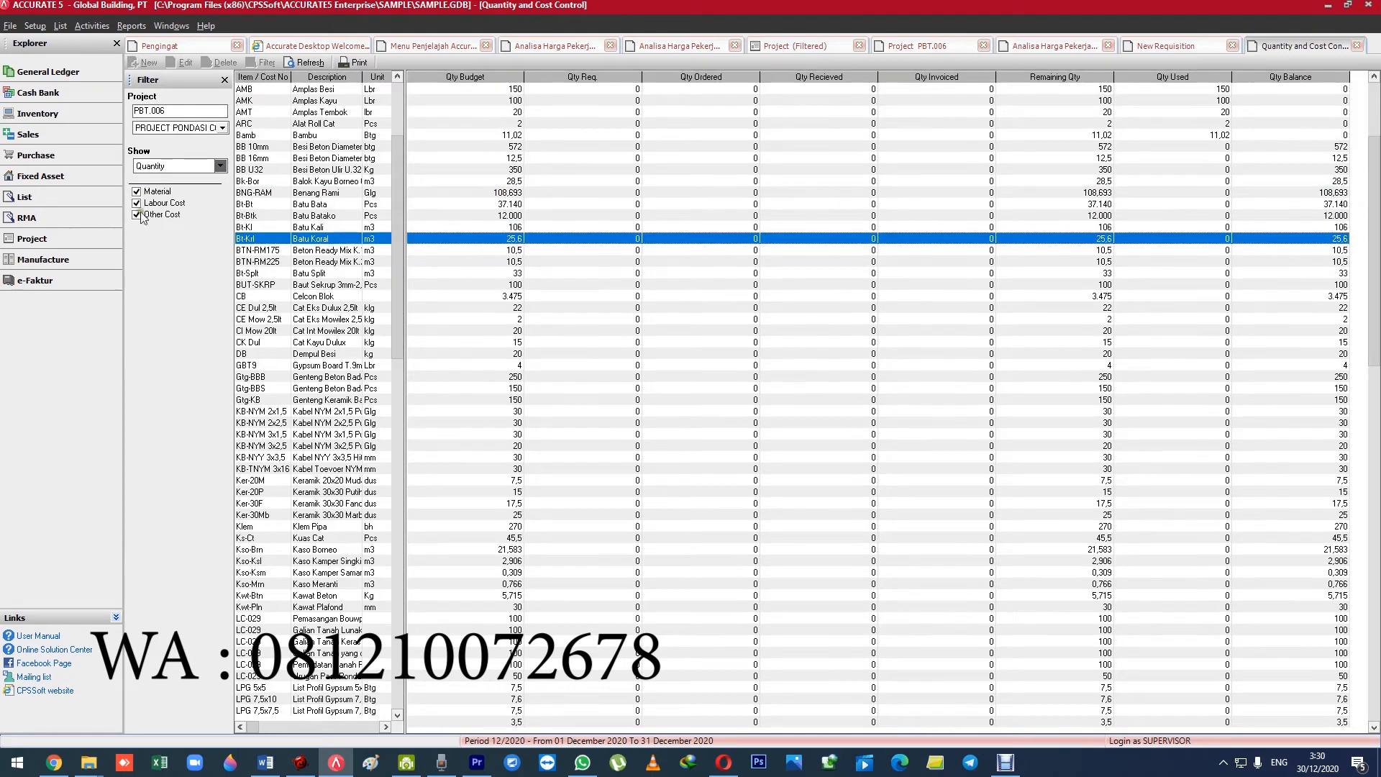
Show Cost for the project's items and examine the budget, ordered, invoiced and remaining costs of several materials.
click(159, 166)
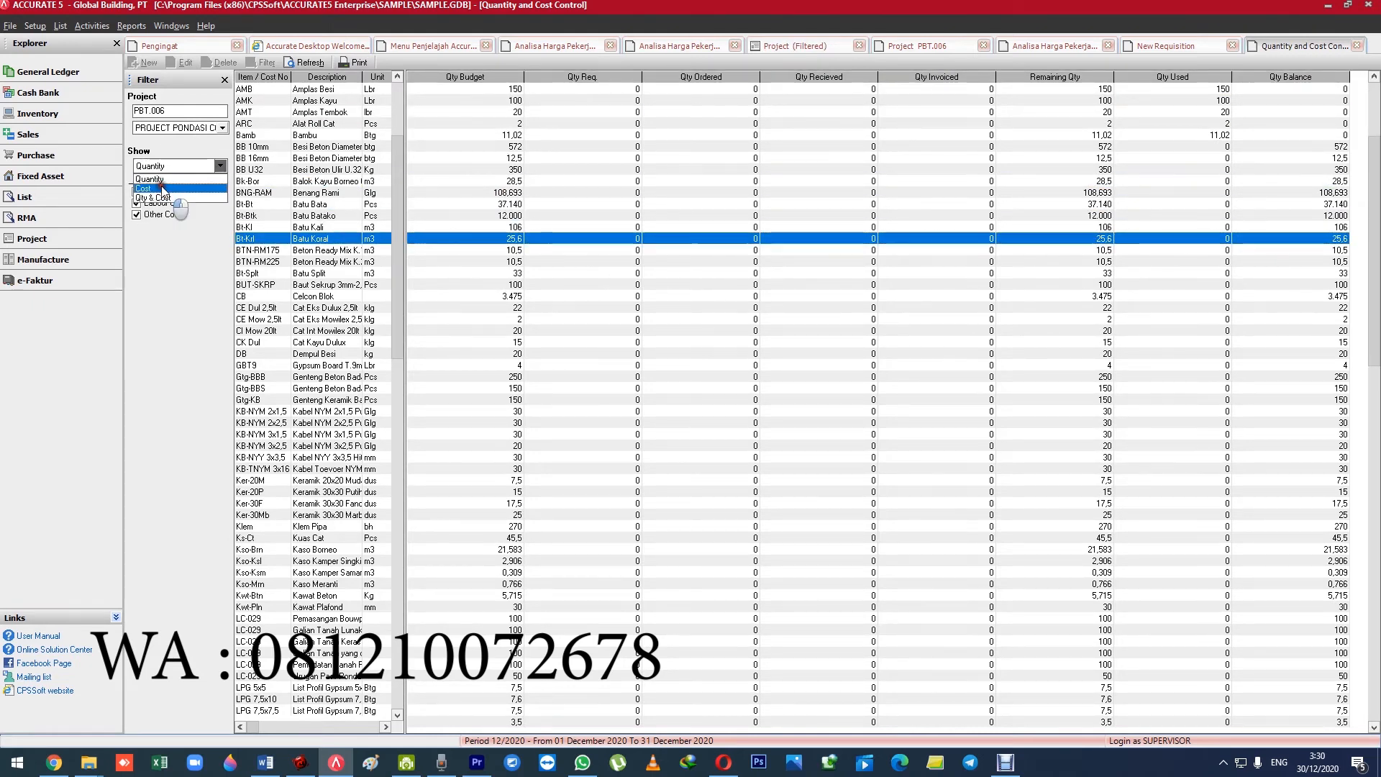
click(164, 188)
click(545, 135)
click(460, 91)
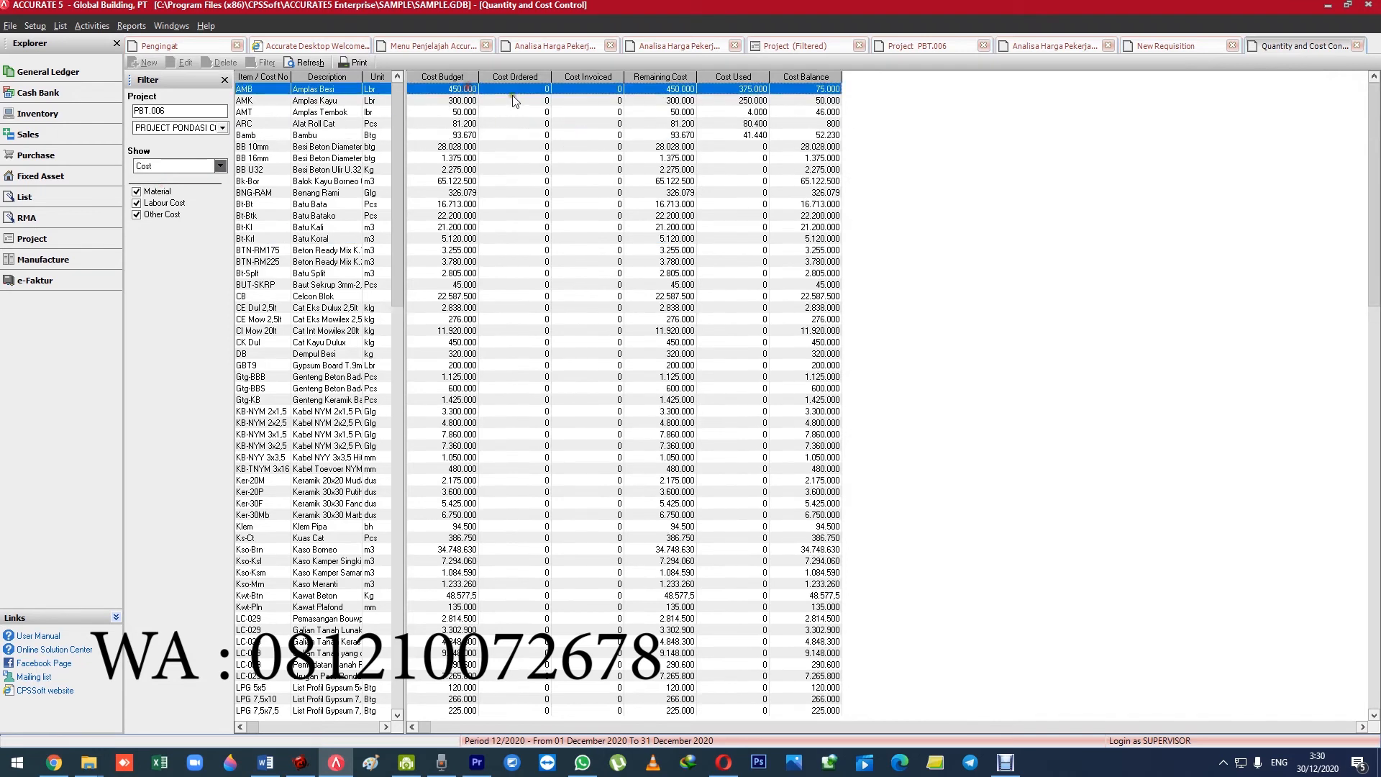
click(510, 97)
click(546, 125)
click(518, 89)
click(519, 113)
click(519, 149)
click(523, 181)
click(524, 216)
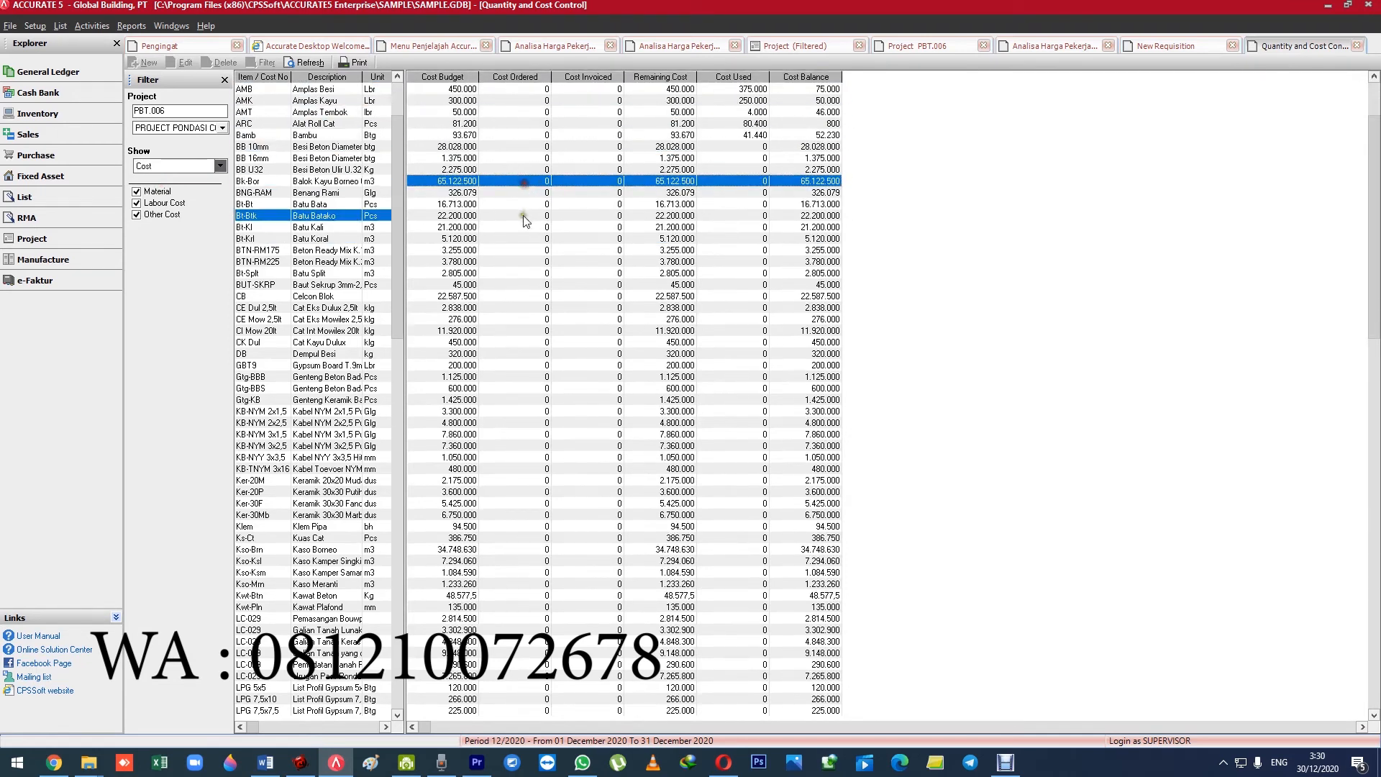
click(559, 239)
click(568, 273)
click(560, 135)
click(545, 147)
click(523, 206)
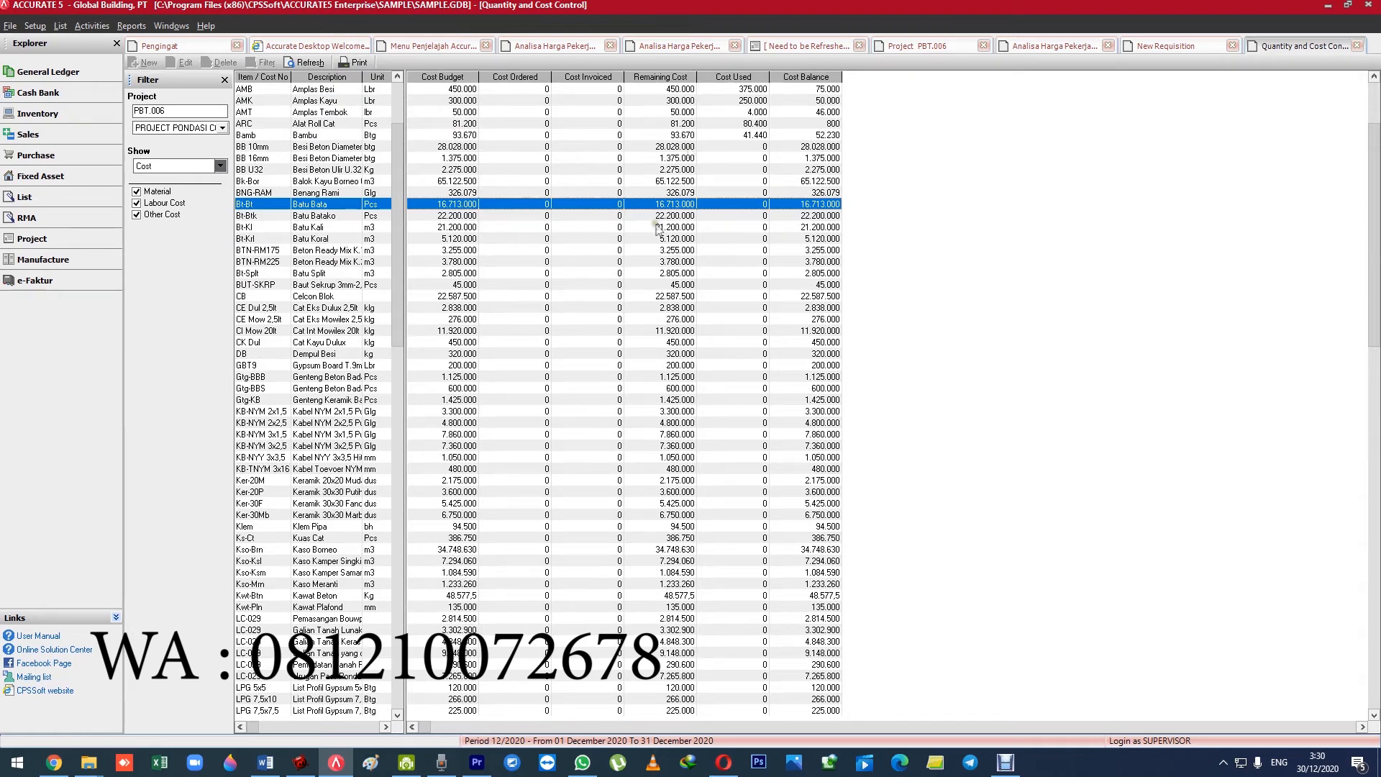
click(525, 136)
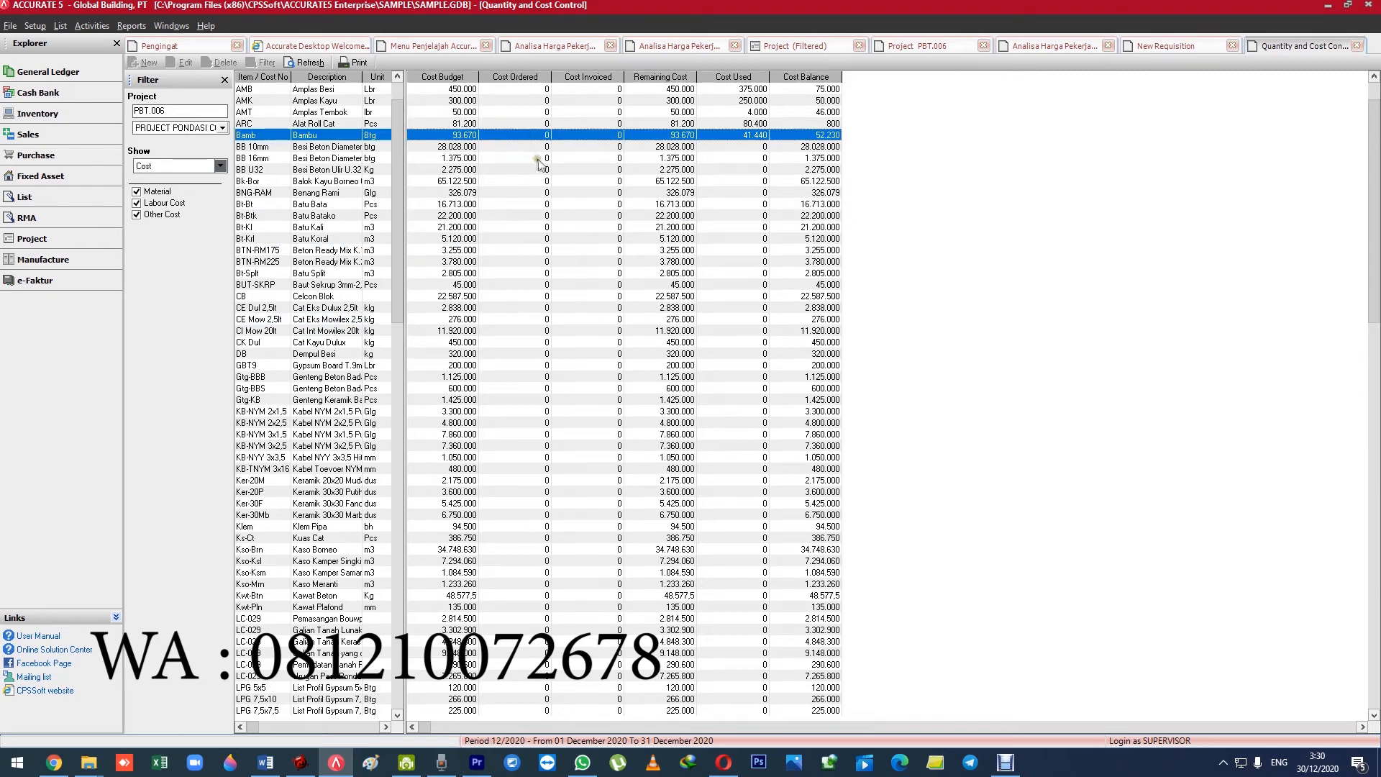
Show Quantity for the project's items again and widen the item list pane slightly.
click(152, 164)
click(162, 184)
click(513, 237)
click(554, 180)
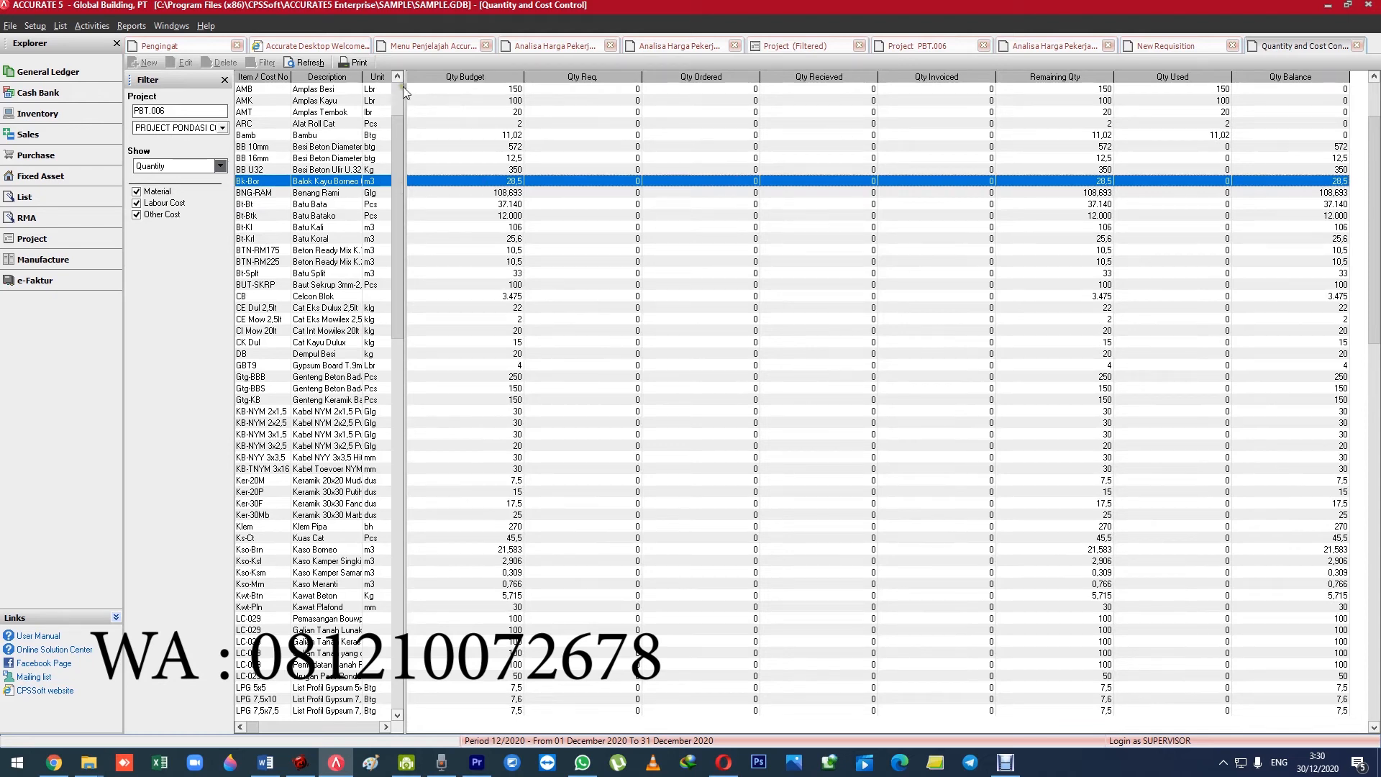
drag(405, 92, 432, 107)
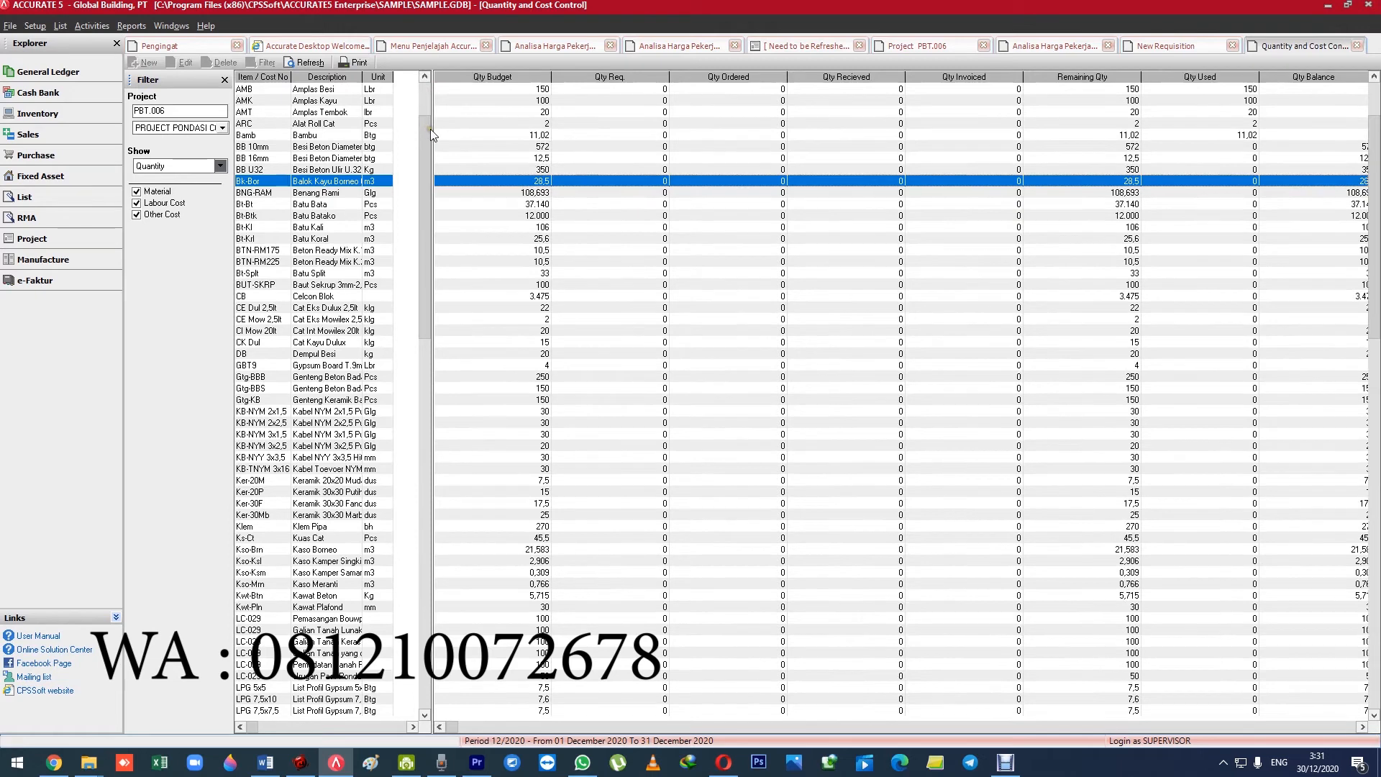
Narrow the item list pane slightly in the quantity and cost control and select the BB 16mm material.
drag(430, 128, 418, 128)
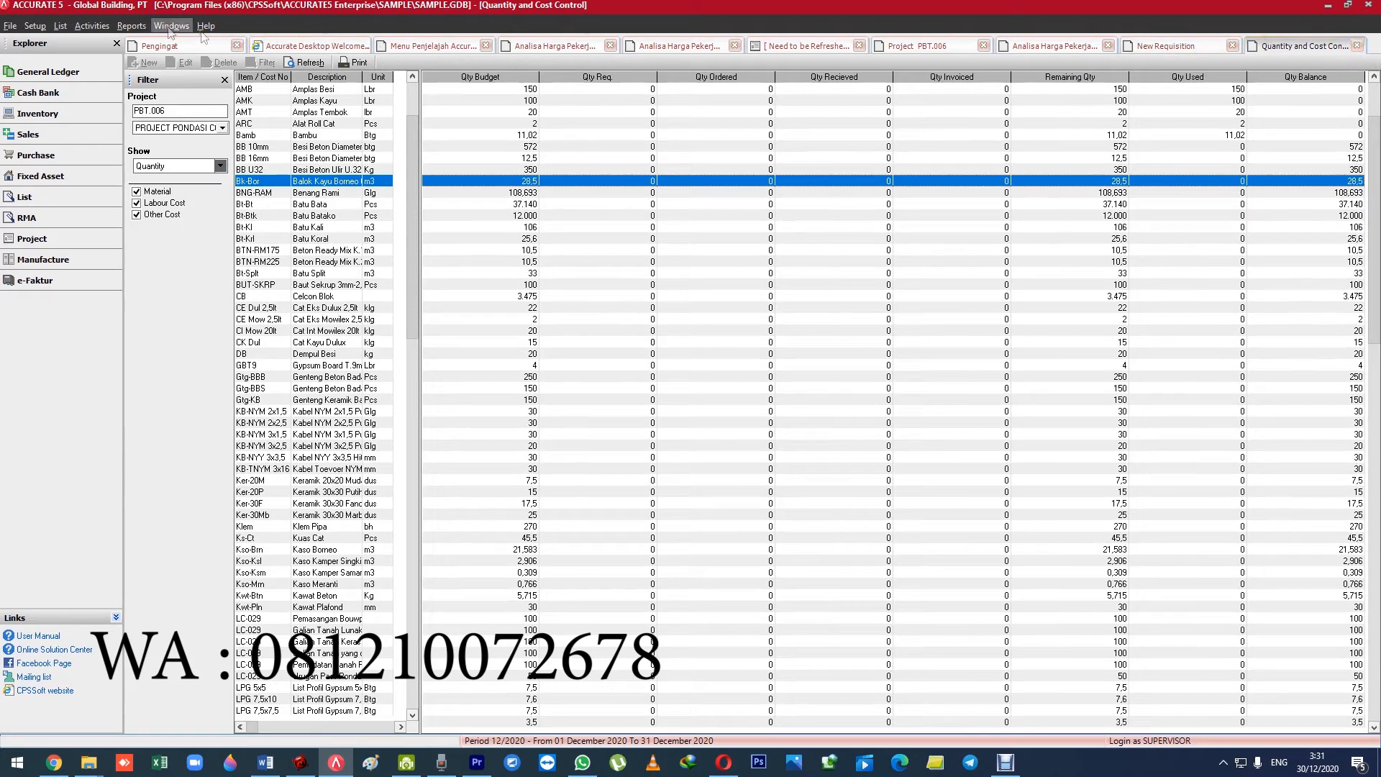
click(94, 26)
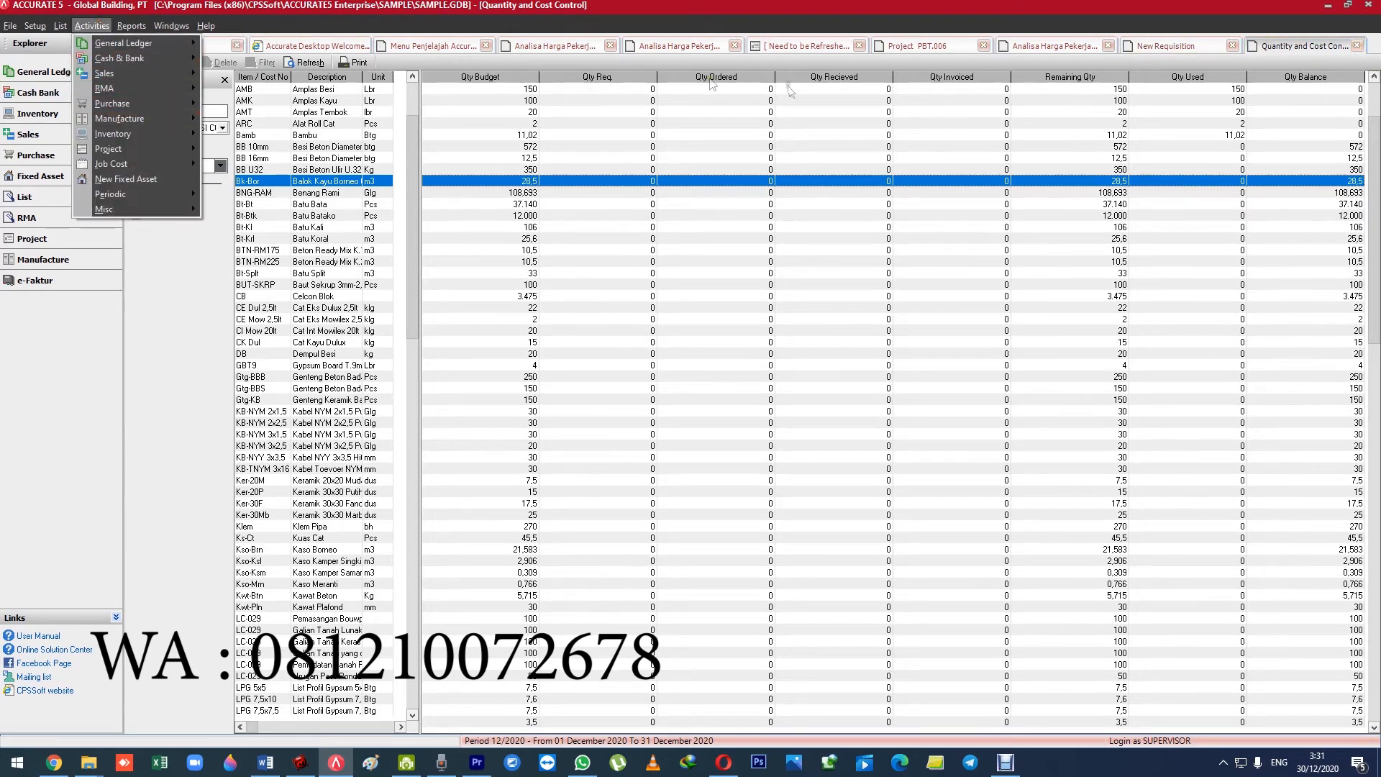
click(100, 31)
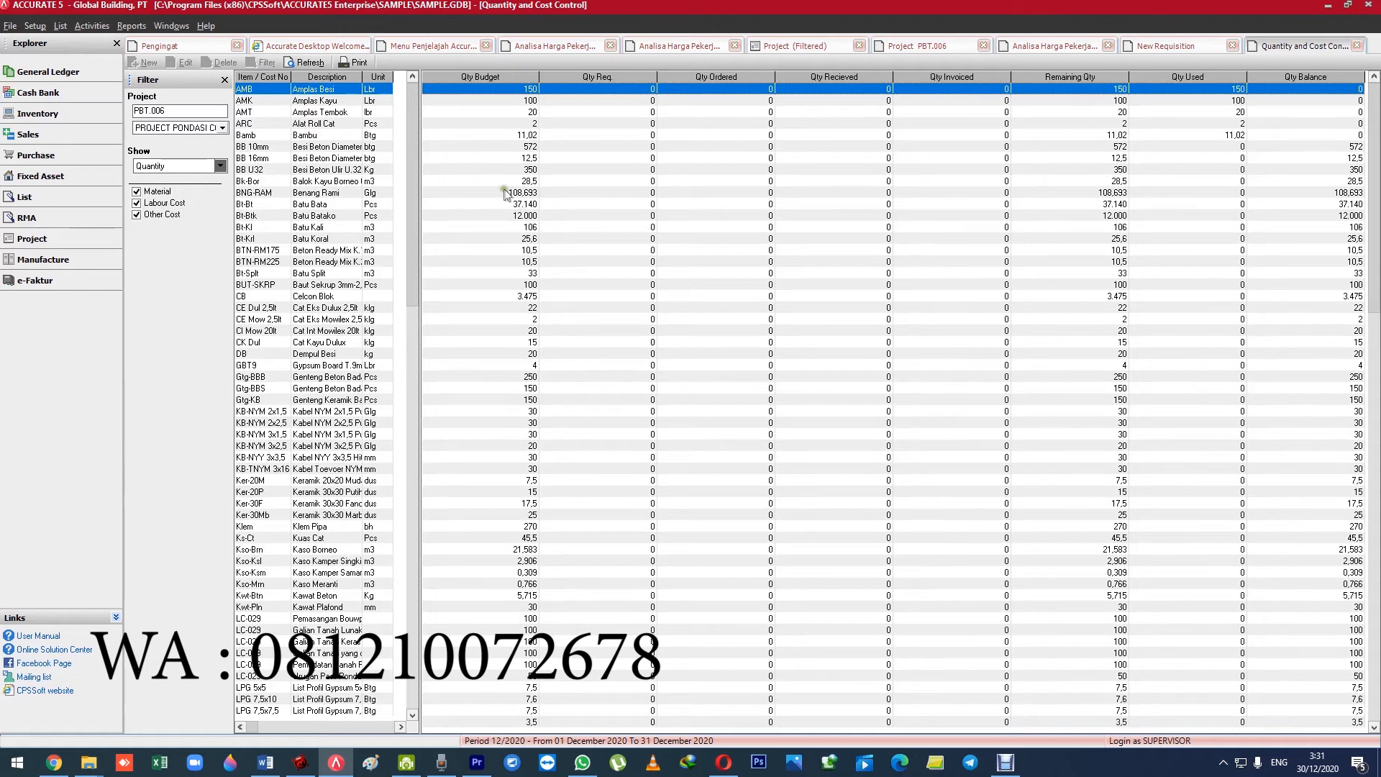
click(684, 215)
click(100, 28)
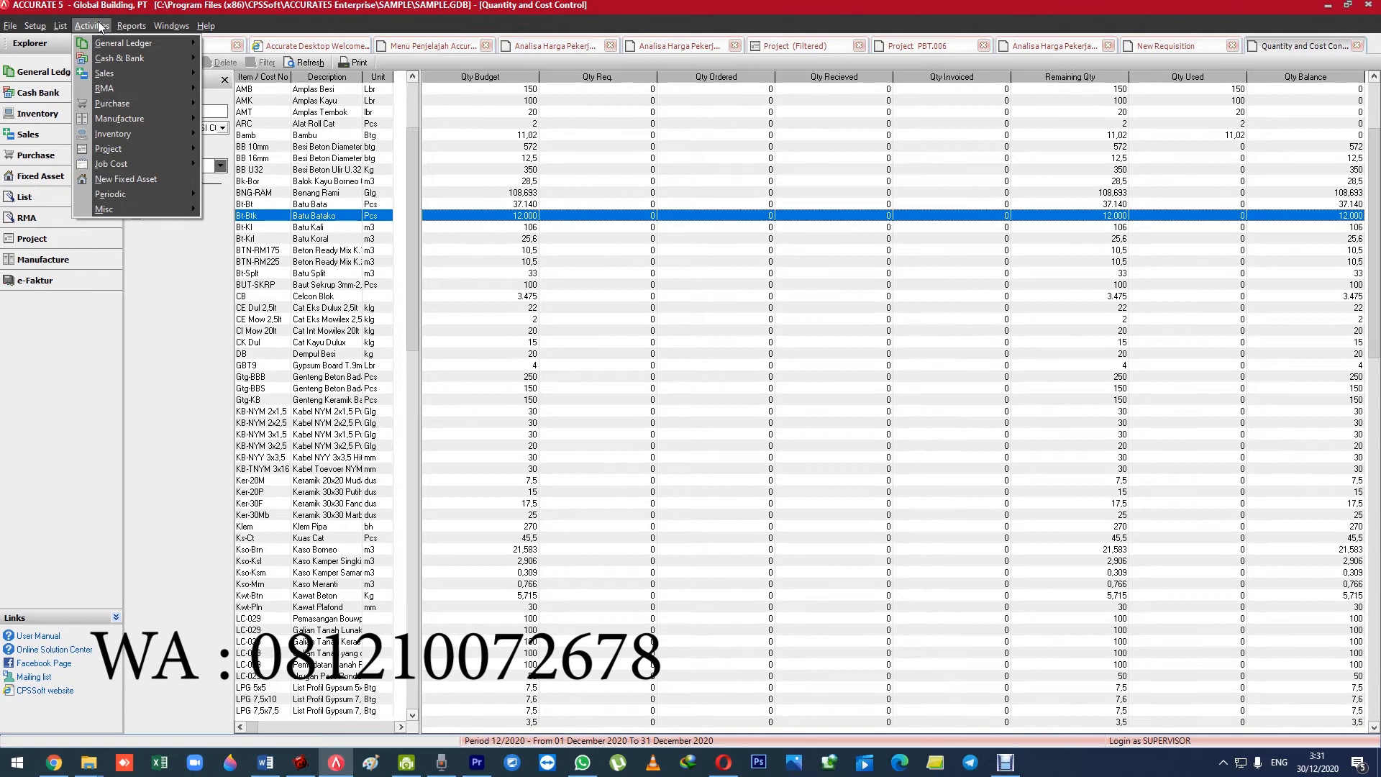
click(477, 158)
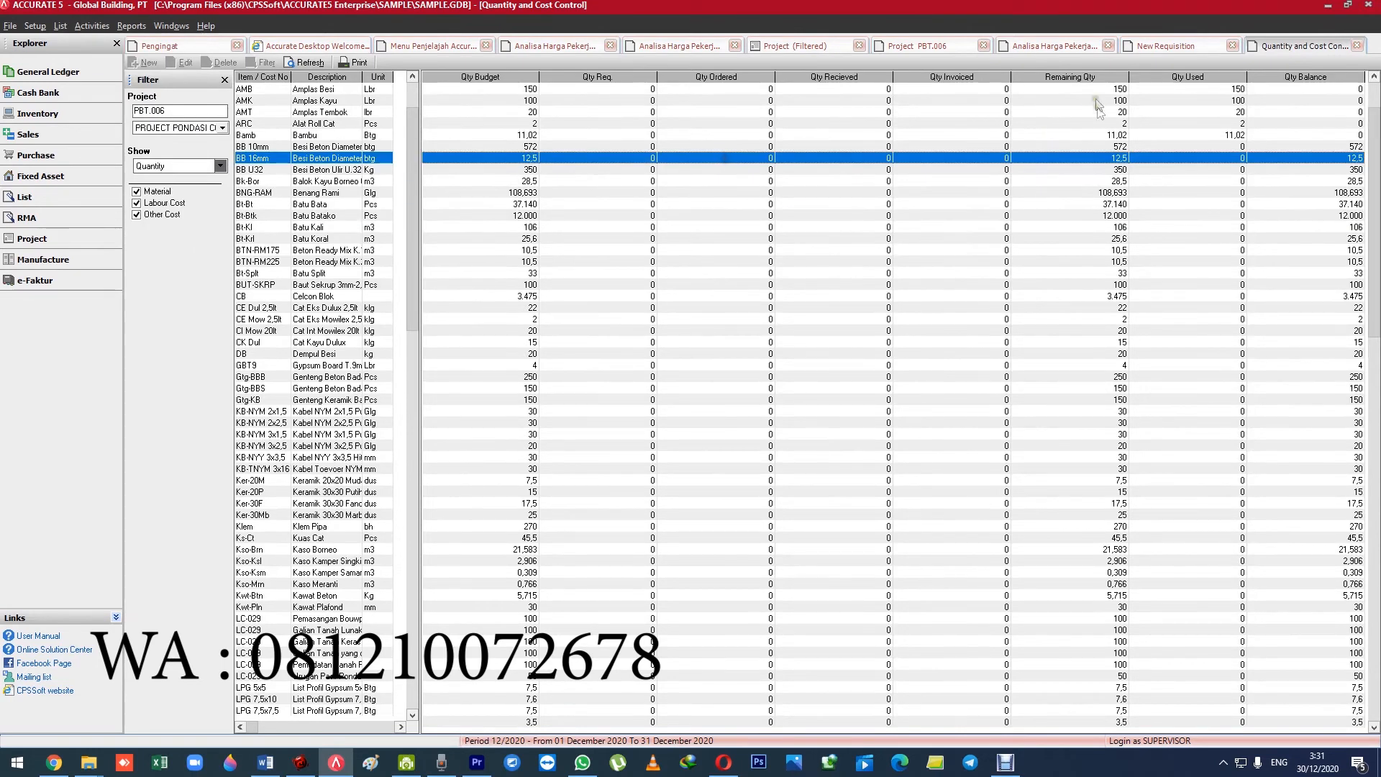
Return to project PBT.006 and create a project bill from it.
click(1173, 46)
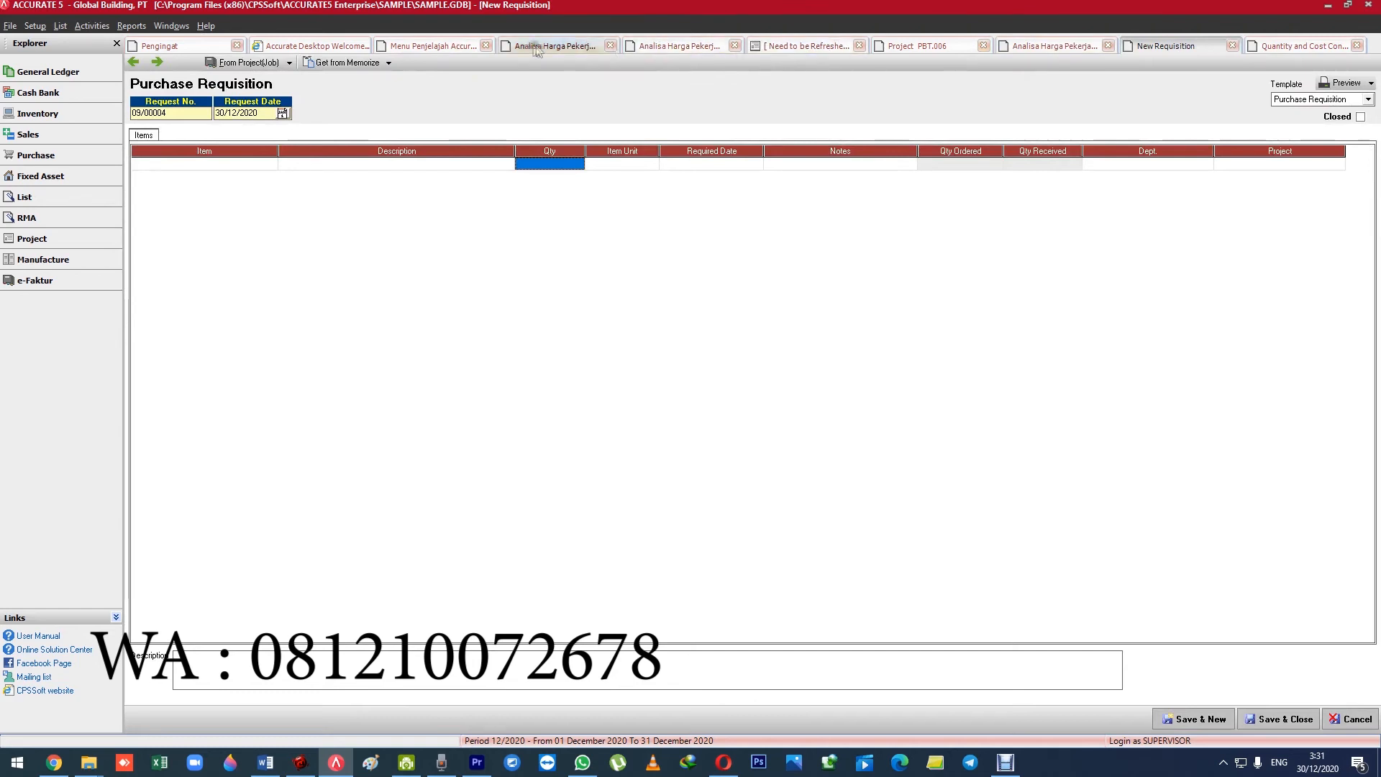
click(918, 46)
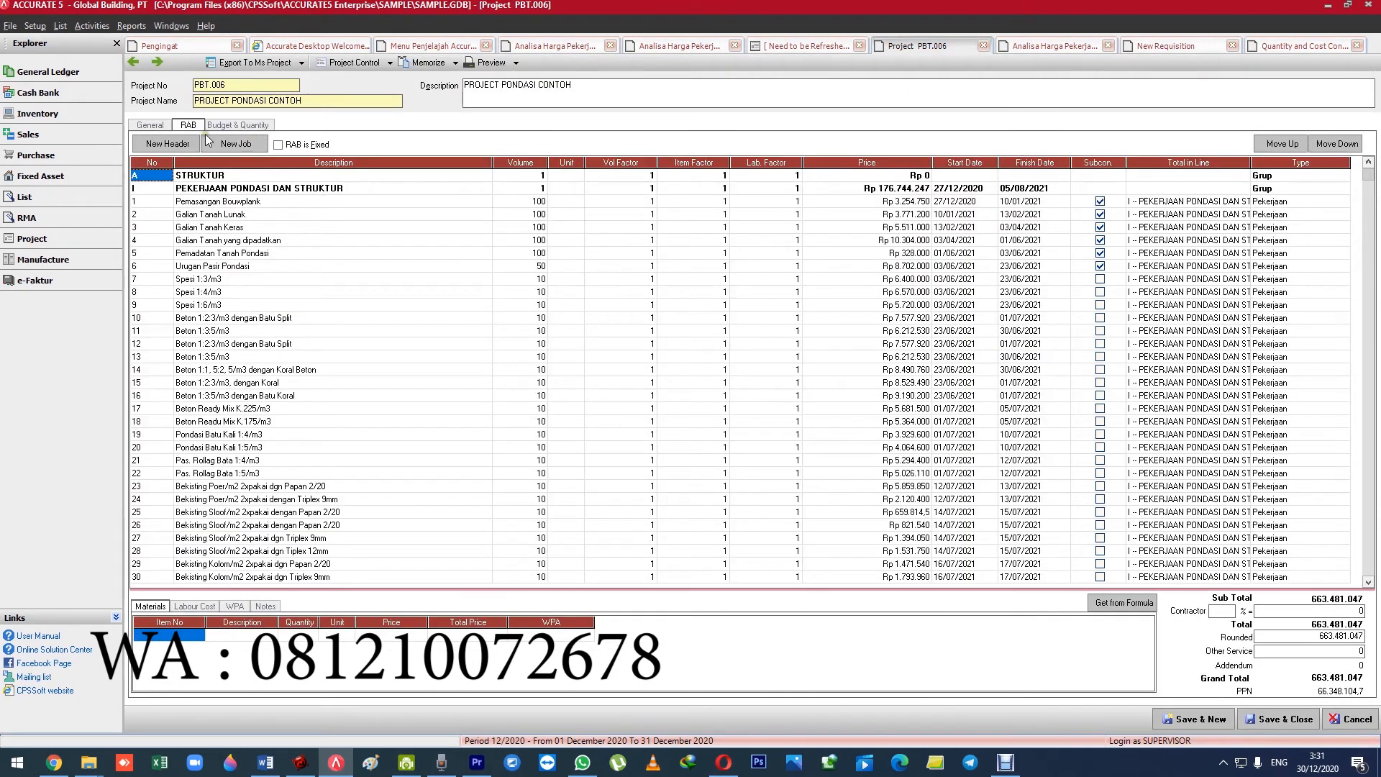
click(388, 62)
click(369, 127)
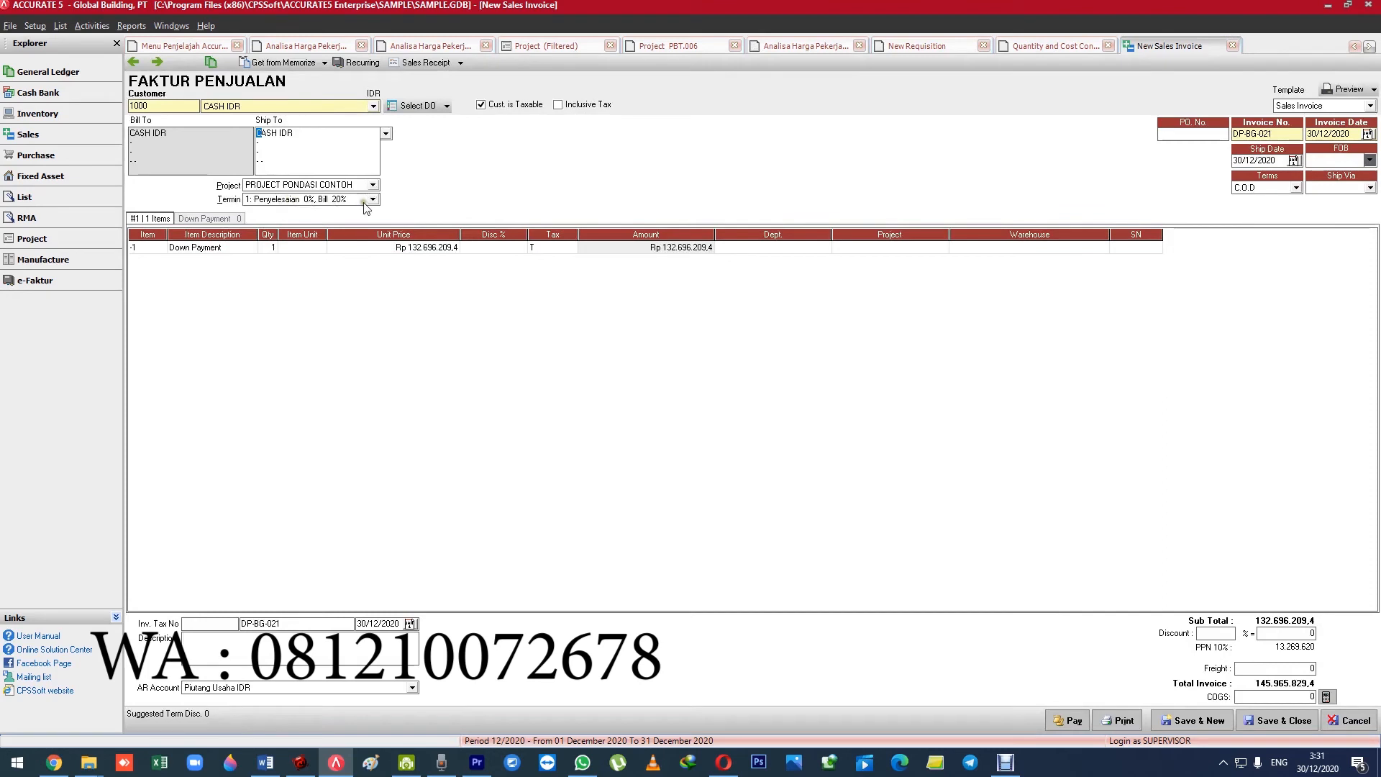
Try to bill term 3 (Penyelesaian 40%, Bill 20%), and save the invoice with term 1 as the down payment.
click(331, 200)
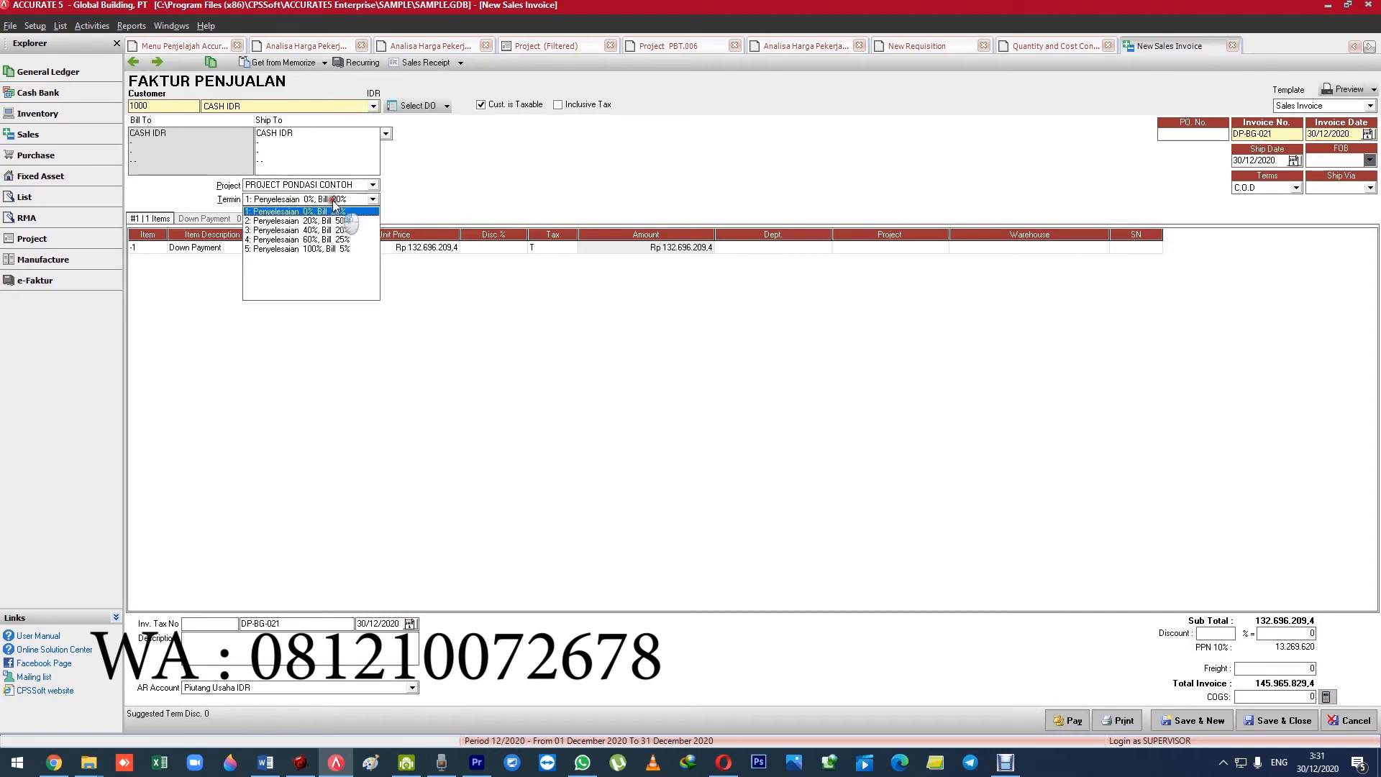
click(320, 231)
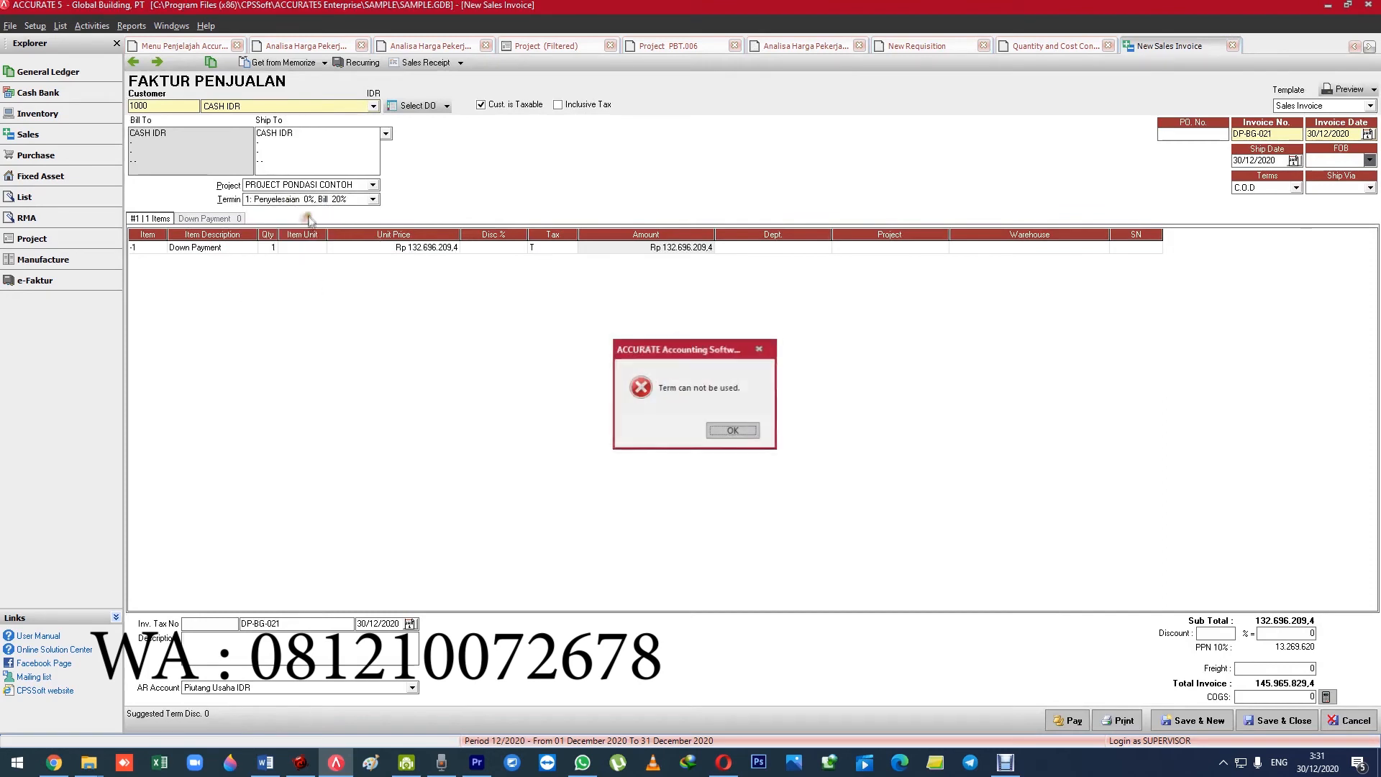
click(749, 431)
click(158, 63)
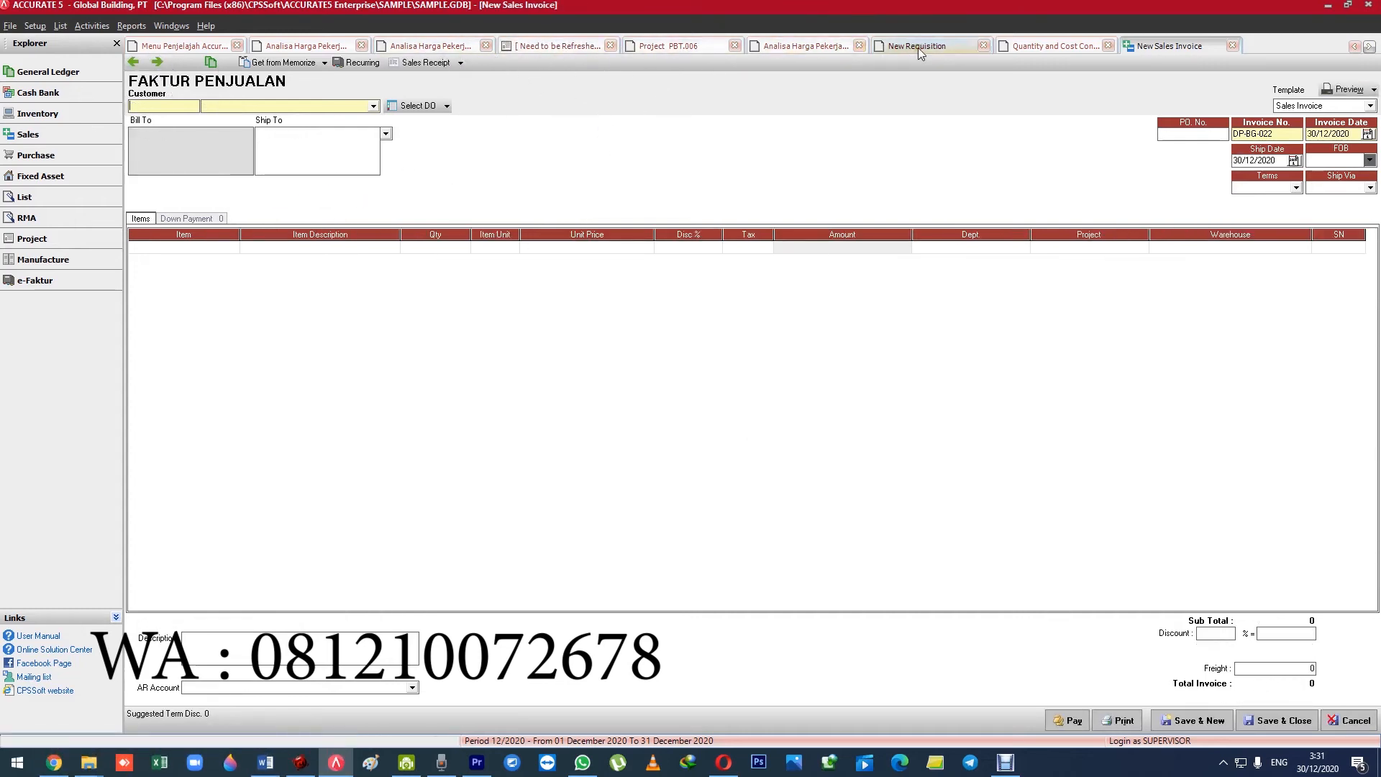
Create another project bill from project PBT.006 and set the unit price of Tagihan Proyek to Rp 335.000.000.
click(657, 48)
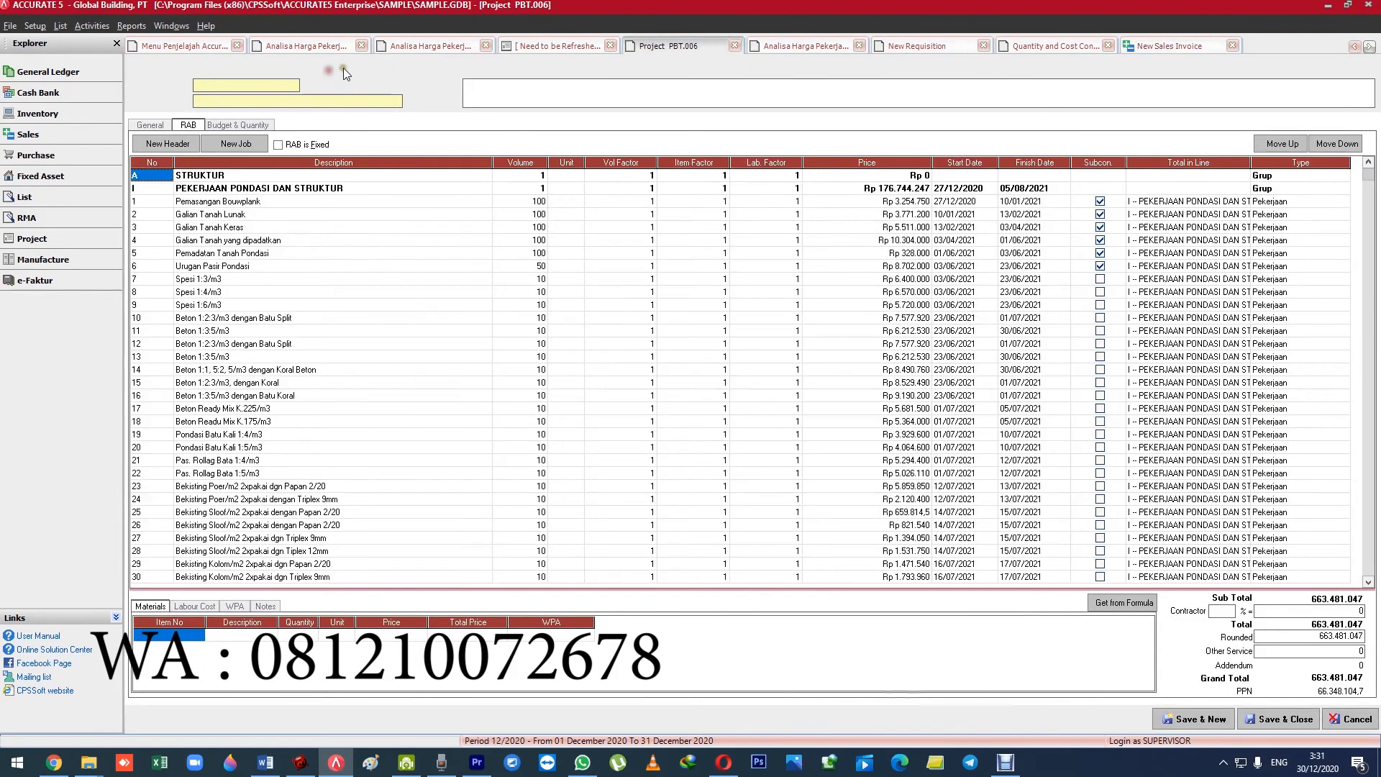
click(347, 63)
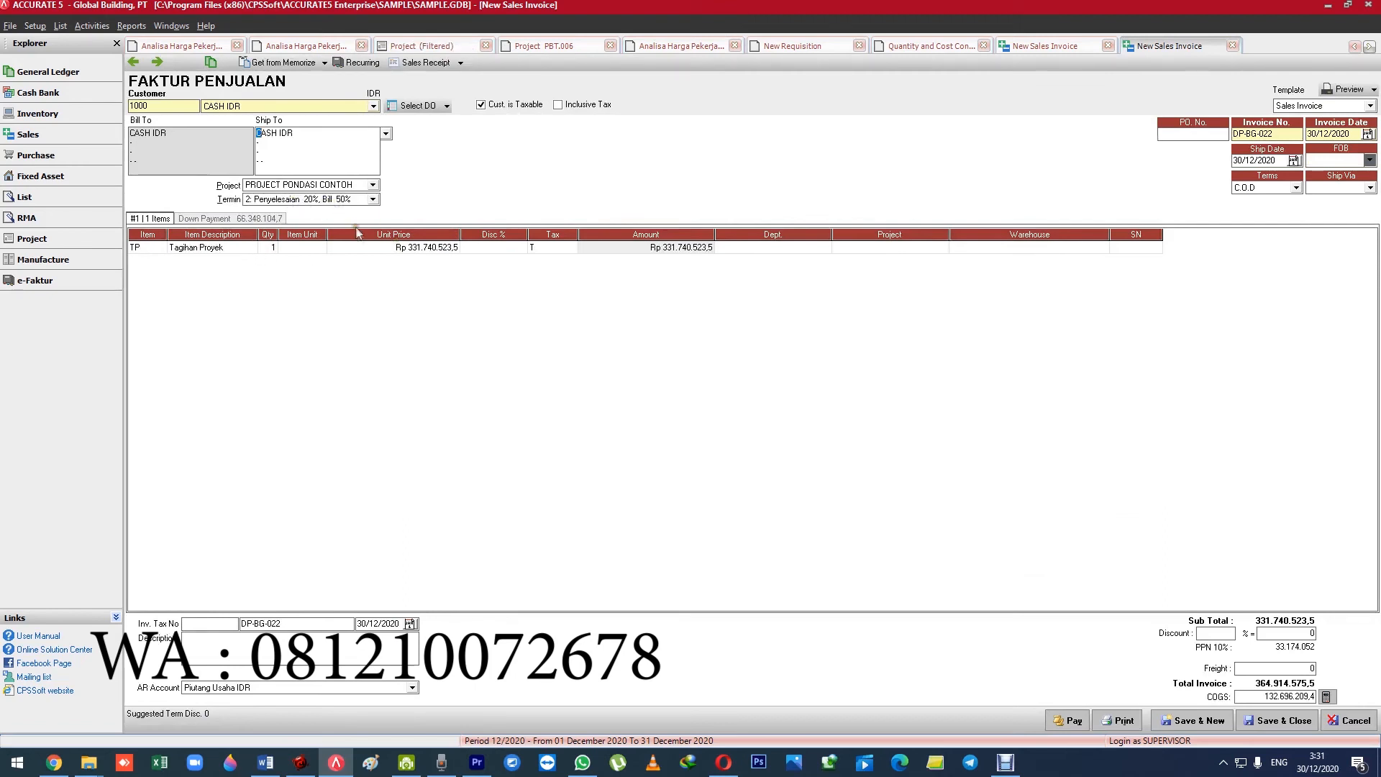
click(393, 252)
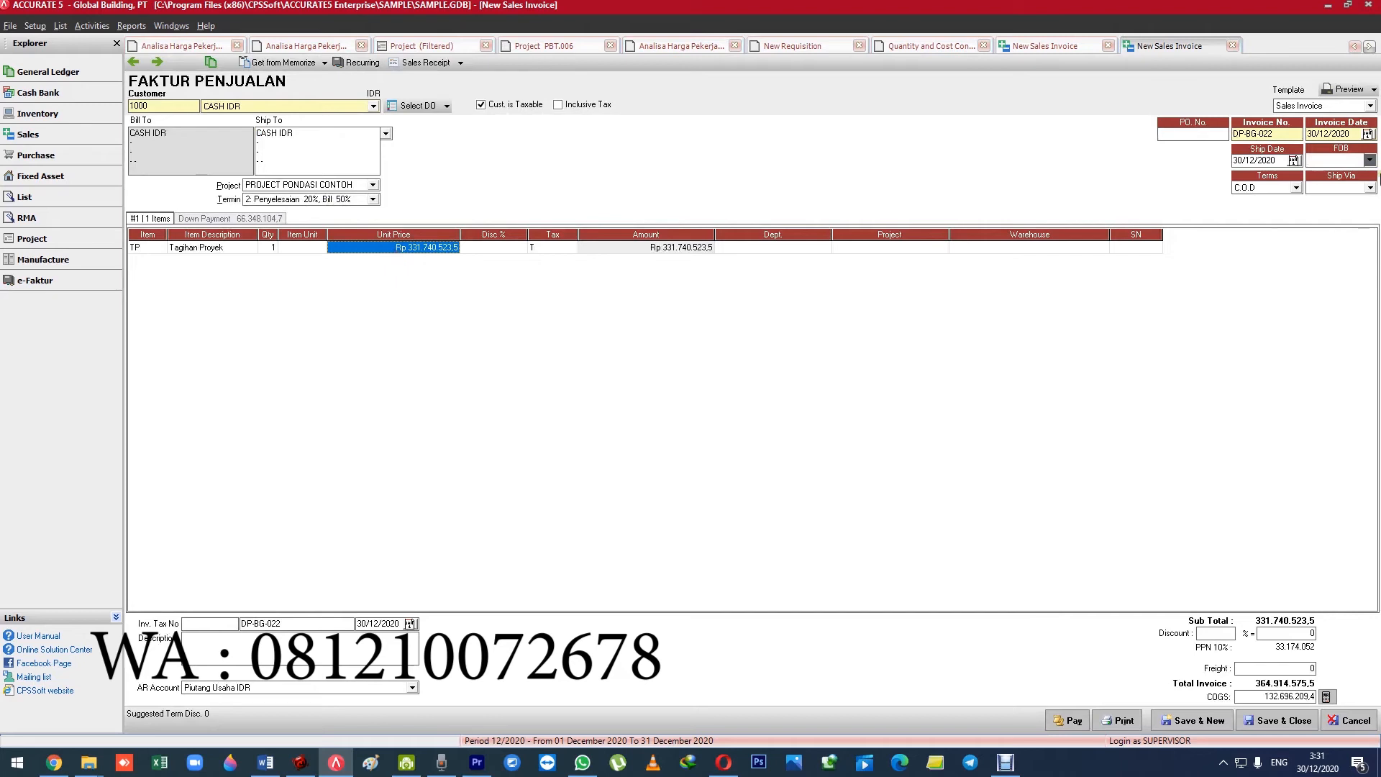
text(33500000)
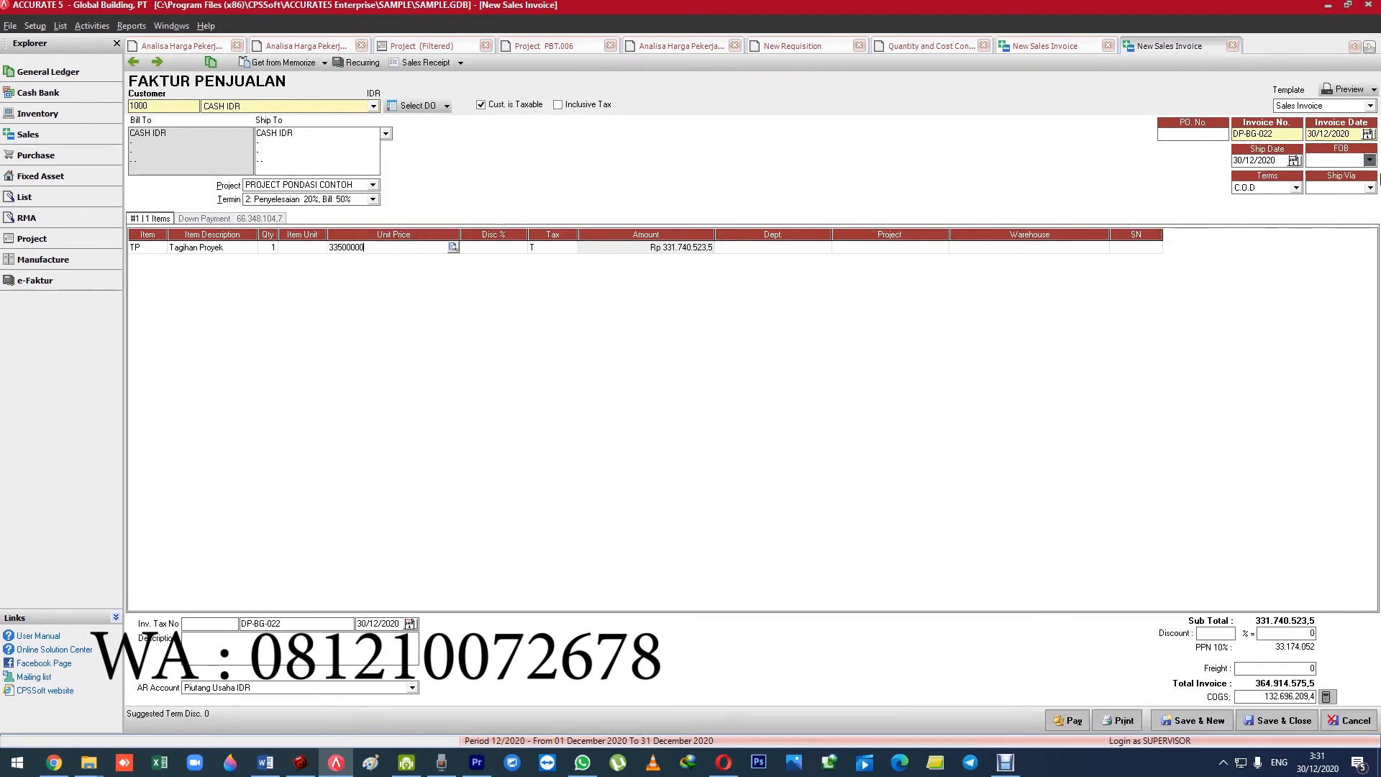
key(Tab)
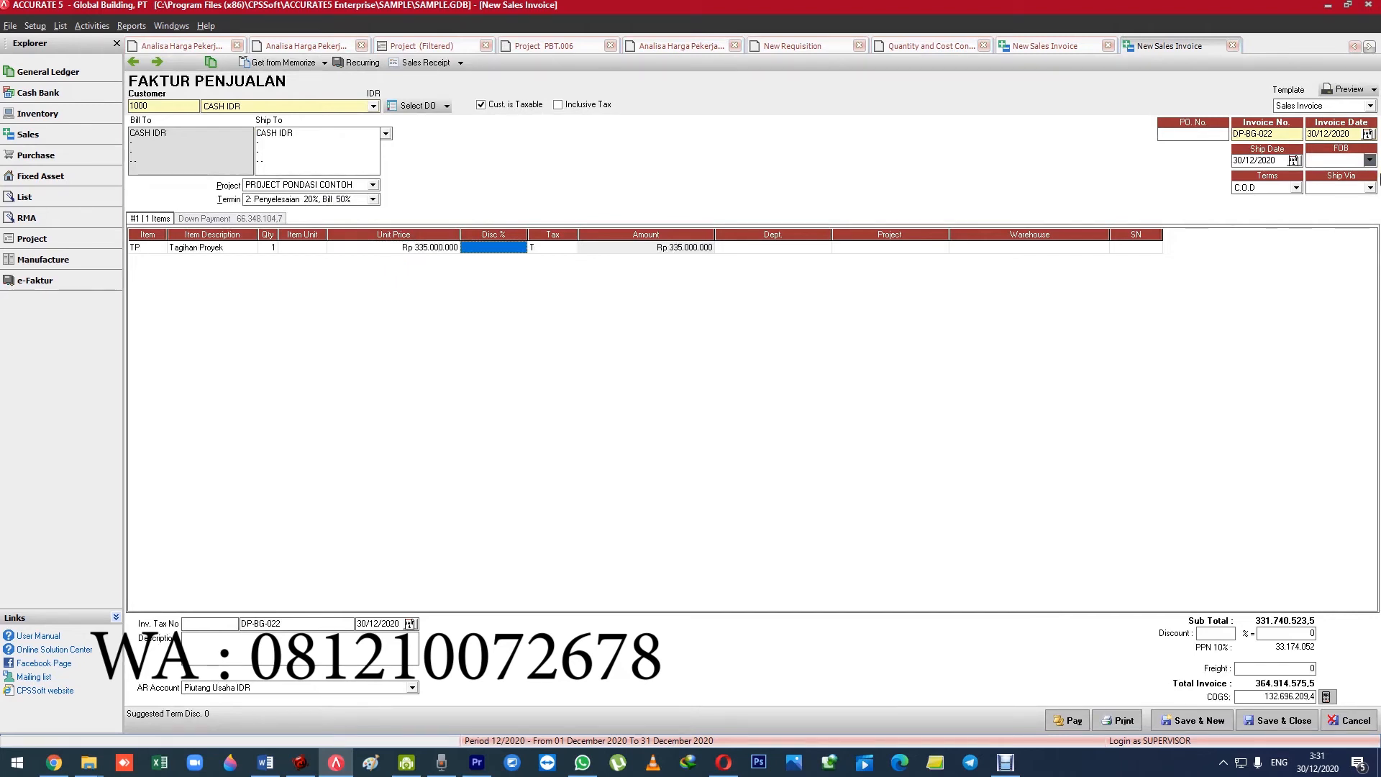
key(Down)
key(Down)
key(Up)
key(Right)
key(Right)
key(Right)
key(Right)
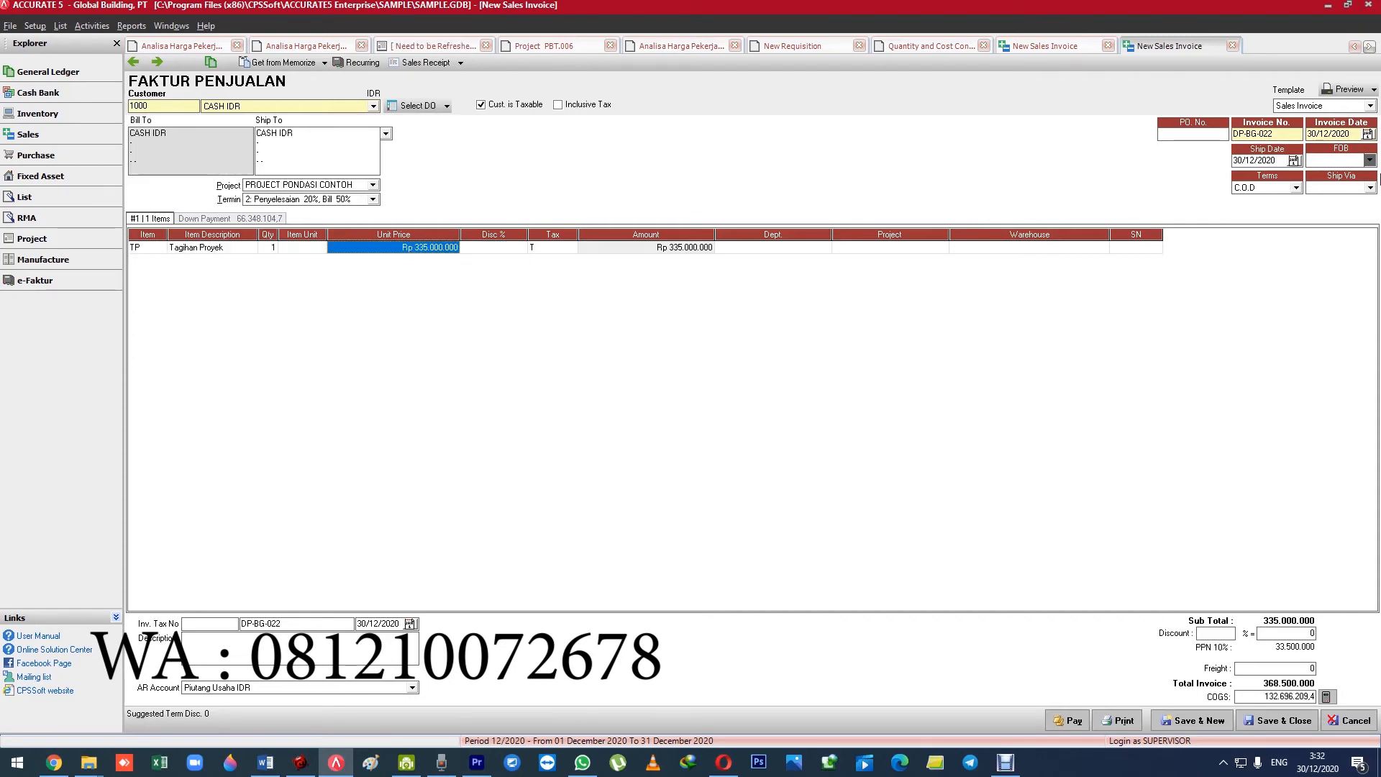
Compare the invoice's term options with the progress and bill percentages in the Payment Schedule of project PBT.006.
click(268, 200)
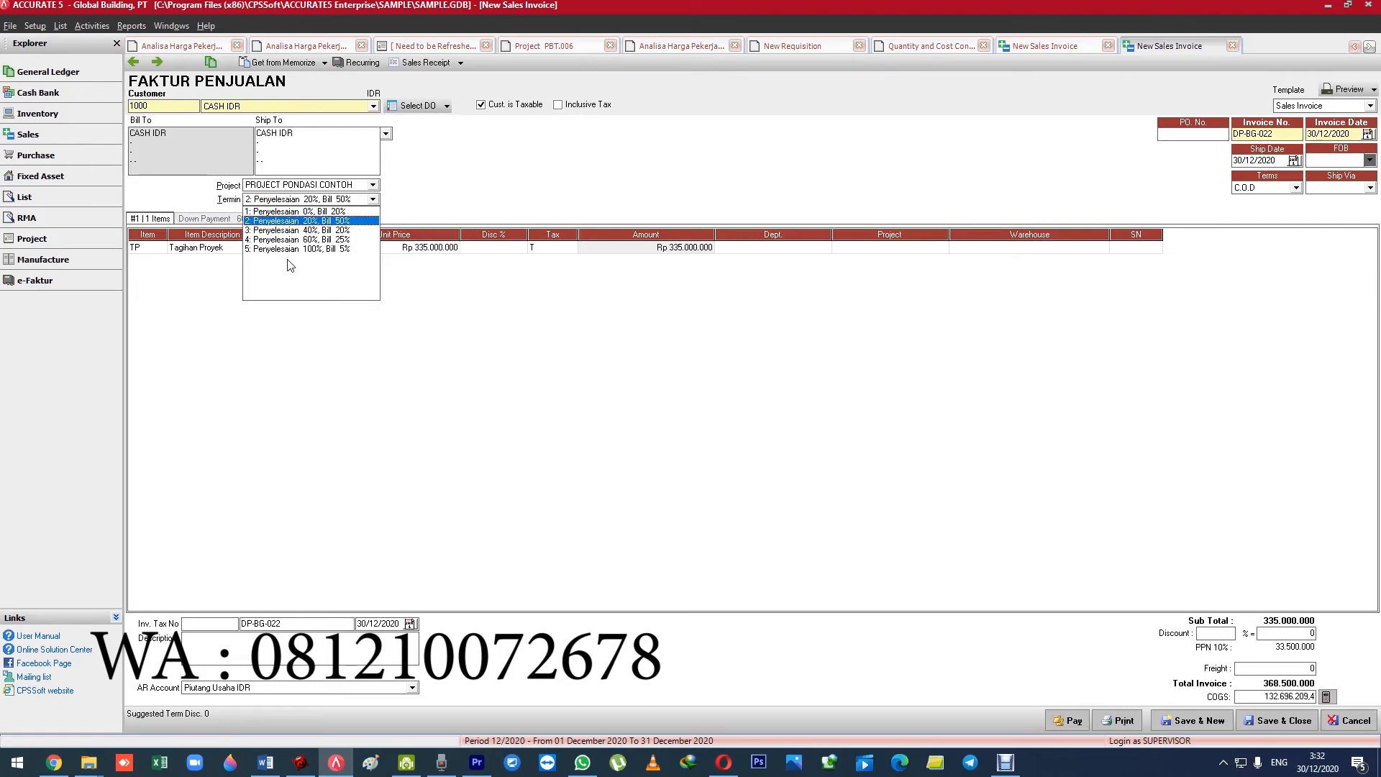
click(569, 48)
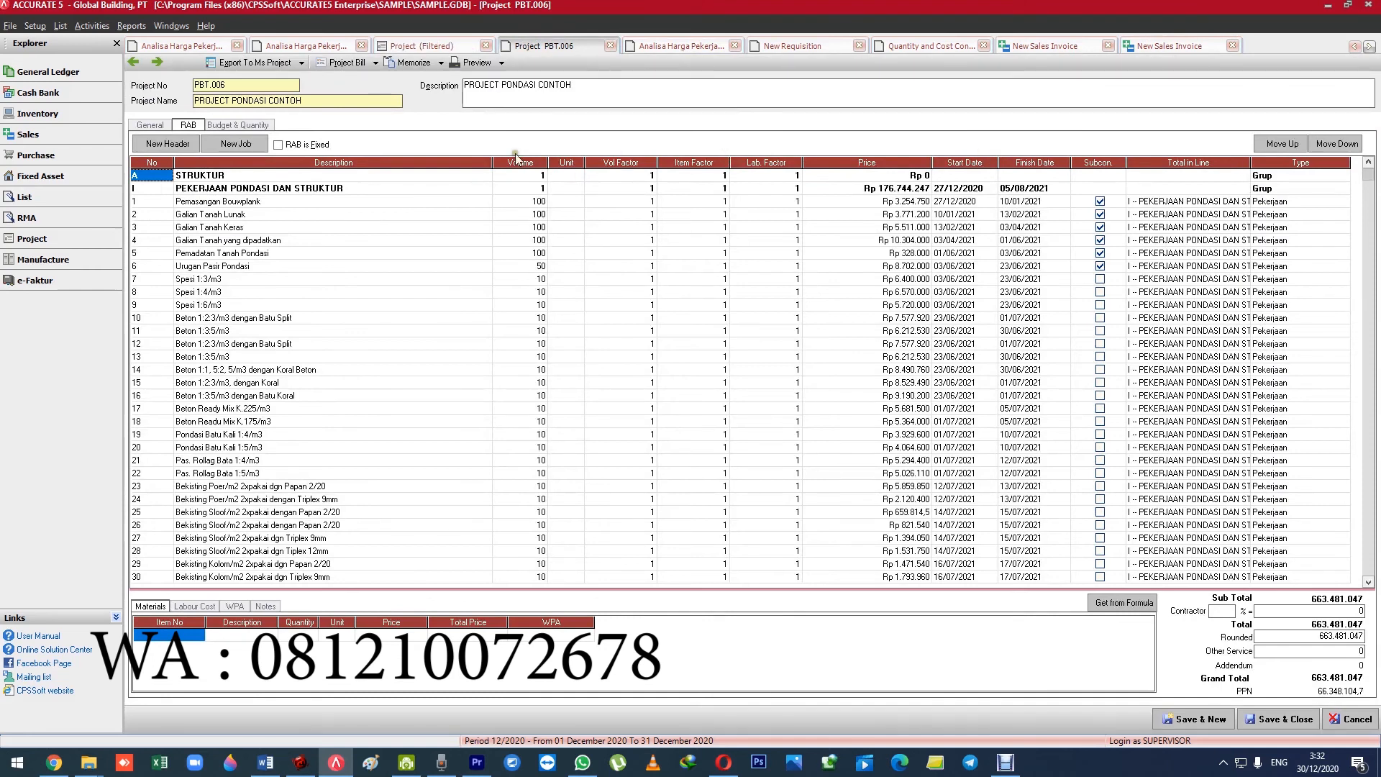
click(150, 125)
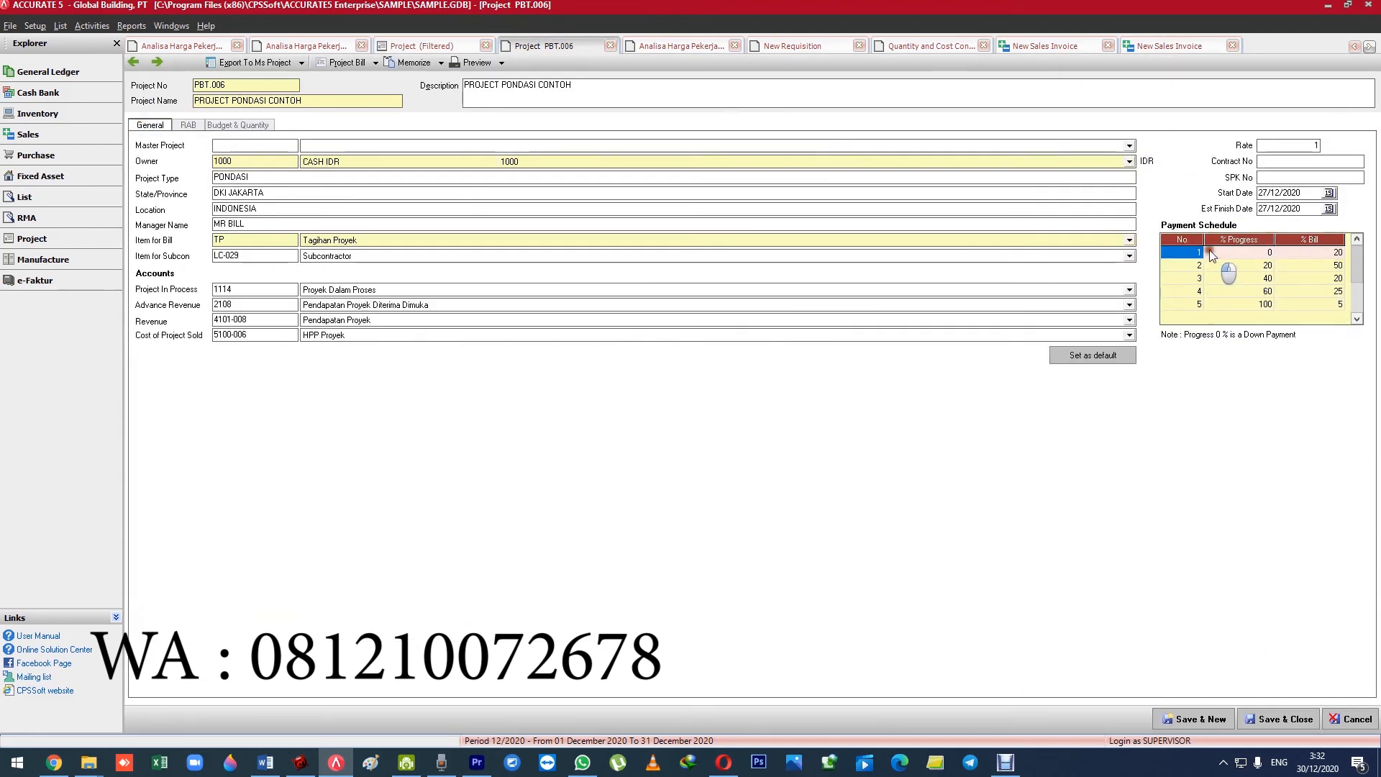
click(1221, 305)
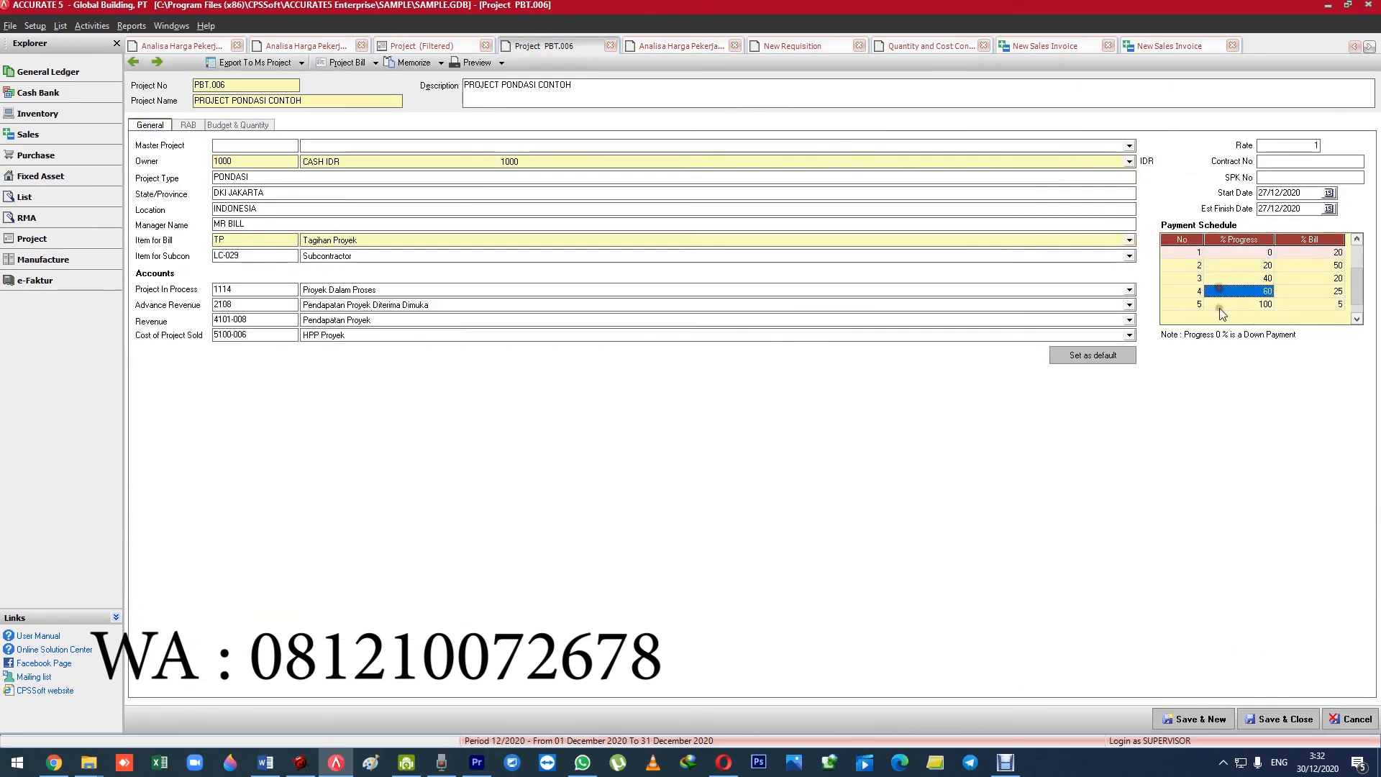
click(1224, 292)
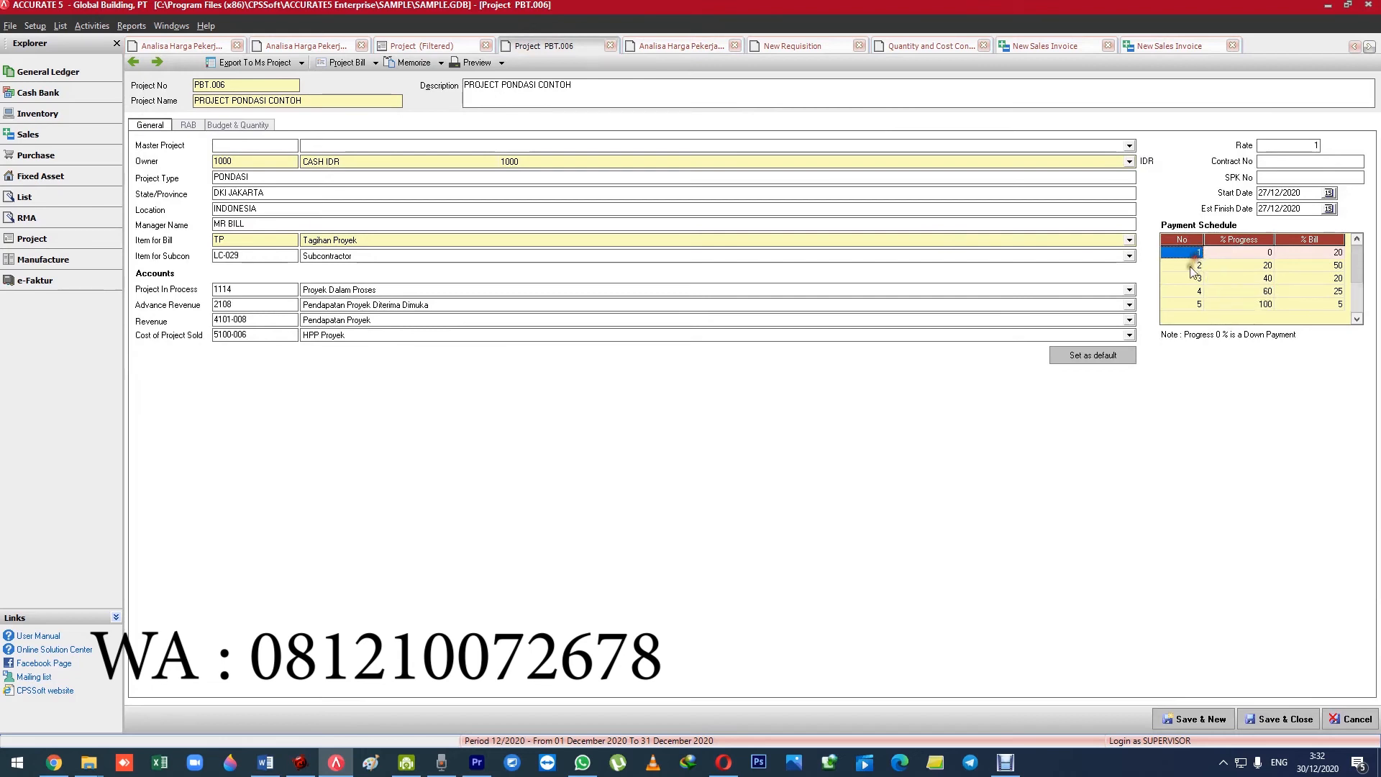
click(1185, 291)
click(1188, 305)
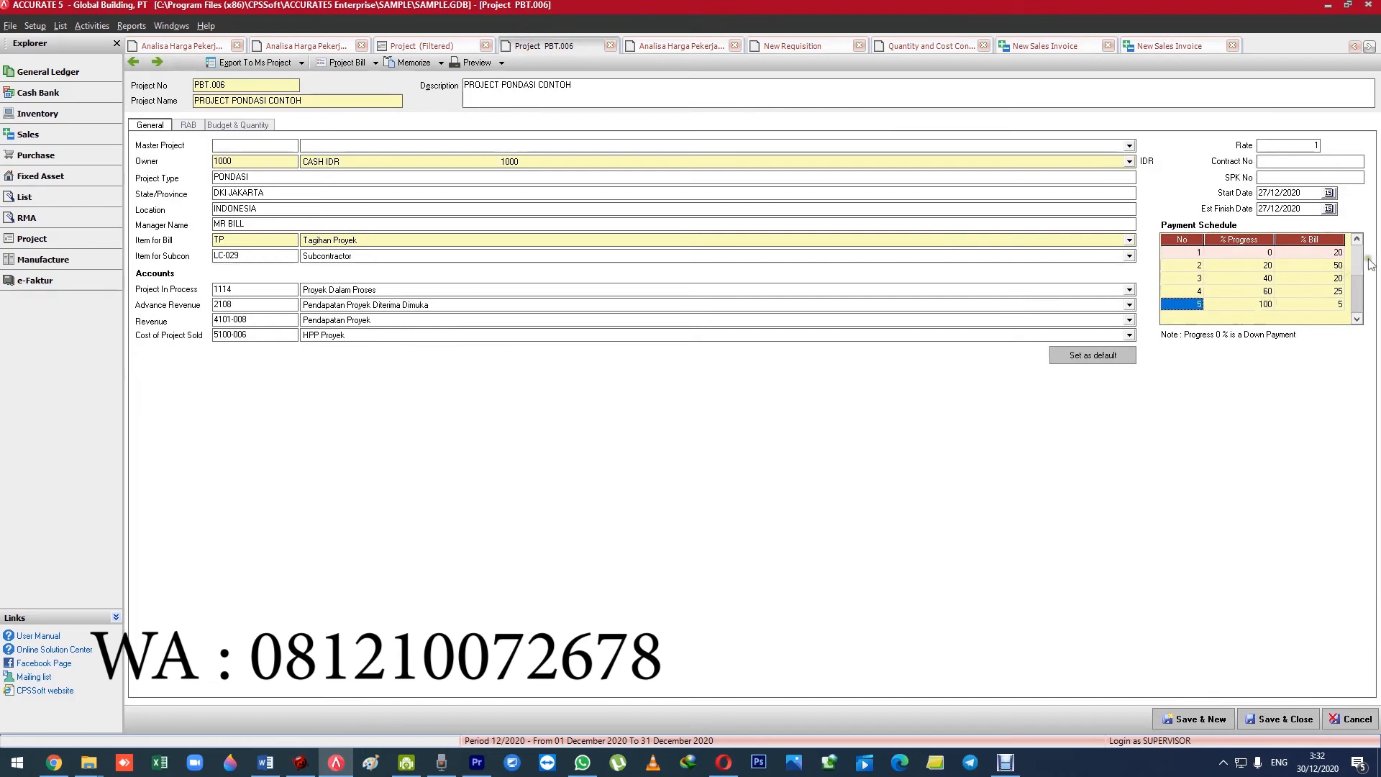
click(1253, 253)
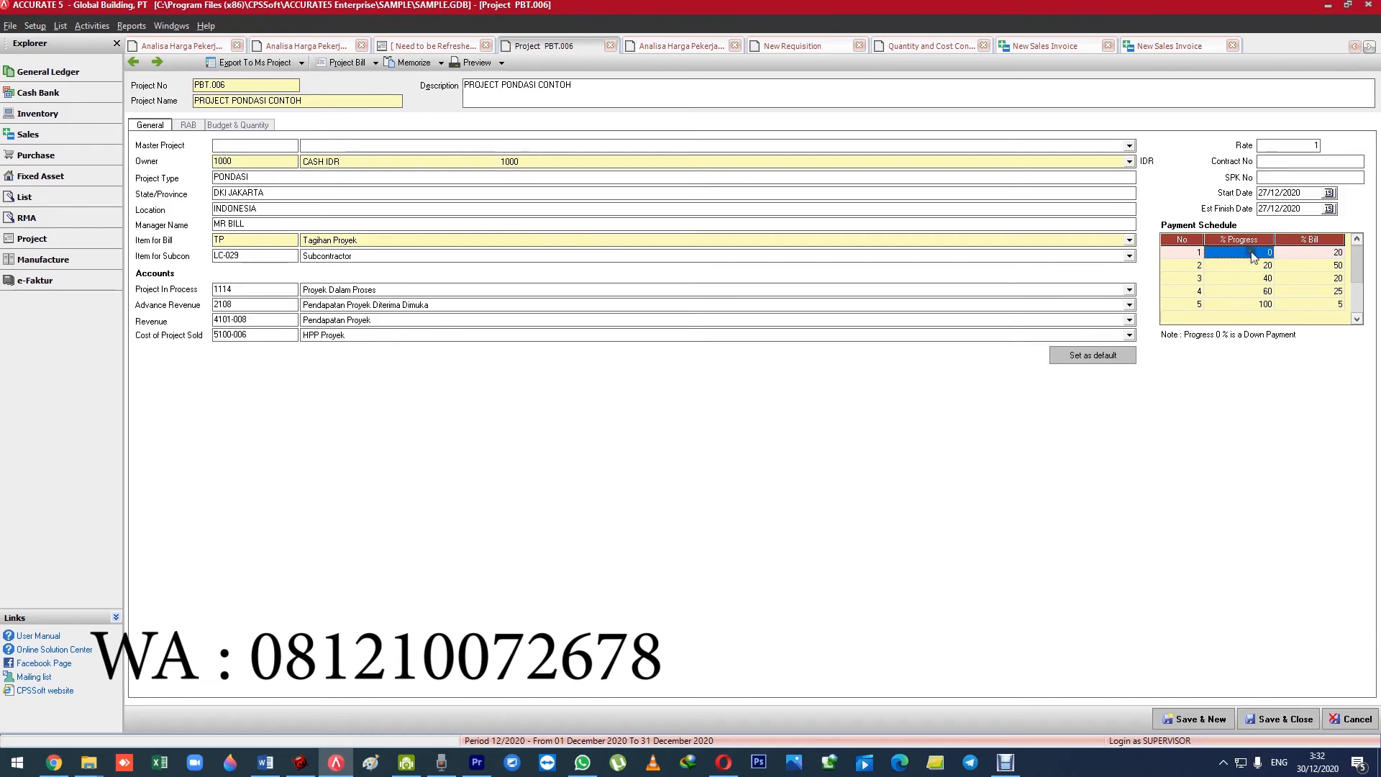
click(1301, 255)
click(1251, 266)
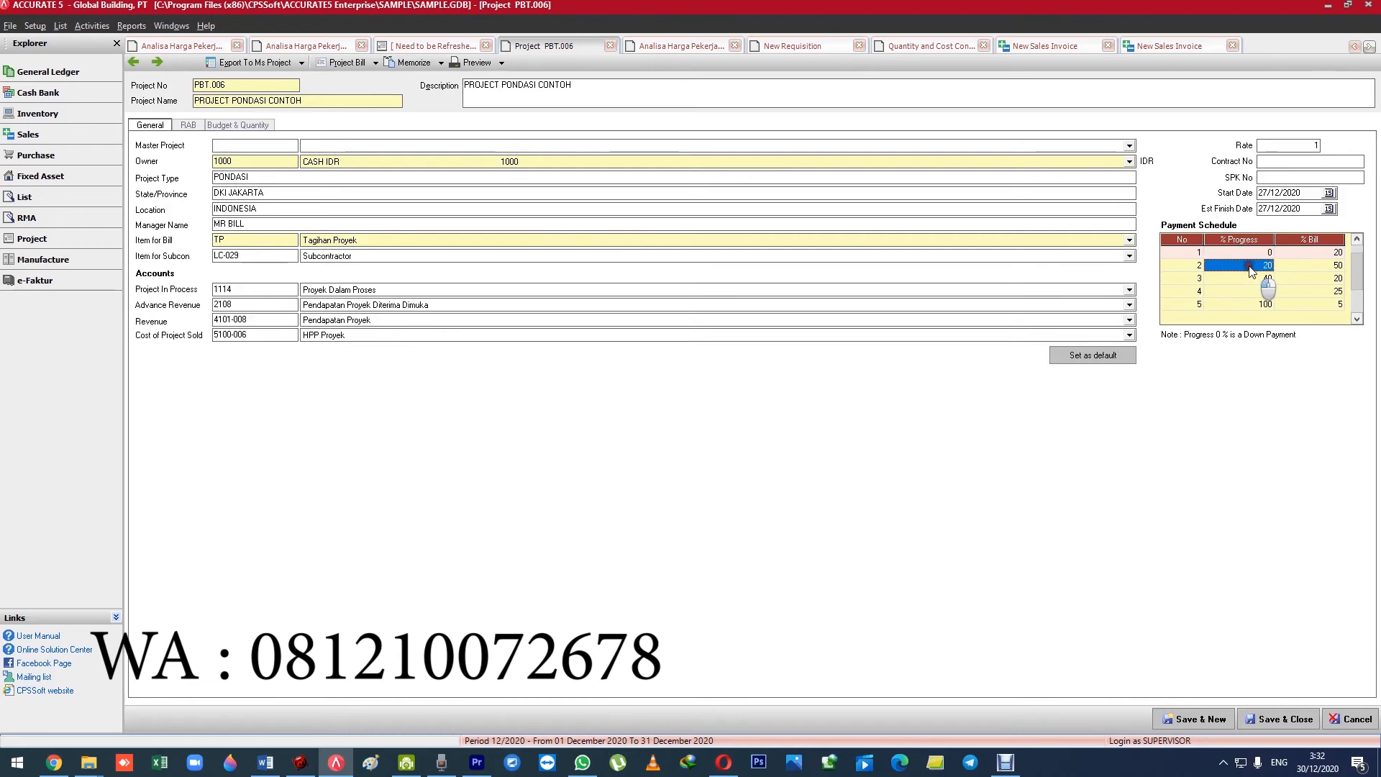
click(1293, 265)
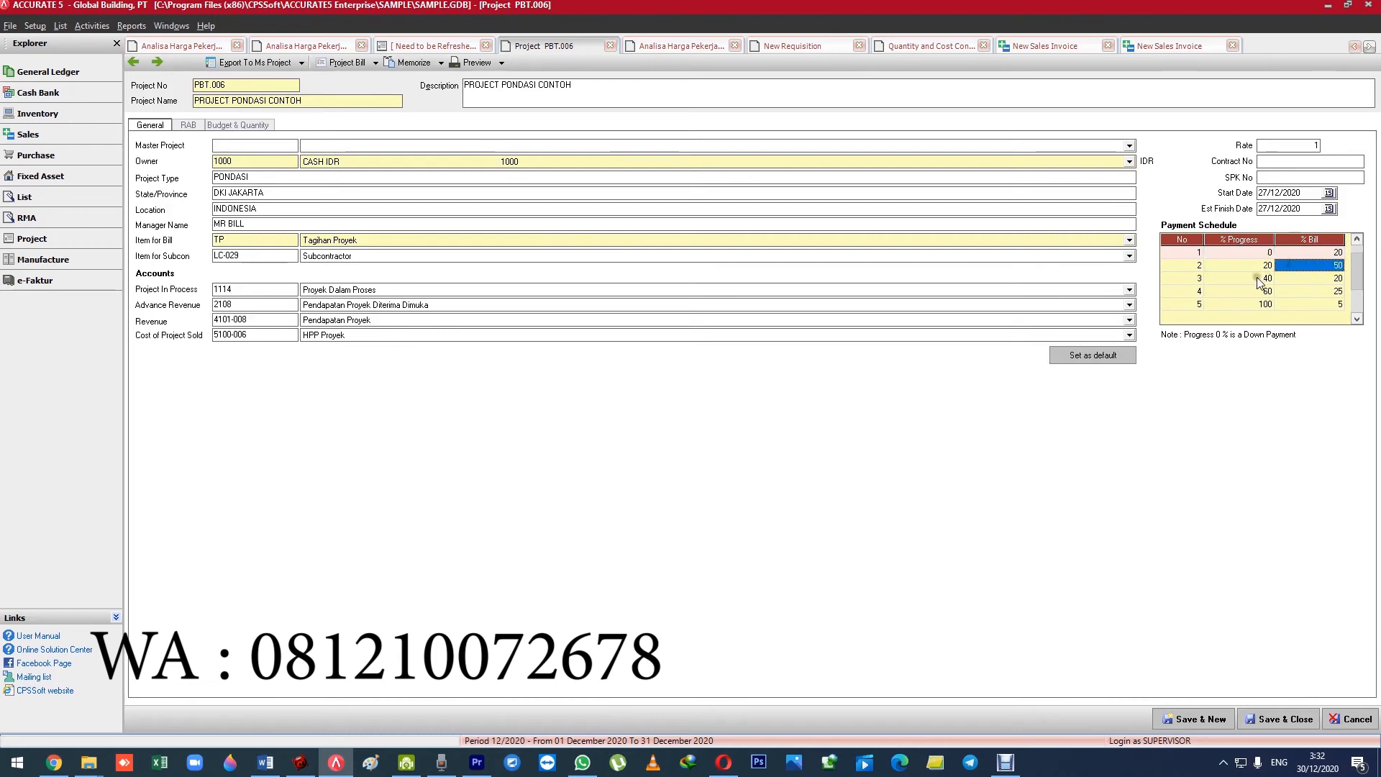
key(Down)
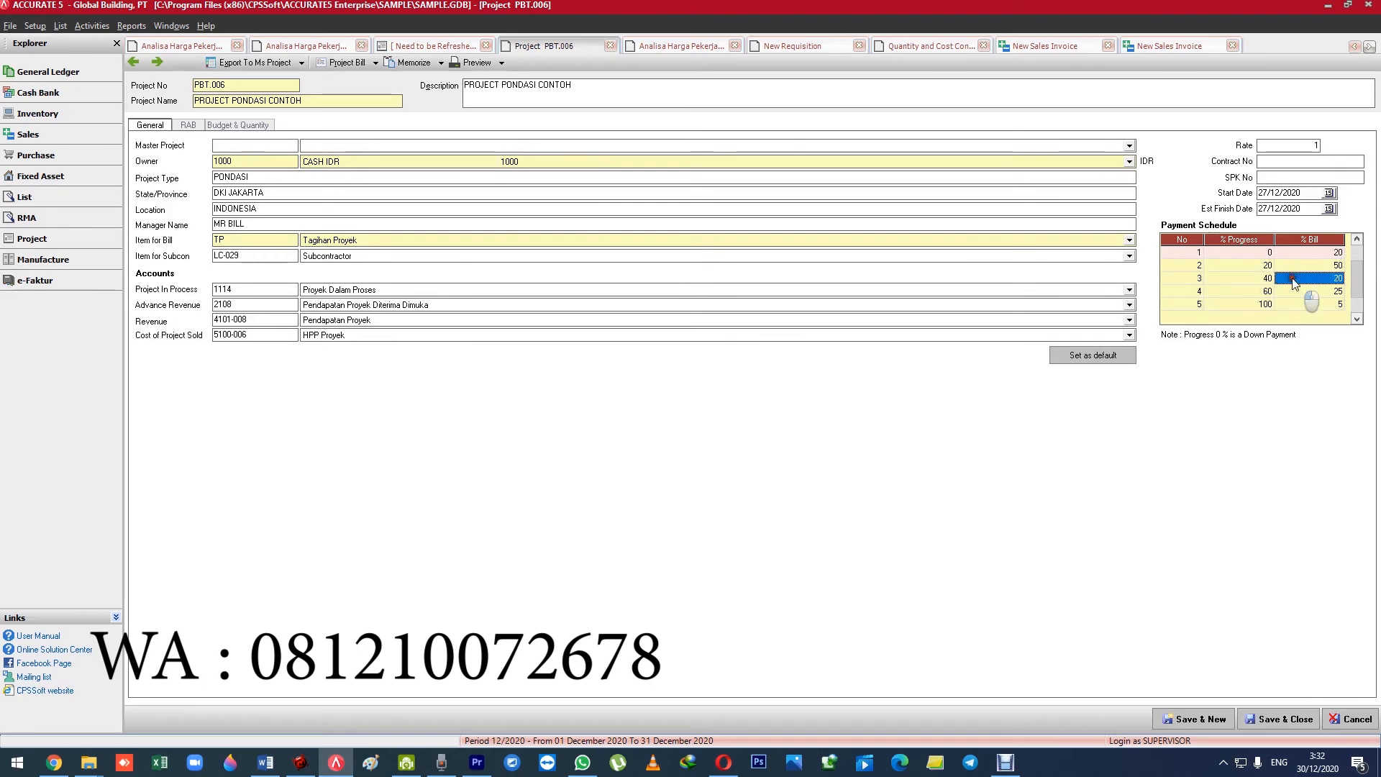
click(1249, 294)
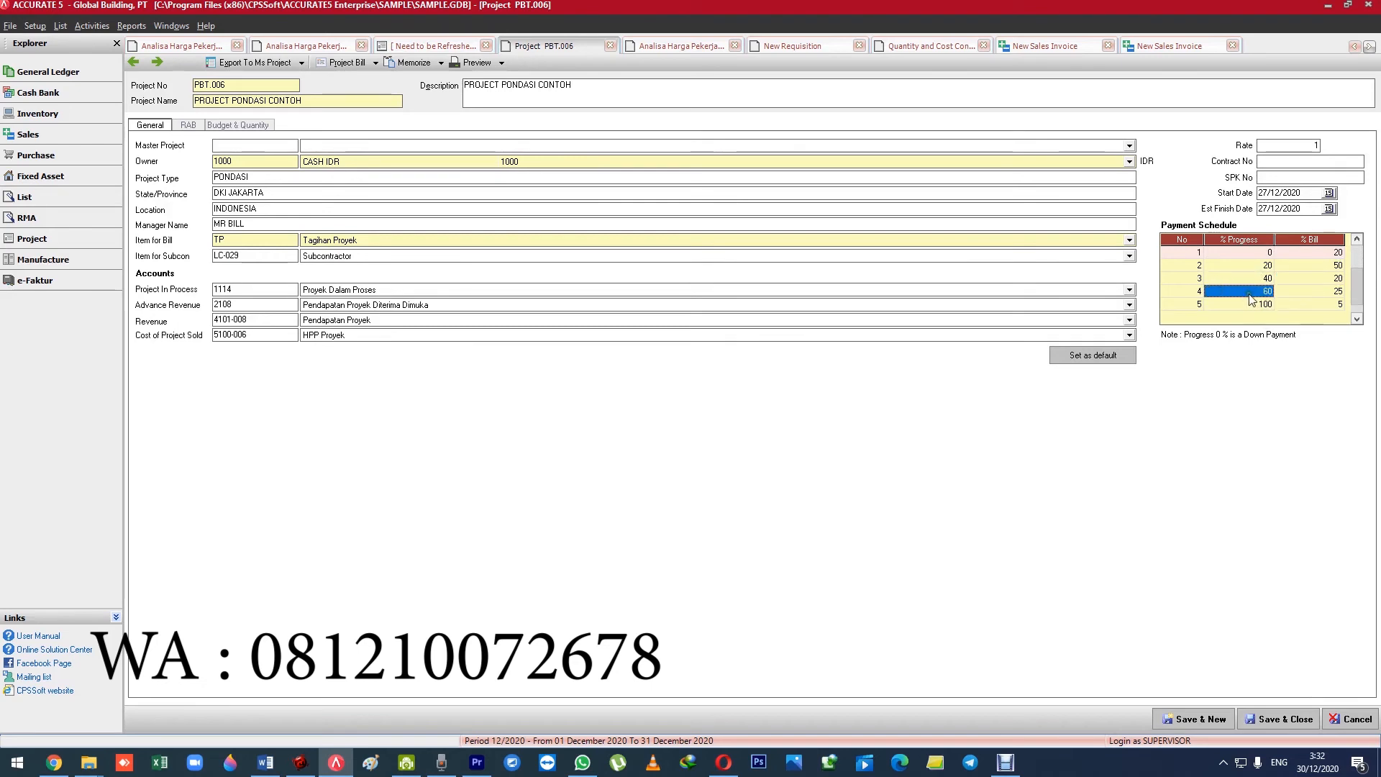
click(1281, 293)
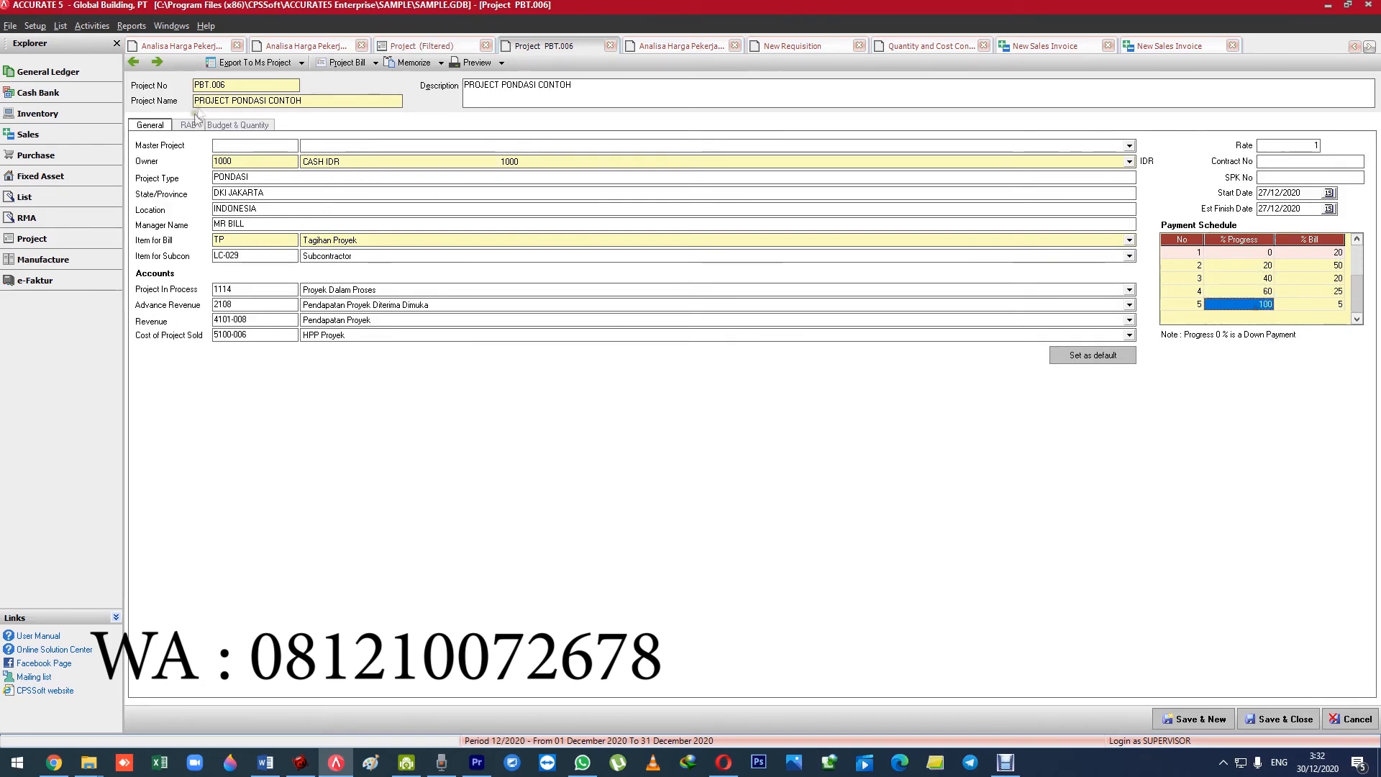
View the Budget & Quantity of project PBT.006 and start a new project survey for that project.
click(231, 125)
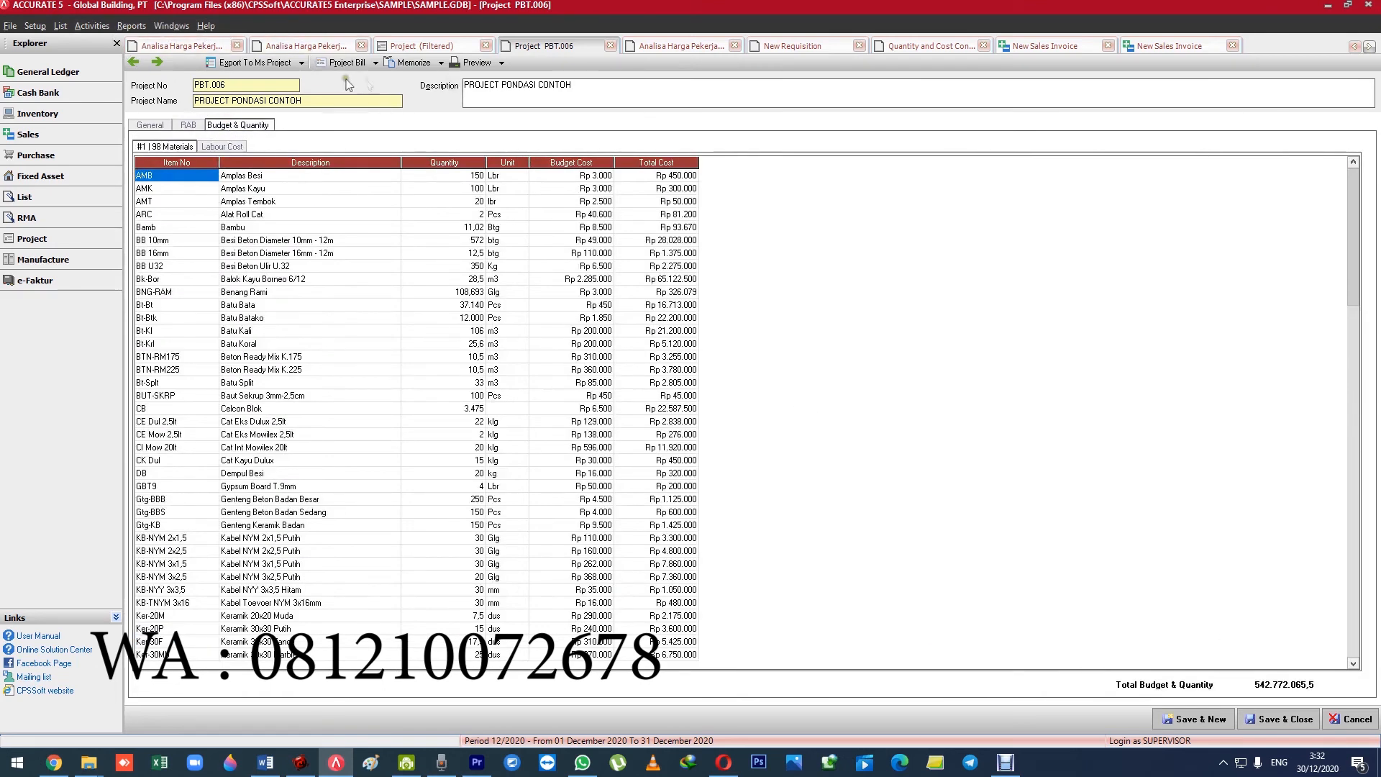
click(35, 242)
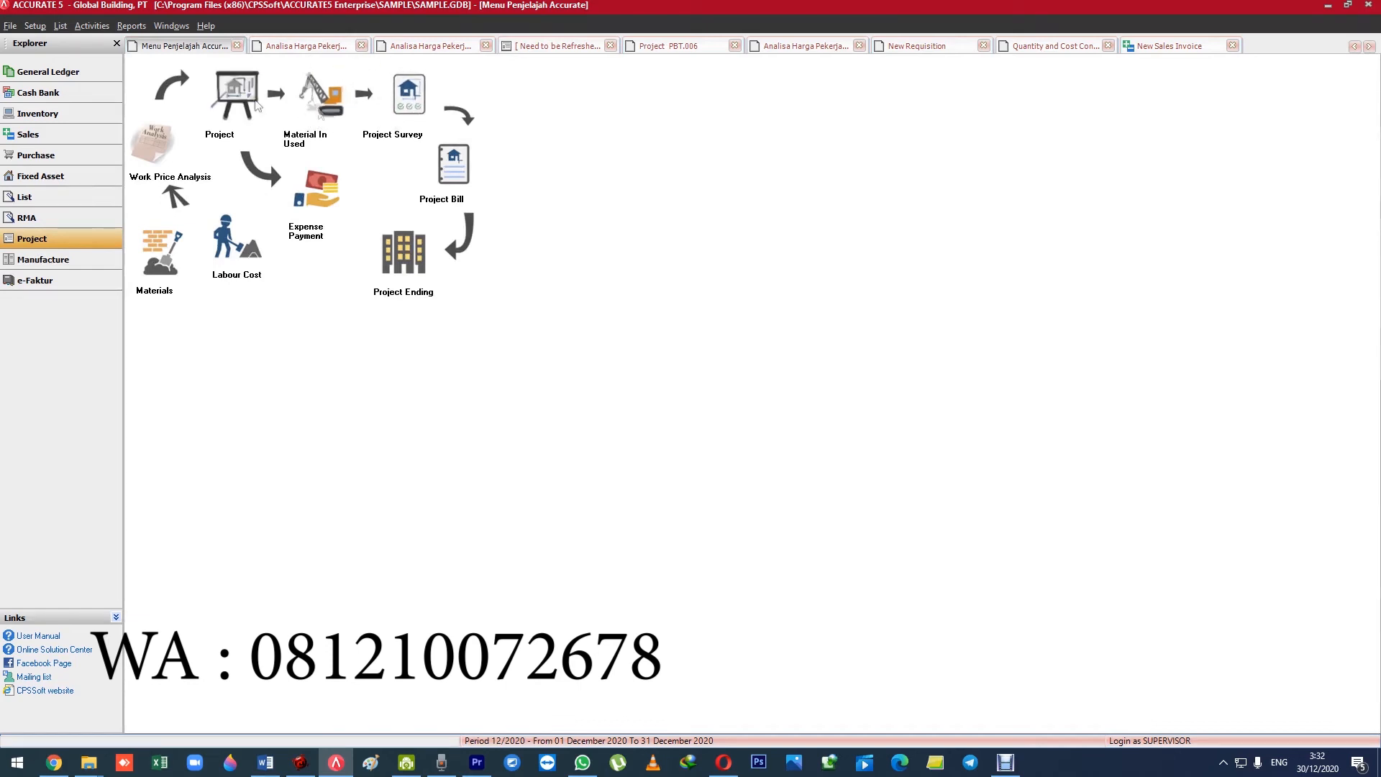
click(93, 26)
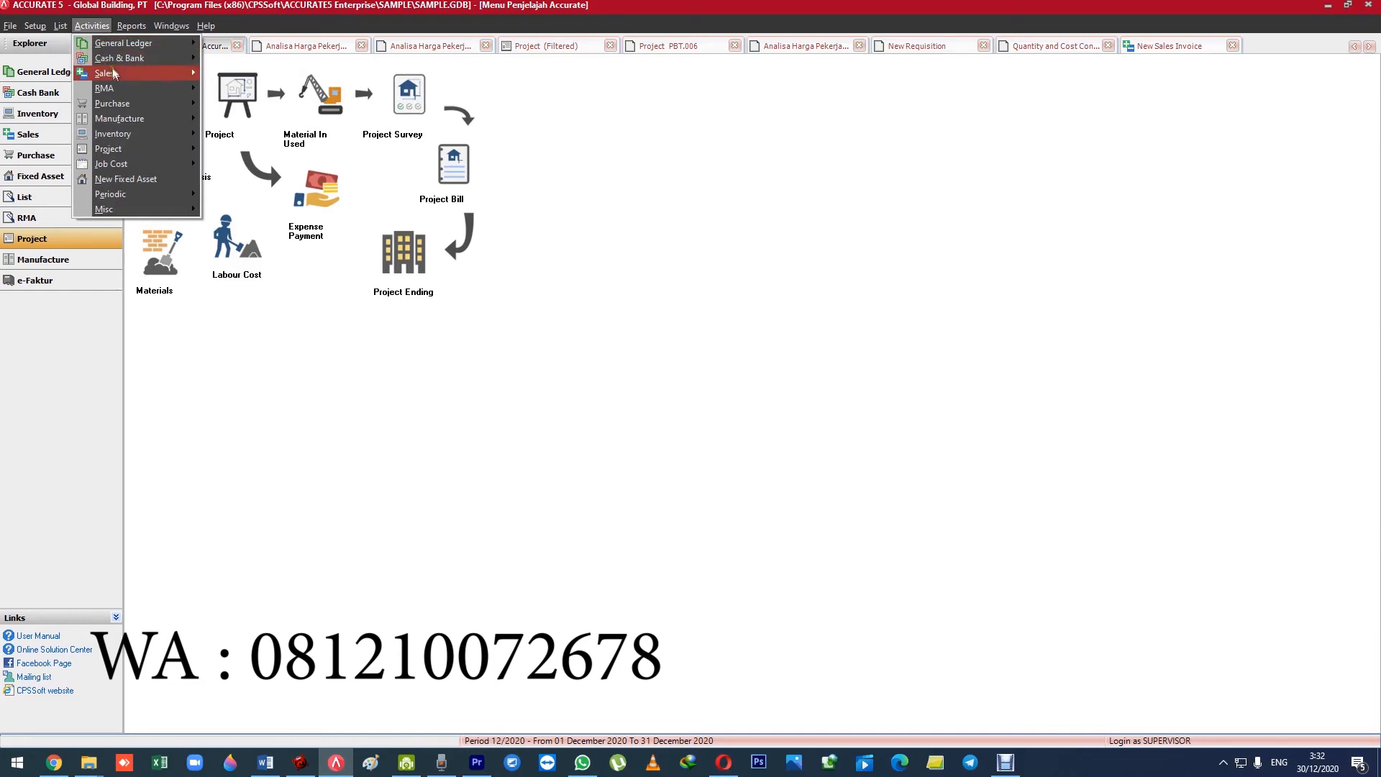
mouse_move(142, 147)
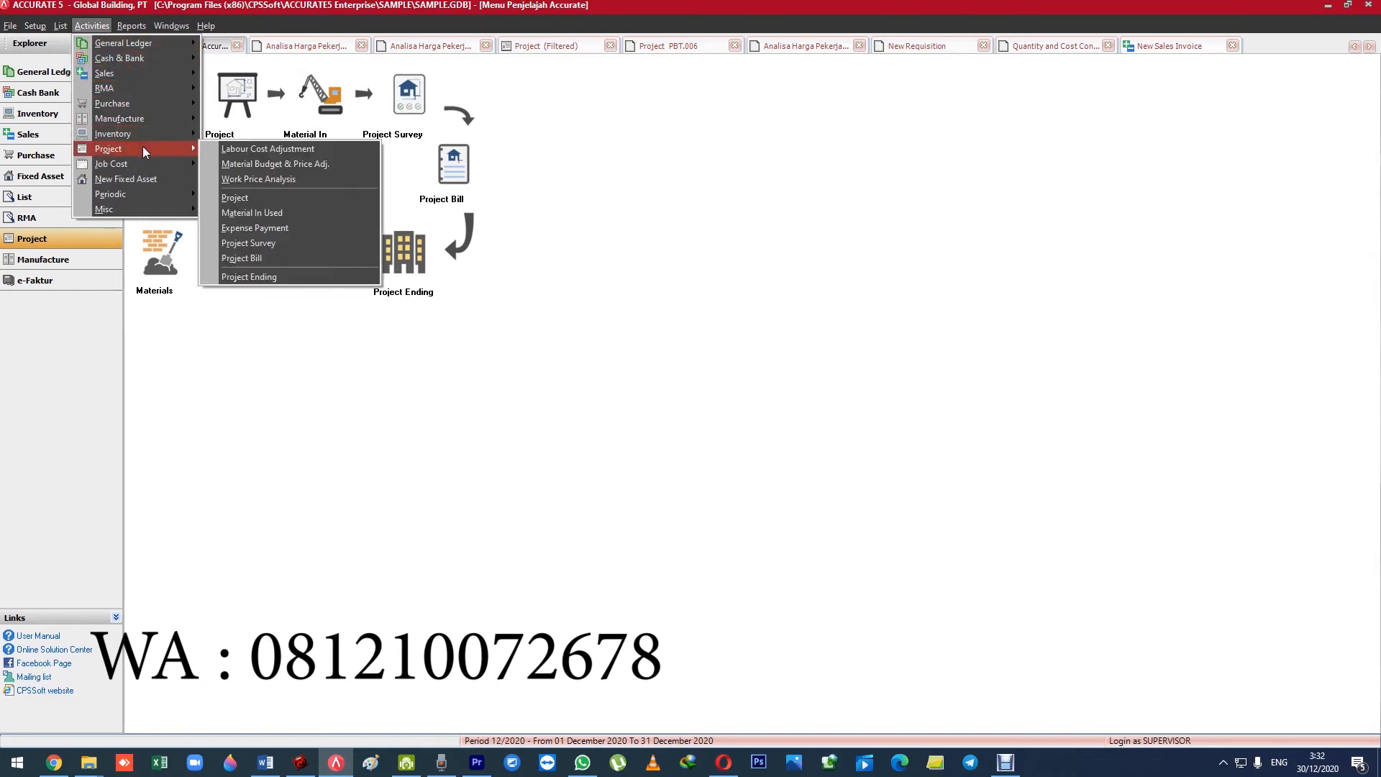
click(282, 243)
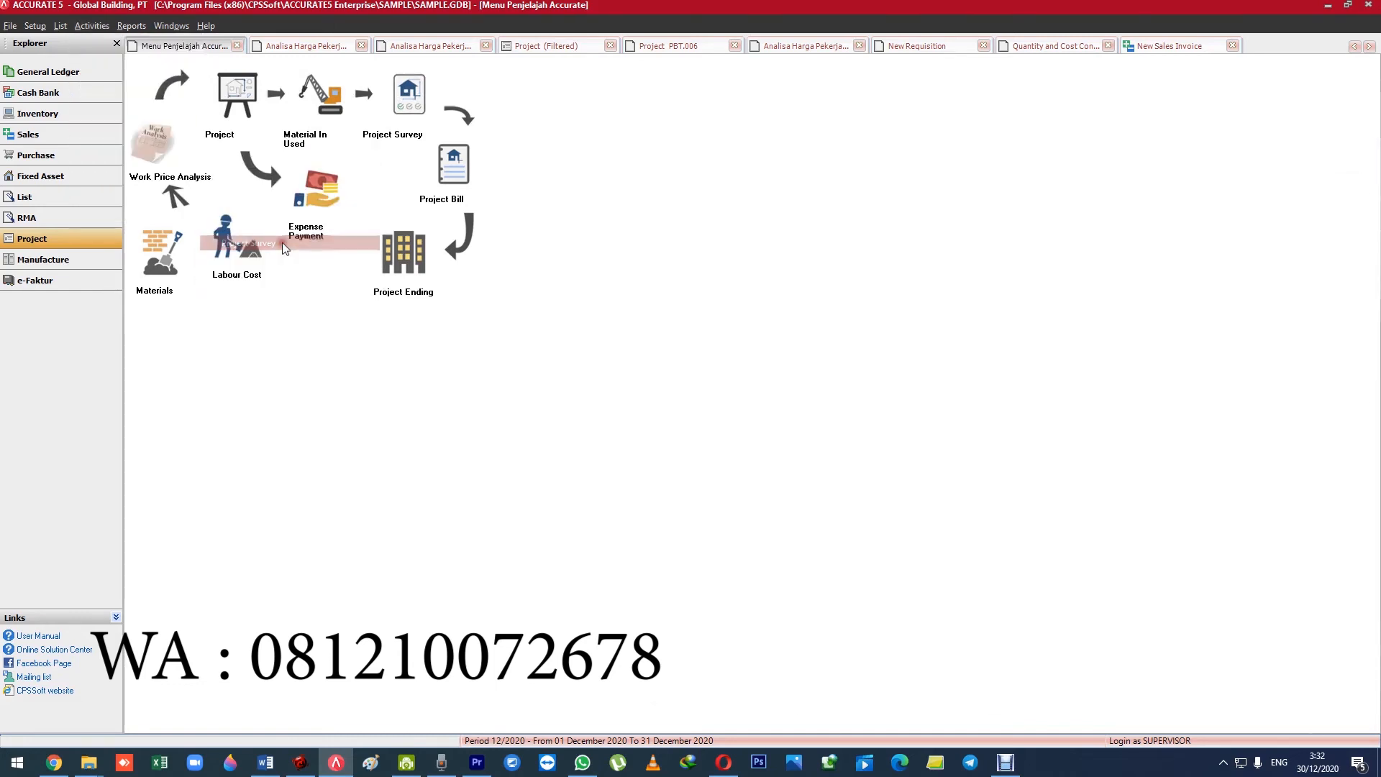
click(322, 86)
click(324, 106)
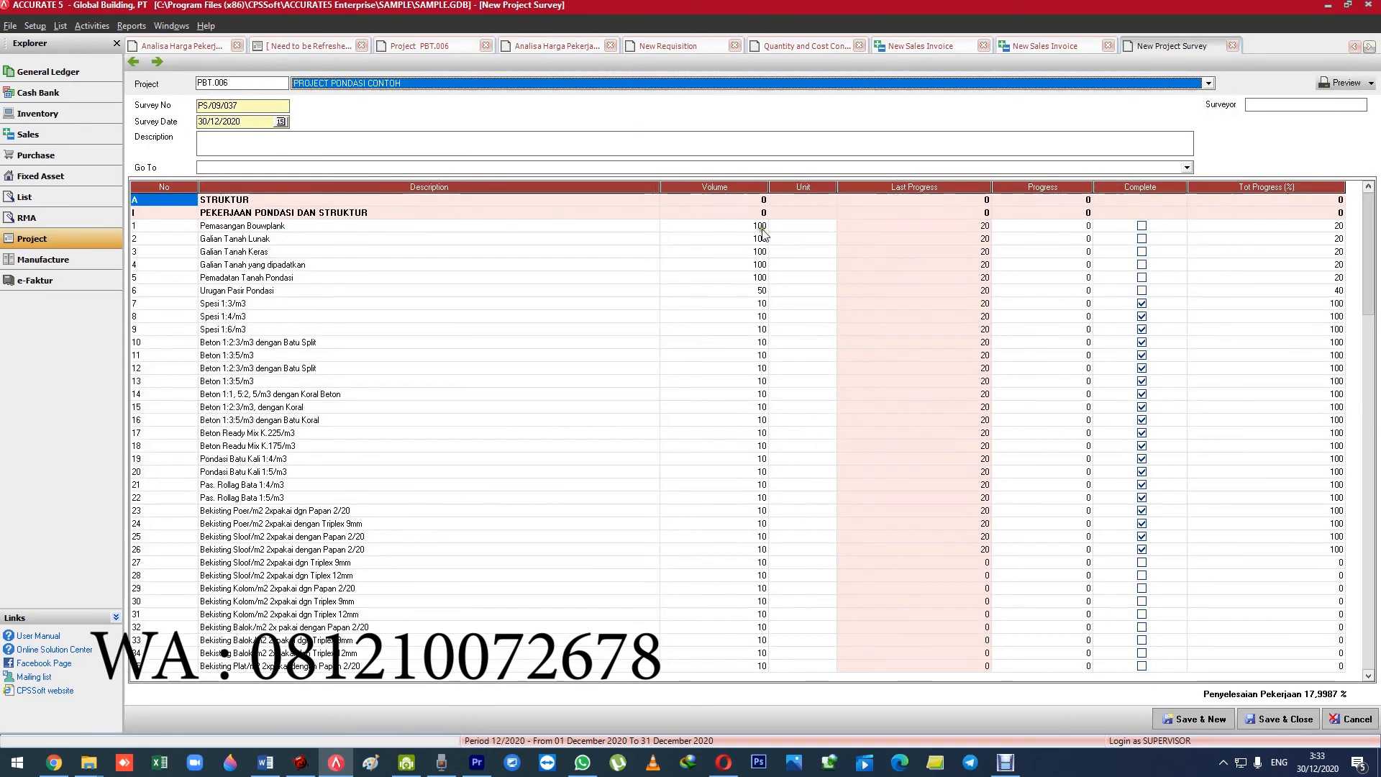
Enter a progress of 50 for Pemasangan Bouwplank and Galian Tanah Lunak in the new survey of PBT.006, and close the survey.
click(780, 229)
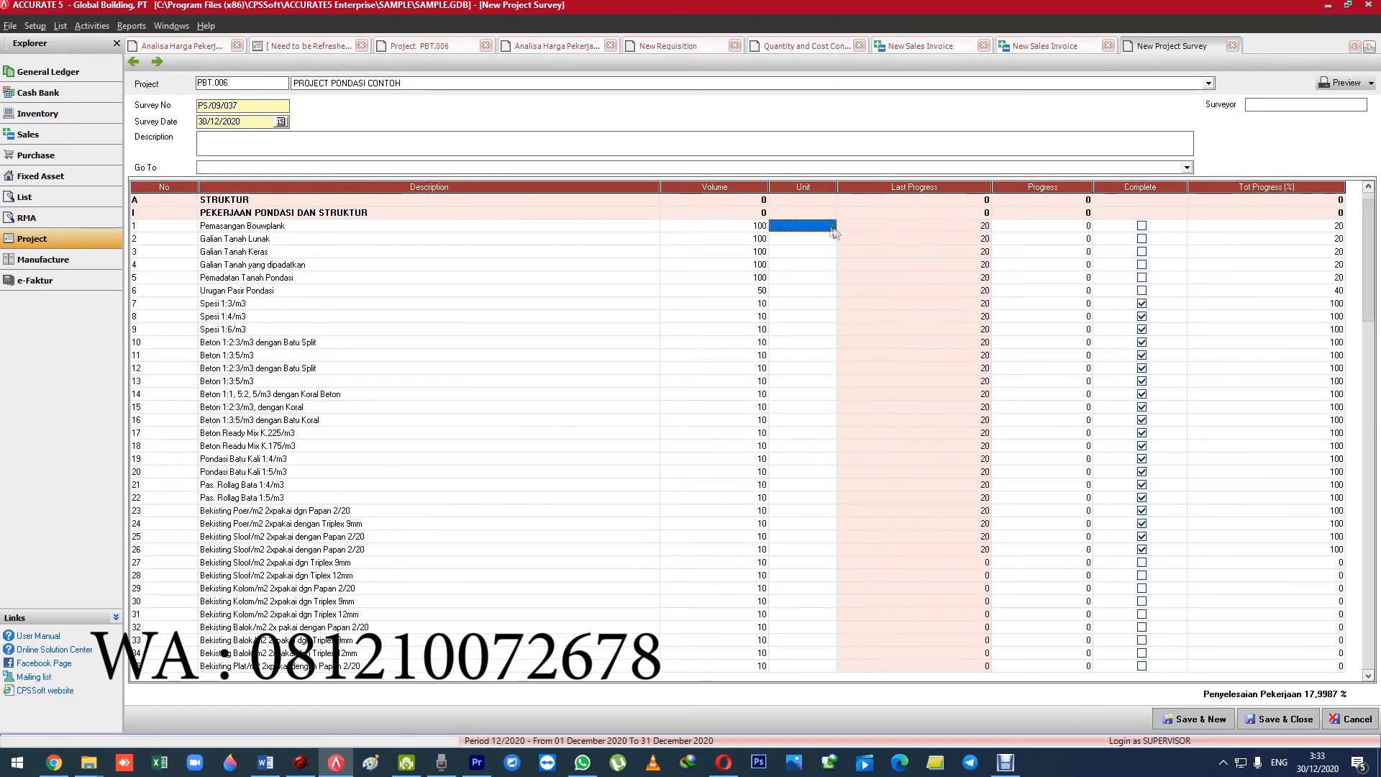
click(1014, 227)
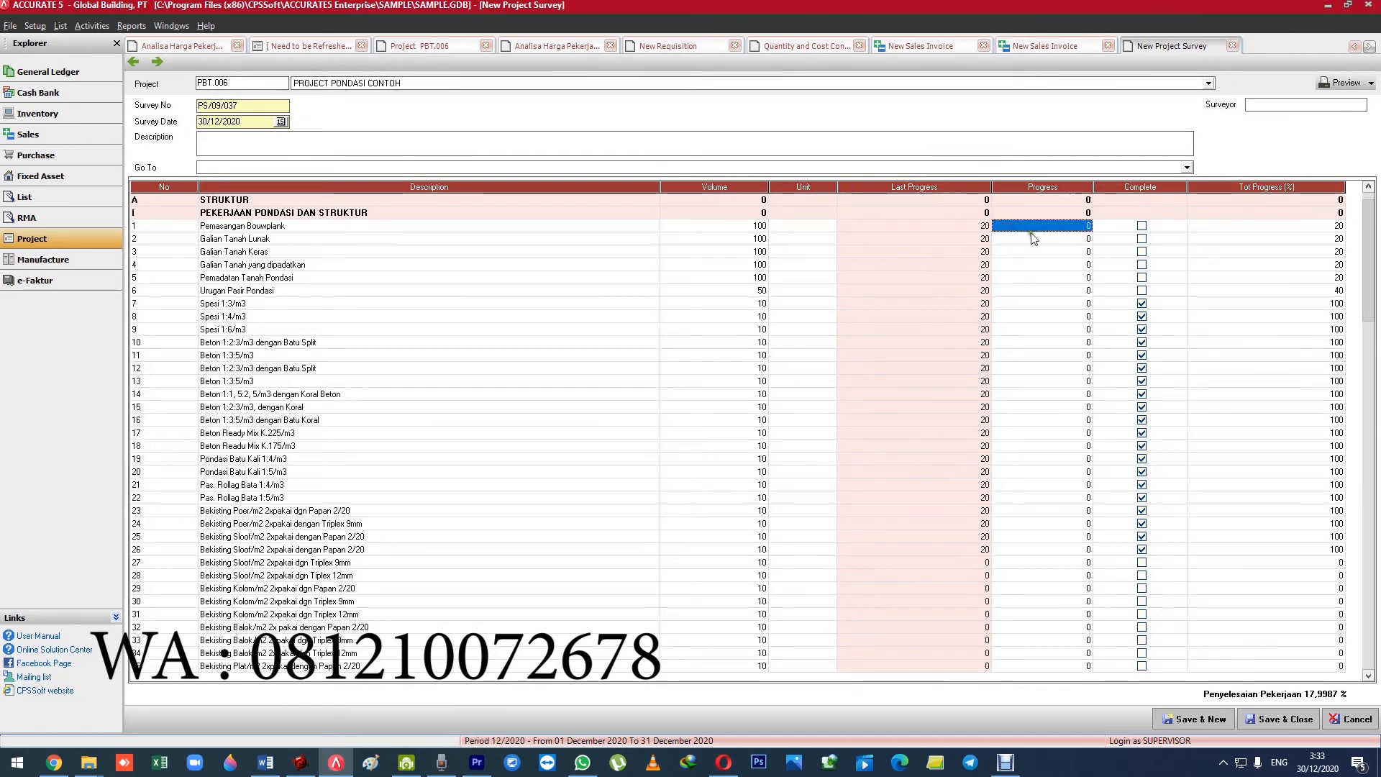
text(50)
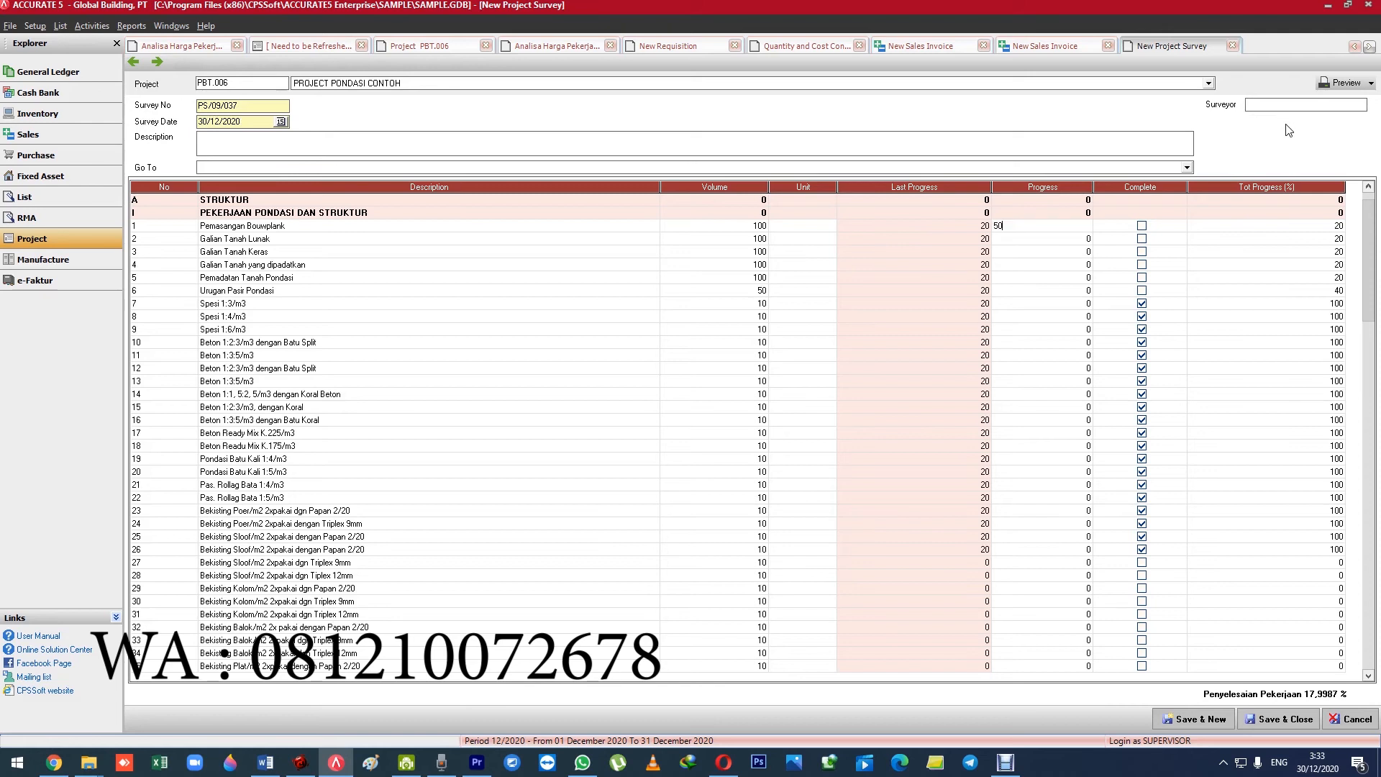
key(Down)
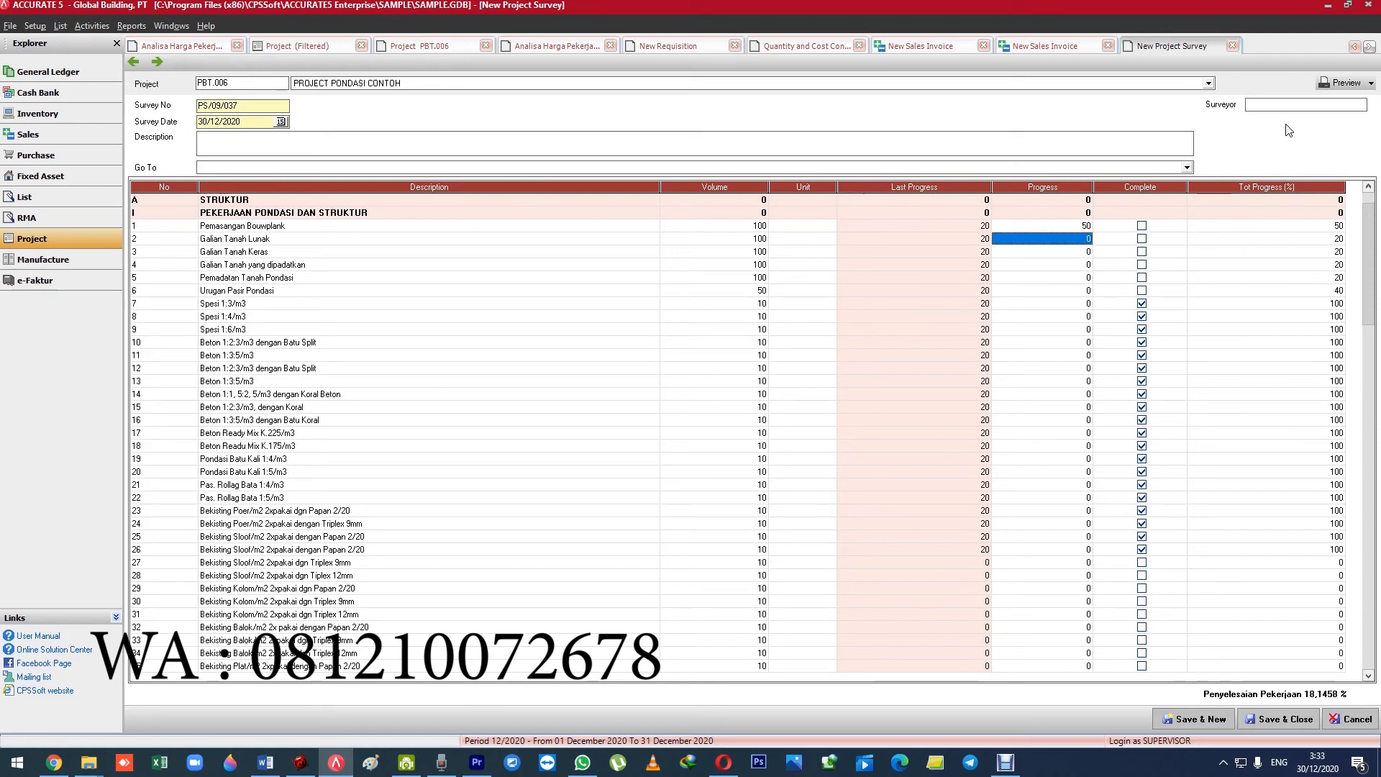
text(50)
key(Return)
key(Down)
key(Left)
key(Left)
key(Right)
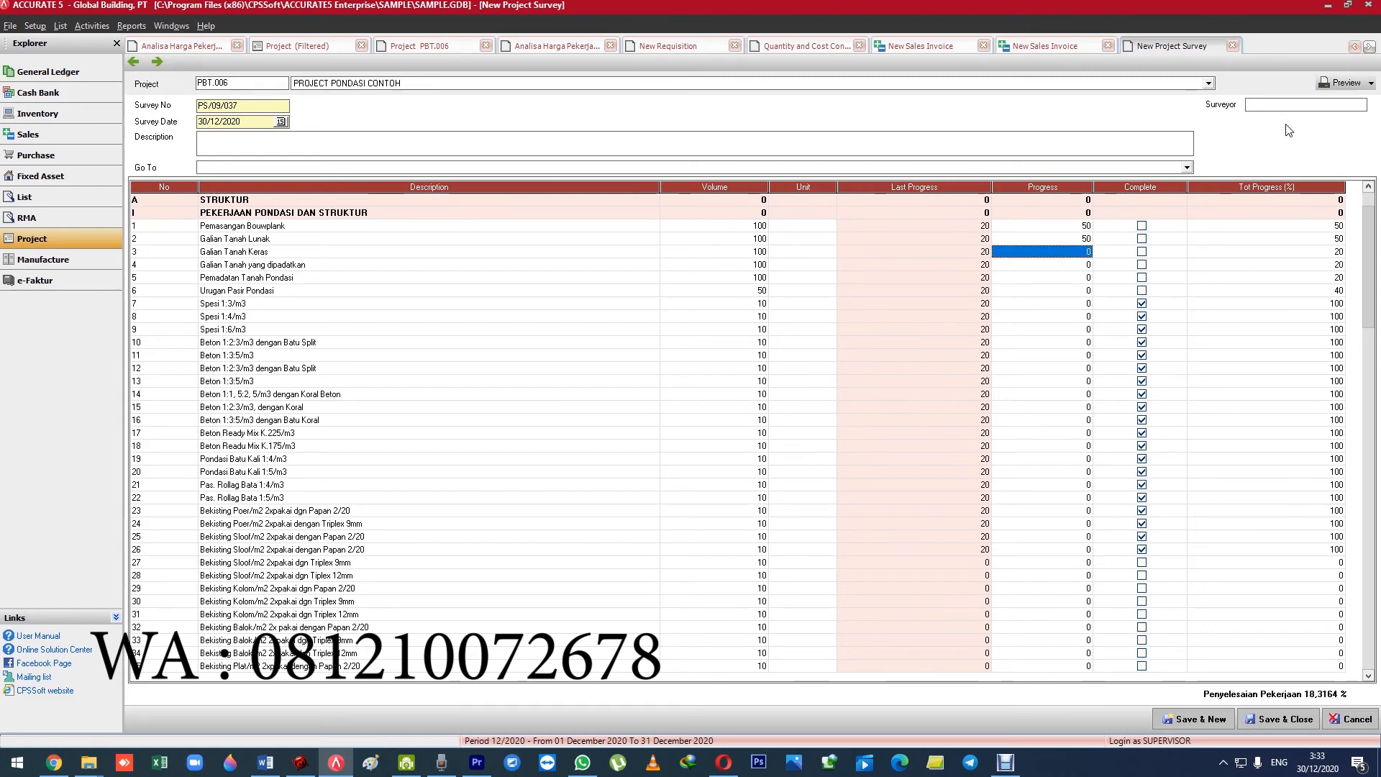
key(Down)
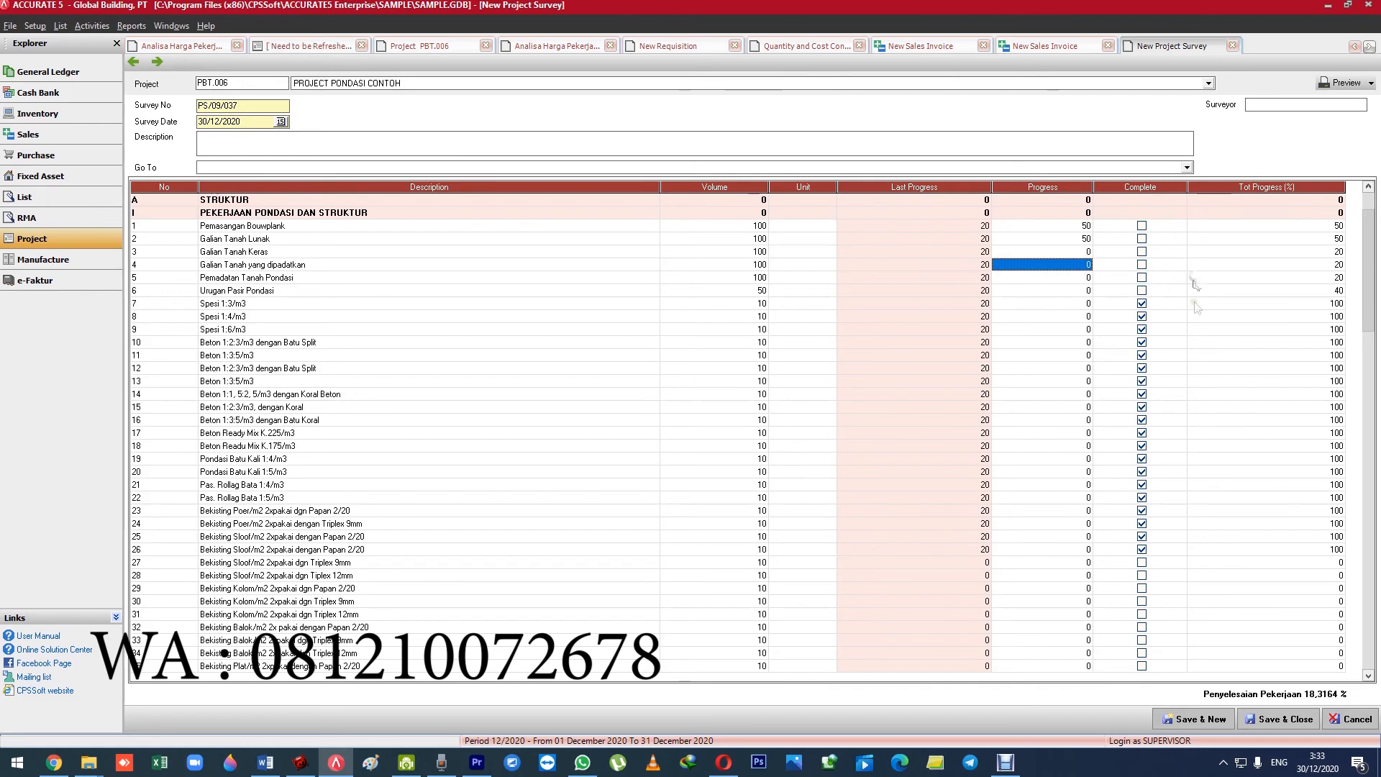
click(1043, 355)
click(1047, 316)
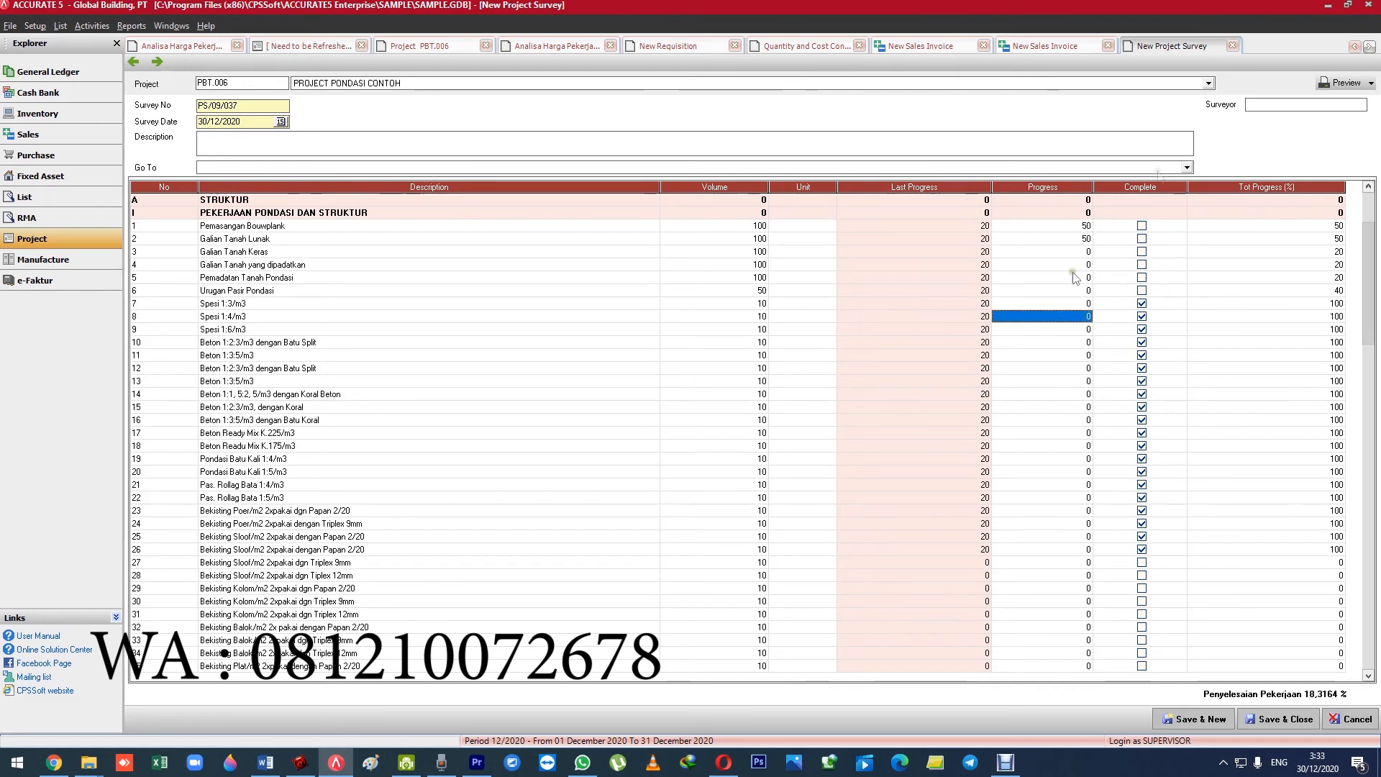
click(1235, 47)
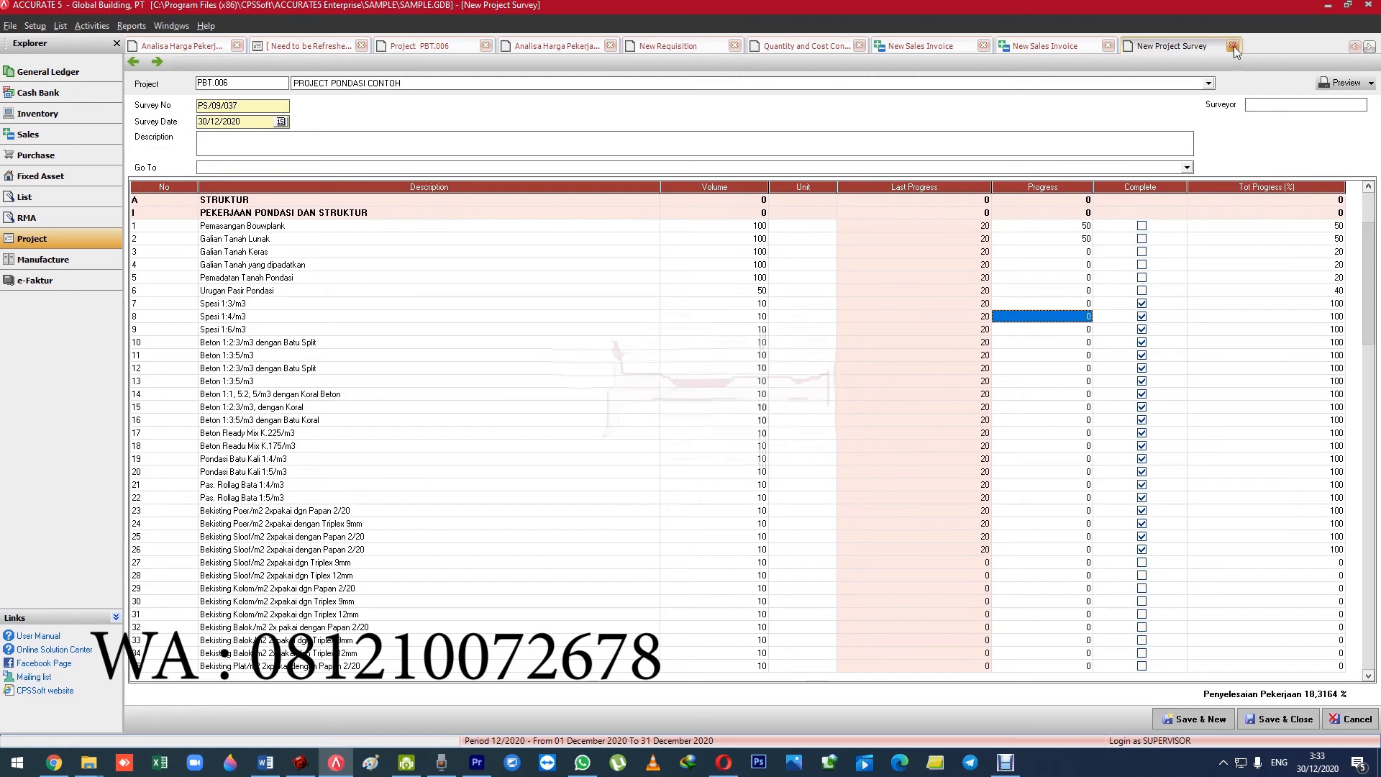
click(692, 413)
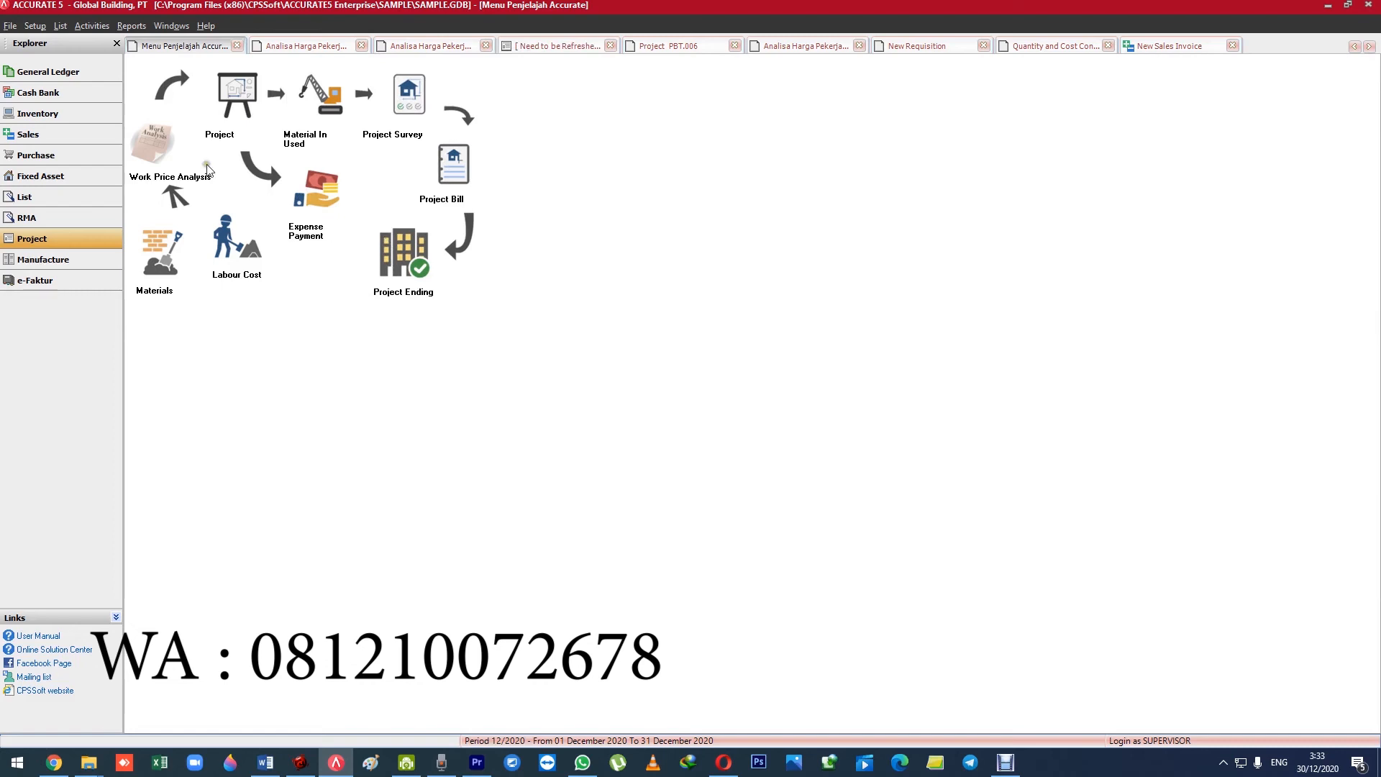
Open the Index to Reports.
click(132, 27)
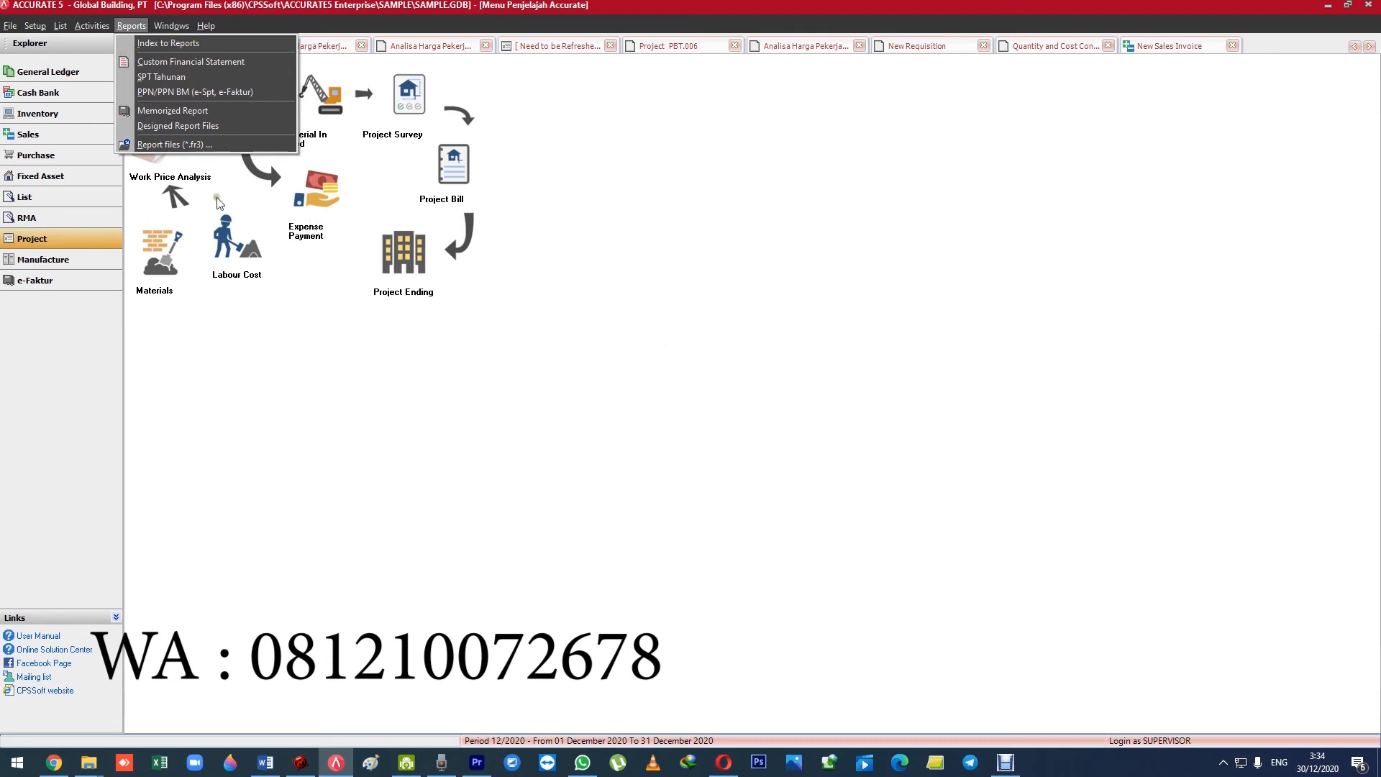
click(337, 765)
click(336, 765)
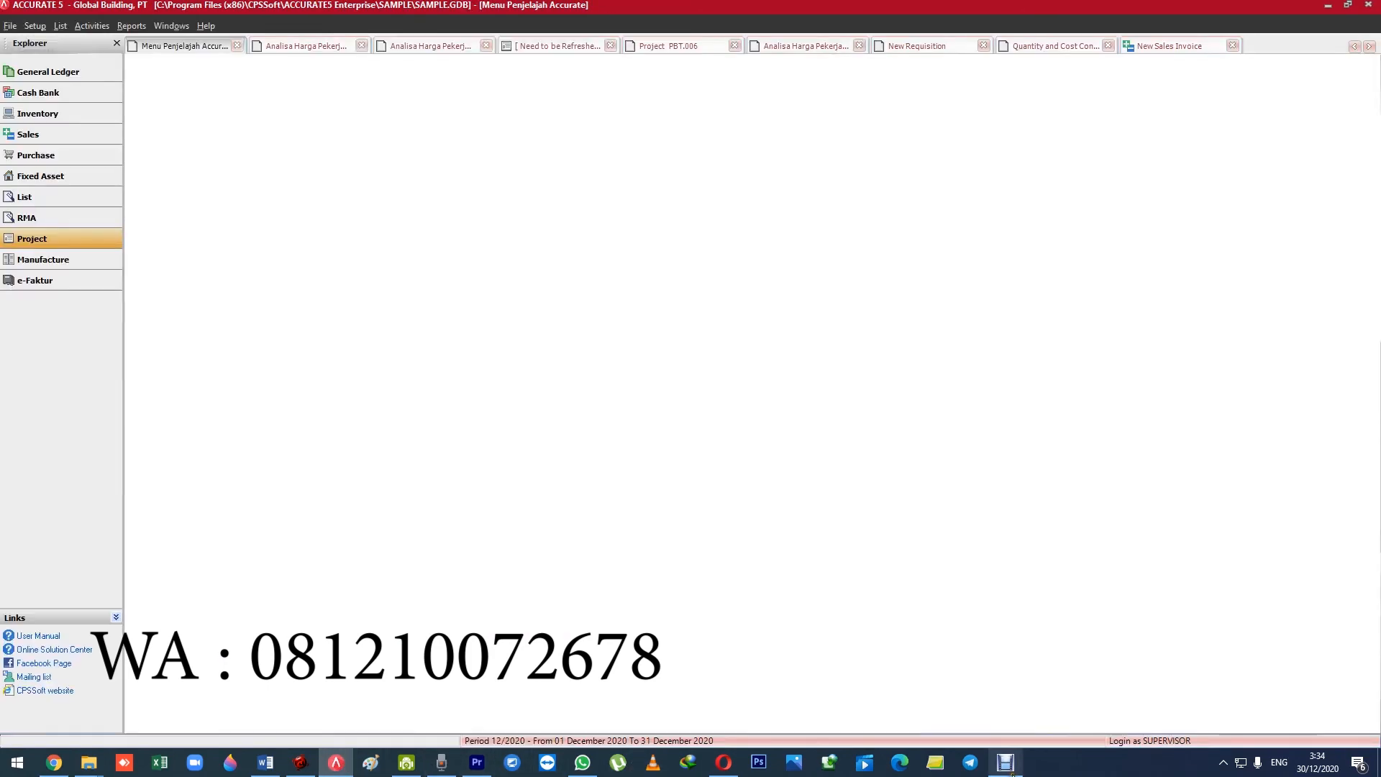
click(172, 26)
click(198, 40)
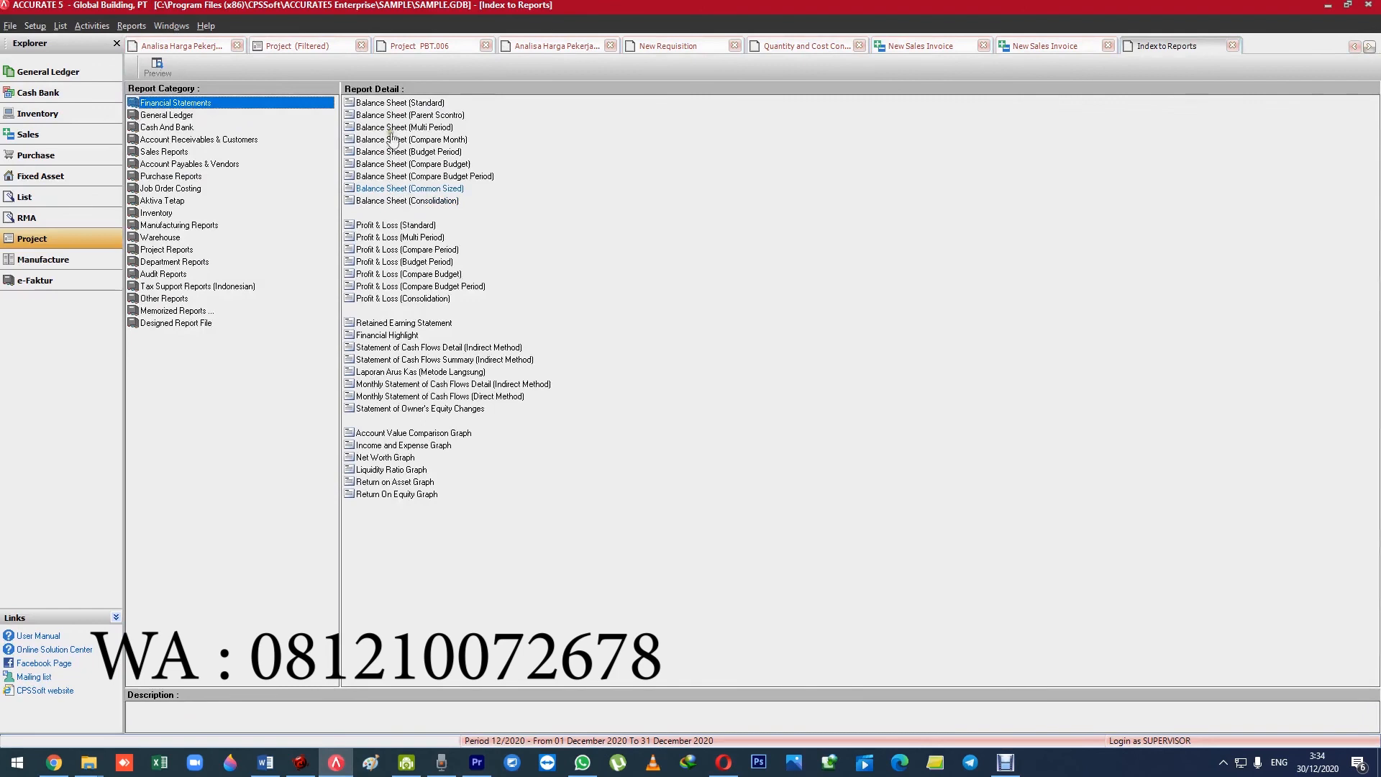
Look through the reports under Project Reports, and check the Financial Statements and Account Receivables & Customers categories.
click(173, 249)
click(378, 103)
click(382, 115)
click(386, 225)
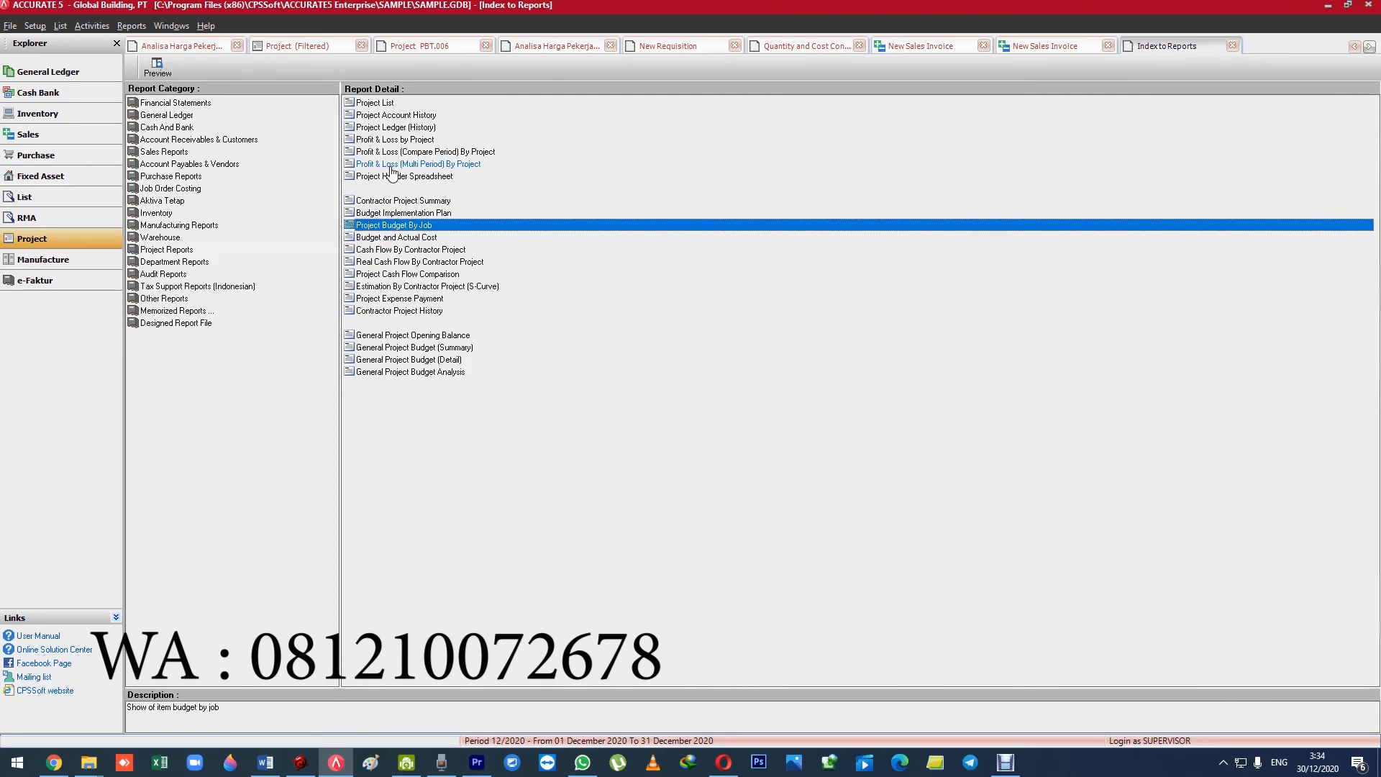
click(390, 165)
click(394, 176)
click(401, 213)
click(399, 298)
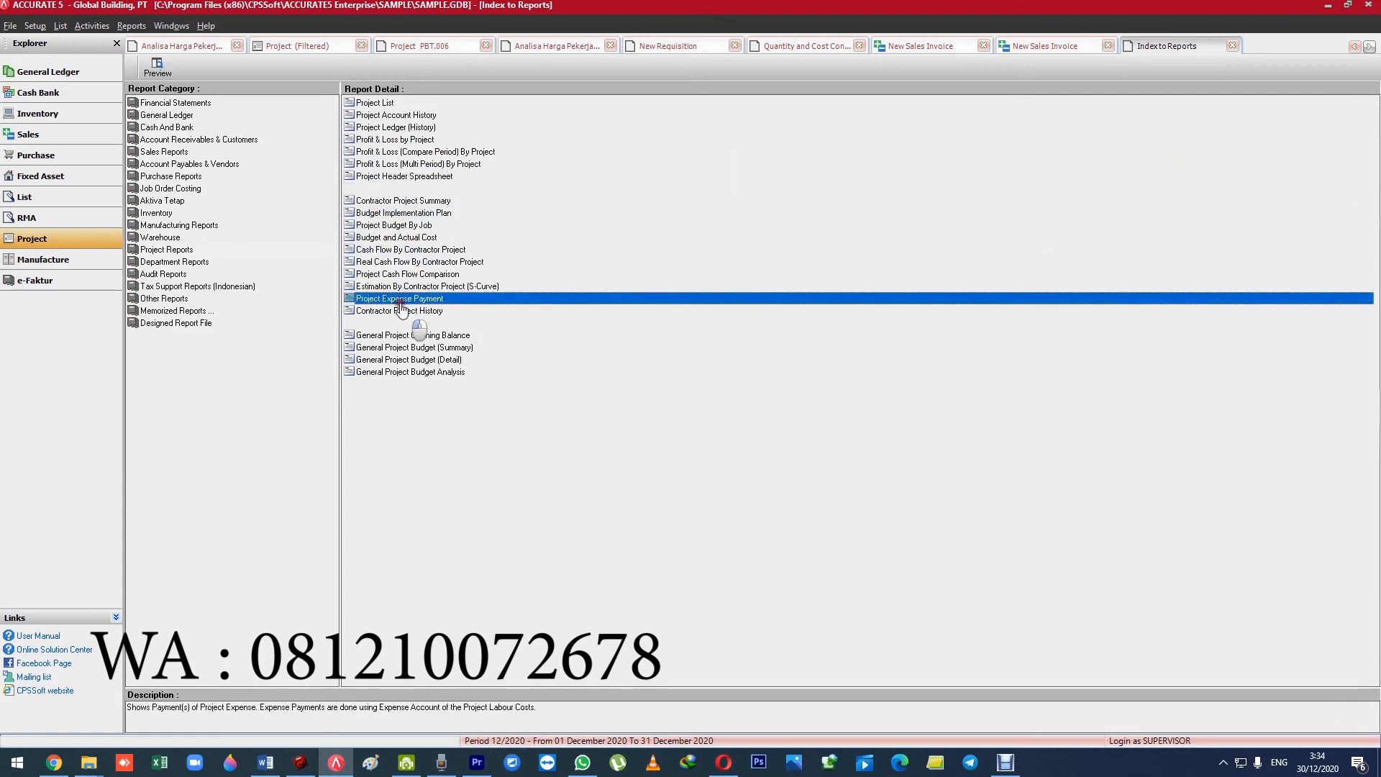
click(155, 104)
click(159, 140)
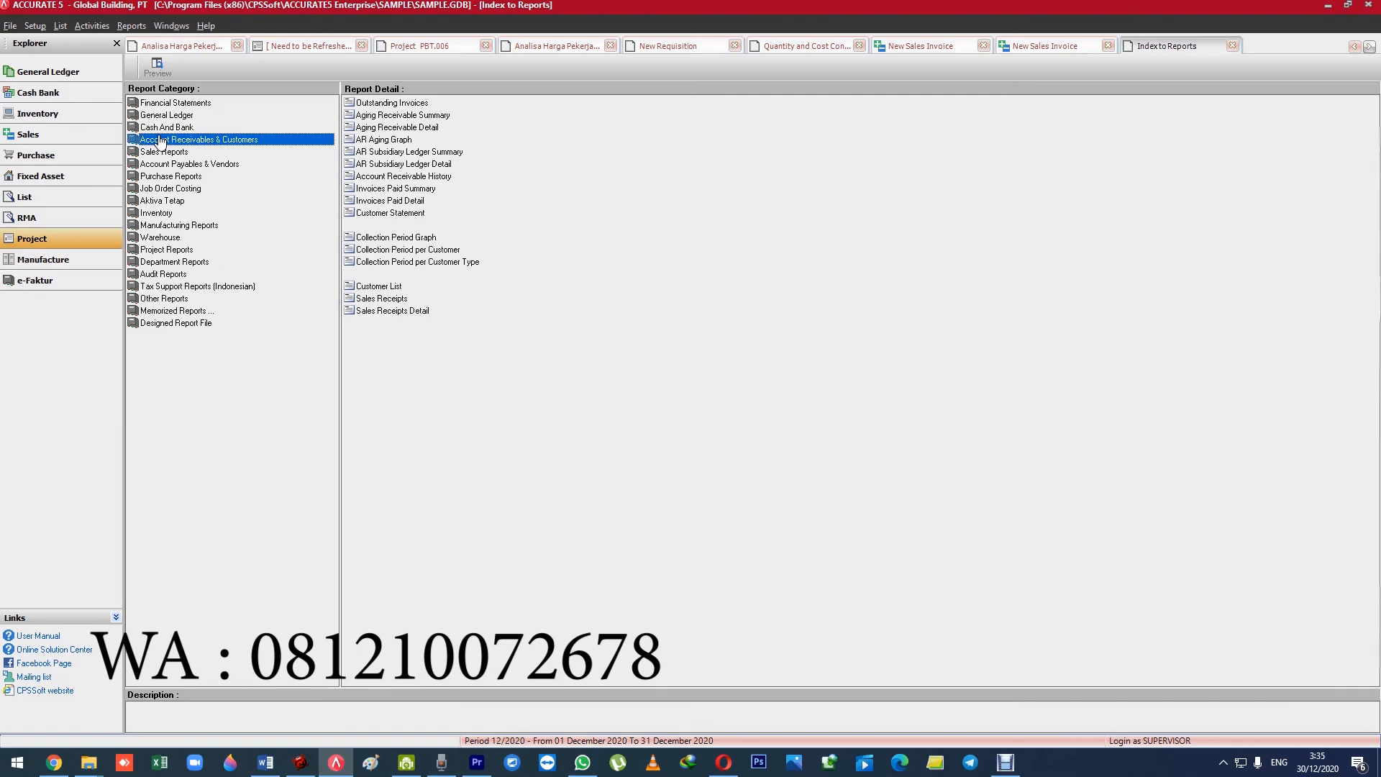
Show the Work Price Analysis list and narrow its Analysis No column.
click(468, 46)
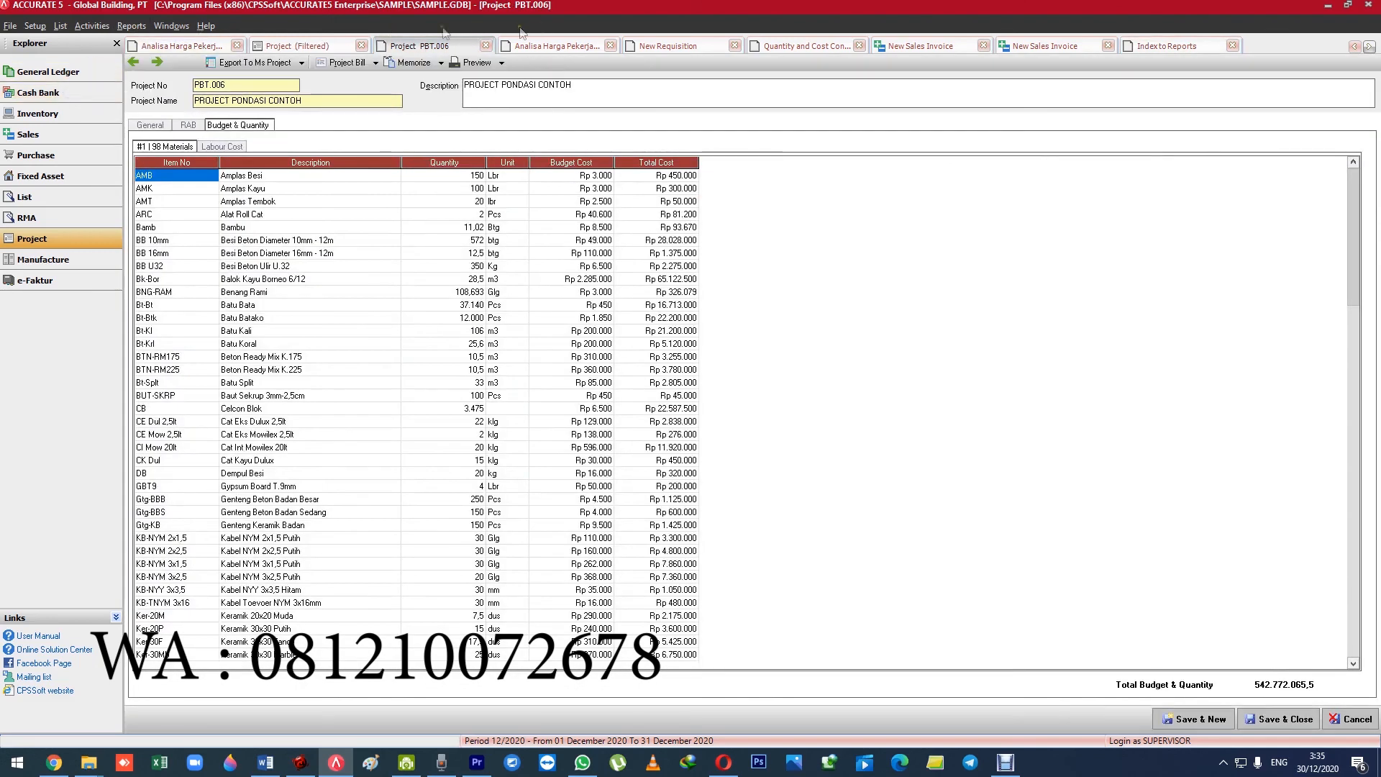
click(61, 26)
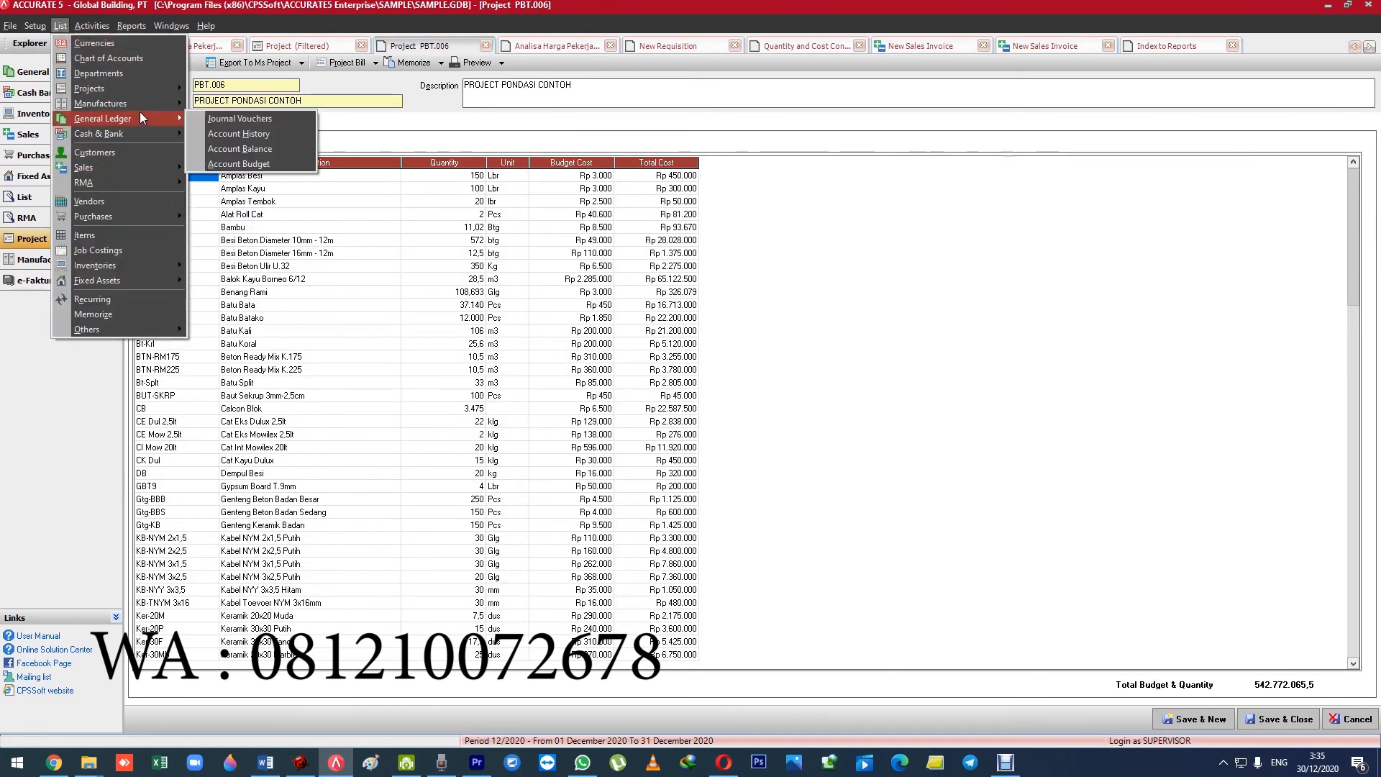
mouse_move(139, 102)
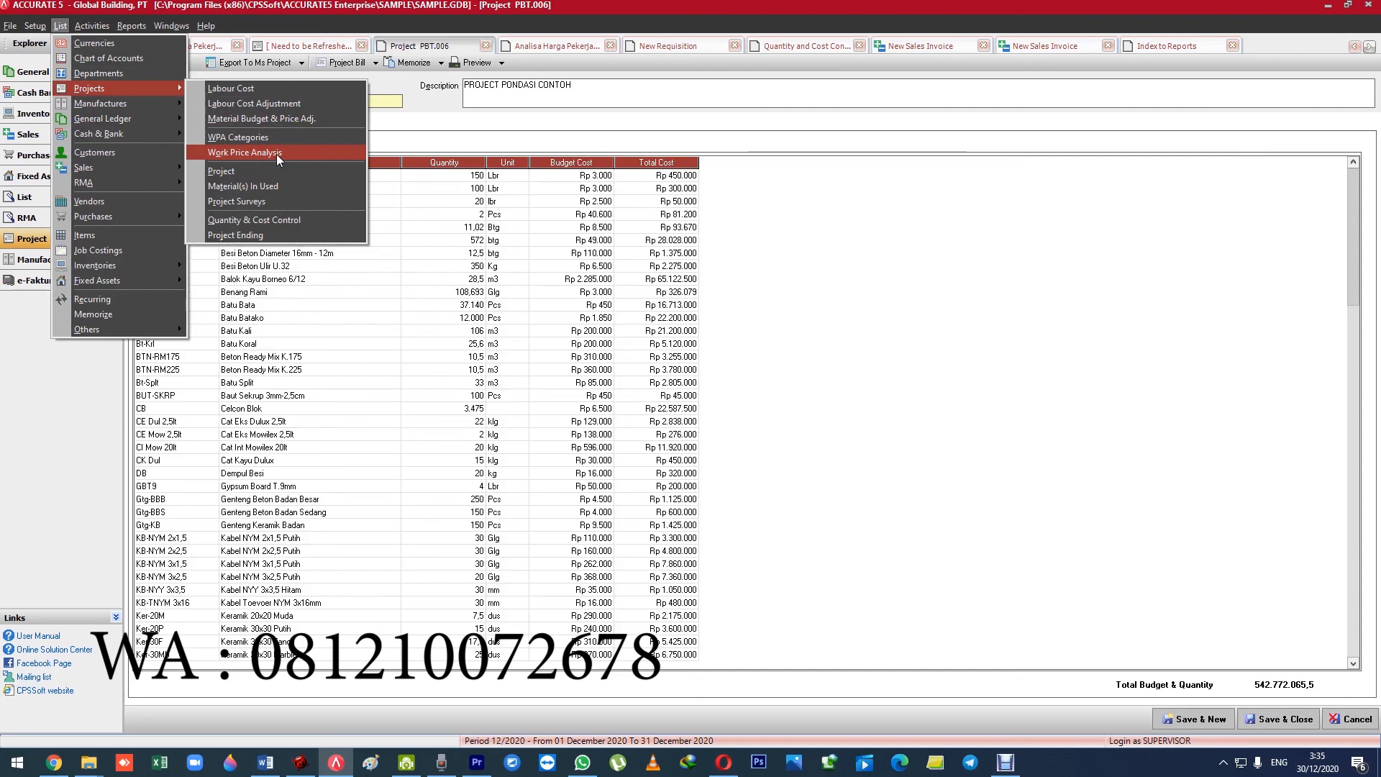
click(277, 154)
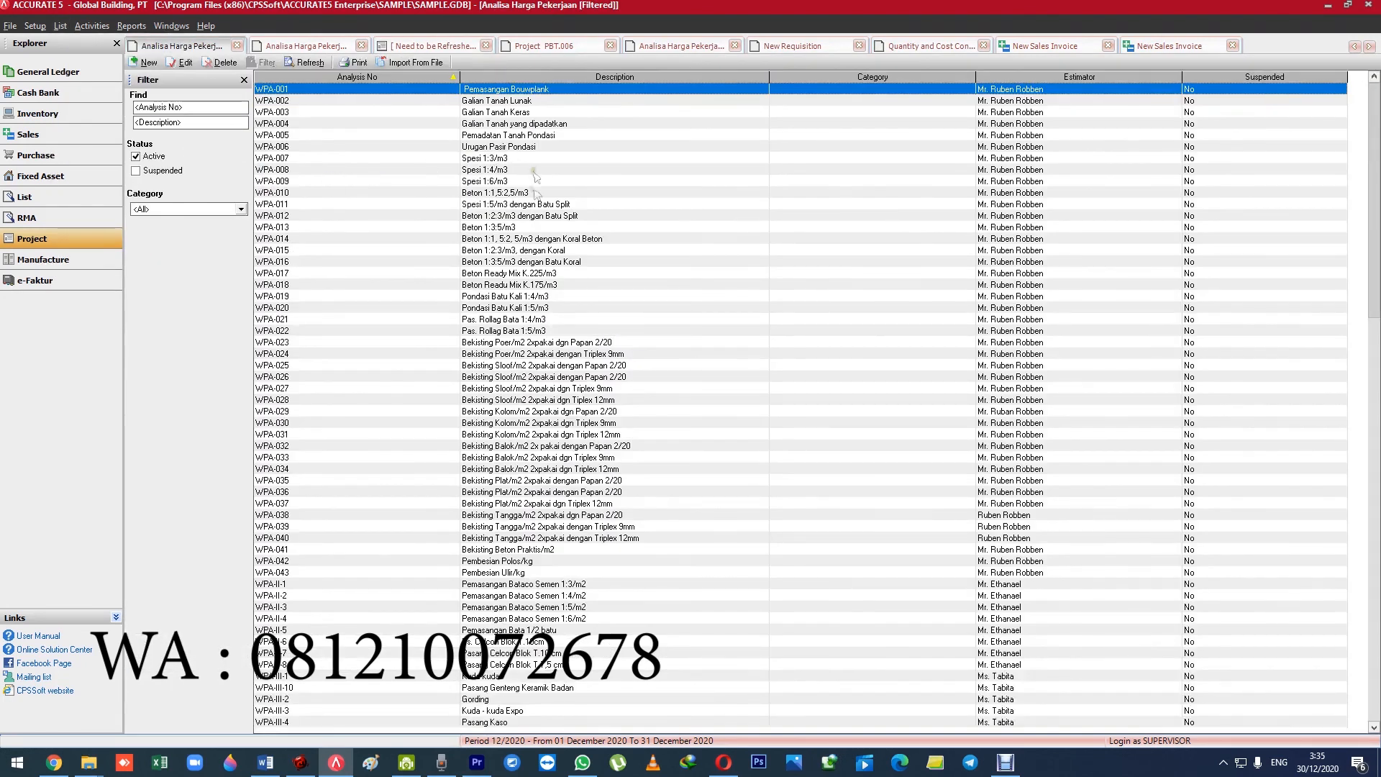
drag(460, 79, 367, 86)
Compare the work price analyses WPA-002 Galian Tanah Lunak and WPA-003 Galian Tanah Keras in the list.
click(316, 102)
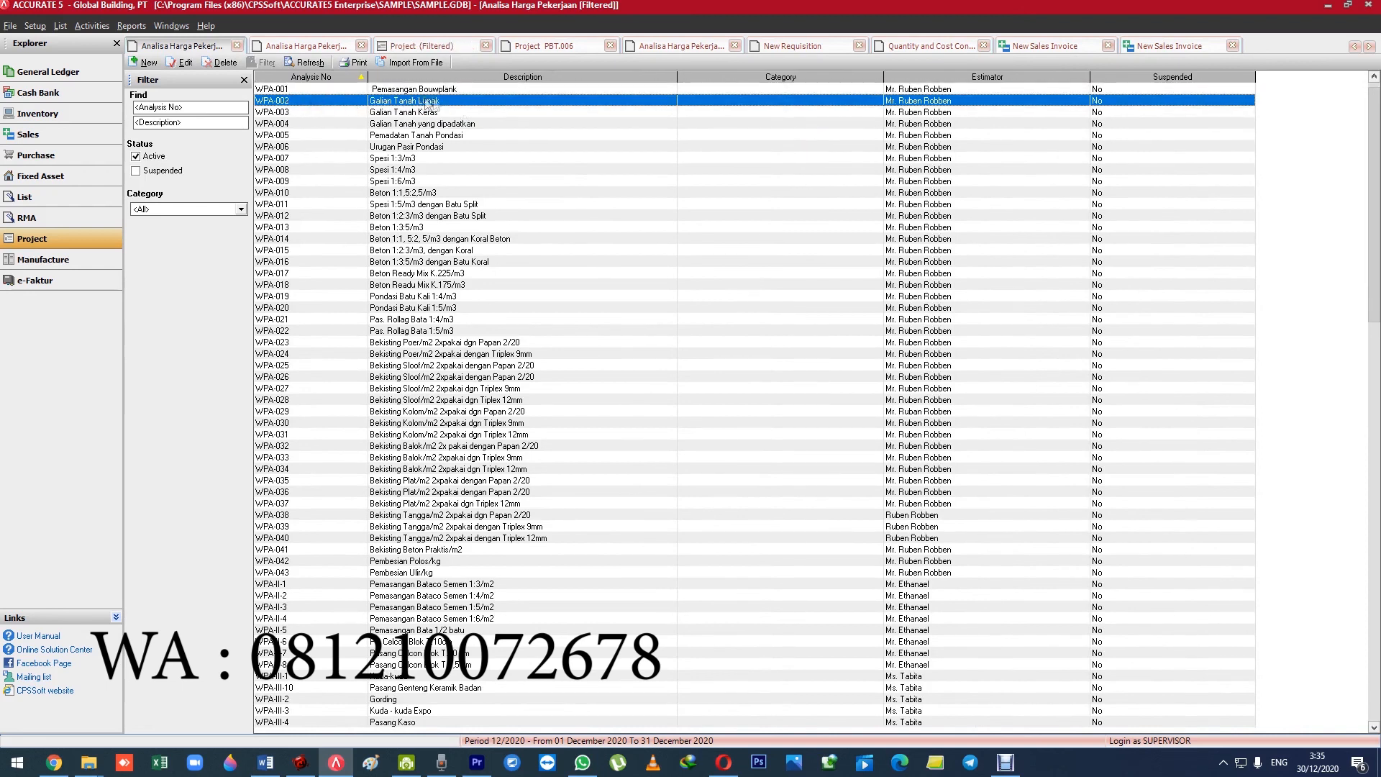
click(442, 113)
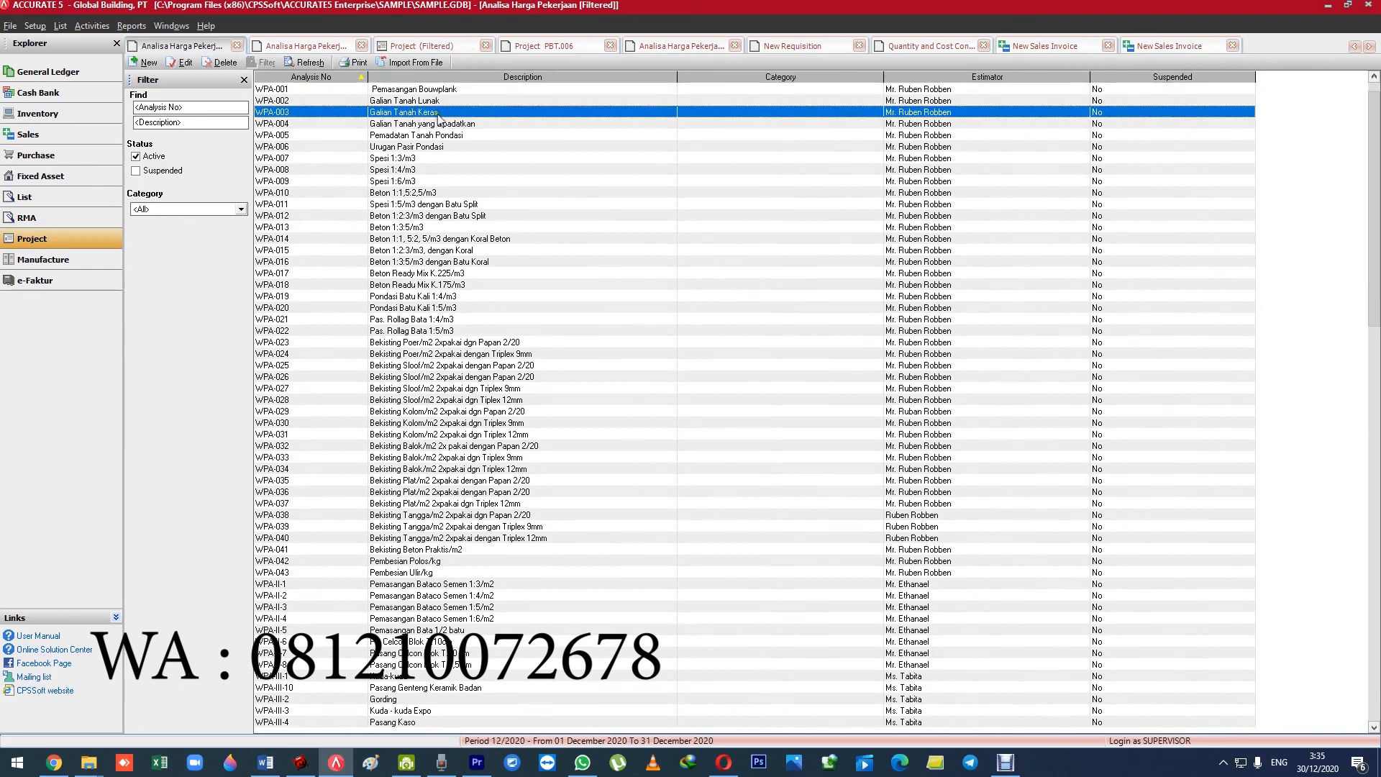
click(297, 100)
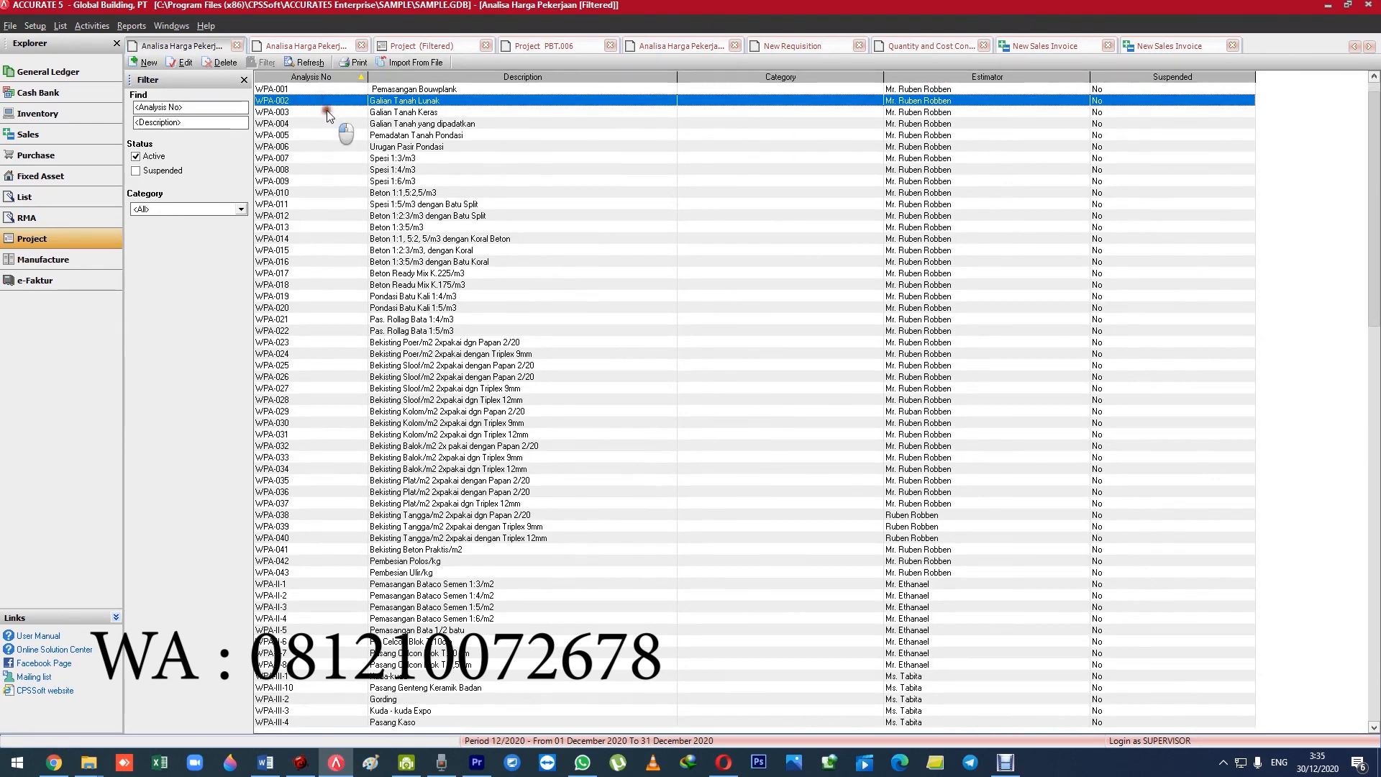
click(327, 111)
click(329, 101)
click(329, 111)
click(332, 102)
click(331, 111)
click(331, 101)
click(333, 112)
click(334, 101)
click(333, 112)
click(332, 102)
click(333, 112)
click(333, 102)
click(332, 113)
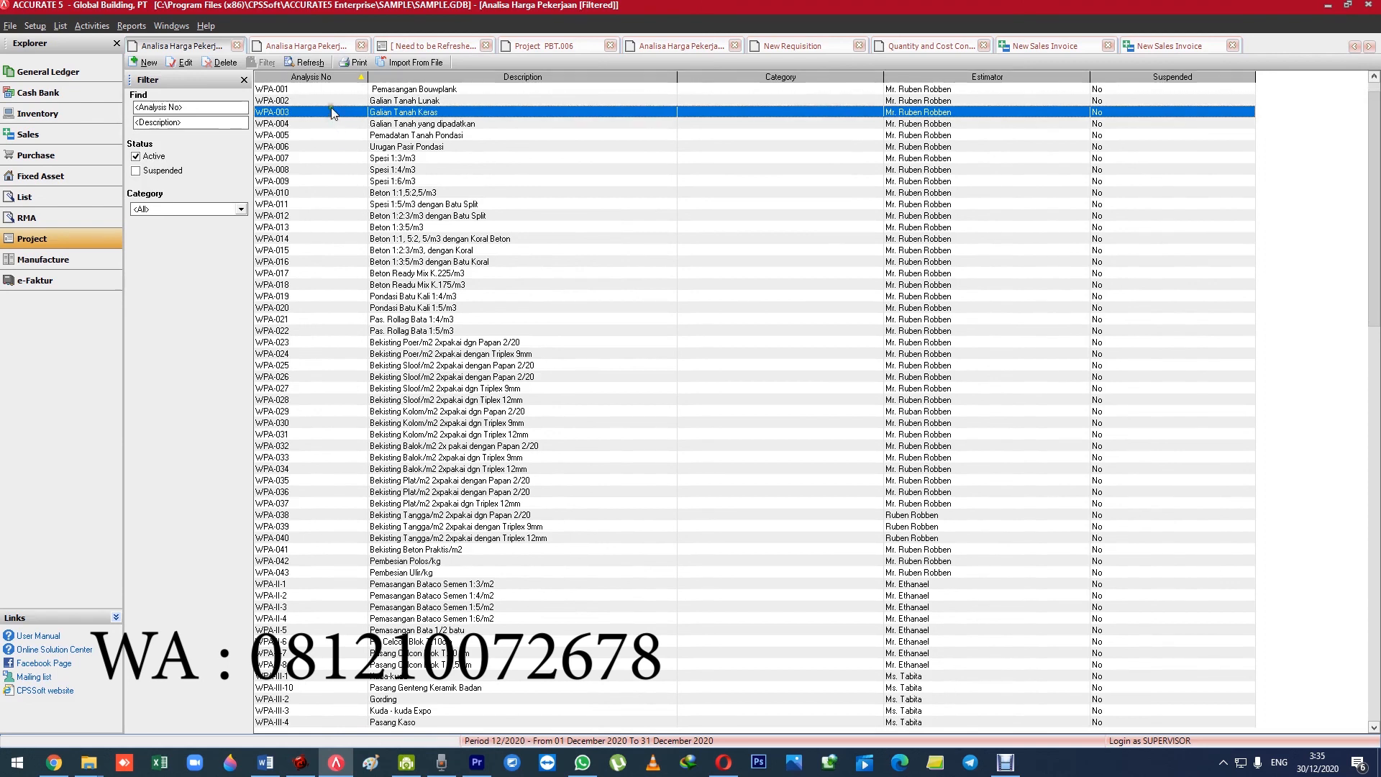
click(332, 101)
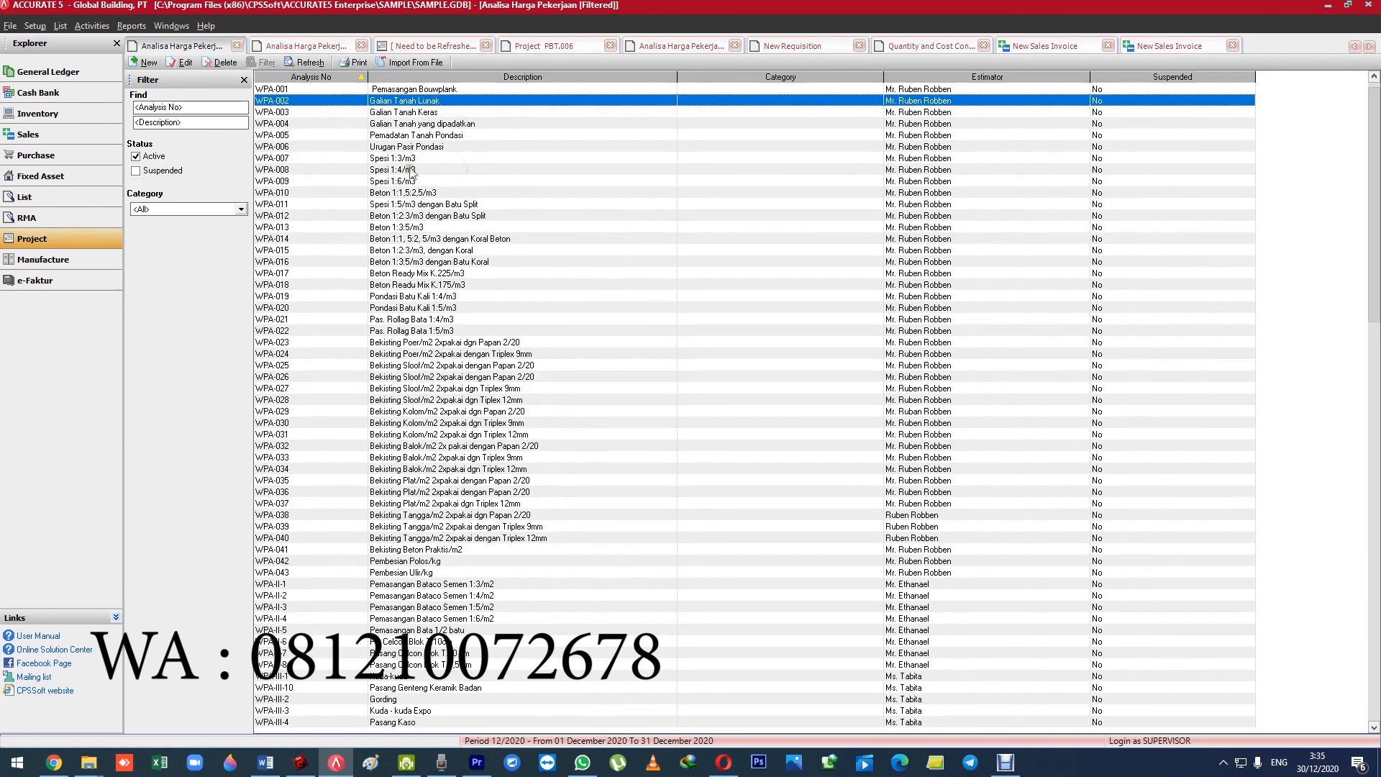
click(435, 111)
click(436, 101)
click(305, 112)
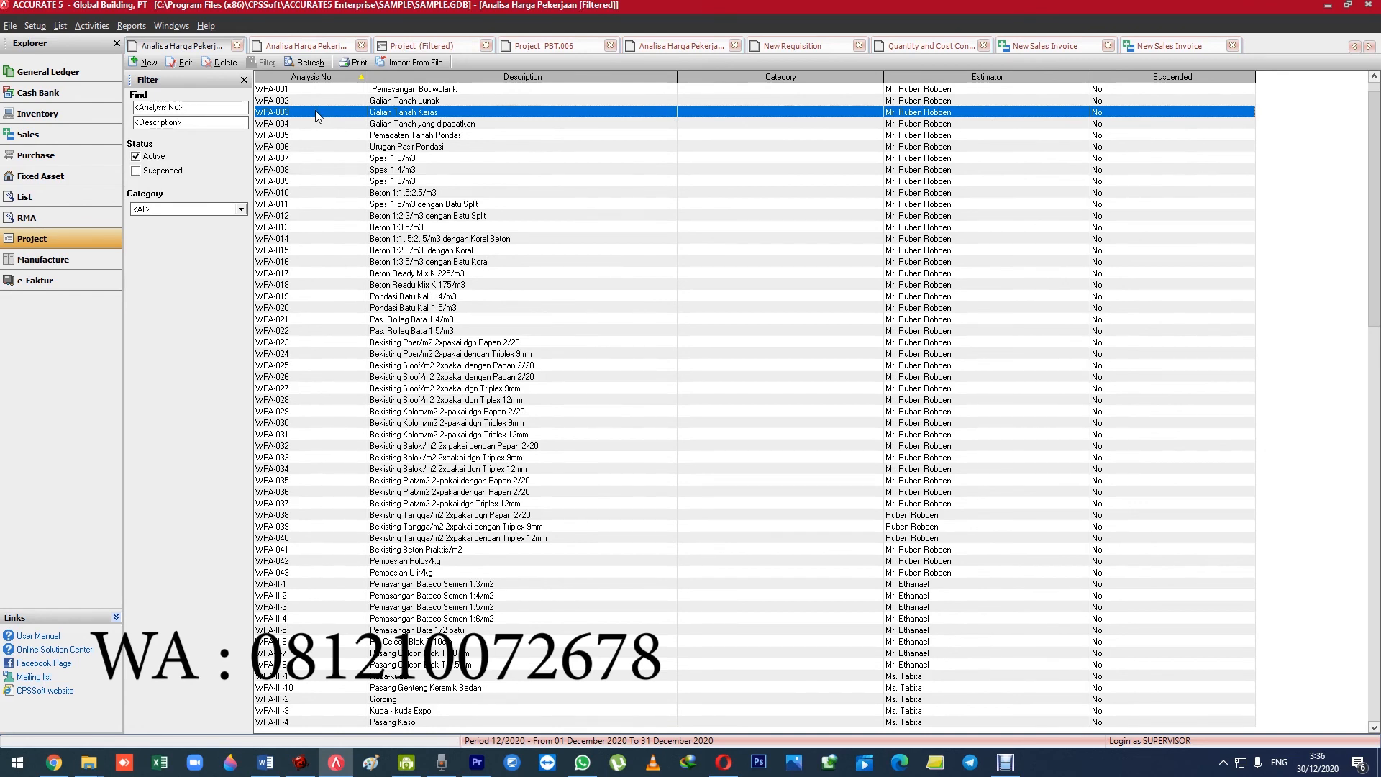
View the material details of work price analysis WPA-003 and close the analysis.
click(321, 101)
click(320, 111)
double_click(320, 109)
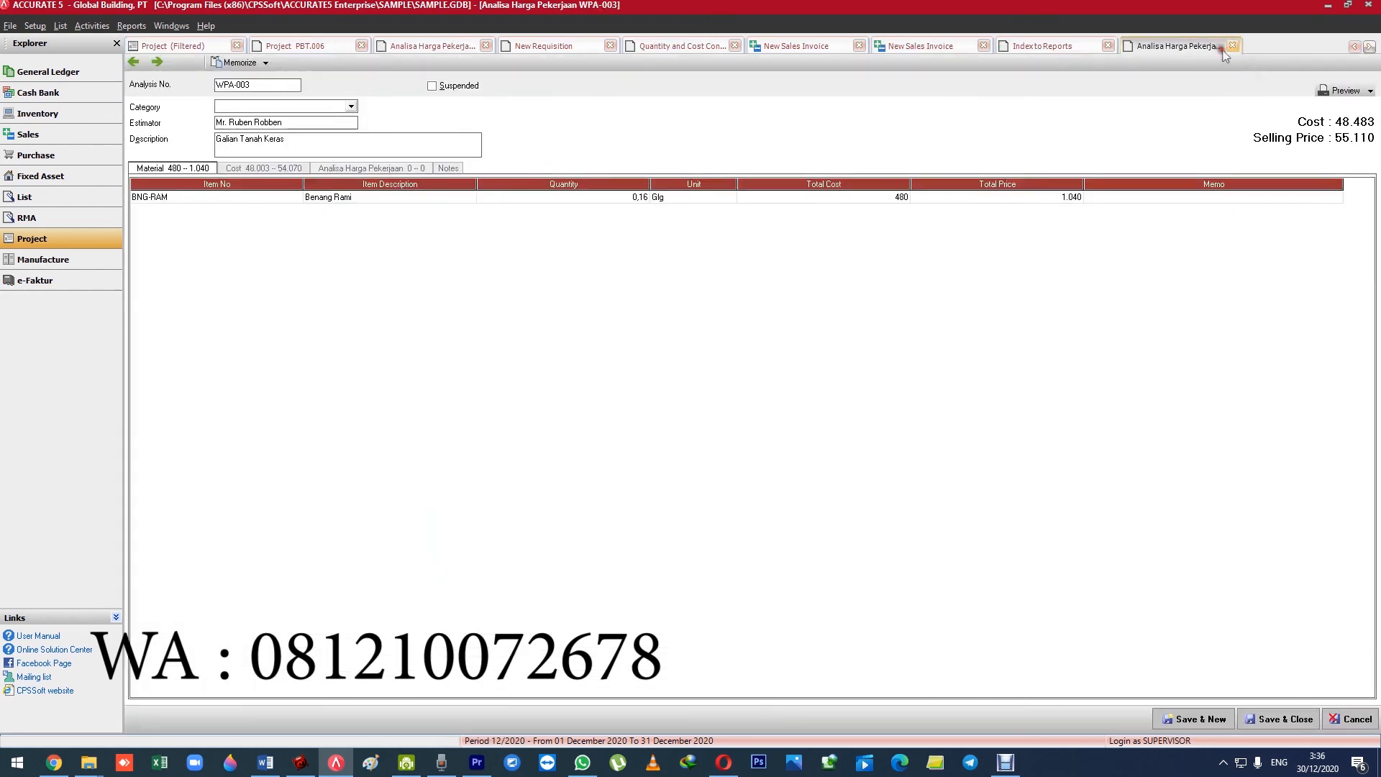
key(Escape)
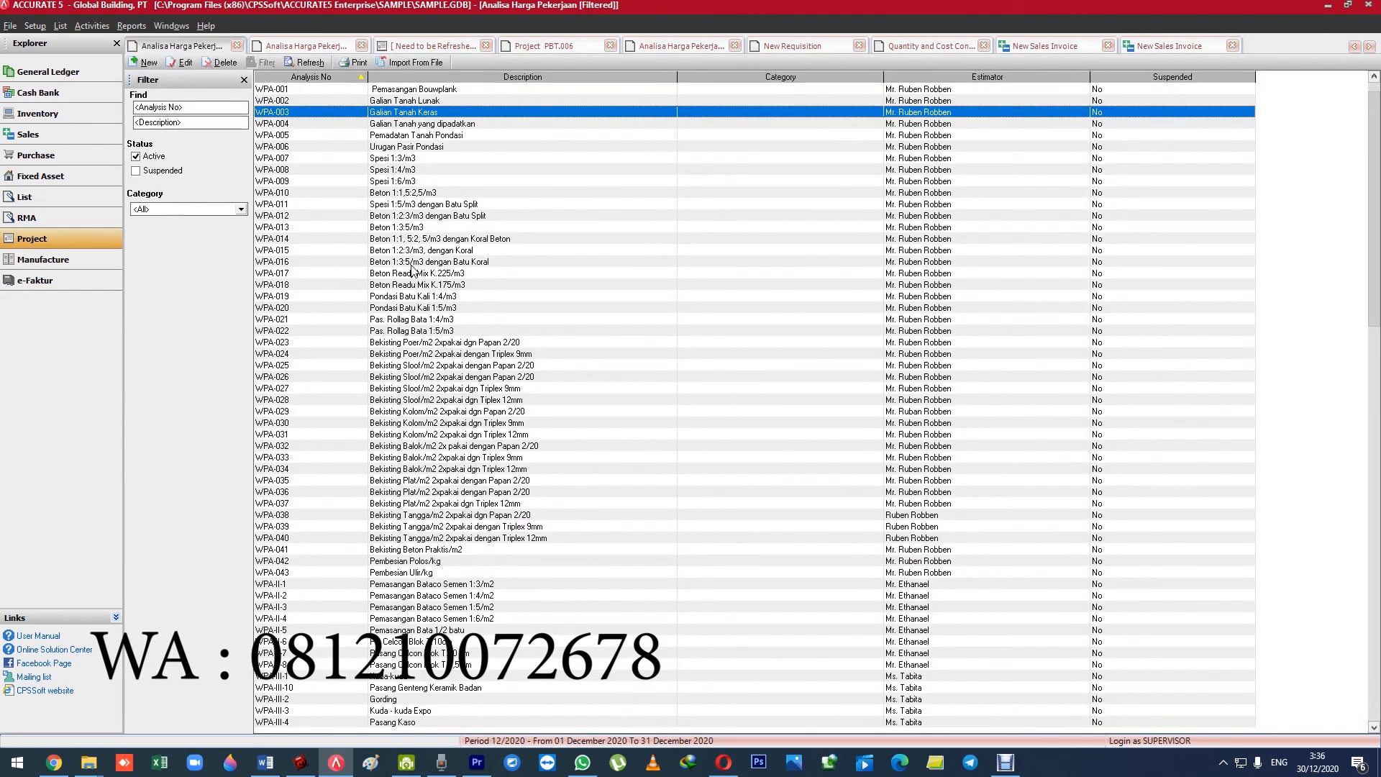